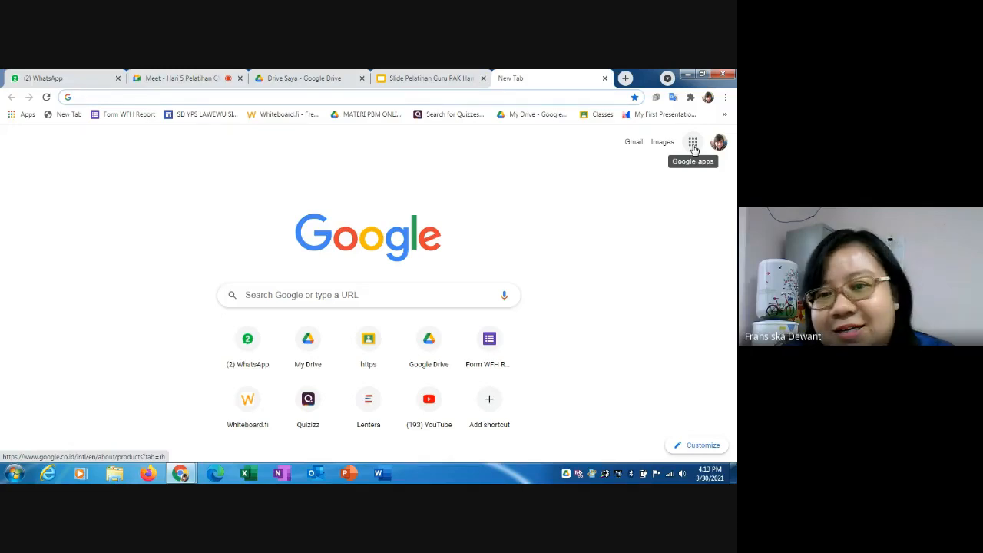
- Switch Google to the signed-in belajar.id account
left_click(718, 142)
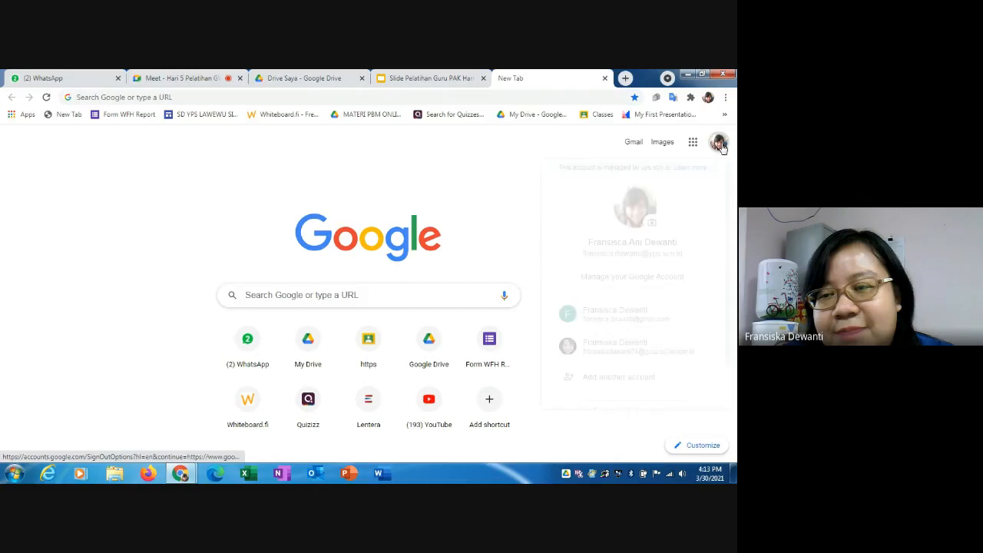
left_click(651, 350)
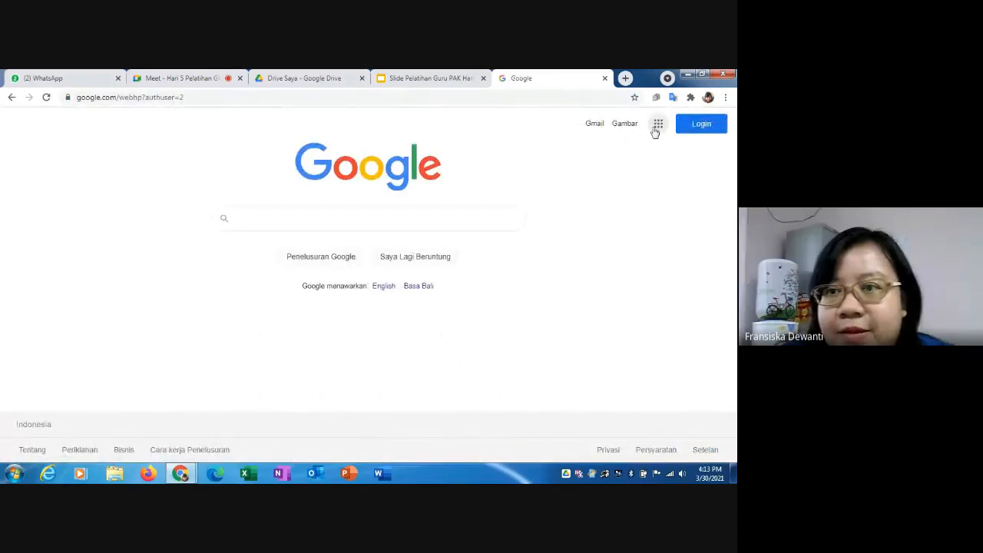
left_click(658, 128)
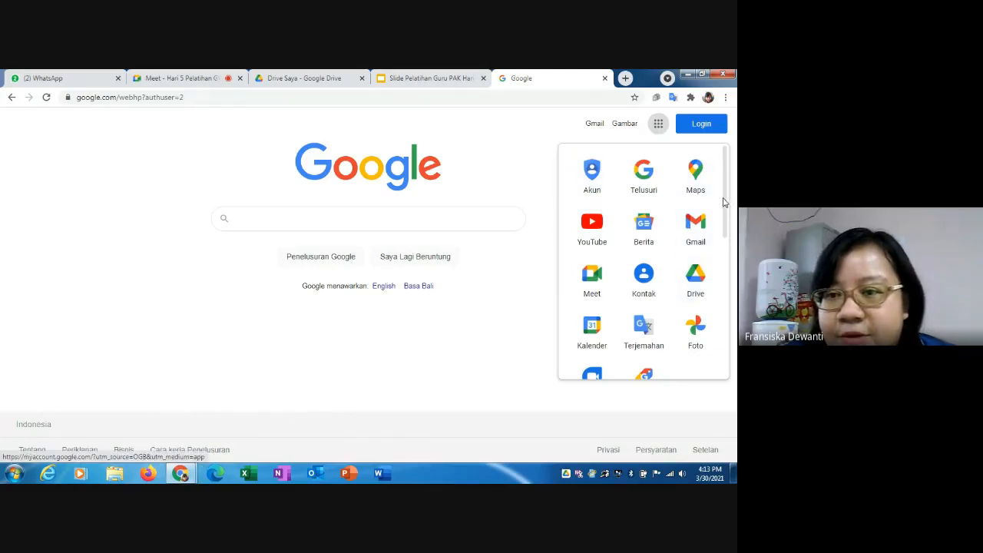
left_click_drag(722, 198, 718, 347)
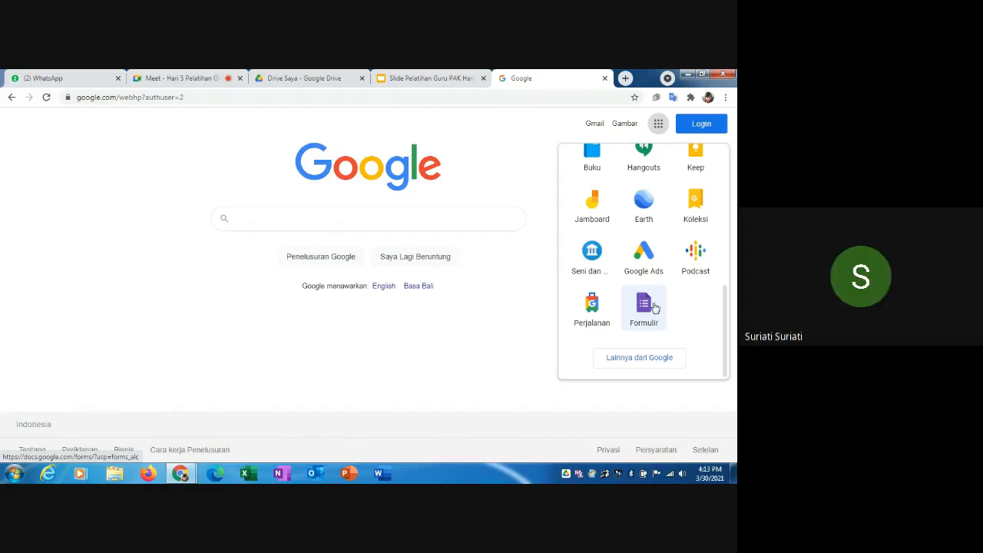
left_click(524, 278)
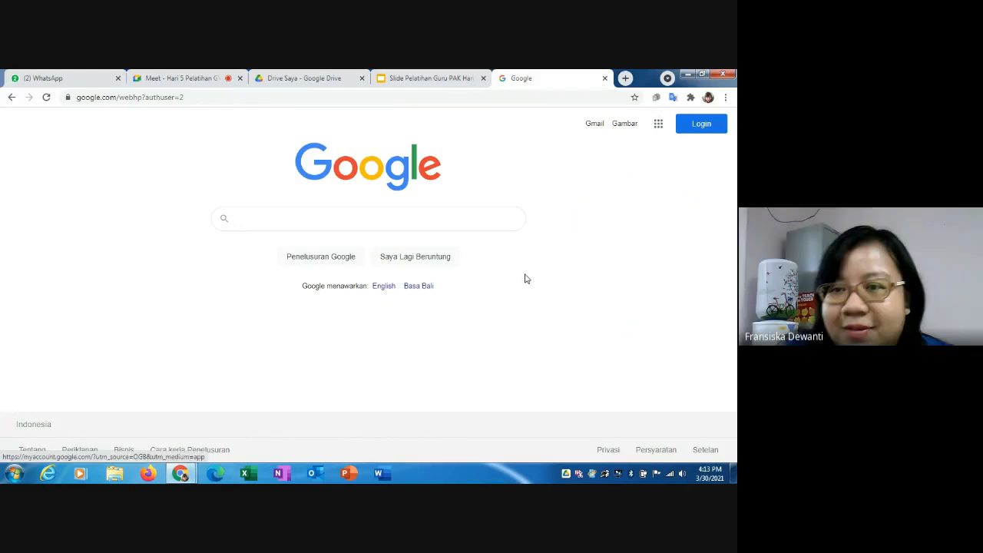
- Open Google Forms (Formulir) from the list of Google apps
left_click(658, 127)
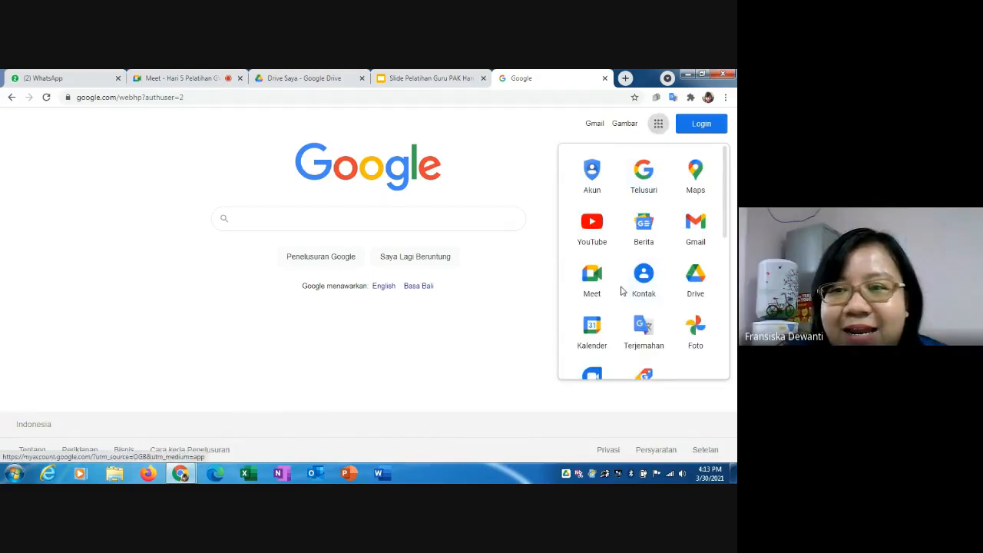
scroll(622, 290, "down", 1)
scroll(622, 290, "down", 1)
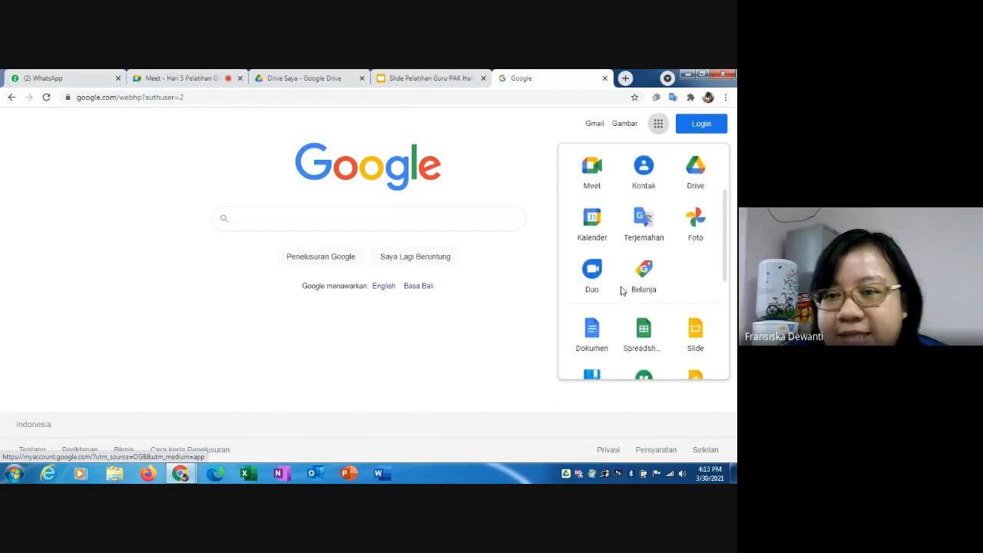
scroll(621, 291, "down", 1)
scroll(623, 291, "down", 3)
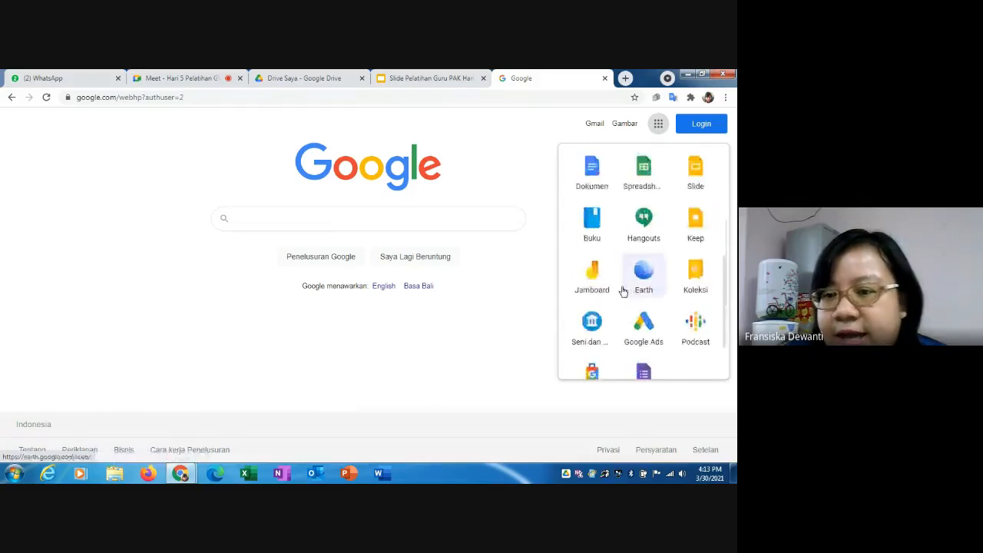
scroll(623, 291, "down", 1)
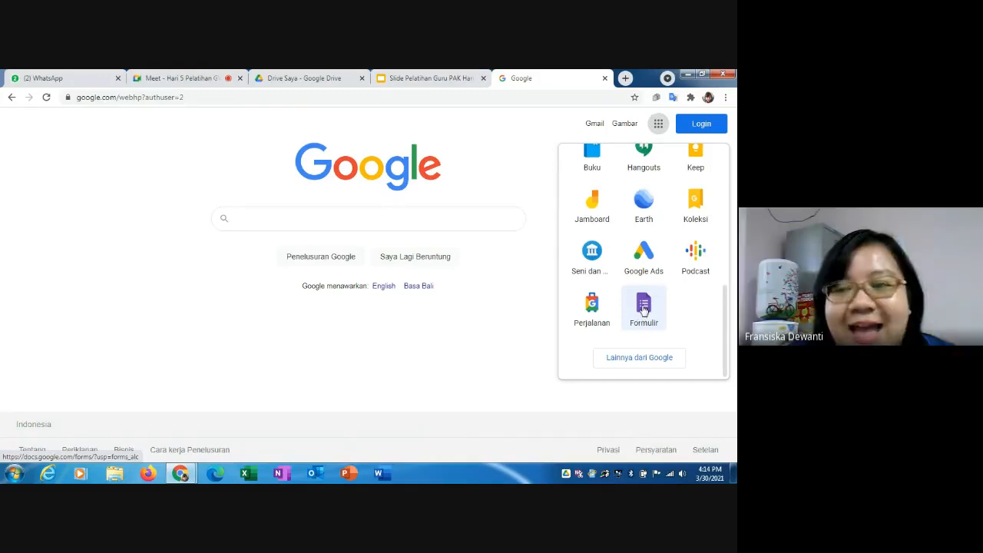
left_click(643, 308)
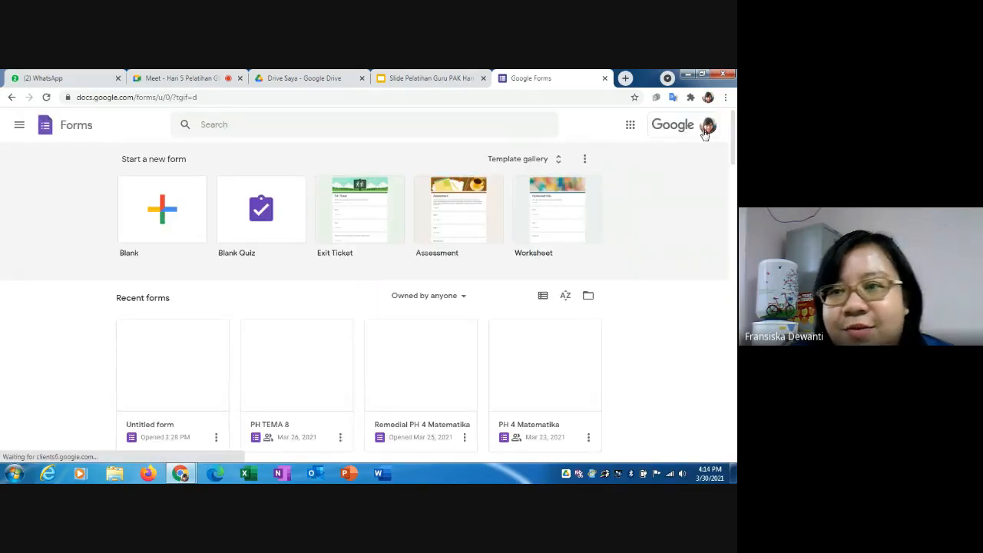
- Switch Google Forms to the belajar.id account and close the Forms page of the other account
left_click(707, 125)
left_click(695, 151)
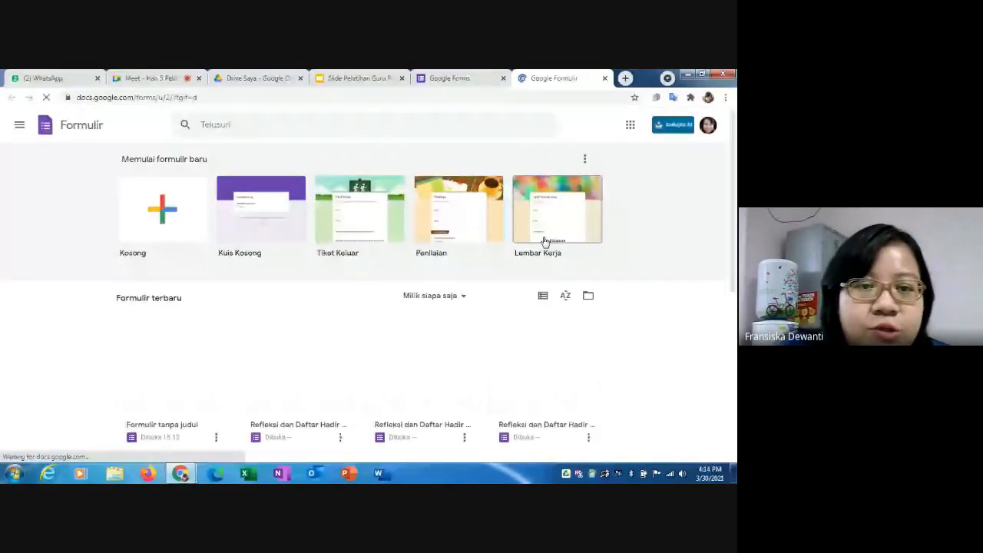
left_click(503, 77)
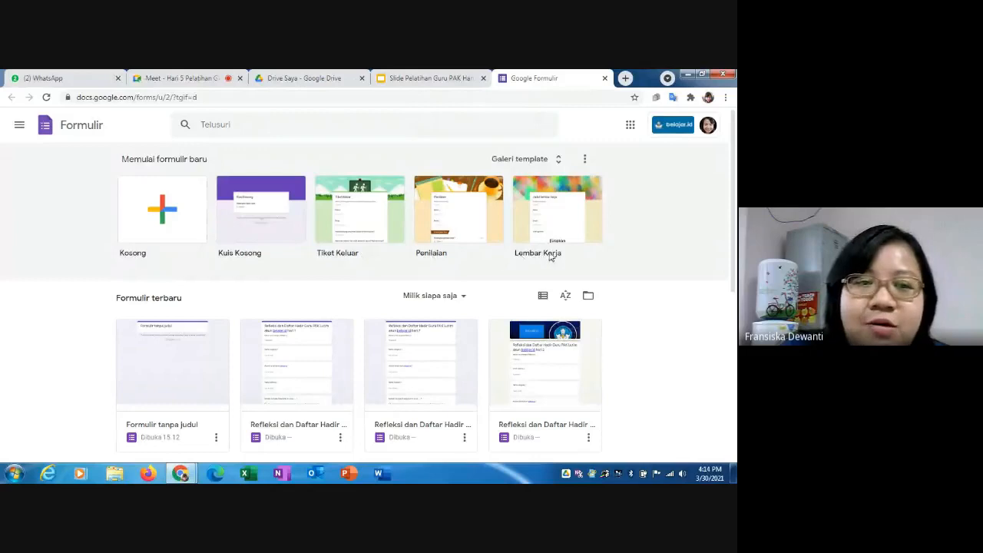
left_click(165, 217)
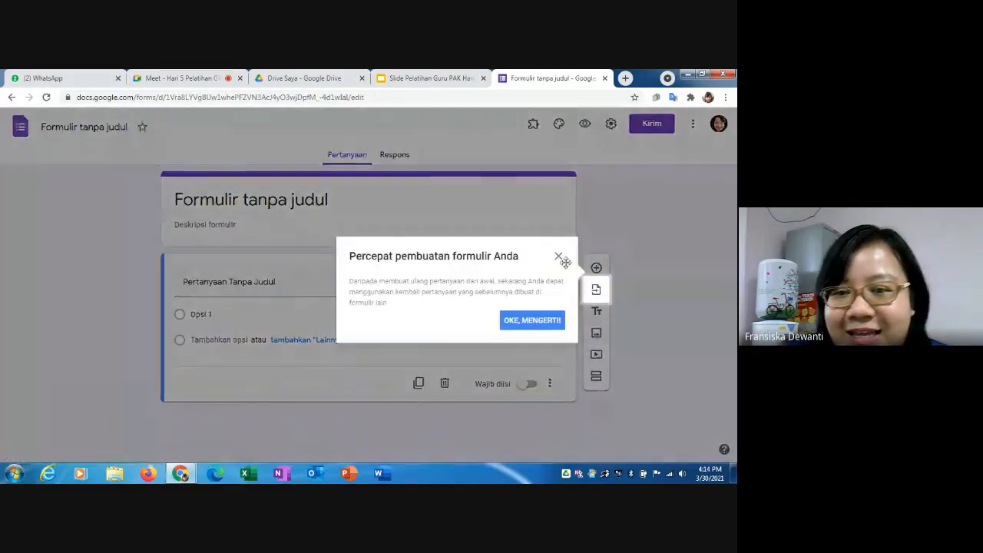
left_click(549, 322)
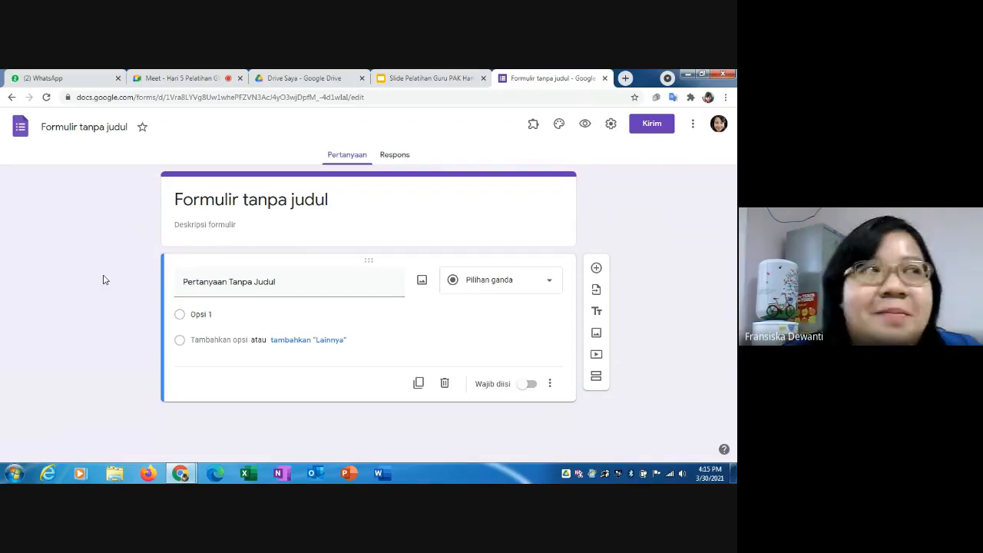
left_click(12, 100)
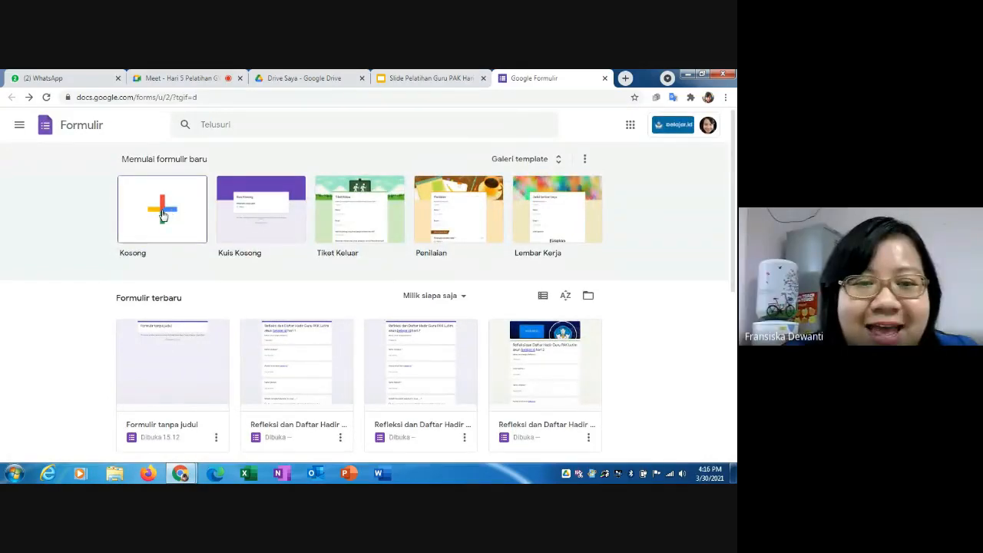
- Create a new blank form and title it "Soal Penilaian Harian Pendidikan Agama Kristen"
left_click(162, 216)
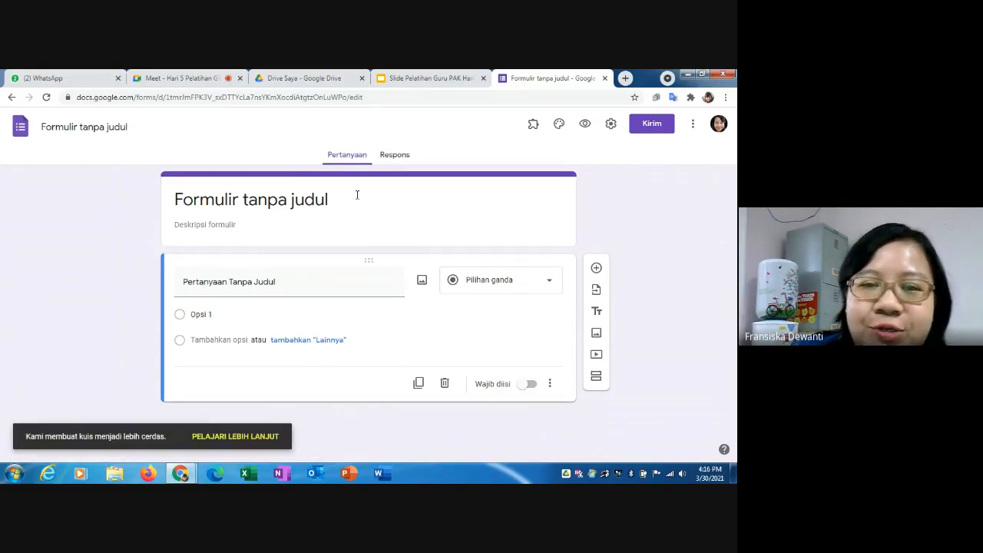
left_click(333, 200)
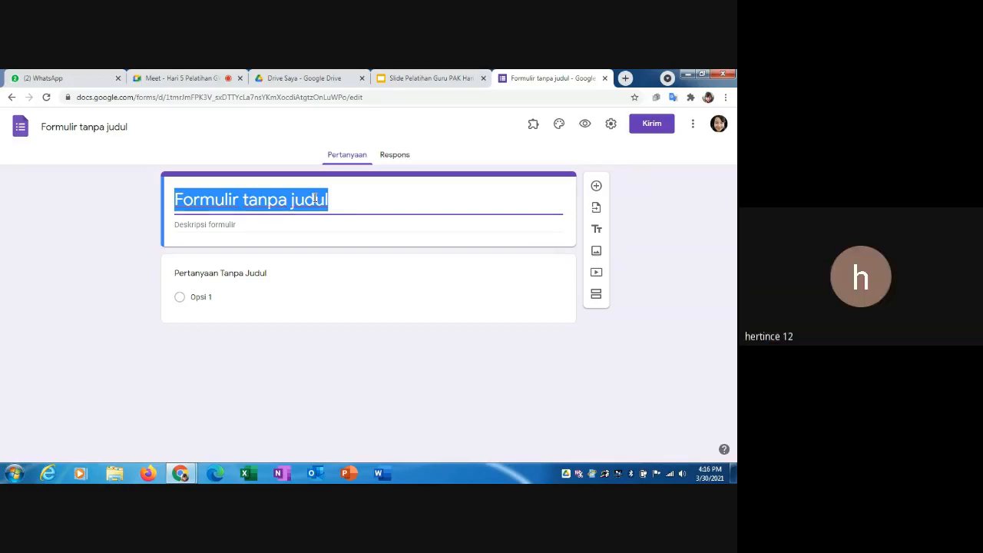
type("Soal ")
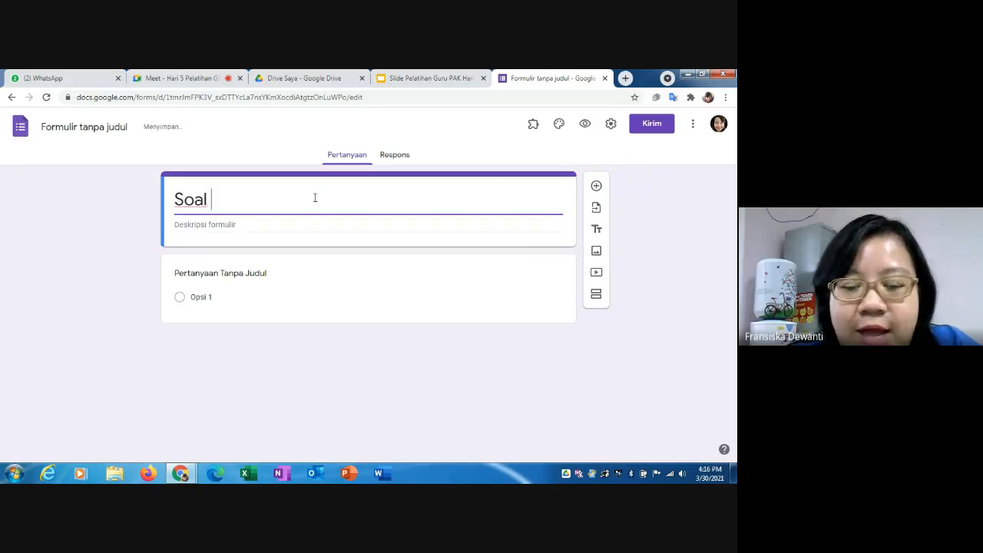
type("Penilaian ")
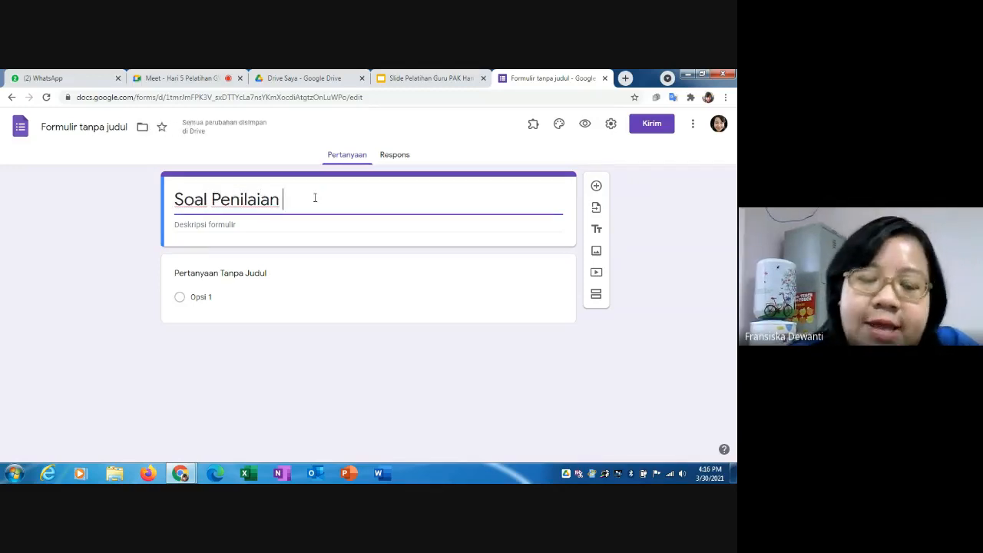
type("Harian")
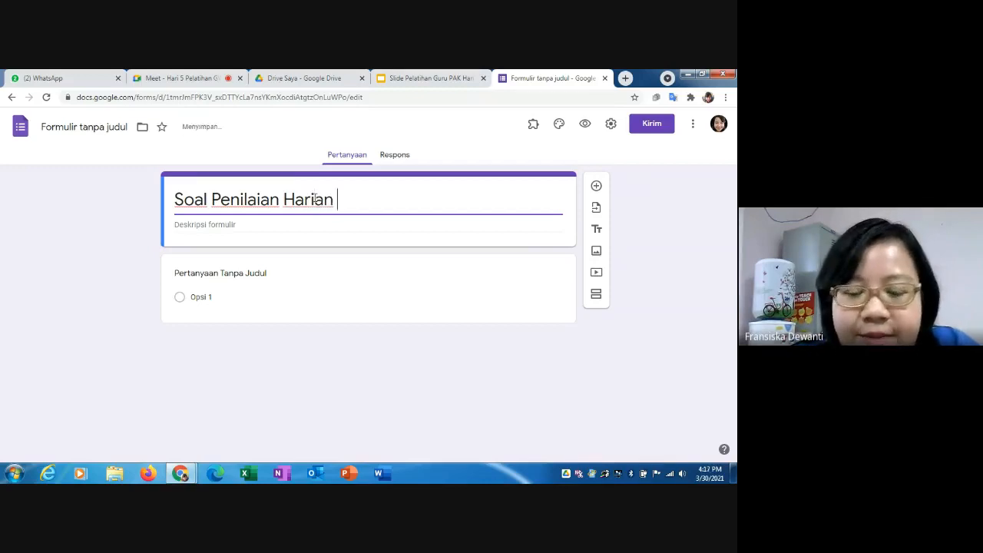
type(" Pendidikan Aga")
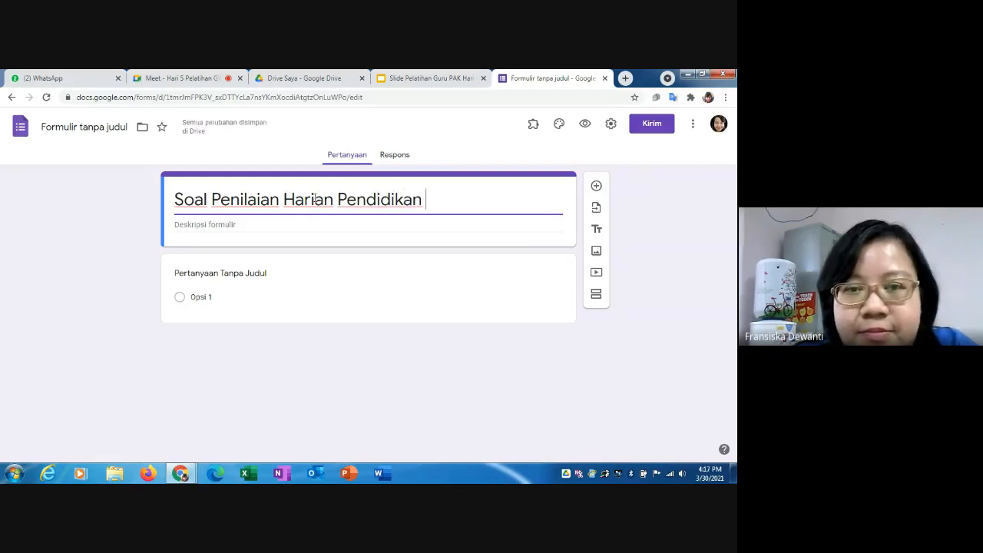
type("ma ")
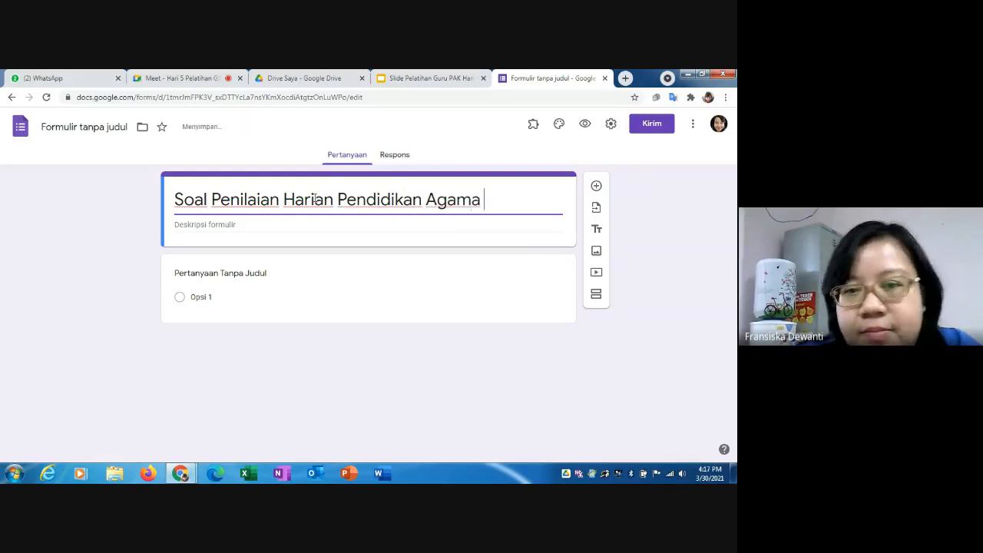
type("Kristen")
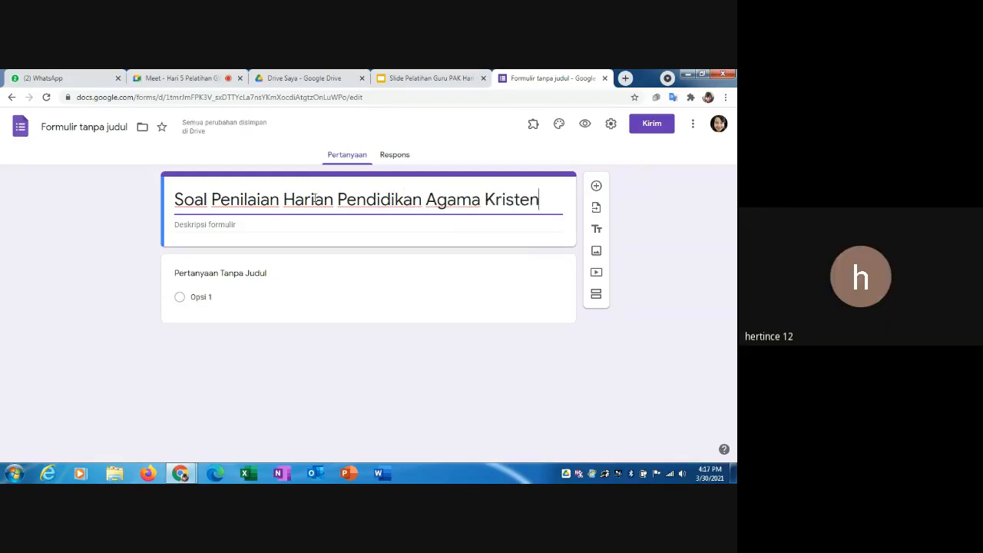
- Shorten "Penilaian Harian" to "PH" in the form title
left_click(333, 199)
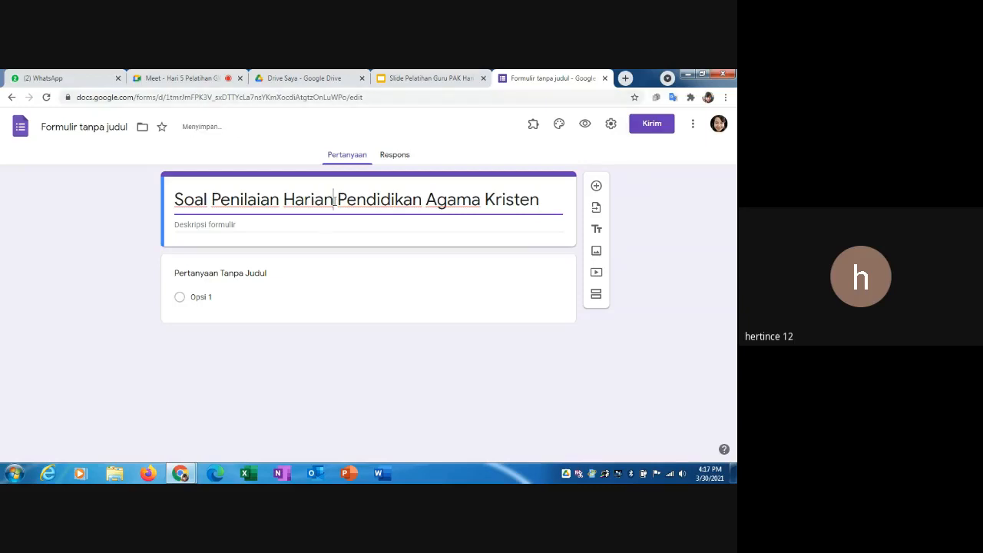
key("BackSpace")
key("BackSpace")
key("BackSpace")
key("BackSpace")
key("BackSpace")
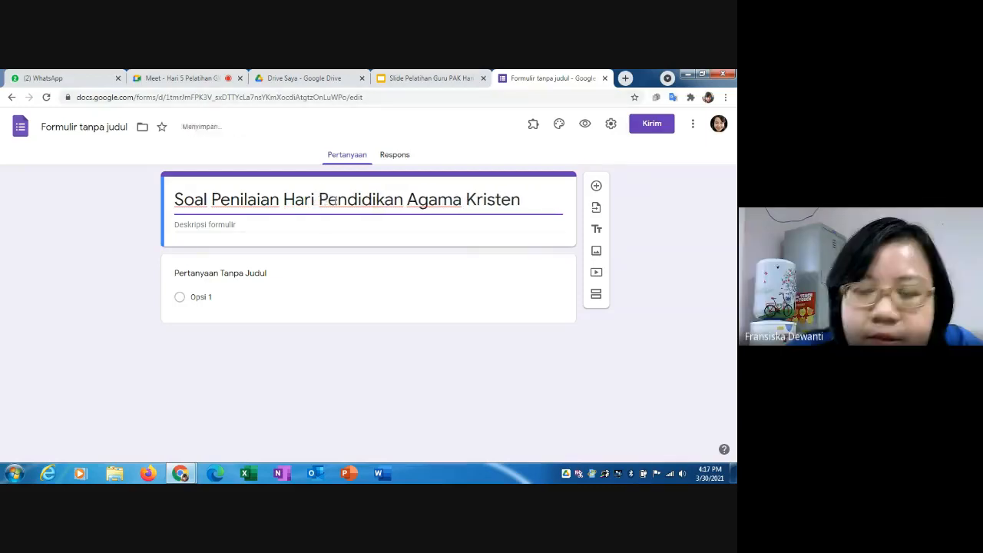
key("Left")
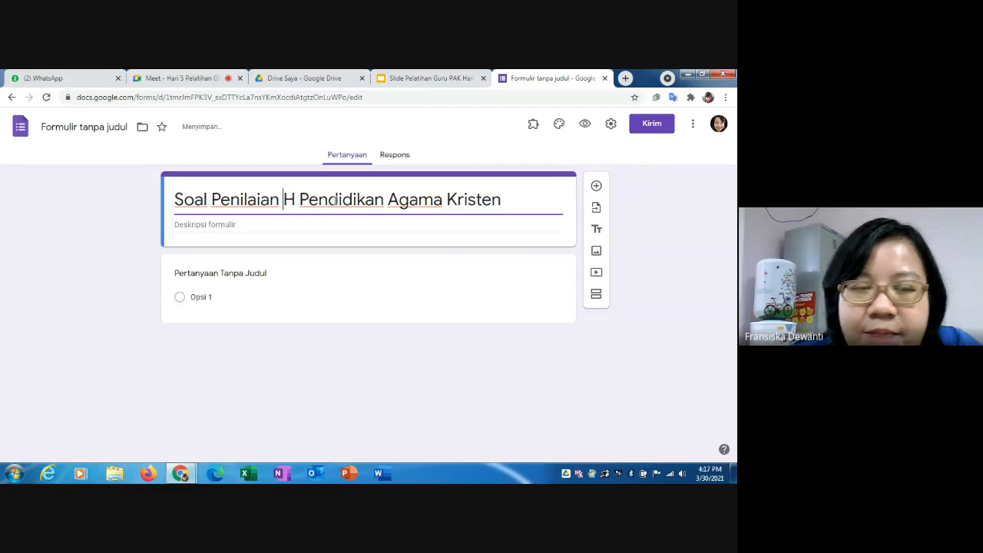
key("BackSpace")
key("BackSpace")
key("BackSpace")
key("BackSpace")
key("BackSpace")
key("BackSpace")
key("BackSpace")
key("BackSpace")
key("BackSpace")
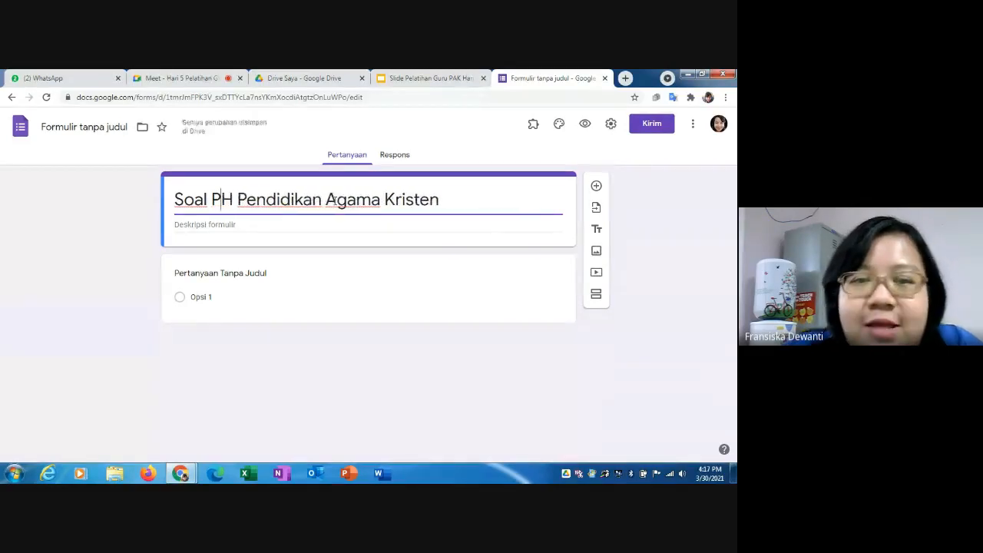
- Append "Kelas 1" to the form title and name the form file "Soal PH Pendidikan Agama Kristen Kelas 1"
left_click(499, 202)
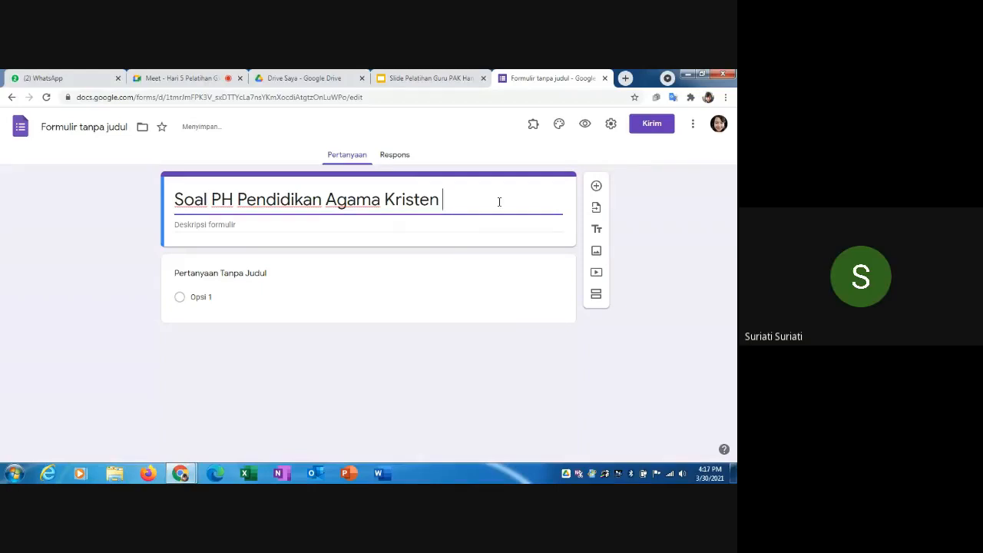
type("Kel")
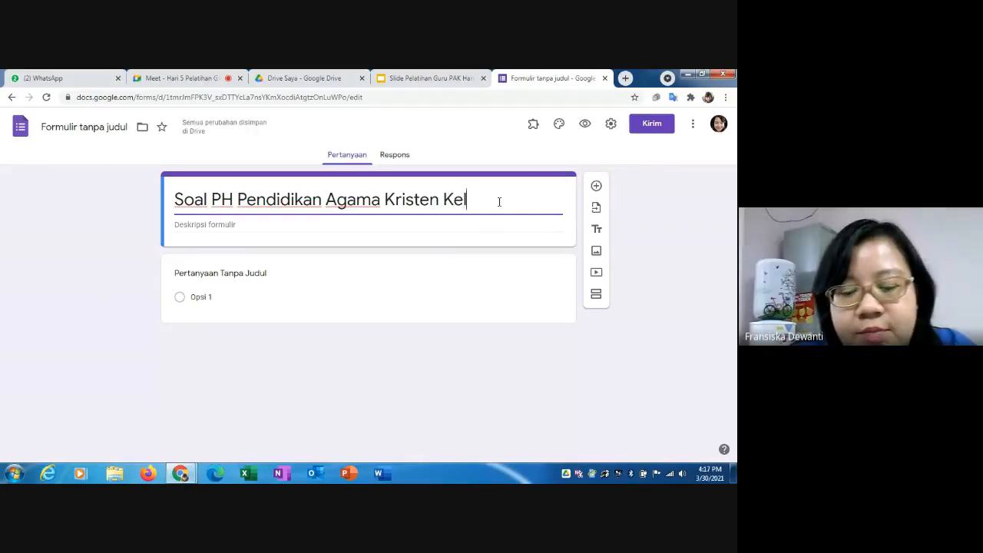
type("as 1")
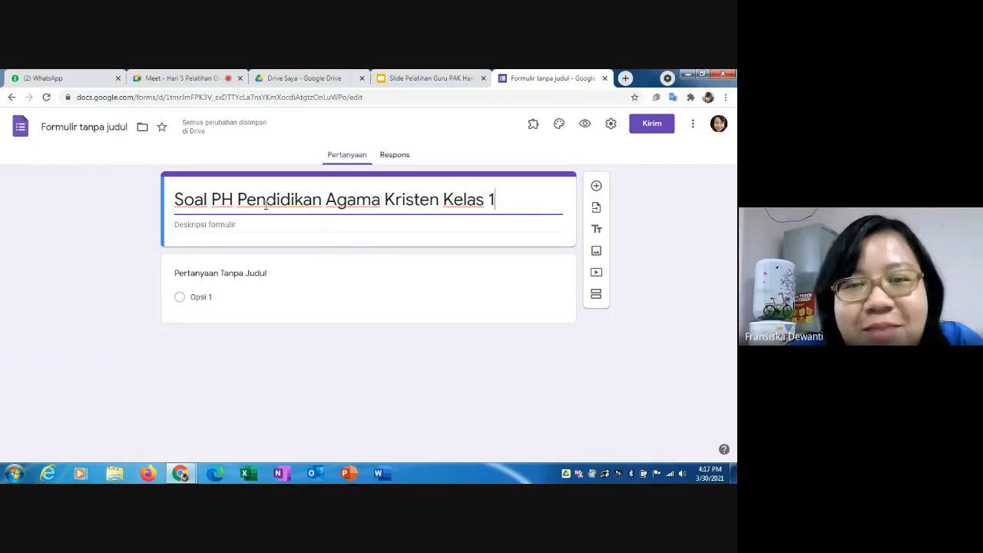
left_click(108, 128)
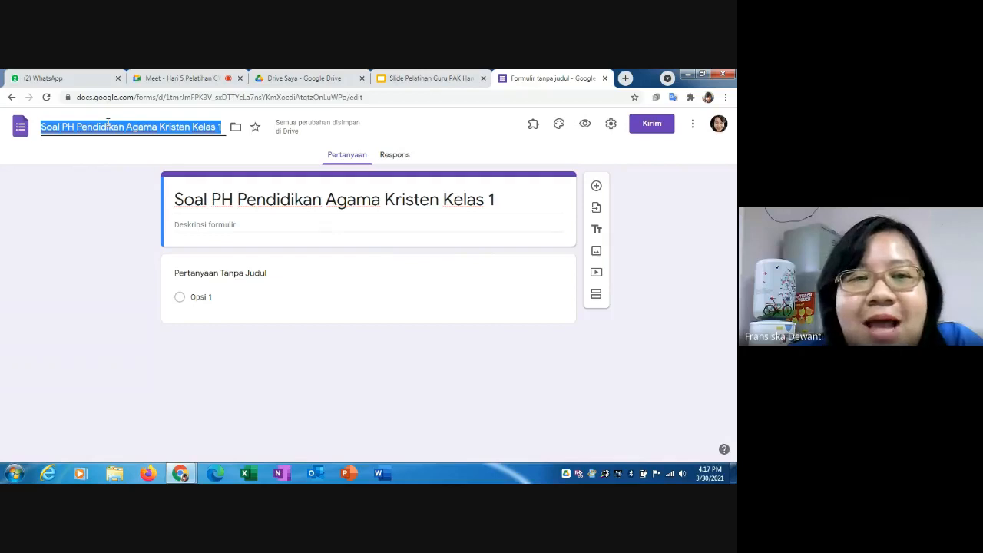
left_click(132, 155)
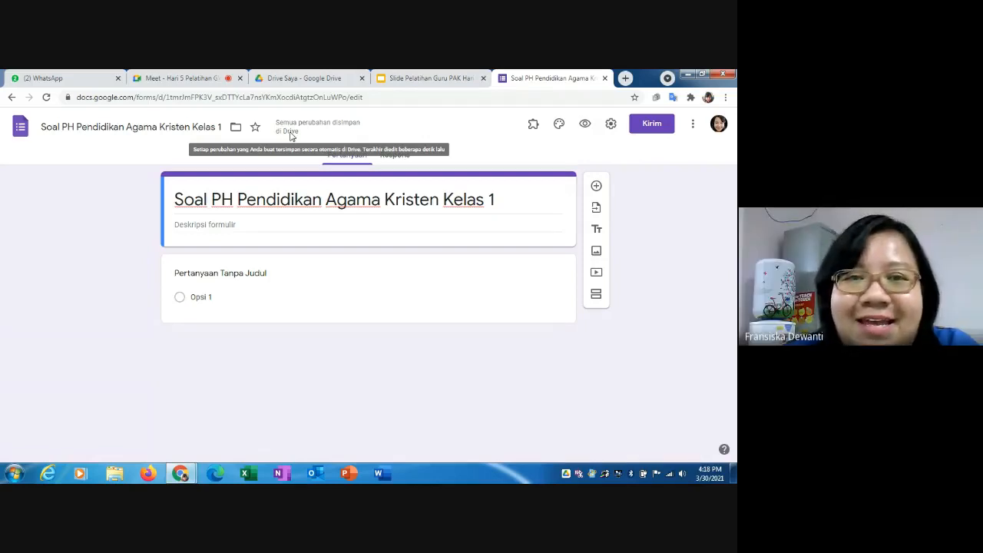
- Switch to Google Drive and select the "Soal PH Pendidikan Agama Kristen Kelas 1" form among the files in Drive Saya
left_click(290, 80)
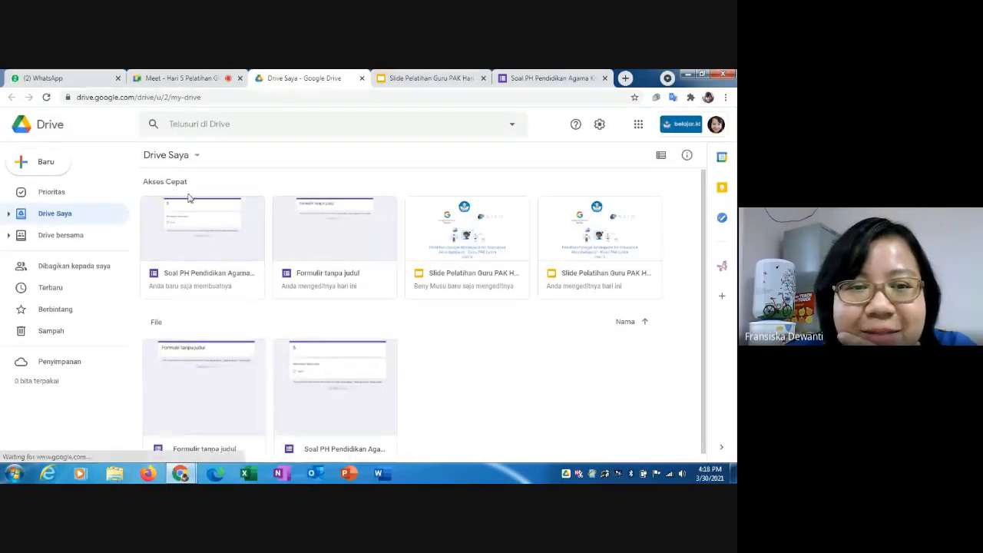
scroll(237, 341, "down", 1)
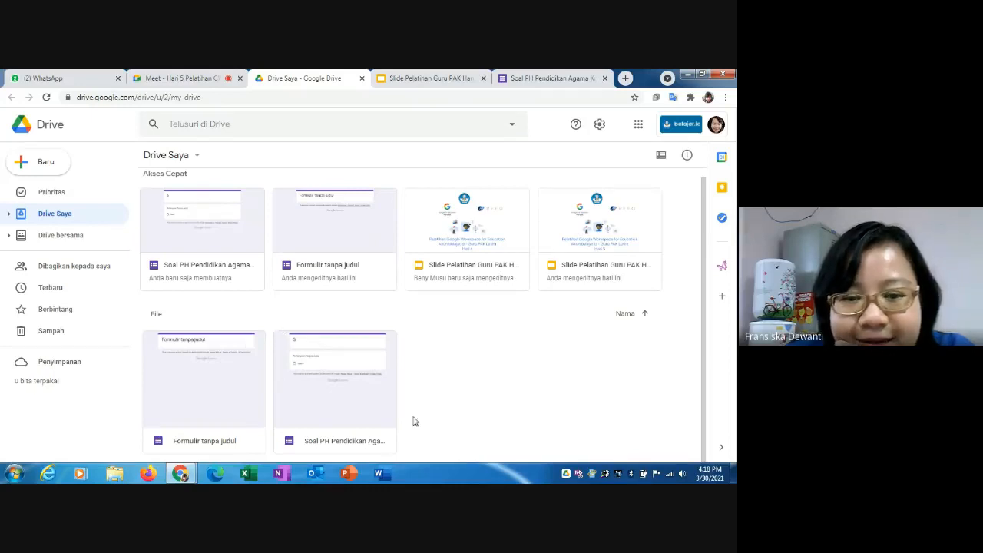
left_click(363, 402)
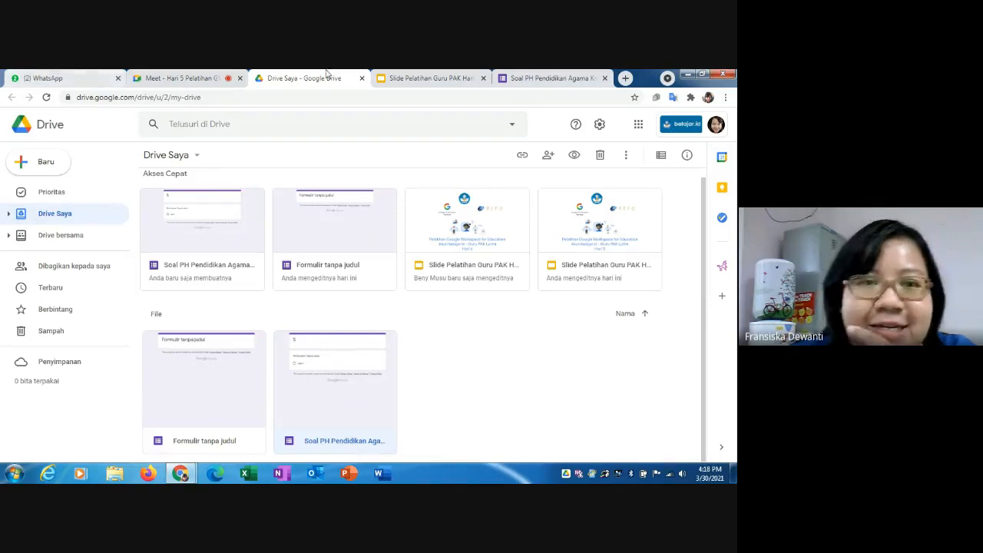
- Show the Google apps list in a new browser tab and return to the "Soal PH Pendidikan Agama Kristen Kelas 1" form
left_click(538, 80)
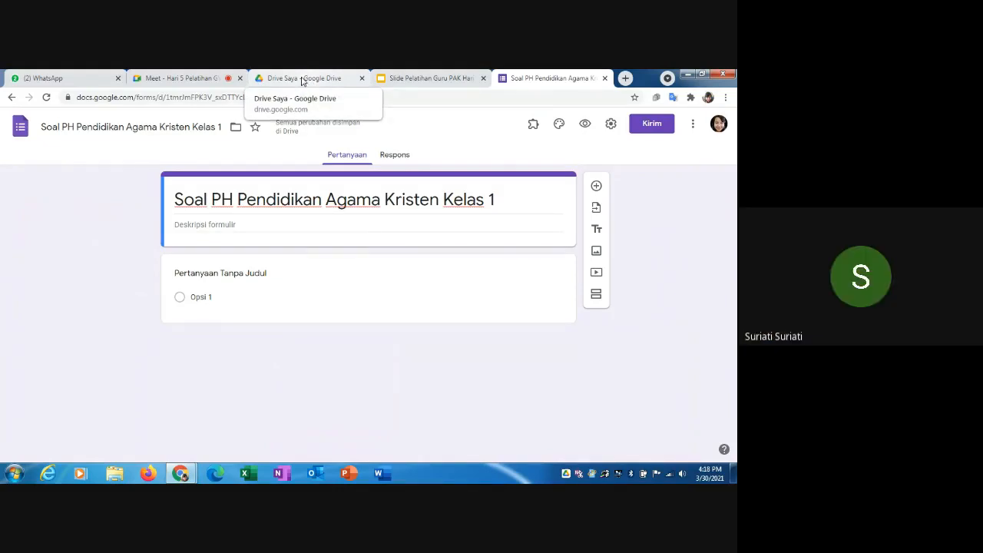
left_click(626, 79)
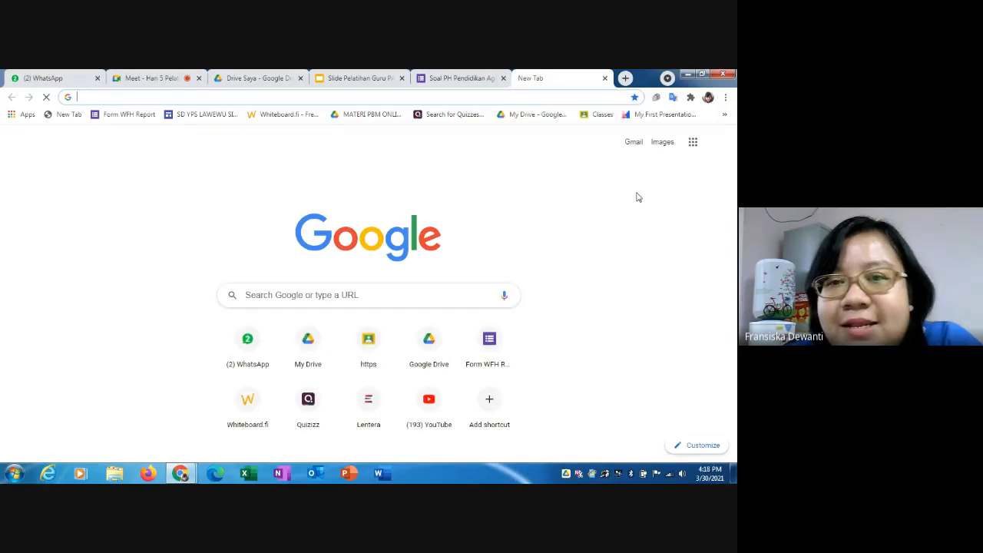
left_click(693, 143)
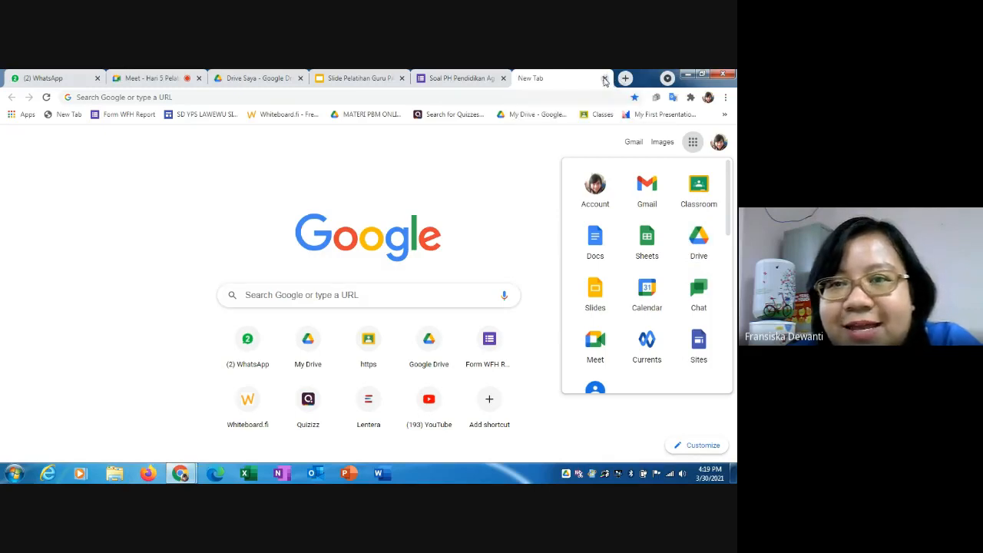
left_click(436, 80)
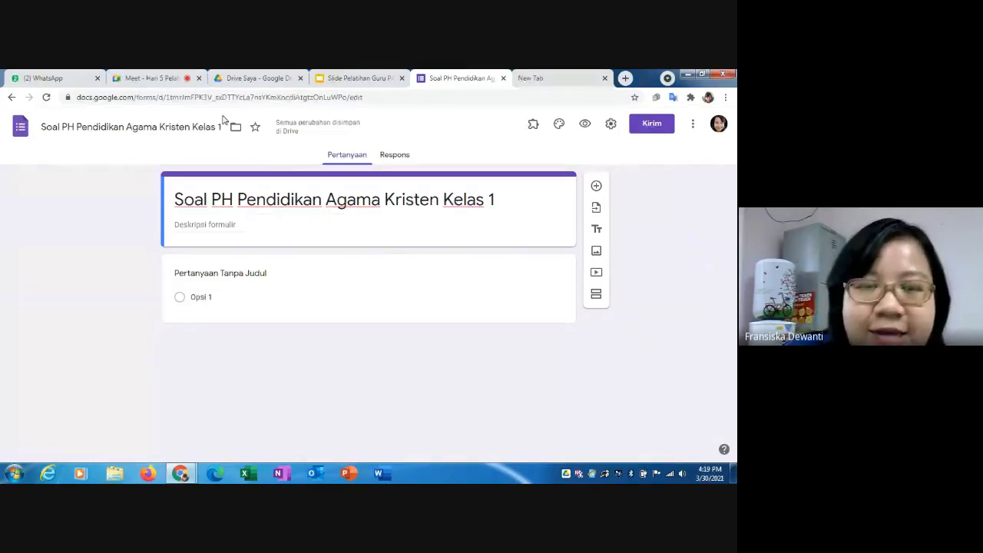
left_click(258, 78)
left_click(429, 80)
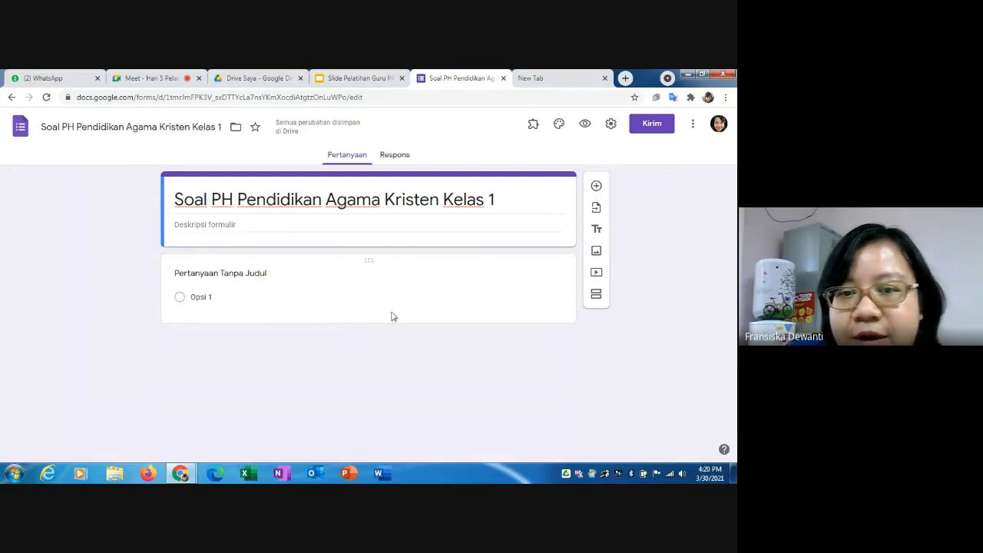
- Add a new question directly below the form header and view the forms offered for question import without choosing one
left_click(597, 188)
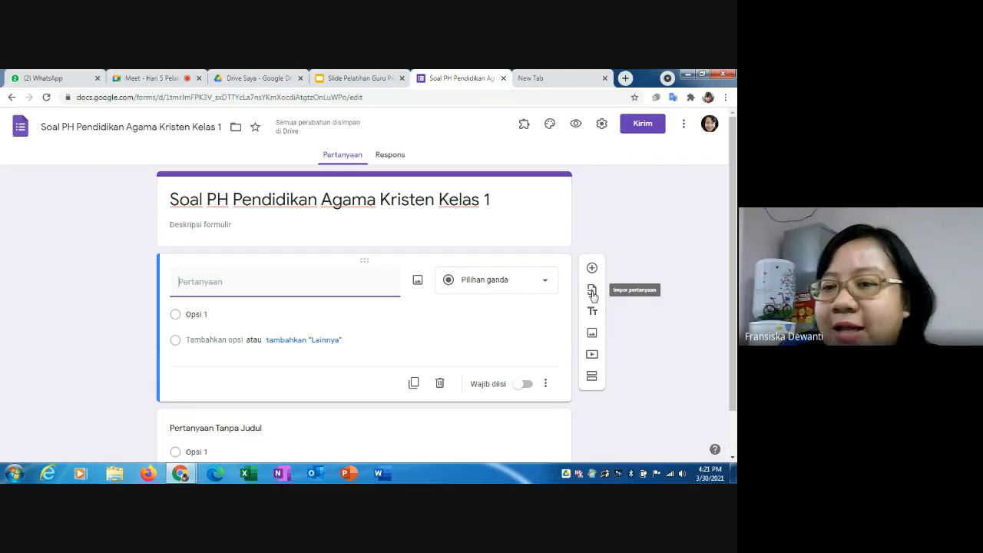
left_click(592, 292)
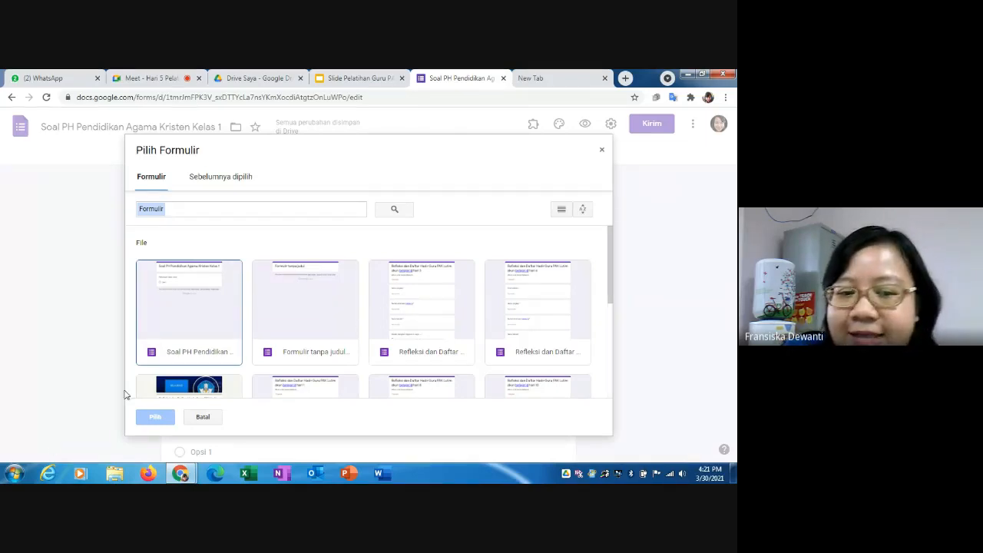
left_click(602, 152)
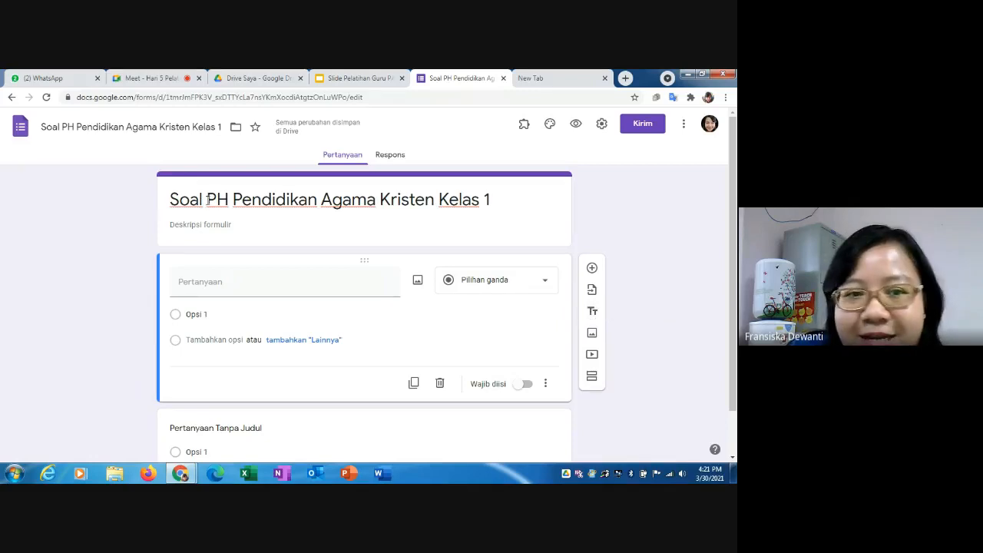
left_click(208, 201)
left_click(179, 224)
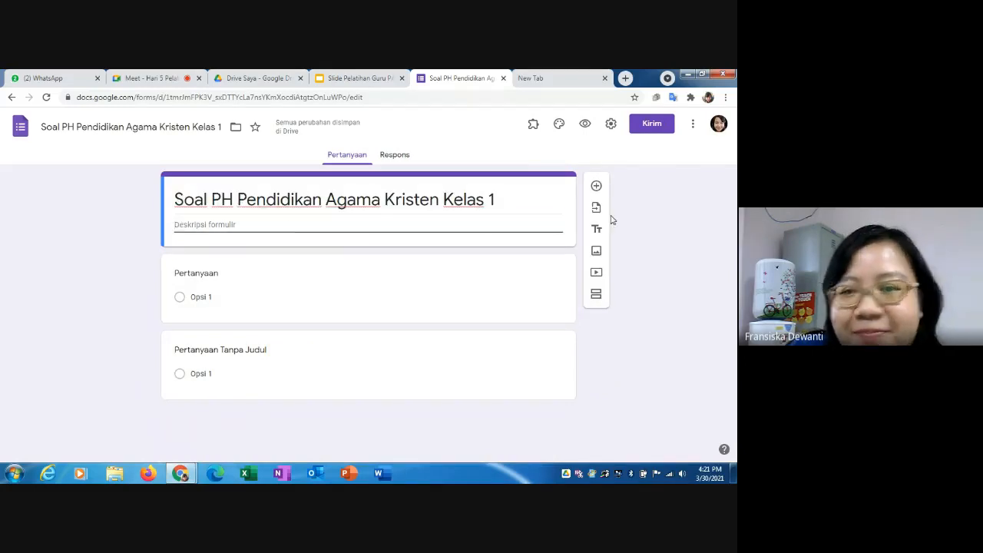
left_click(614, 317)
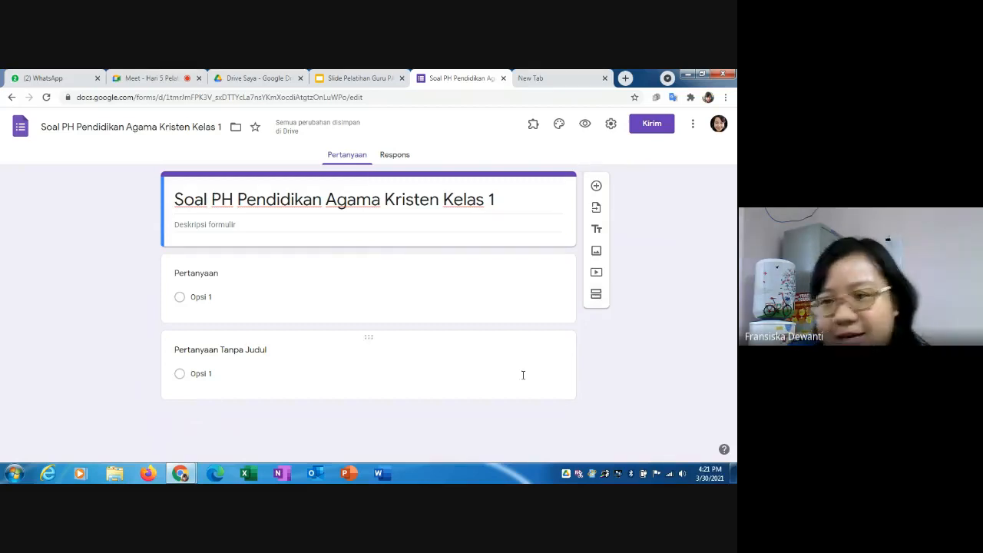
- Title the empty question below the form header "Nama Siswa"
left_click(202, 277)
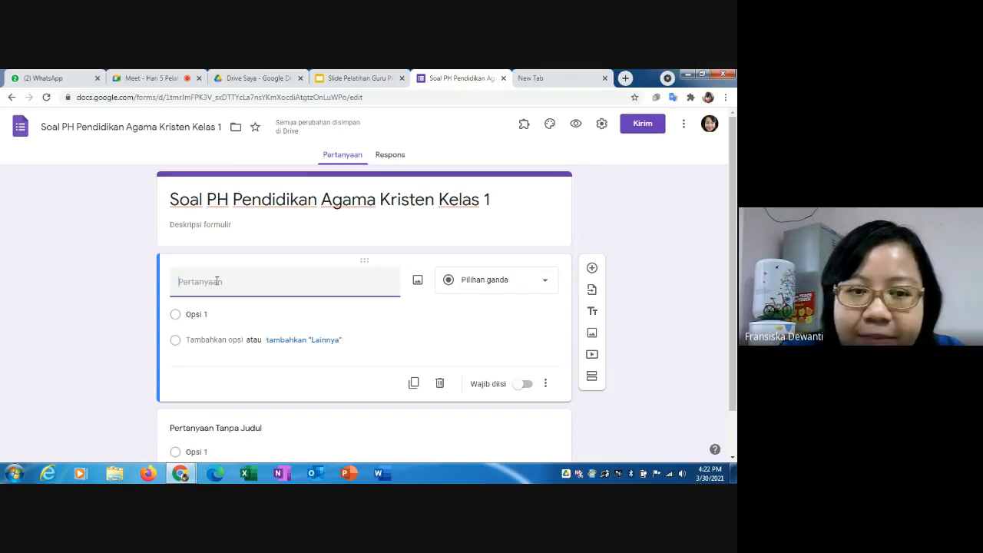
type("Nama Si")
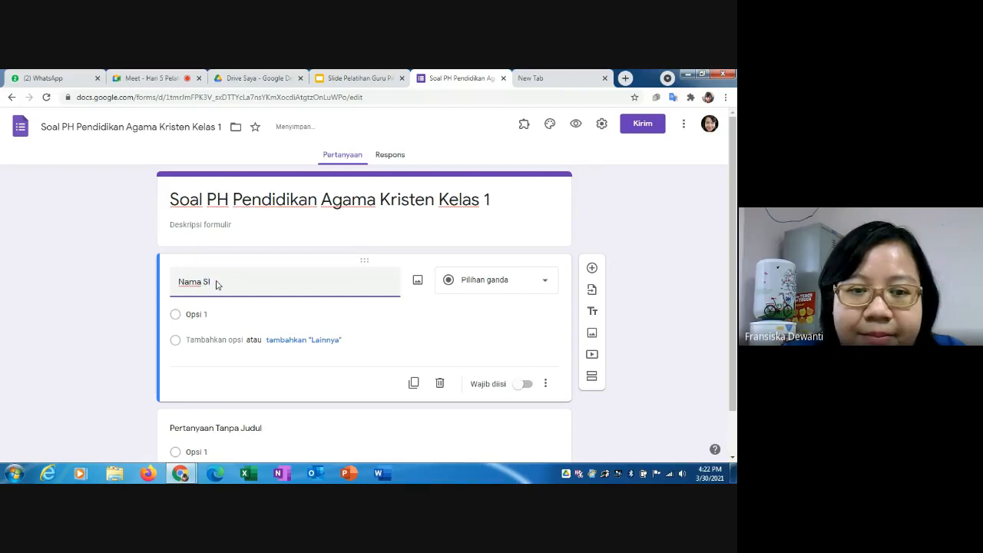
type("swa")
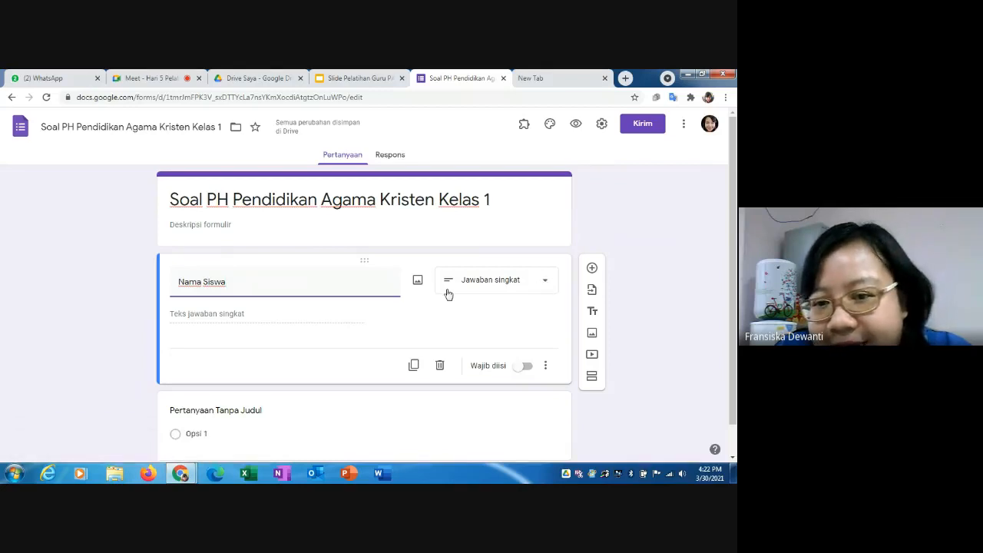
- Try the Pilihan ganda answer type on the "Nama Siswa" question and review the other available types
left_click(545, 285)
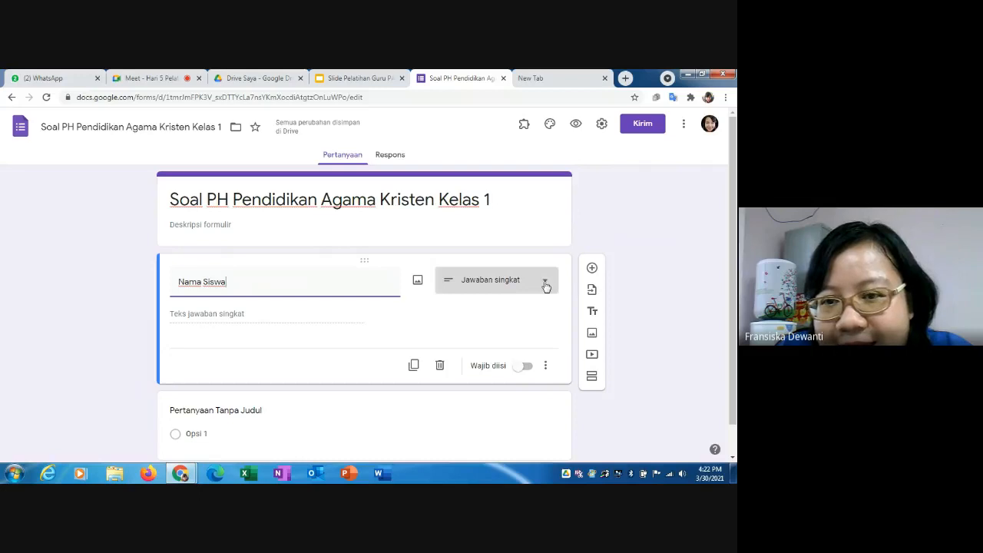
left_click(545, 285)
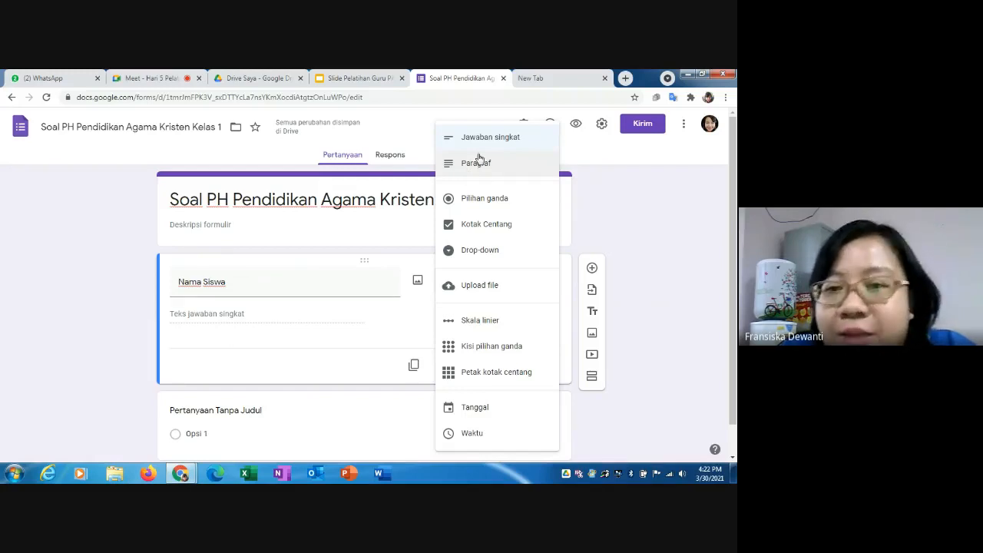
left_click(497, 200)
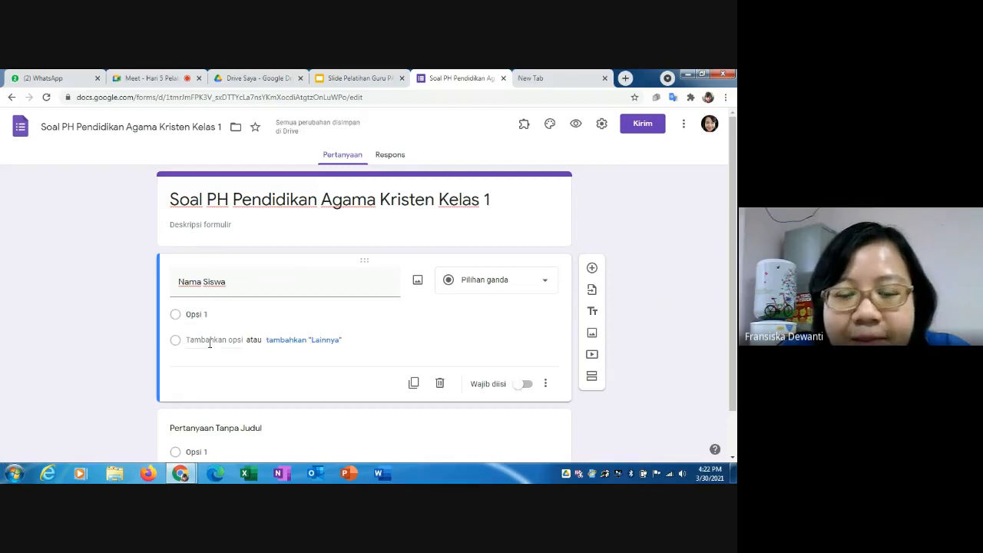
left_click(546, 286)
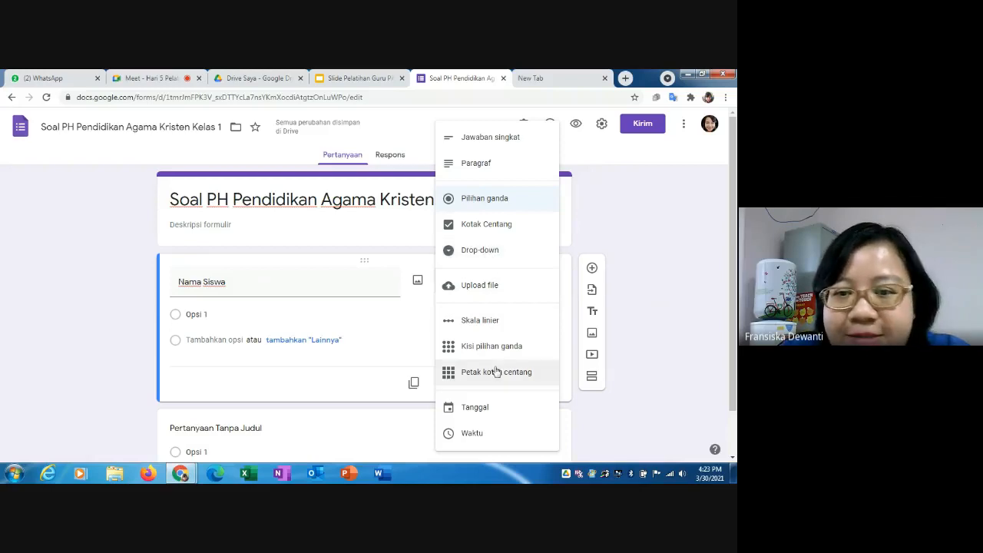
left_click(286, 312)
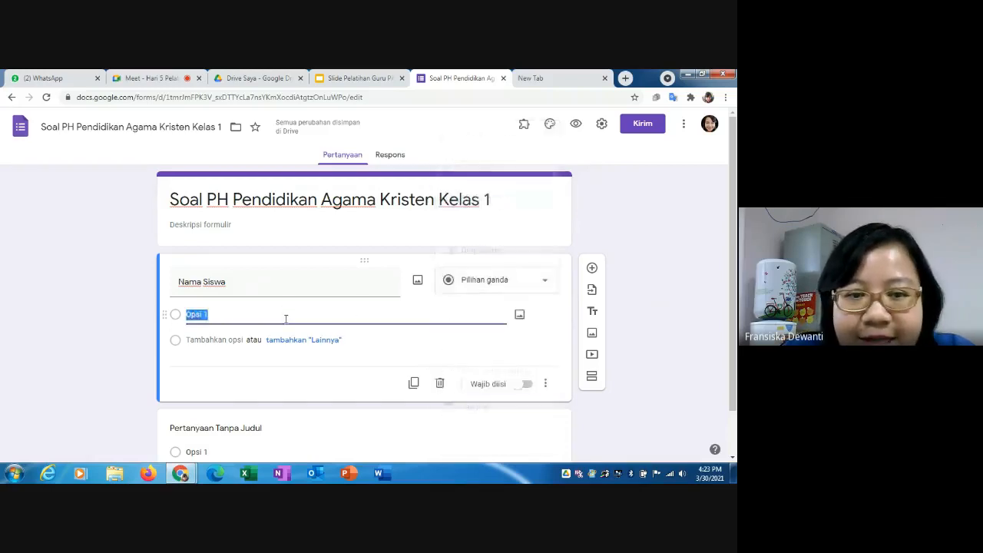
- Set the "Nama Siswa" question's answer type to Jawaban singkat and make the question required
left_click(549, 284)
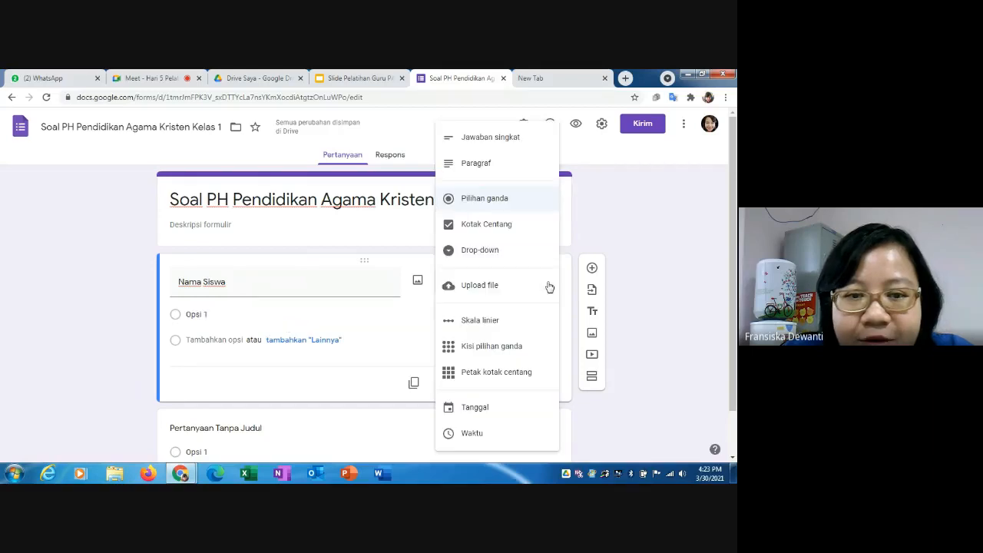
left_click(487, 142)
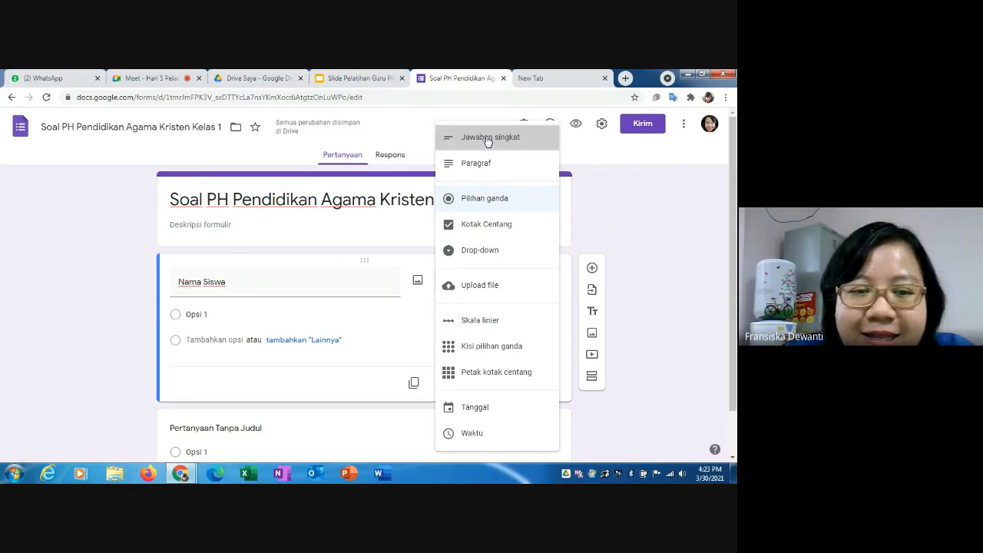
left_click(487, 142)
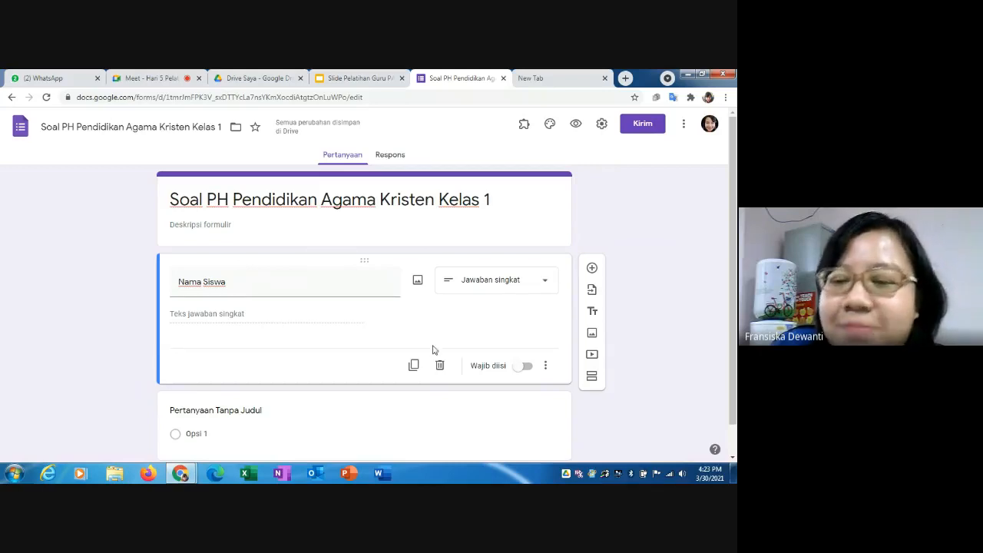
left_click(527, 367)
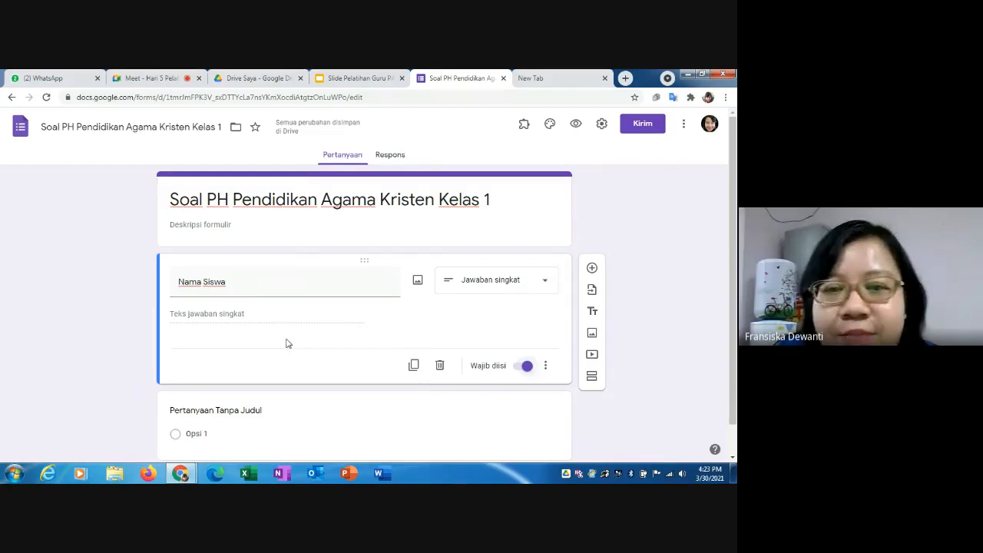
- Change the title of the untitled question below "Nama Siswa" to "Kelas"
scroll(258, 377, "down", 1)
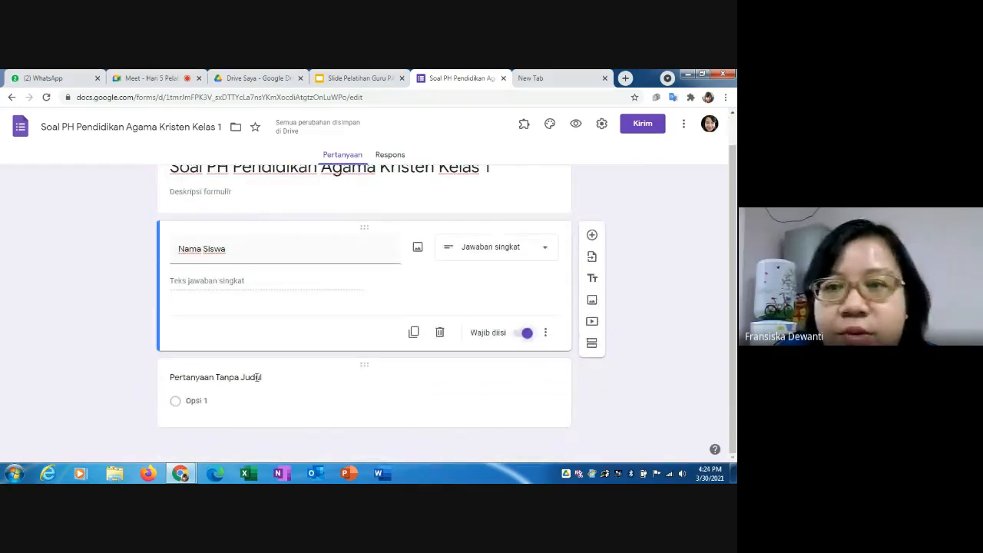
left_click(257, 377)
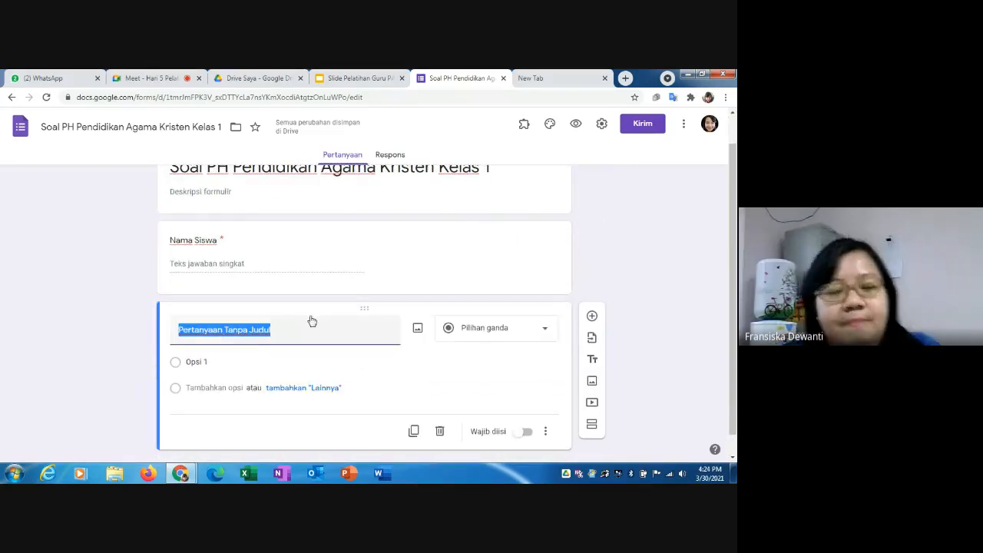
type("K")
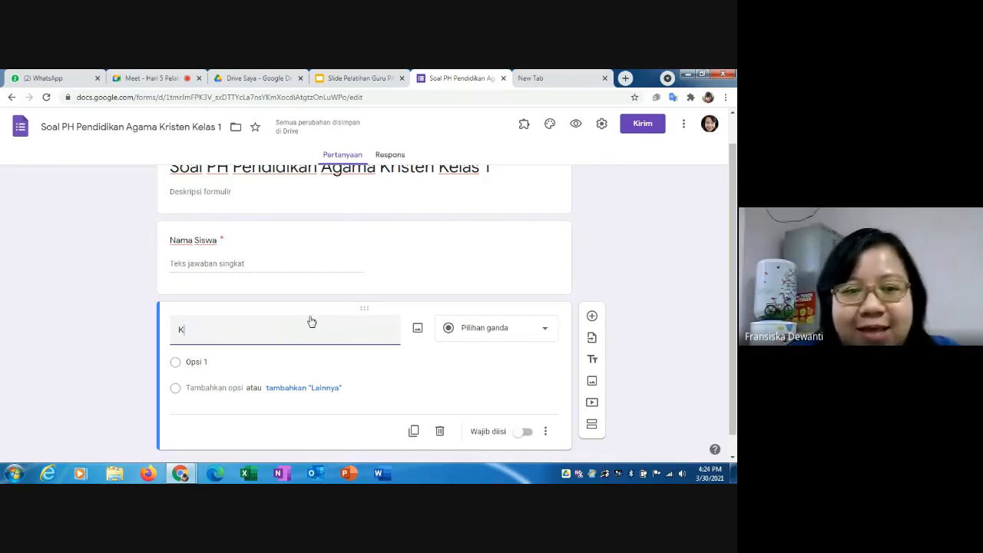
type("elas")
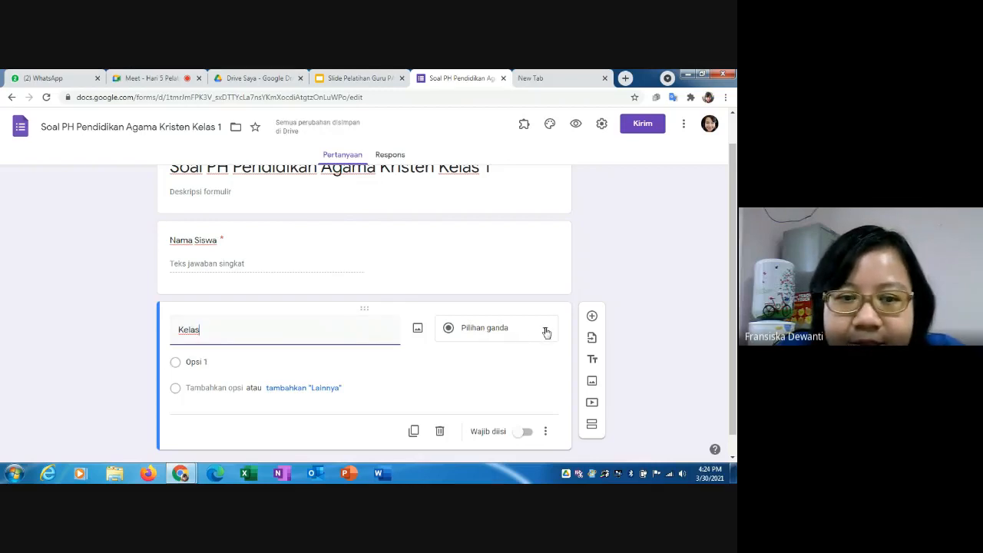
- Enter "1 A" and "1 B" as the first two answer options of the "Kelas" question
left_click(240, 364)
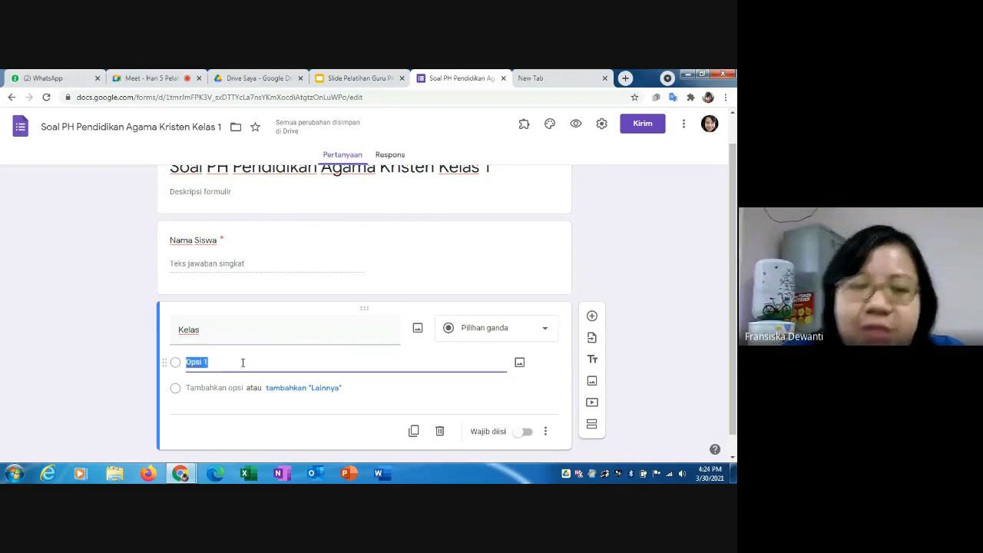
type("1")
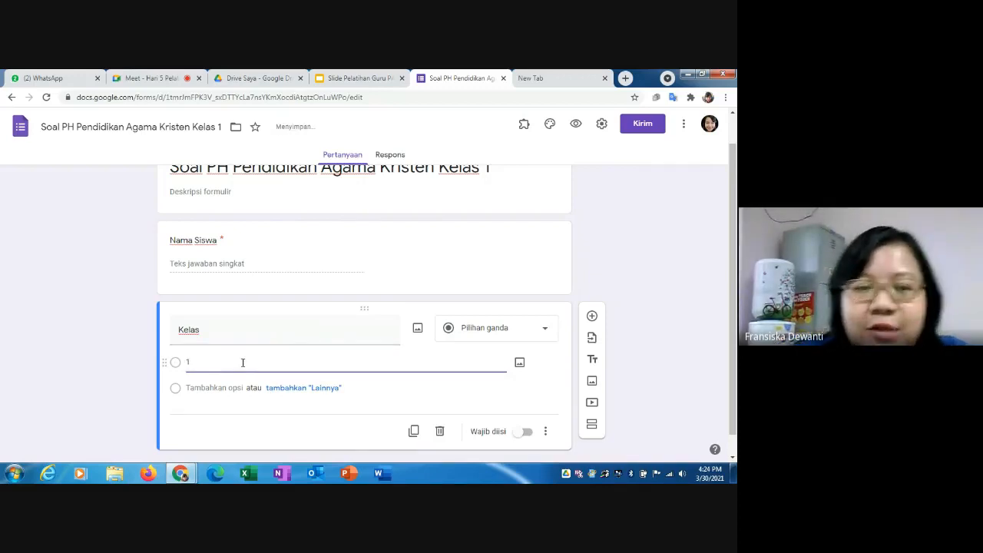
type(" A")
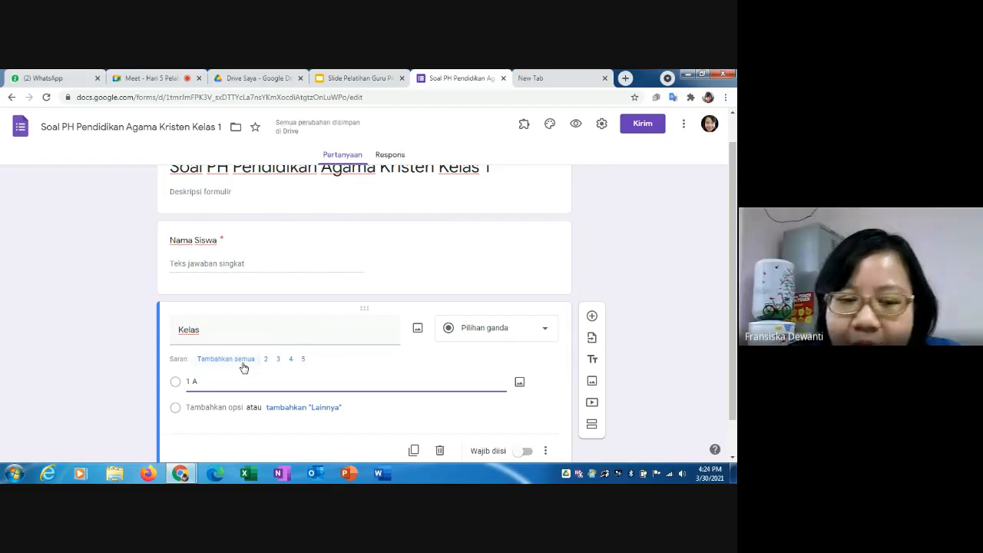
key("Return")
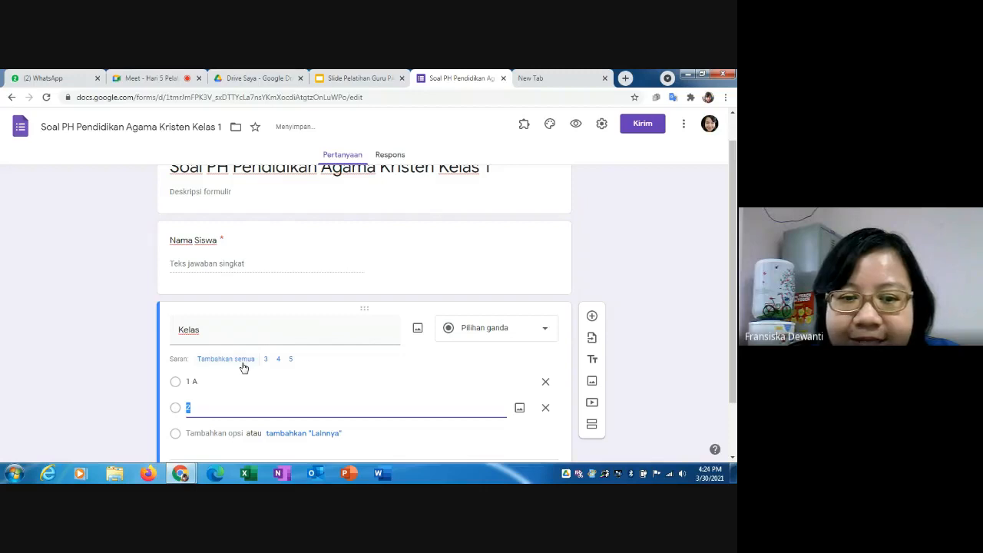
type("1")
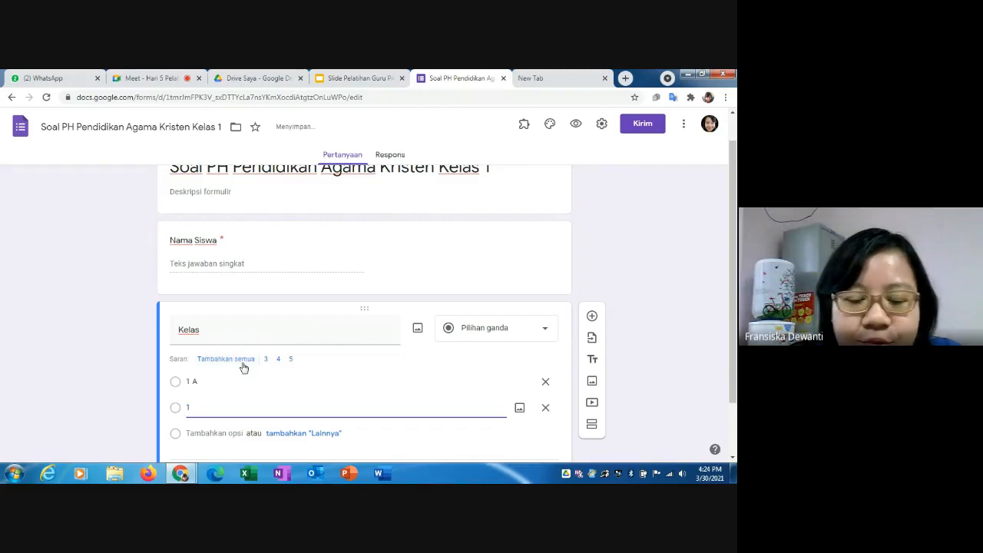
type(" B")
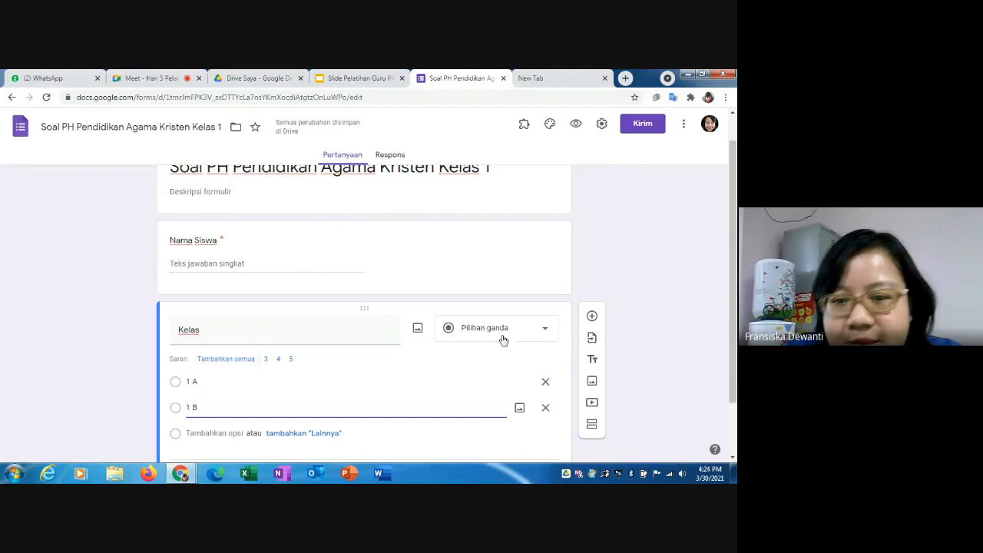
- Change the "Kelas" question's answer type to Drop-down and add "1 C" as its third option
left_click(545, 331)
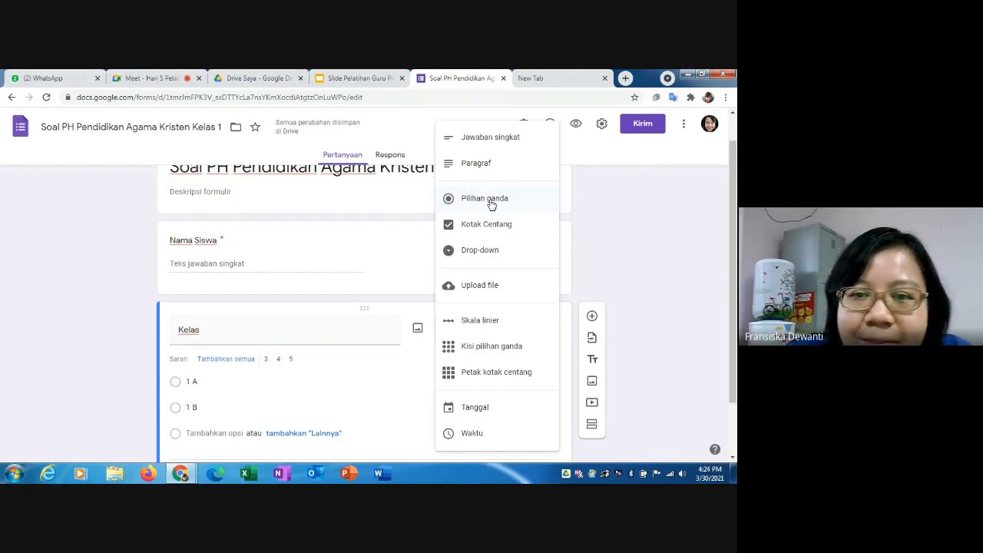
left_click(472, 253)
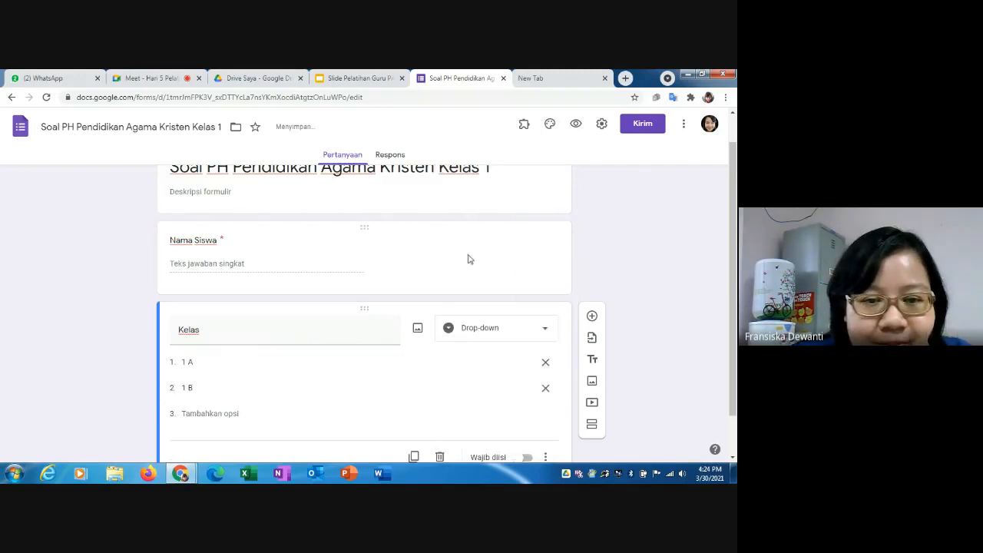
left_click(192, 413)
type("1 C")
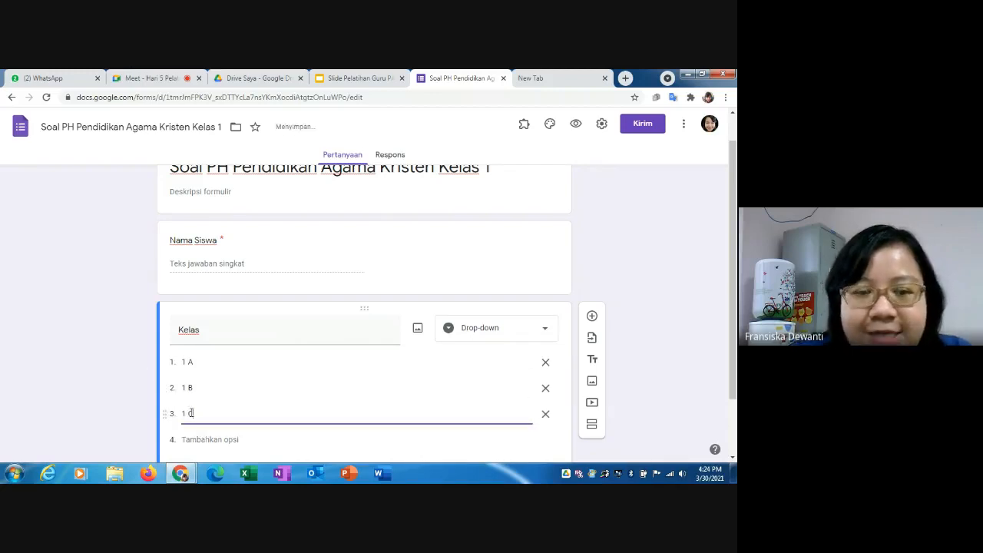
- Make the "Kelas" question required
left_click(562, 436)
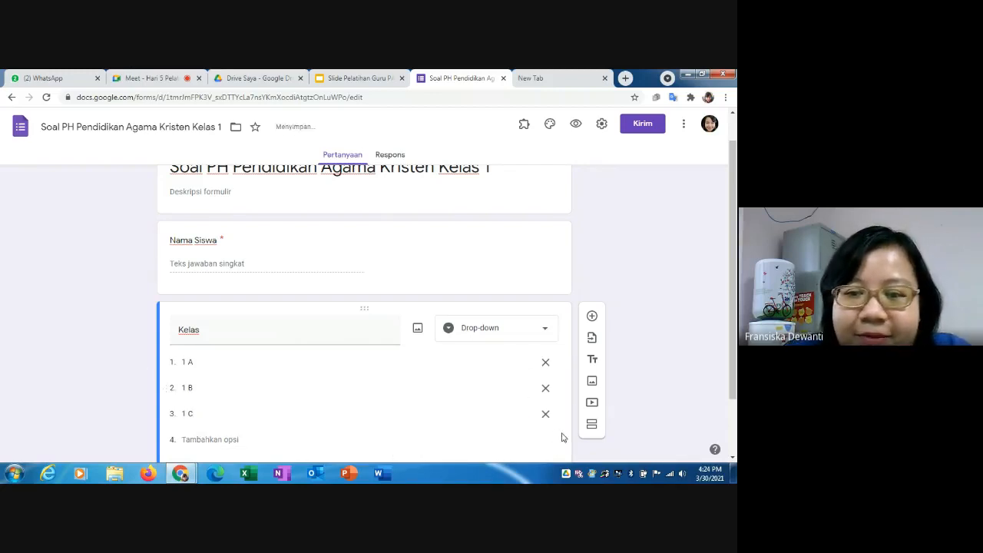
scroll(529, 426, "down", 1)
left_click(527, 409)
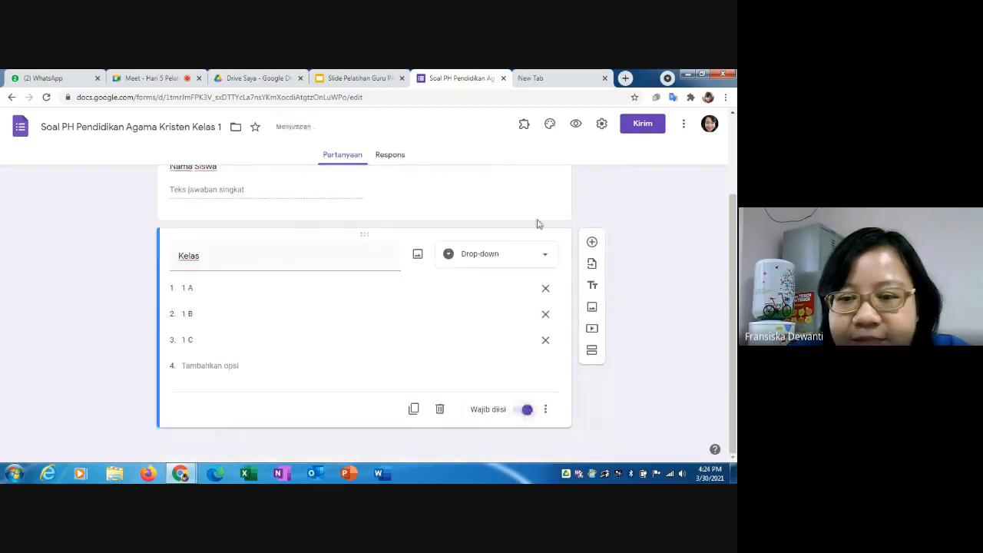
- Preview the form and check the "Nama Siswa" answer field and the options of the "Kelas" drop-down
scroll(514, 246, "up", 1)
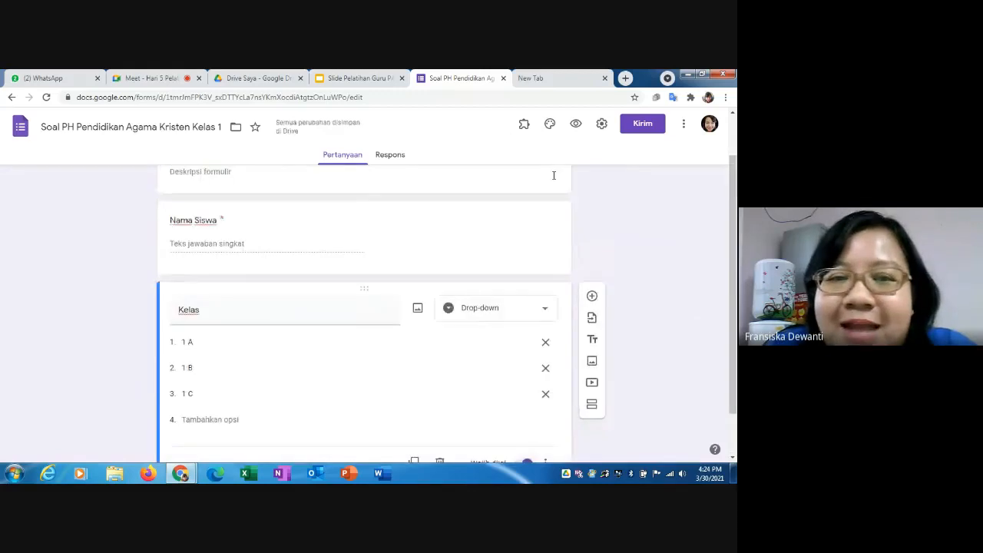
scroll(463, 262, "up", 1)
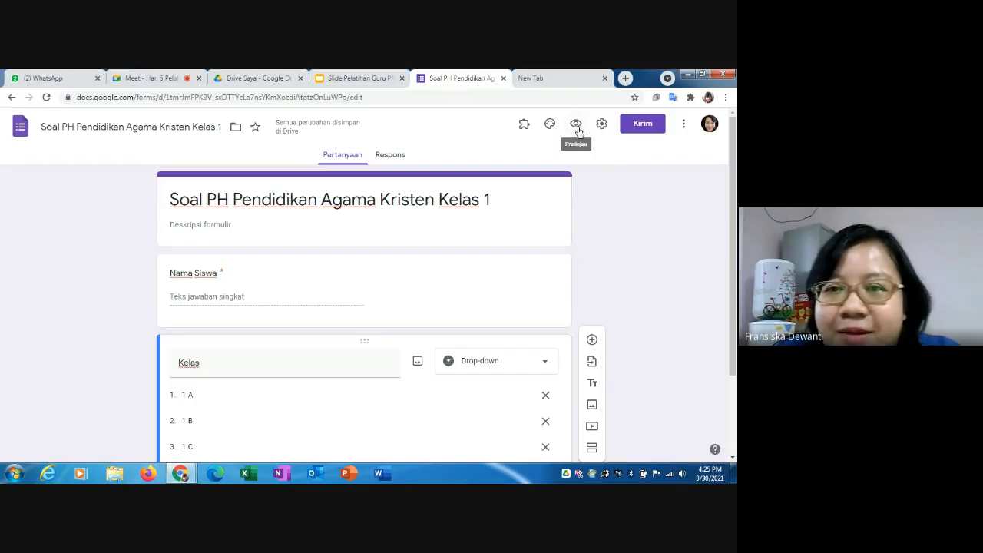
left_click(576, 125)
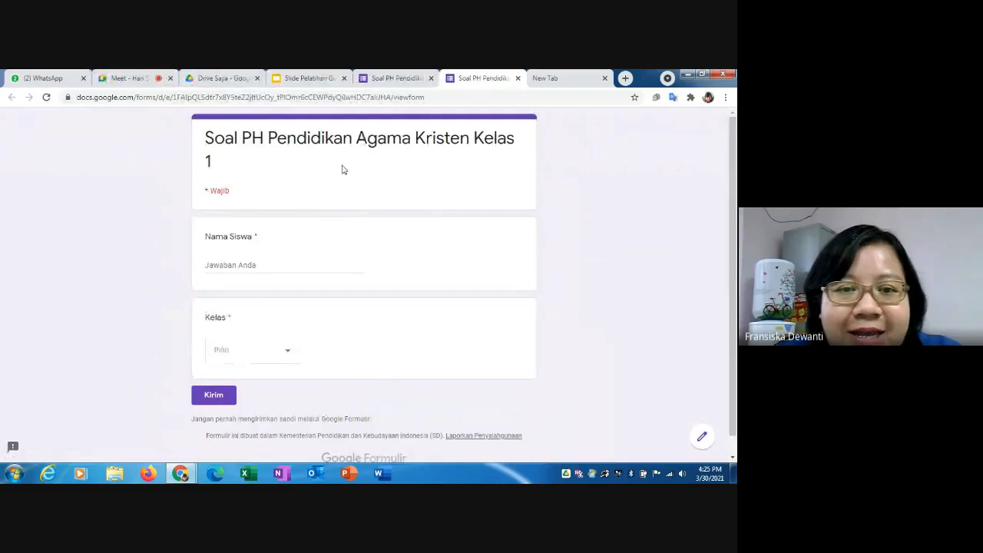
left_click(228, 265)
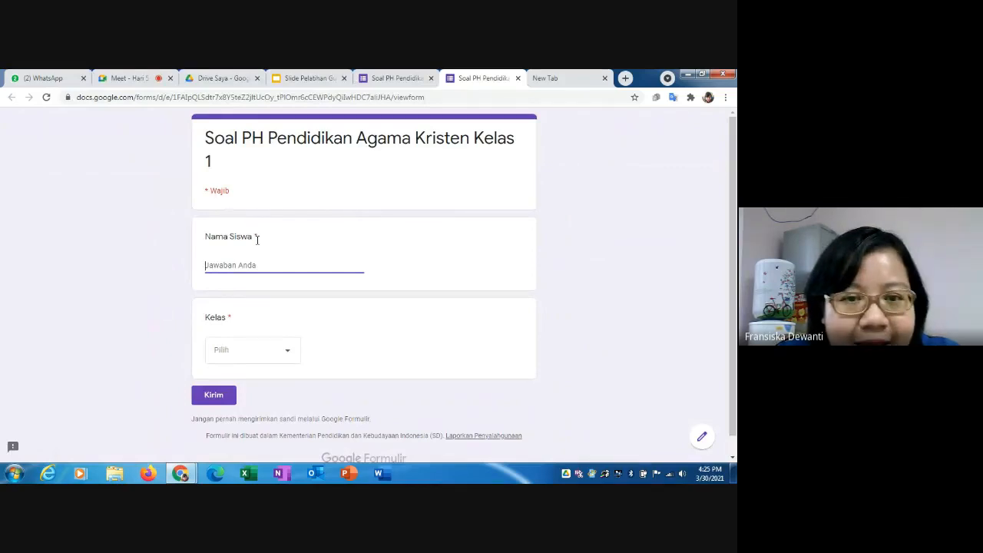
left_click(289, 354)
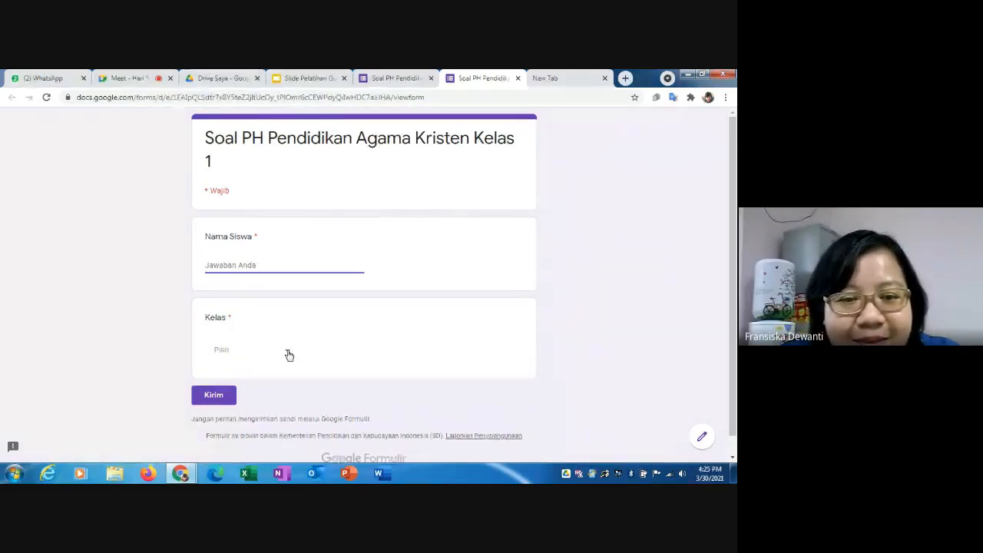
left_click(288, 354)
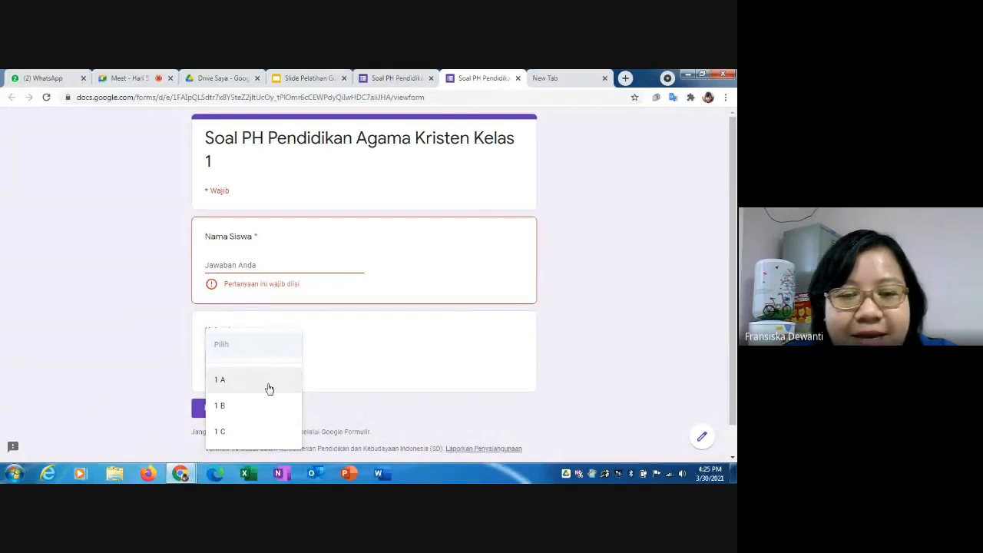
left_click(397, 351)
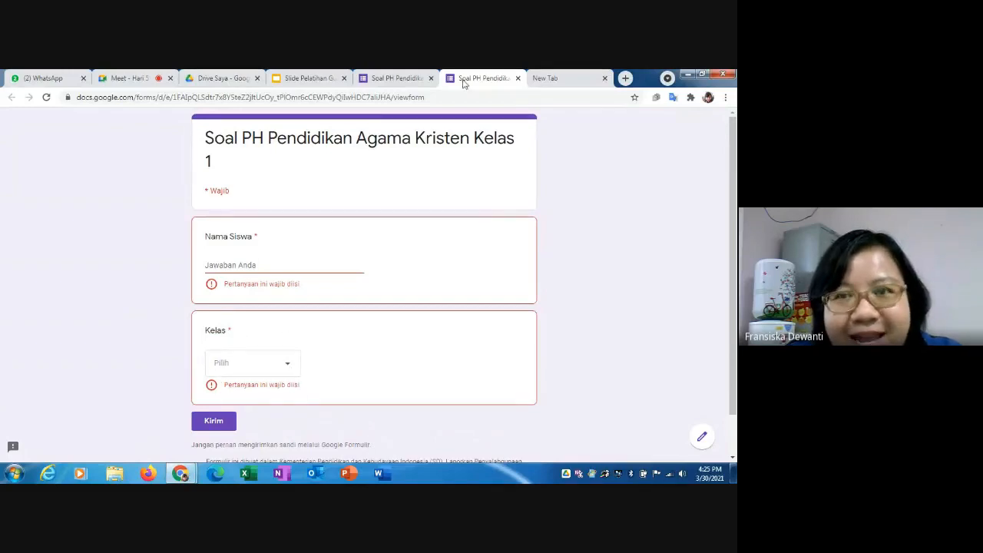
- Return to the form editor and delete the "Kelas" question
left_click(405, 79)
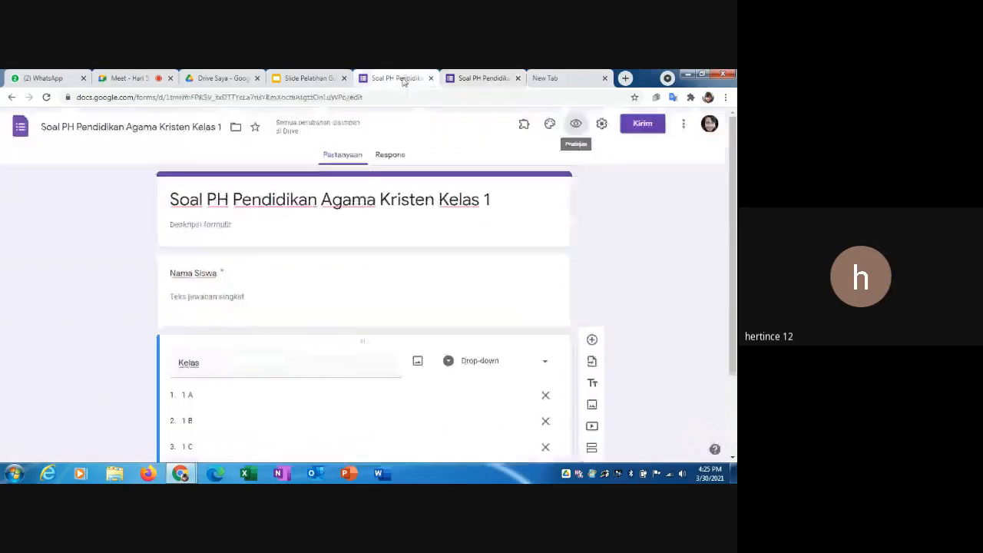
scroll(495, 329, "down", 1)
scroll(495, 329, "down", 1)
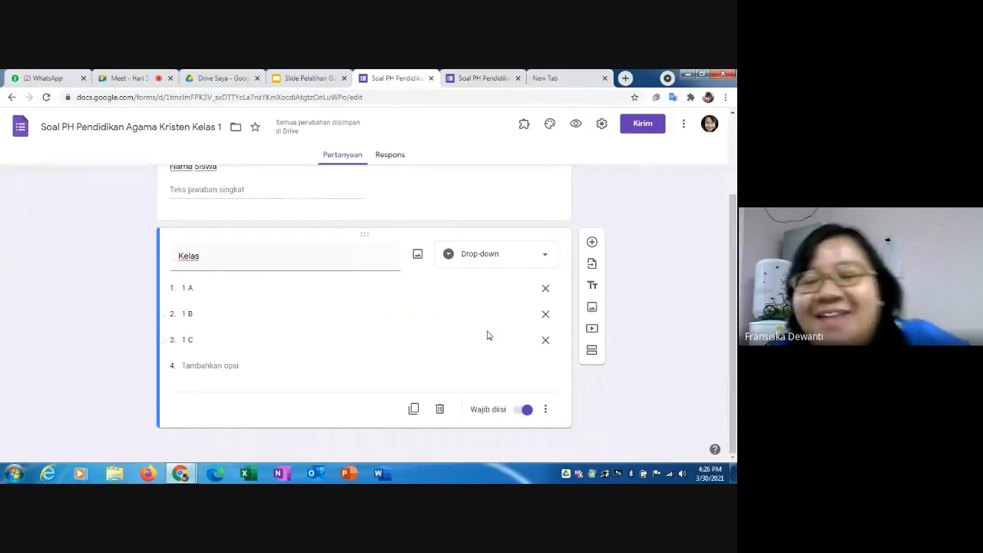
scroll(318, 303, "up", 2)
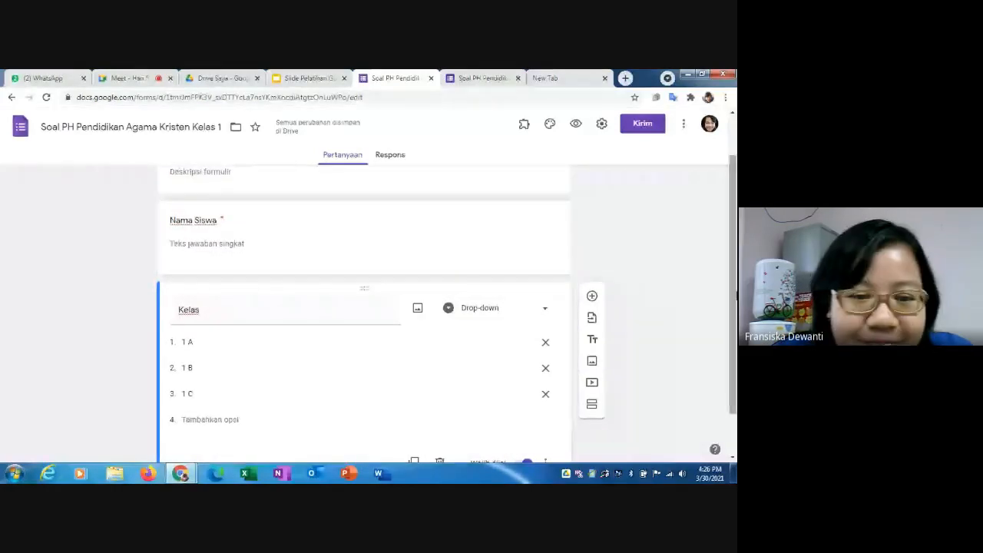
scroll(732, 292, "down", 2)
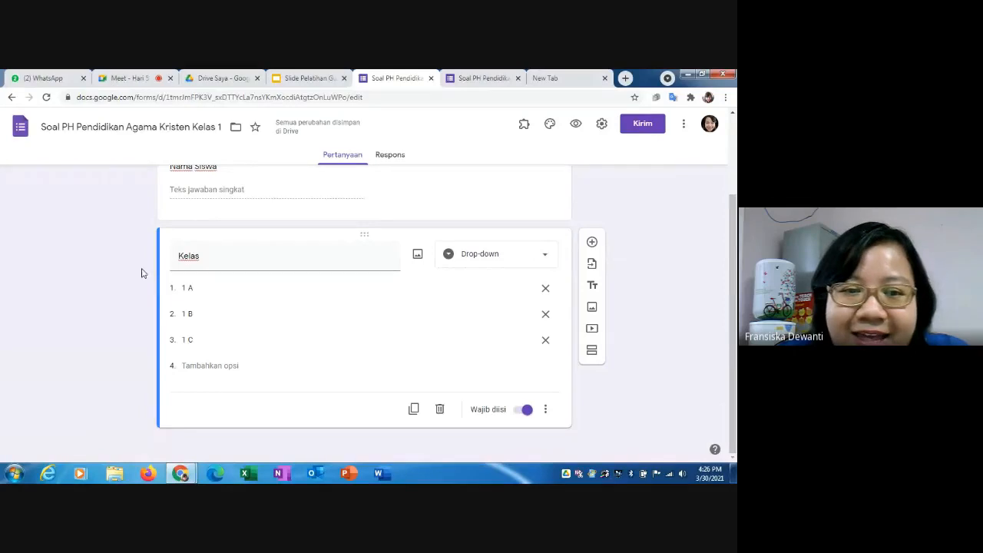
left_click(440, 410)
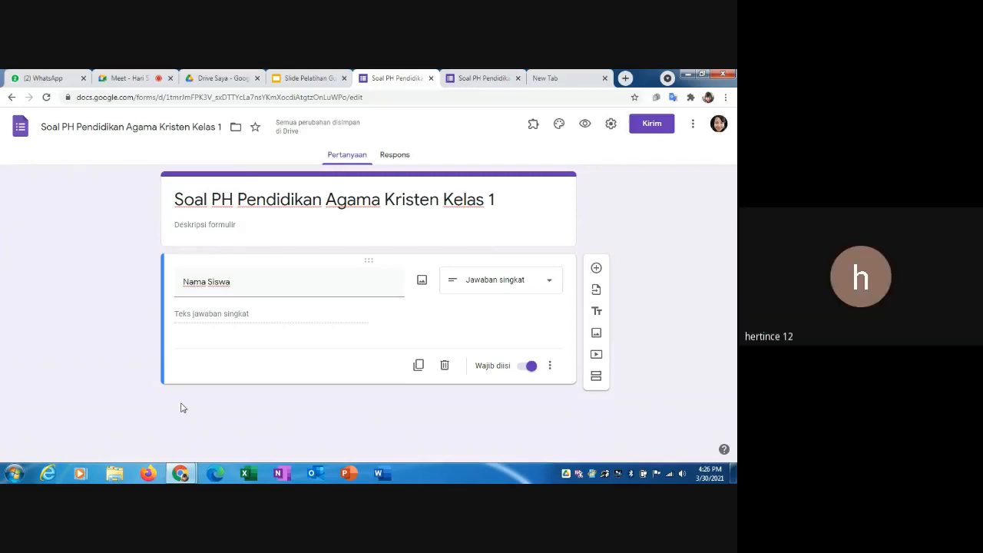
- Add a question titled "Kelas" below "Nama Siswa" and set its answer type to Drop-down
left_click(596, 268)
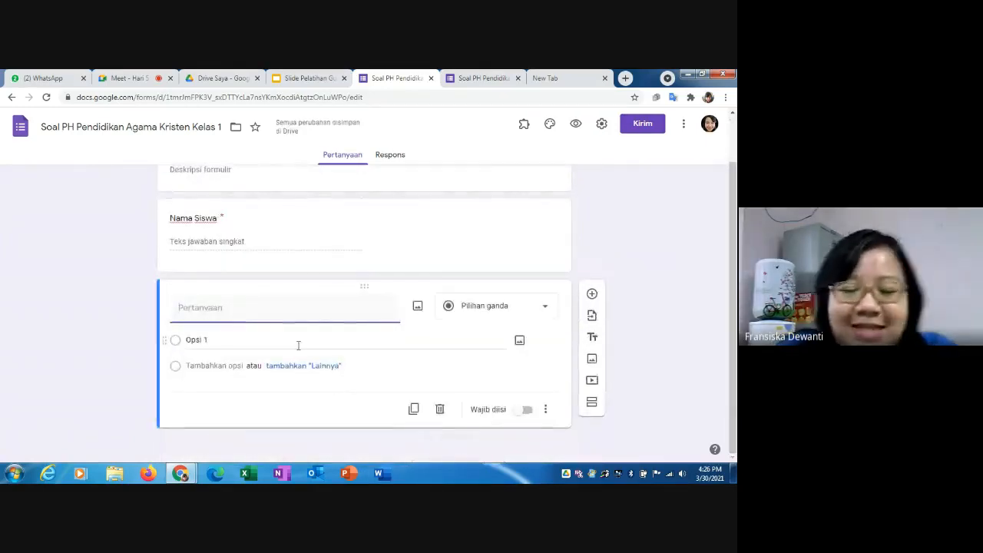
type("kELAS")
key("BackSpace")
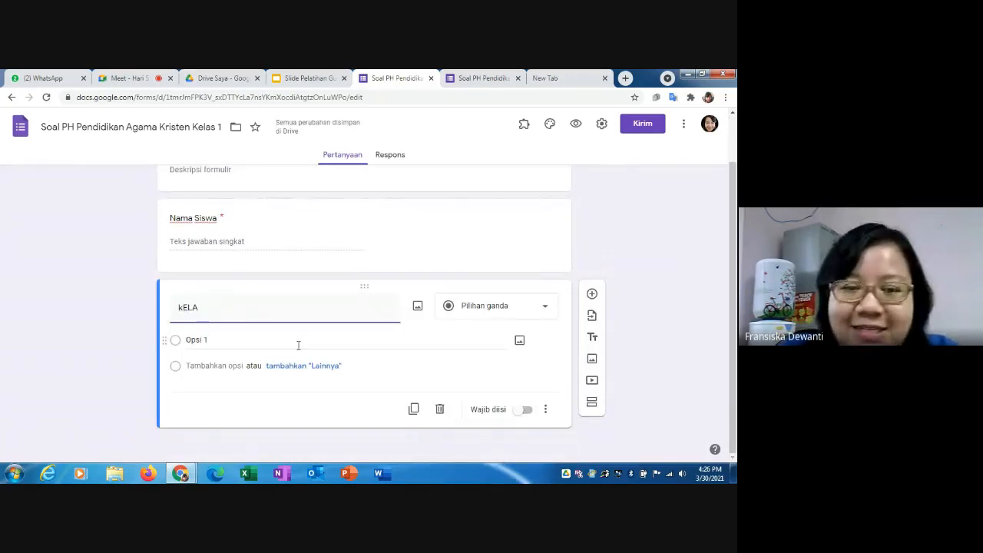
key("BackSpace")
key("BackSpace")
key("BackSpace")
key("BackSpace")
type("K")
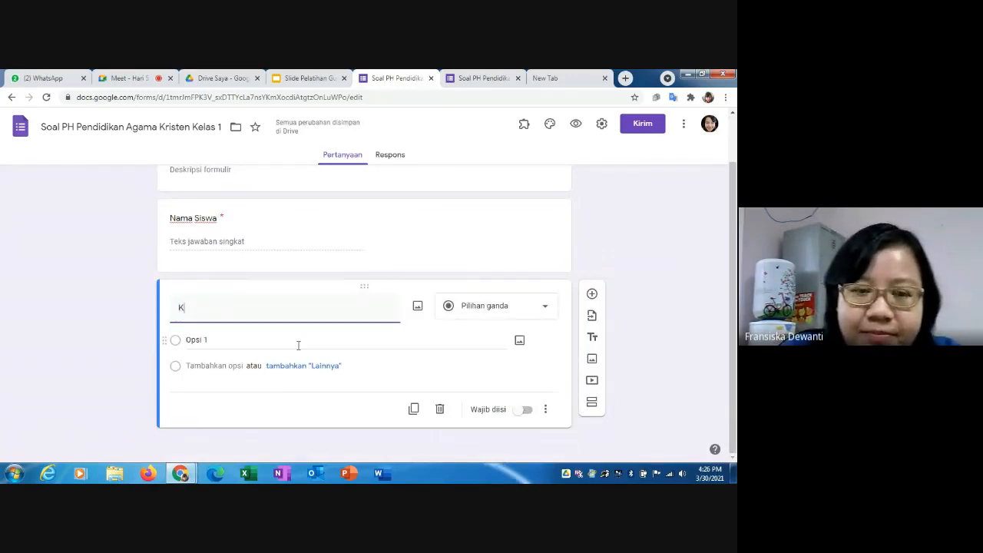
type("elas")
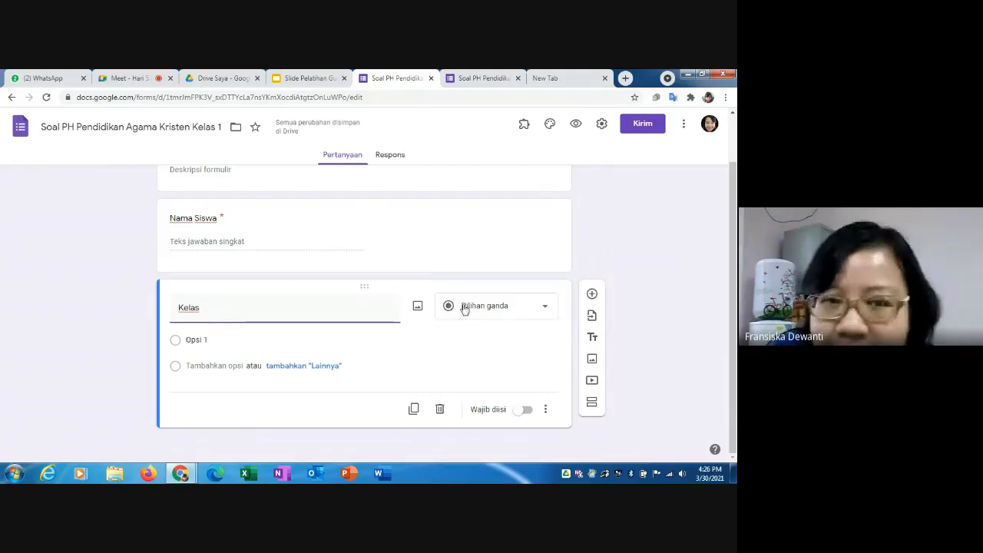
left_click(546, 309)
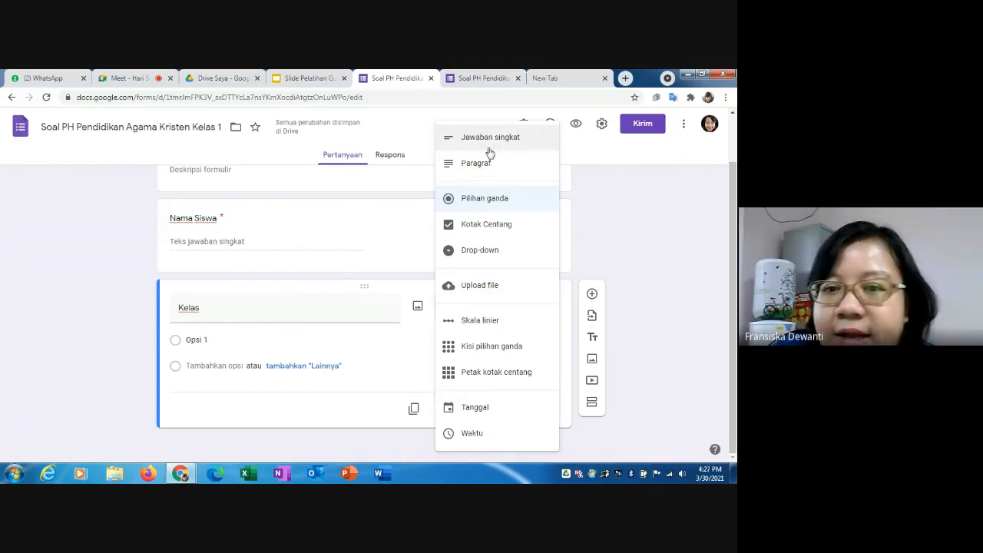
left_click(496, 256)
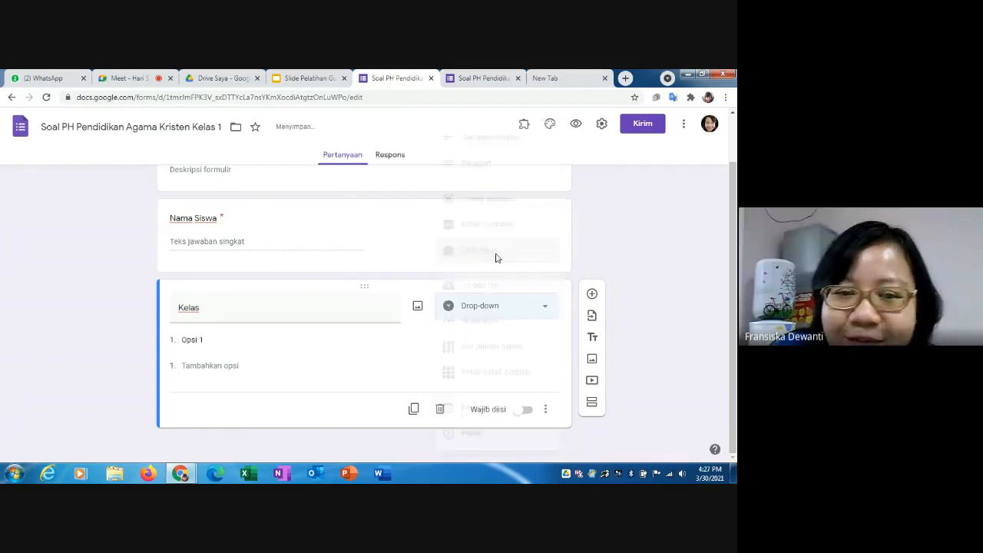
- Enter "1 A", "1 B" and "1 C" as the three options of the "Kelas" drop-down question
left_click(192, 340)
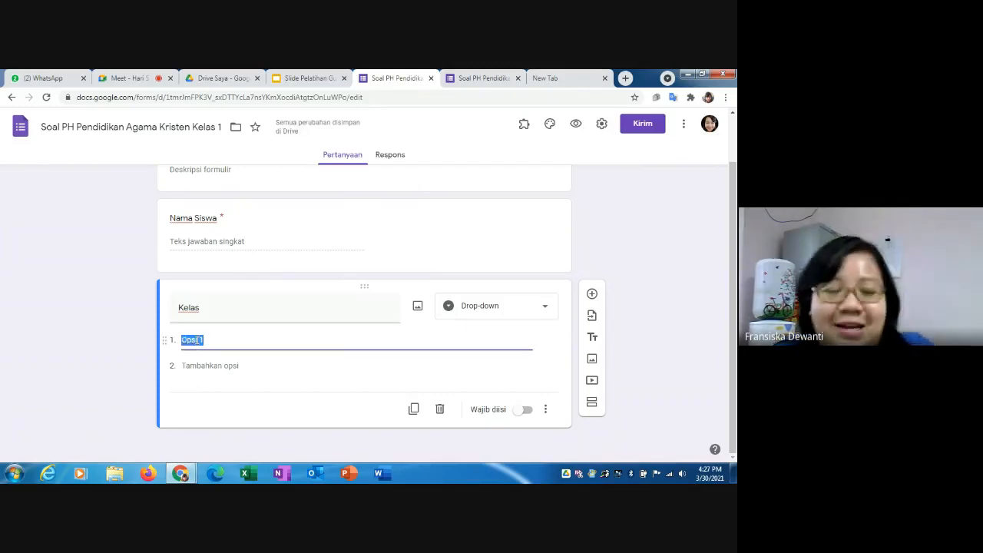
type("K")
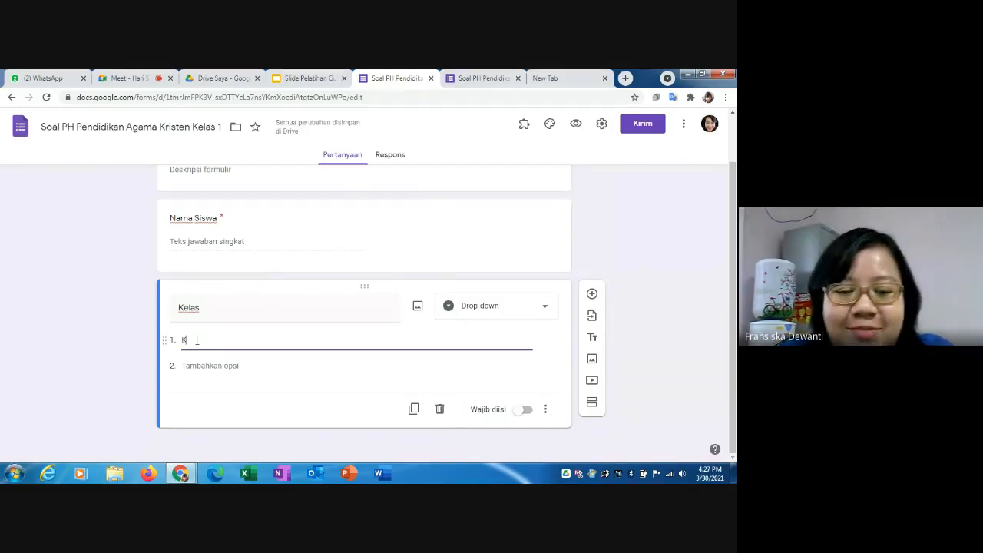
key("BackSpace")
type("1 a")
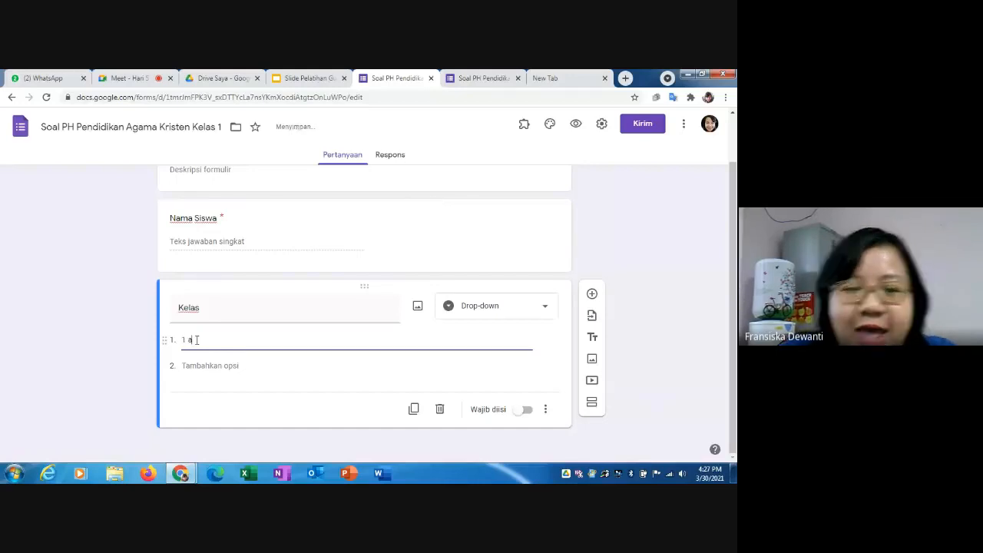
type("A")
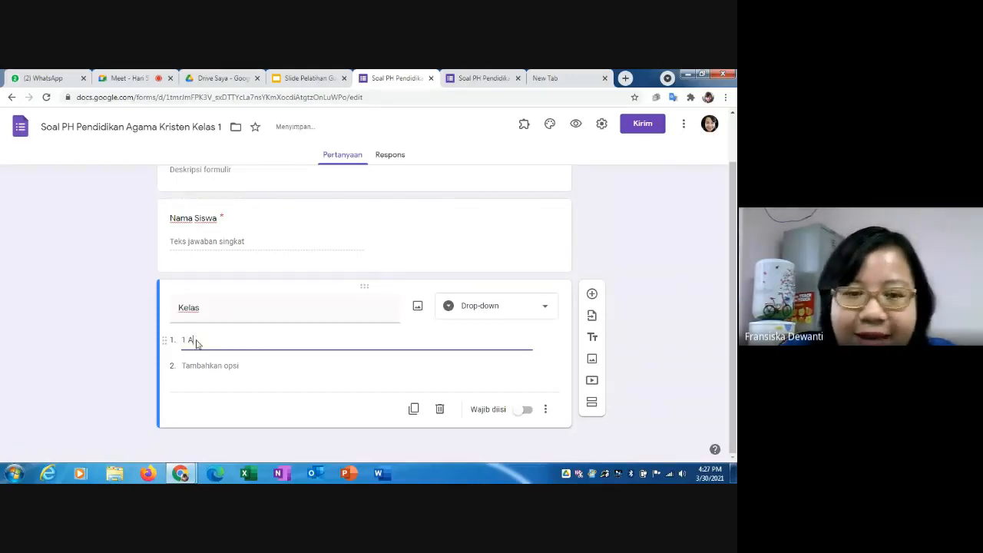
key("Return")
type("1 ")
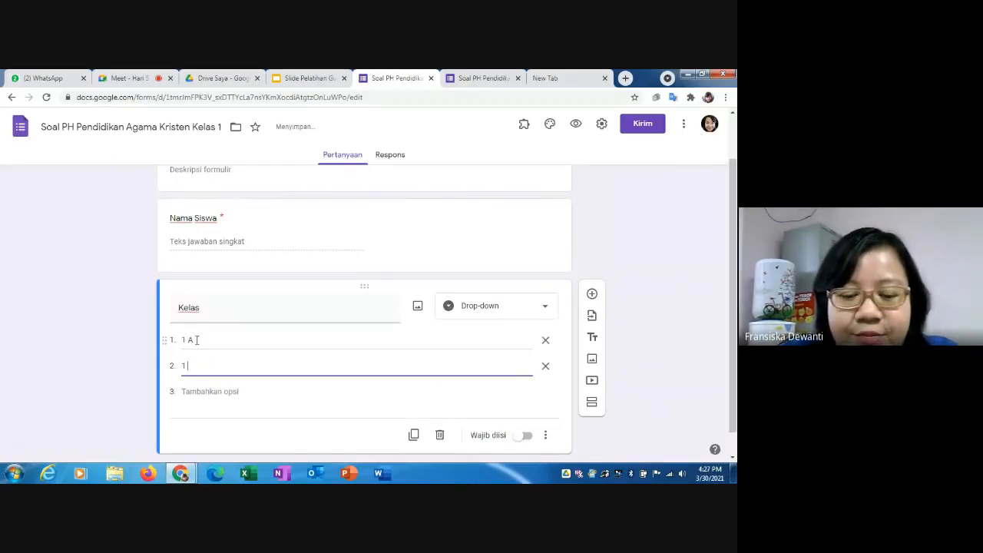
type("B")
key("Return")
type("1 ")
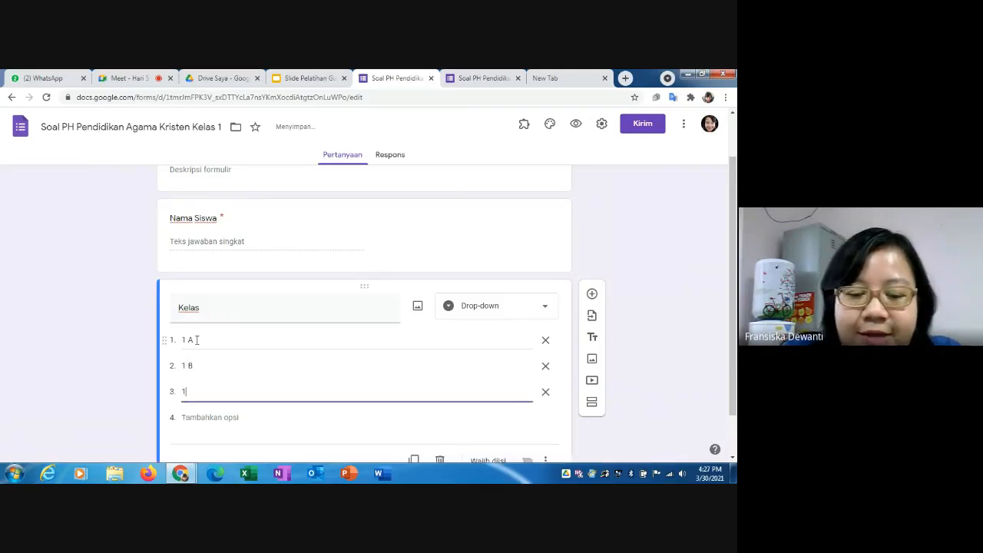
type("C")
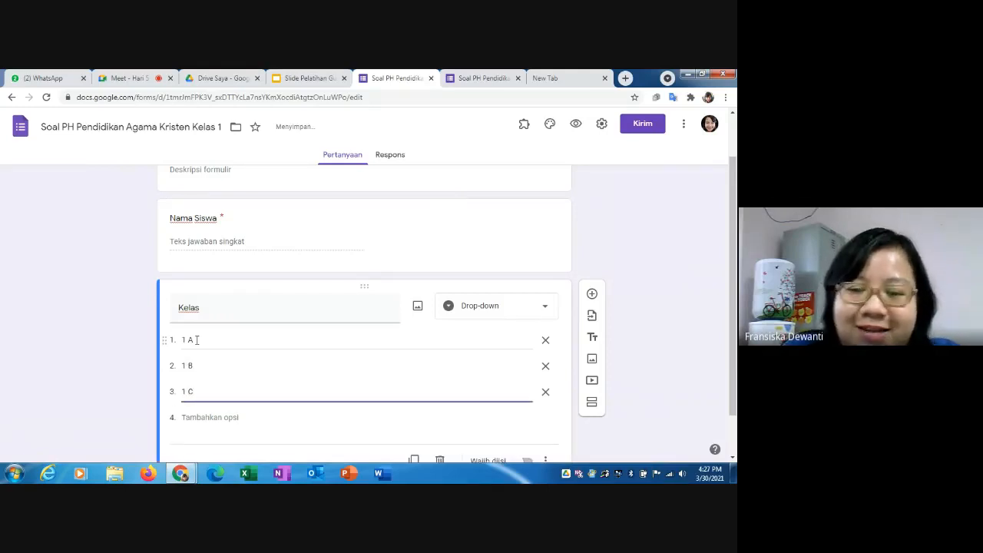
- Make the rebuilt "Kelas" question required, and close the form preview and the empty browser tab
scroll(309, 433, "down", 1)
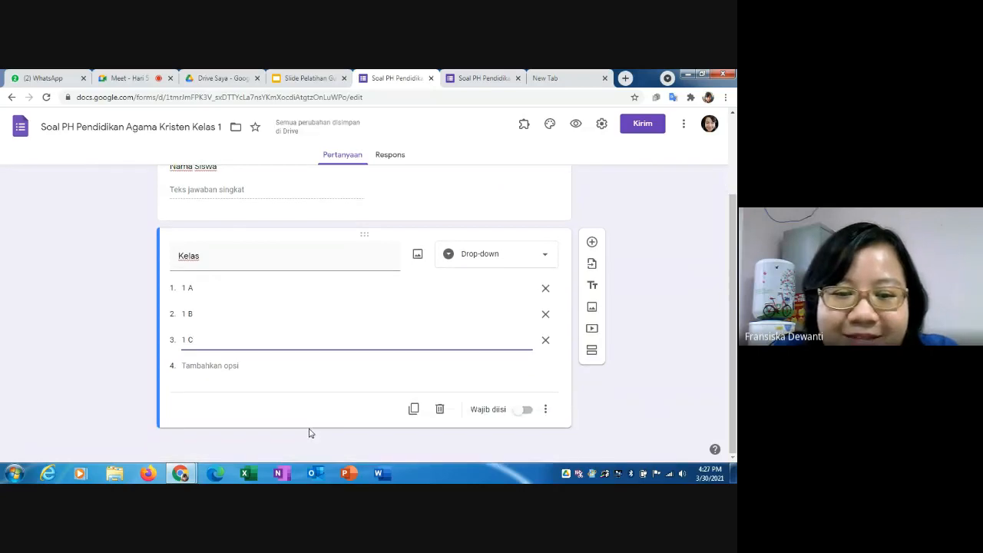
left_click(527, 412)
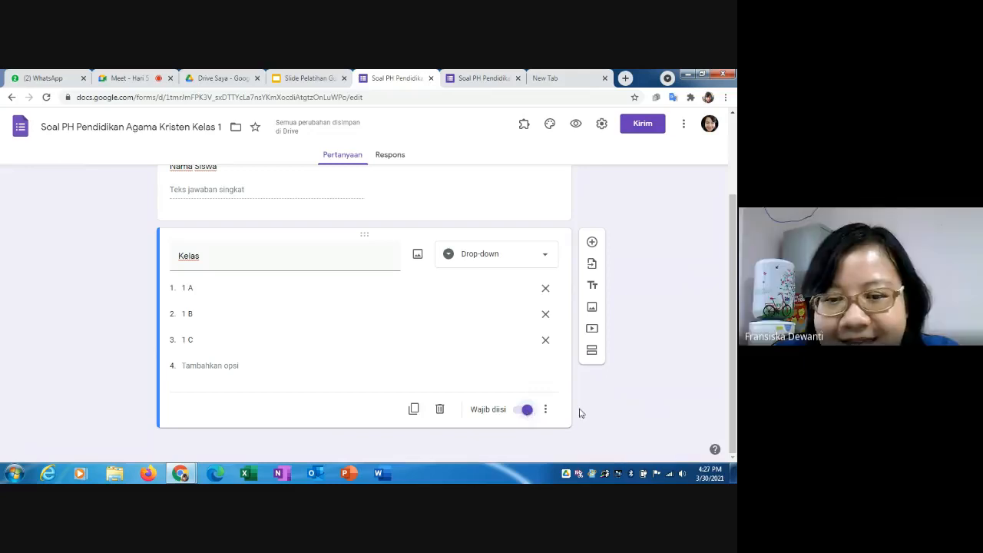
left_click(518, 77)
left_click(517, 78)
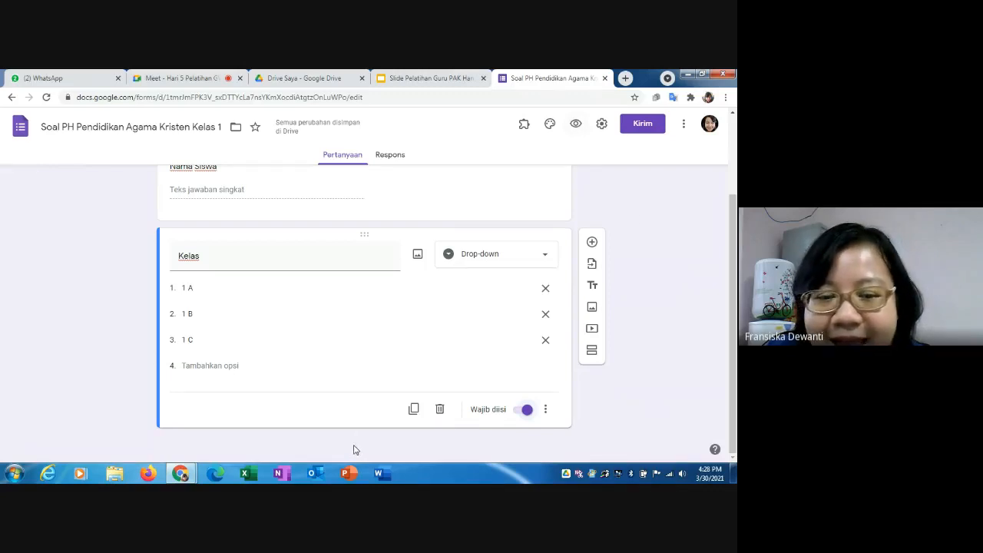
scroll(355, 450, "up", 1)
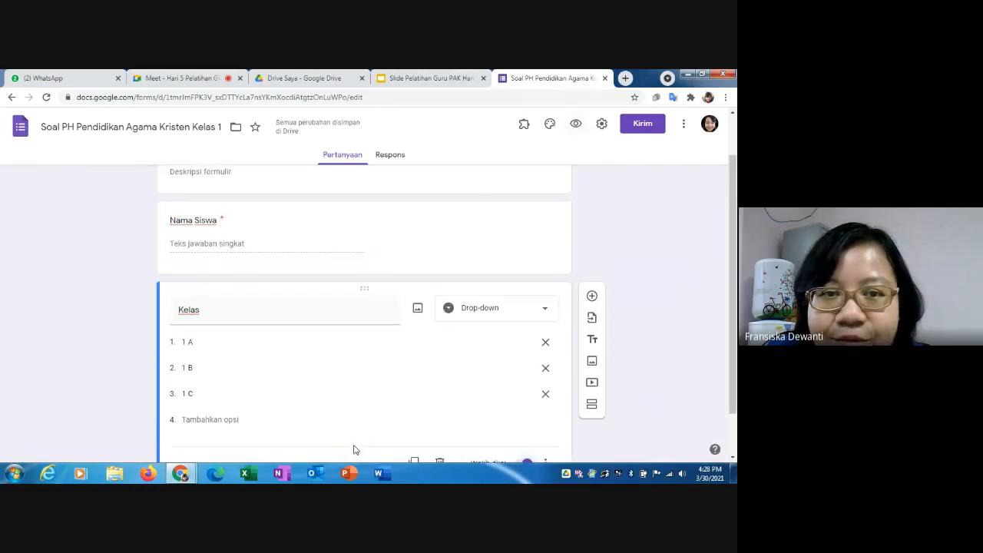
scroll(356, 450, "up", 1)
scroll(356, 447, "down", 1)
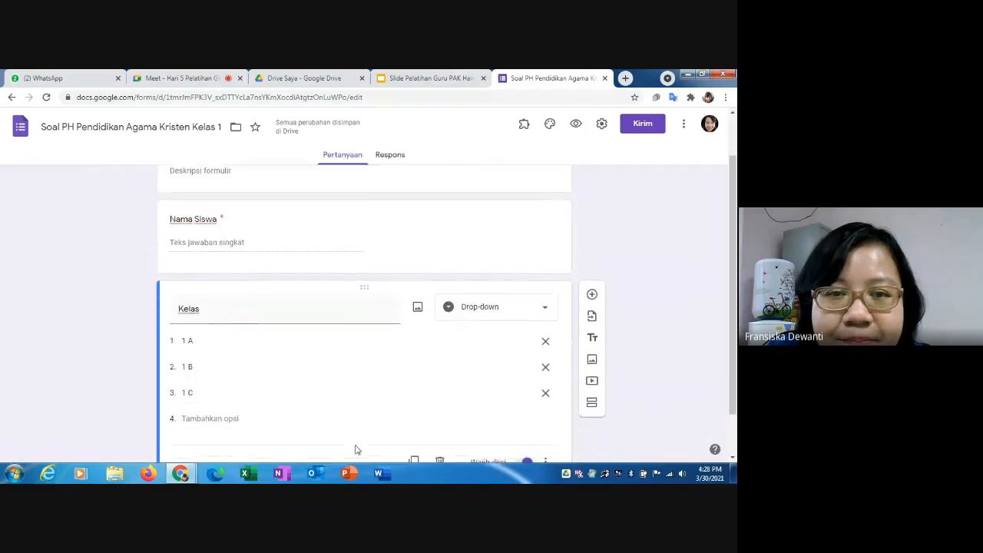
scroll(356, 446, "down", 1)
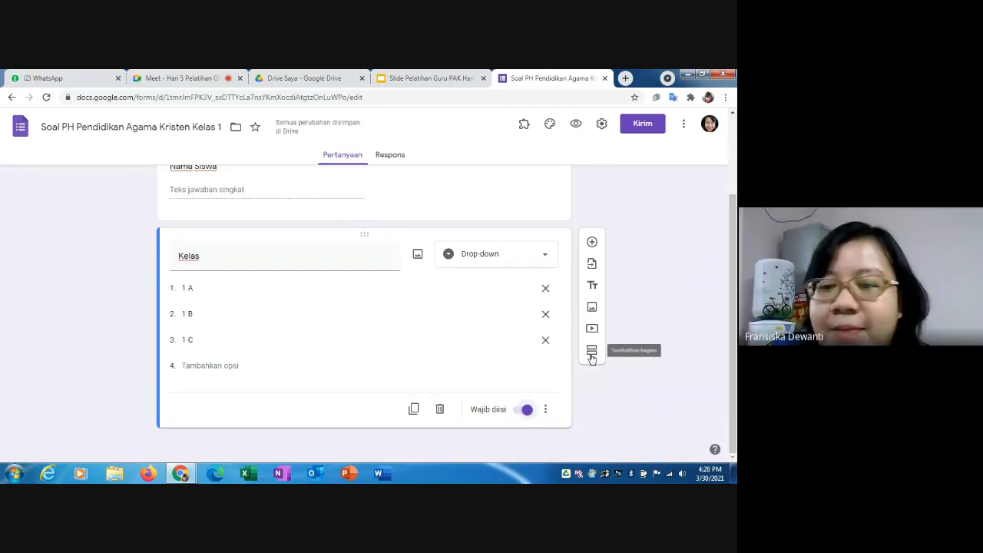
scroll(592, 358, "up", 3)
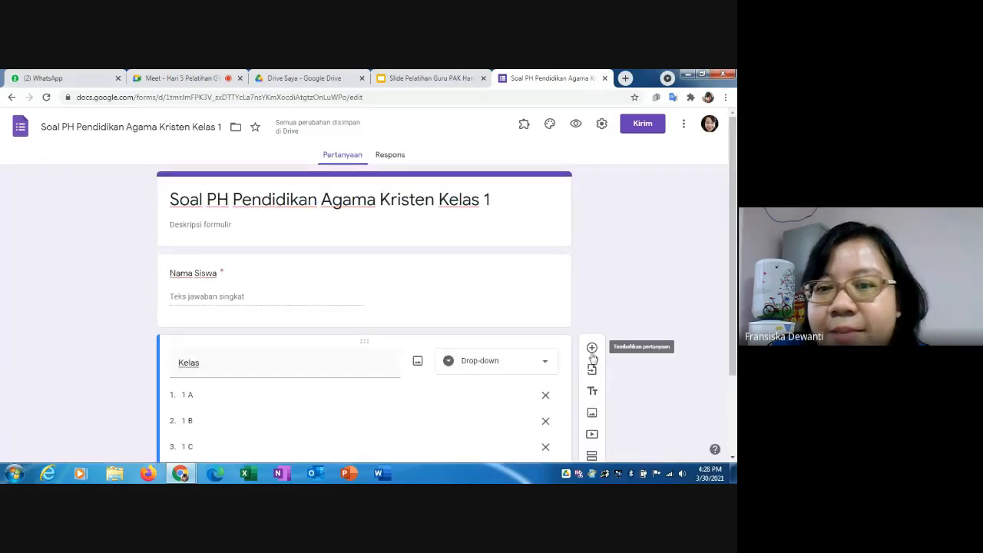
scroll(593, 358, "down", 3)
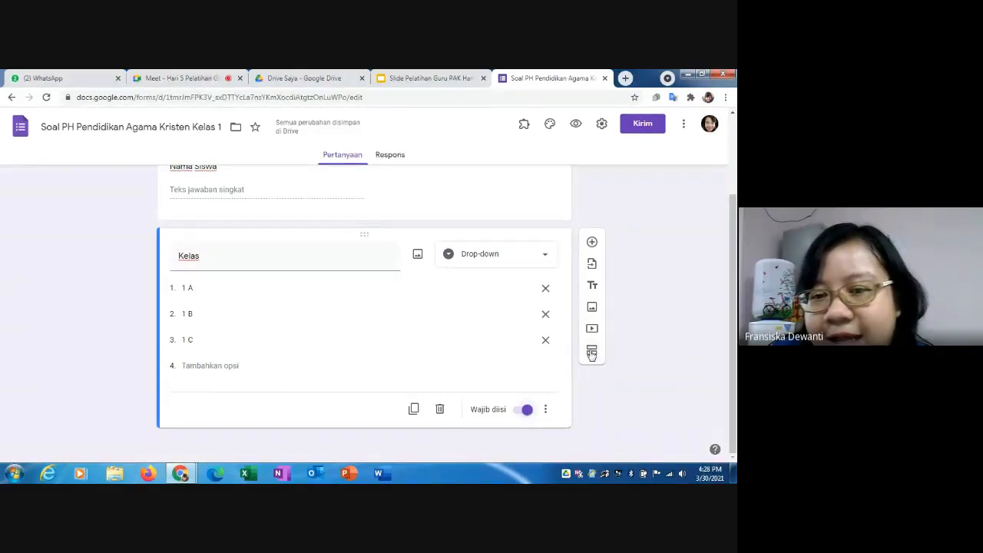
- Add a new section after the "Kelas" question and copy the form's title text from section 1
left_click(591, 352)
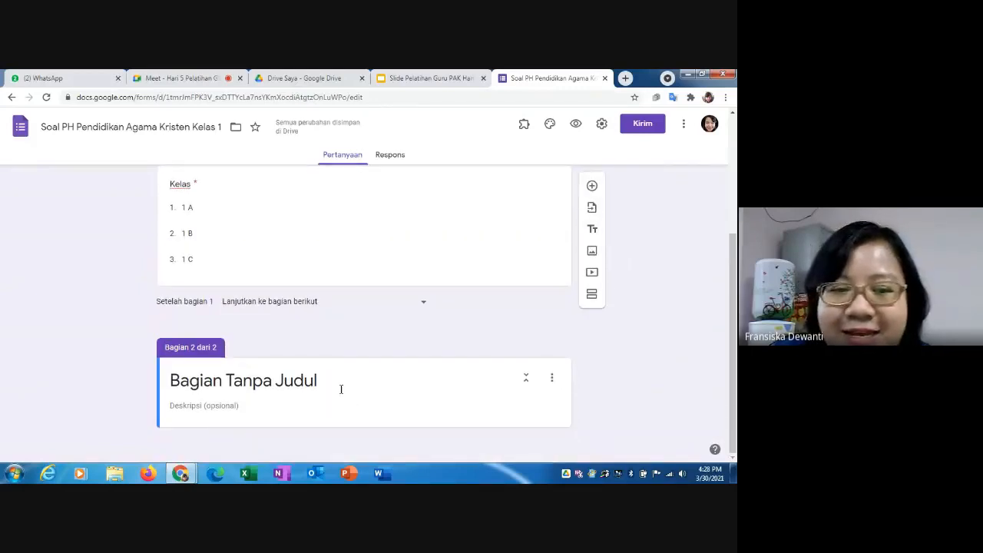
left_click(335, 383)
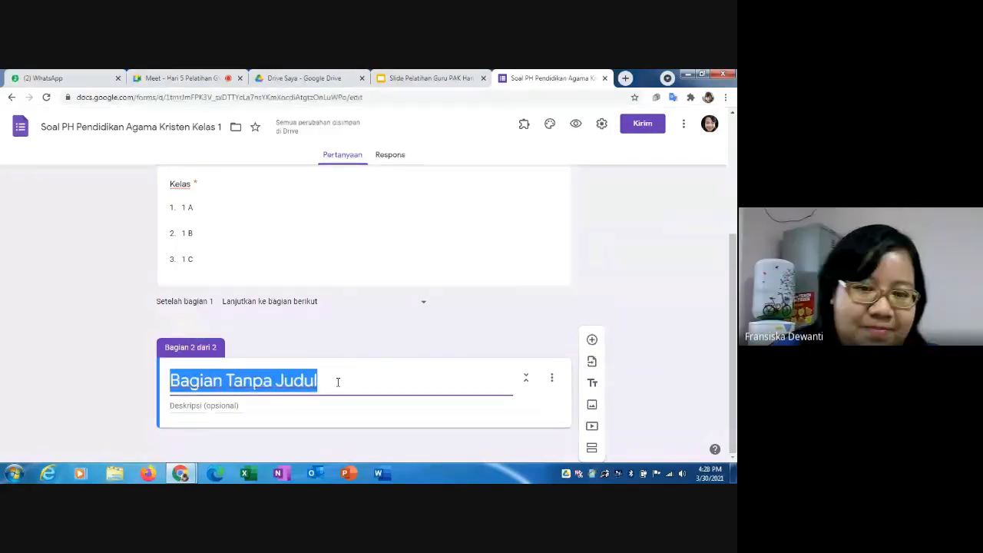
scroll(339, 384, "up", 1)
scroll(340, 386, "up", 3)
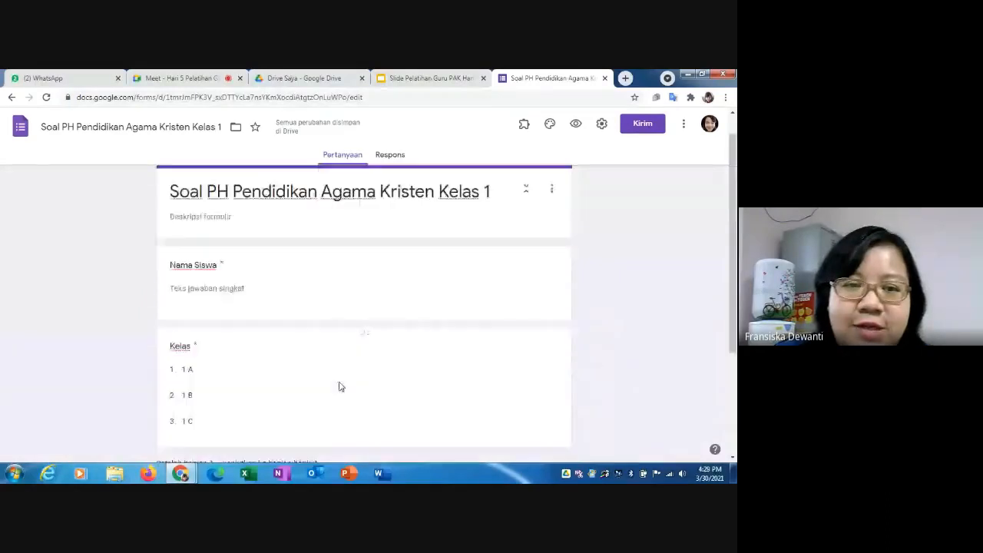
scroll(341, 386, "up", 1)
left_click(267, 218)
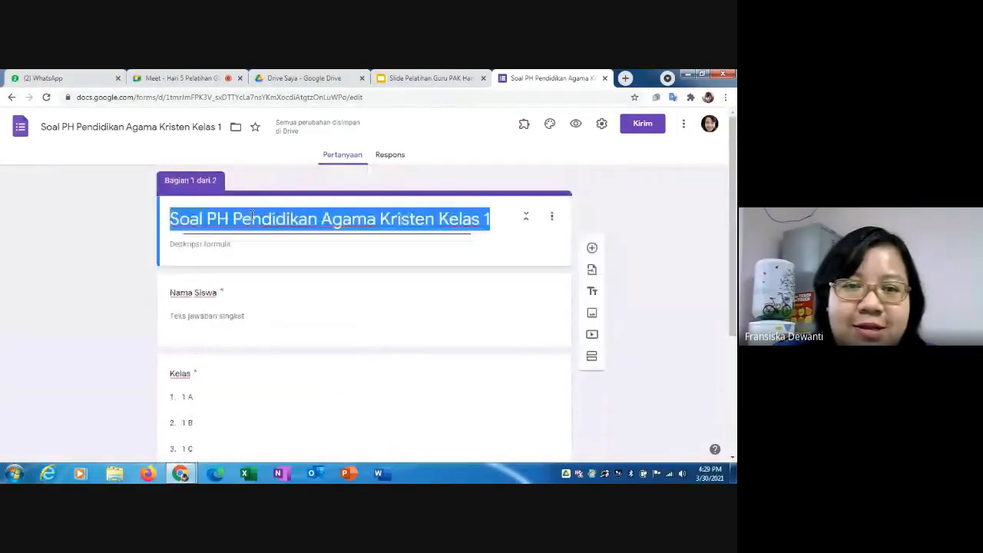
right_click(267, 218)
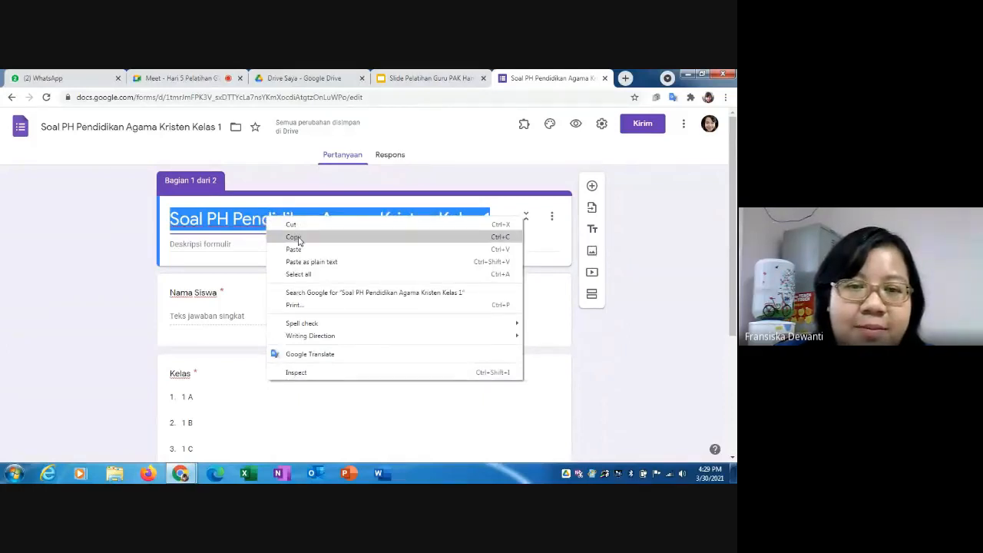
left_click(298, 238)
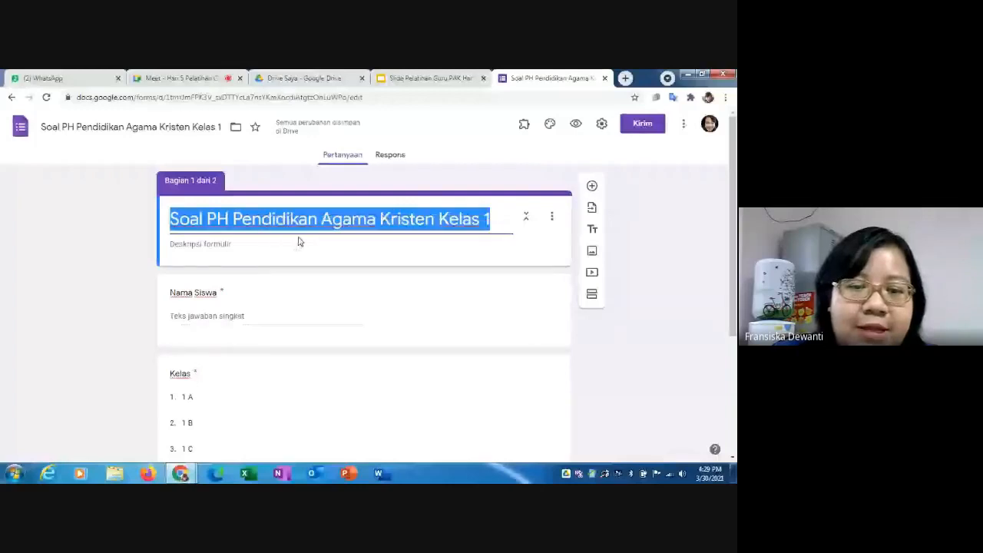
- Replace the title of section 2 with the copied text "Soal PH Pendidikan Agama Kristen Kelas 1"
scroll(299, 245, "down", 3)
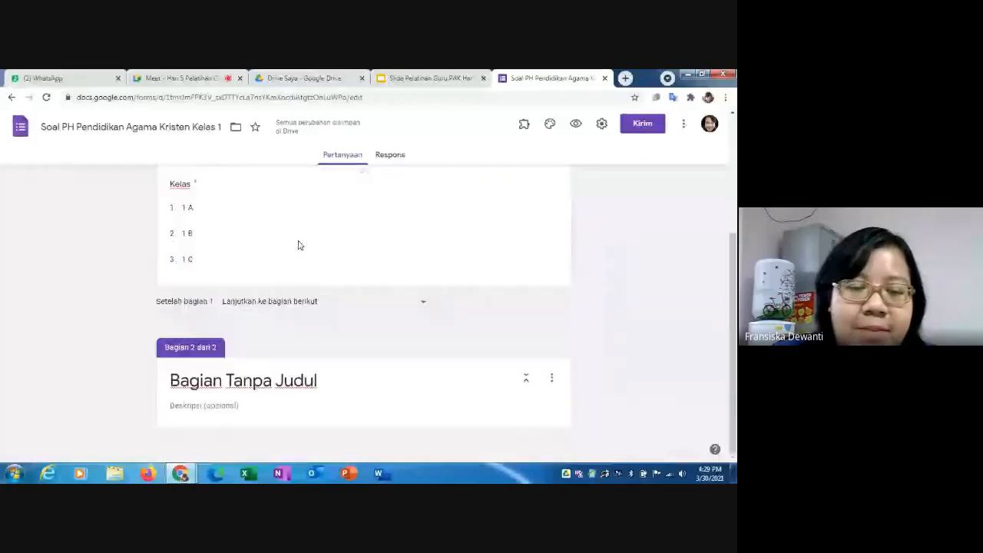
triple_click(321, 380)
right_click(322, 379)
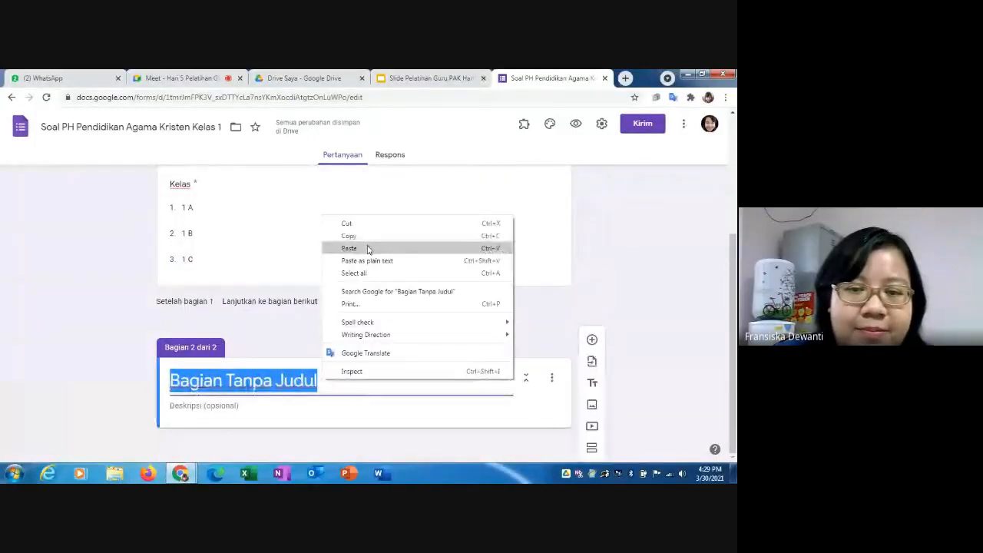
left_click(367, 249)
key("ctrl+v")
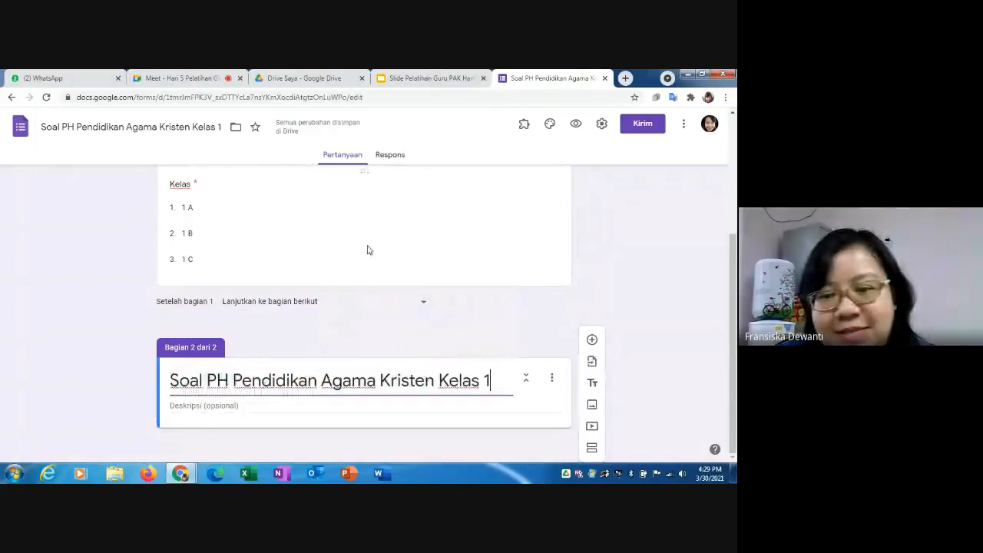
- Enter "Kerjakan soal dengan teliti!" as the description of section 2
left_click(292, 406)
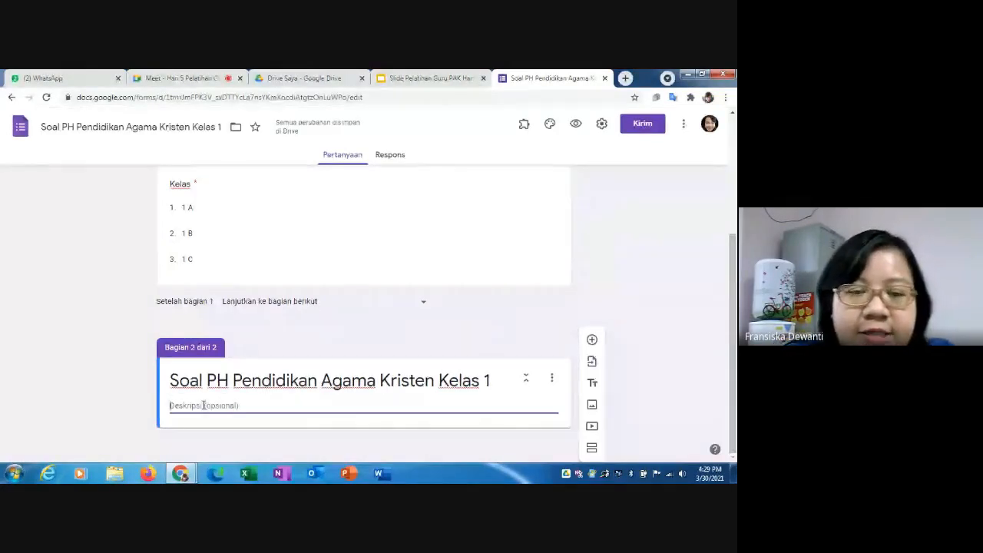
type("Kerjaka")
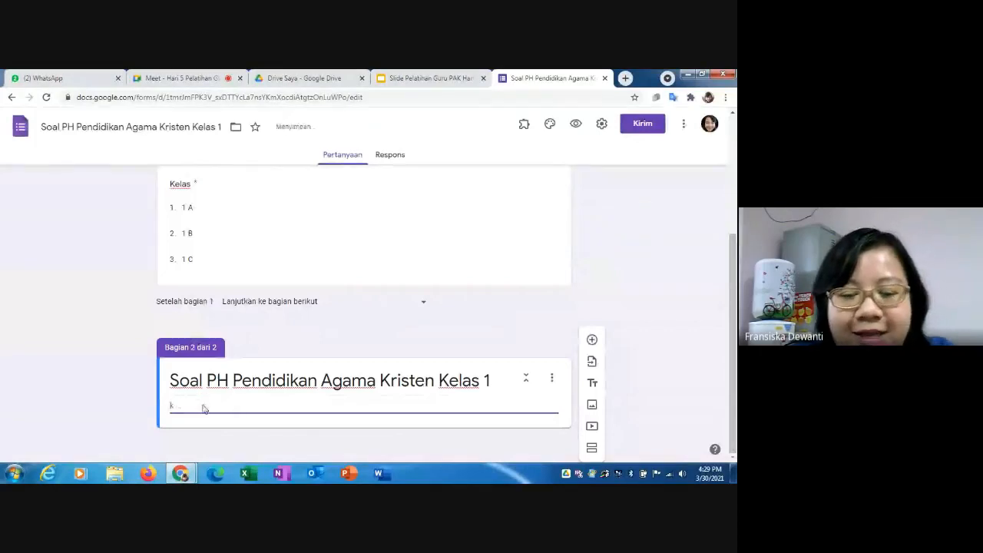
type("n soal d")
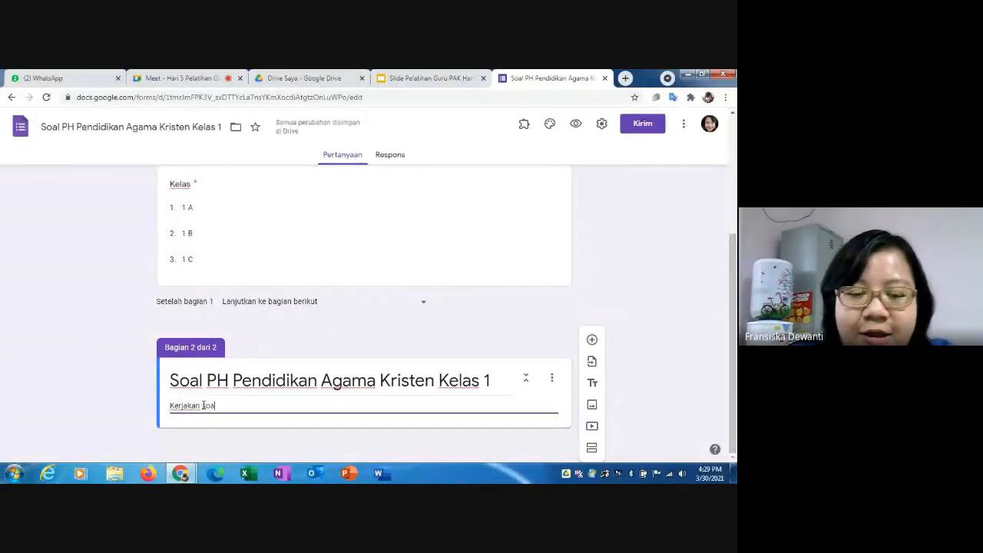
type("en")
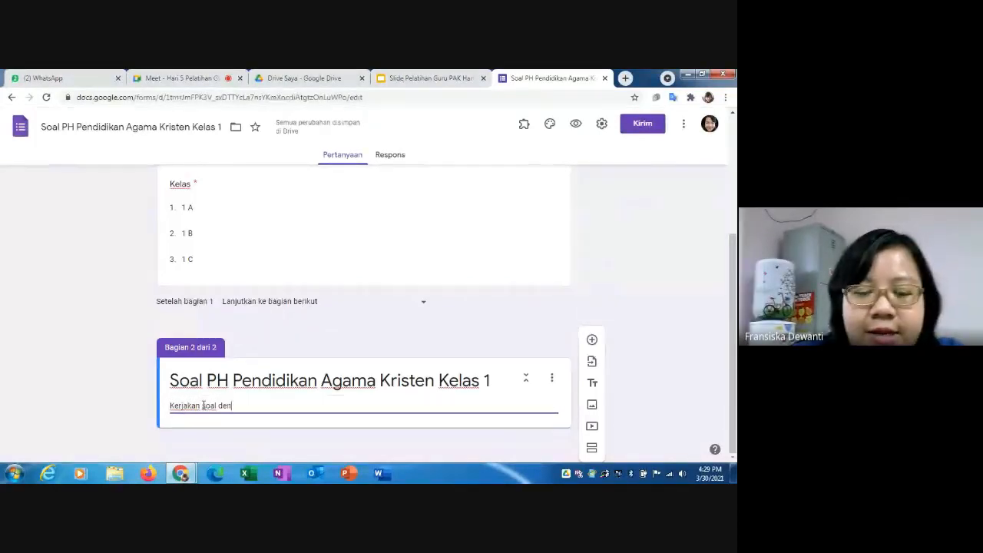
type("gan ")
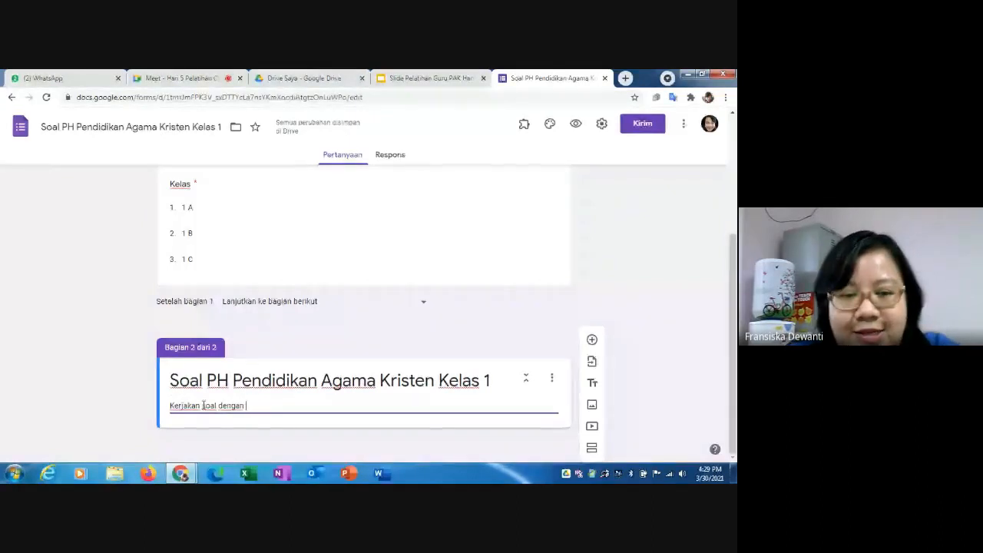
type("teliti!")
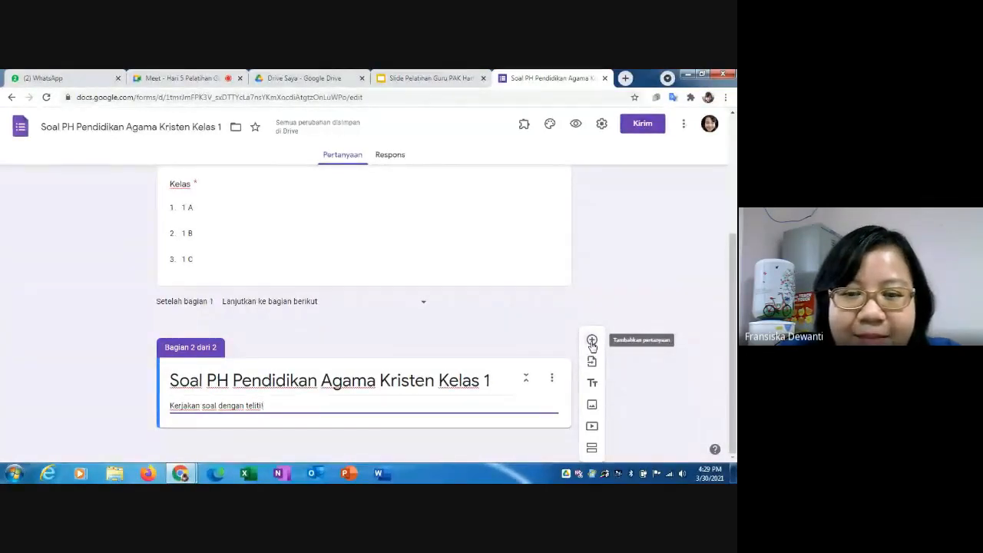
- Add a question to section 2 with the text "Alam semesta diciptakan oleh ....."
left_click(592, 343)
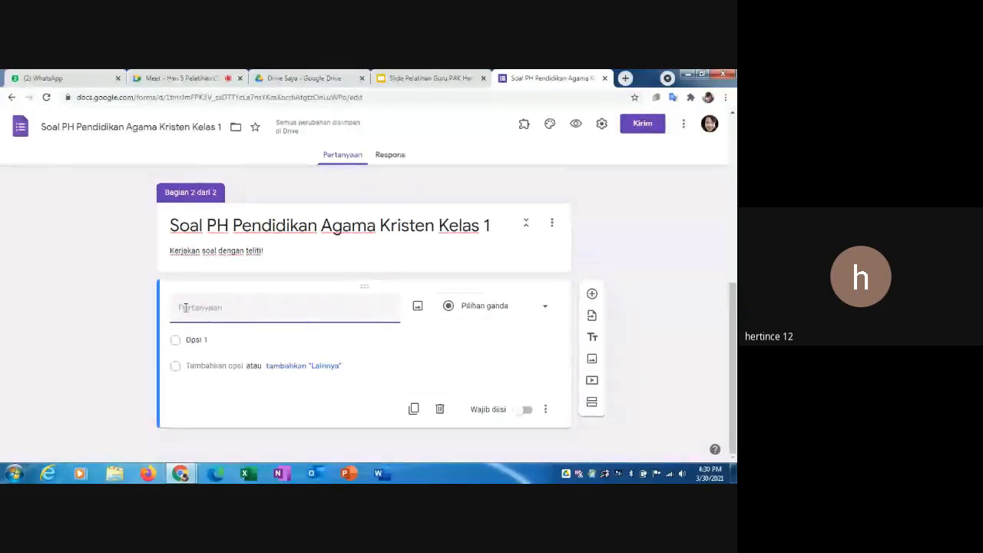
type("A")
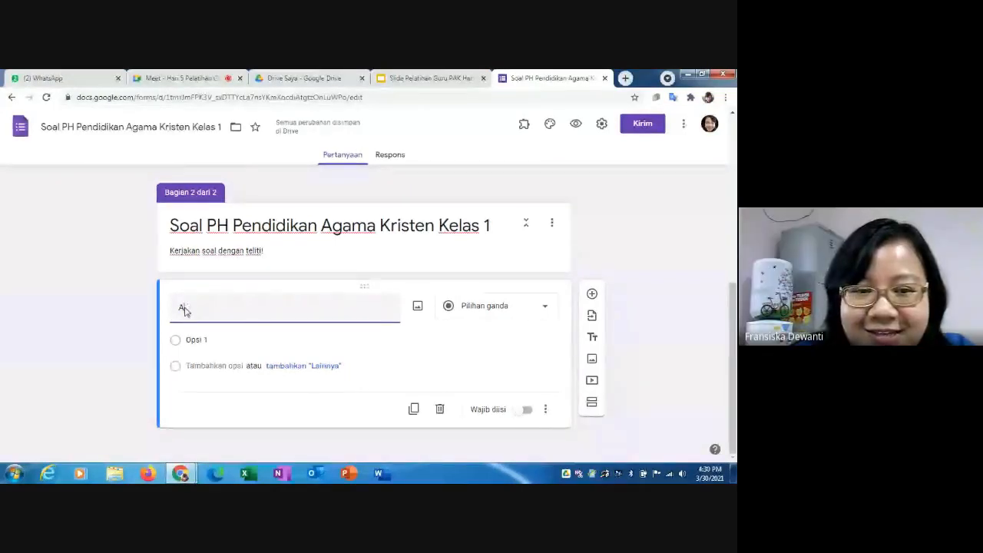
type("lam ")
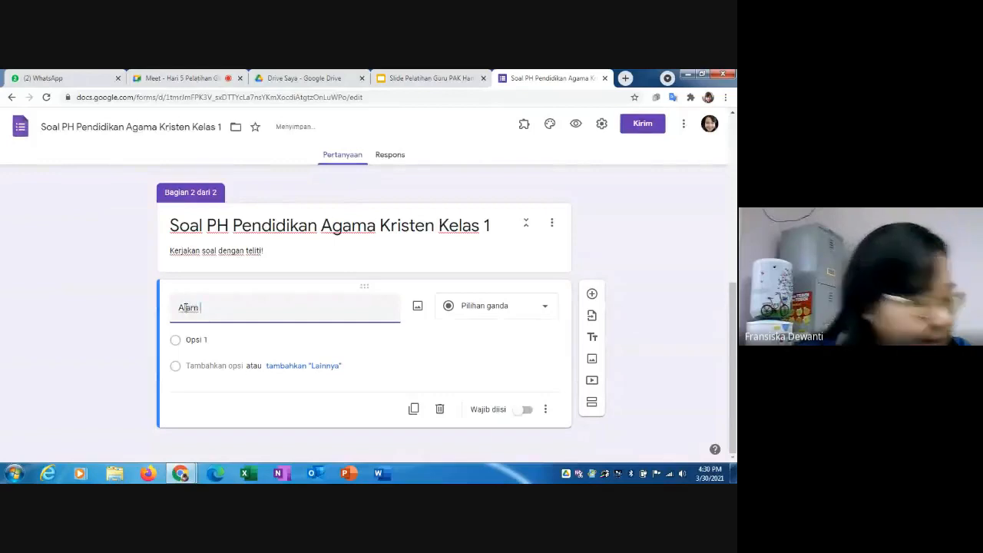
type("se")
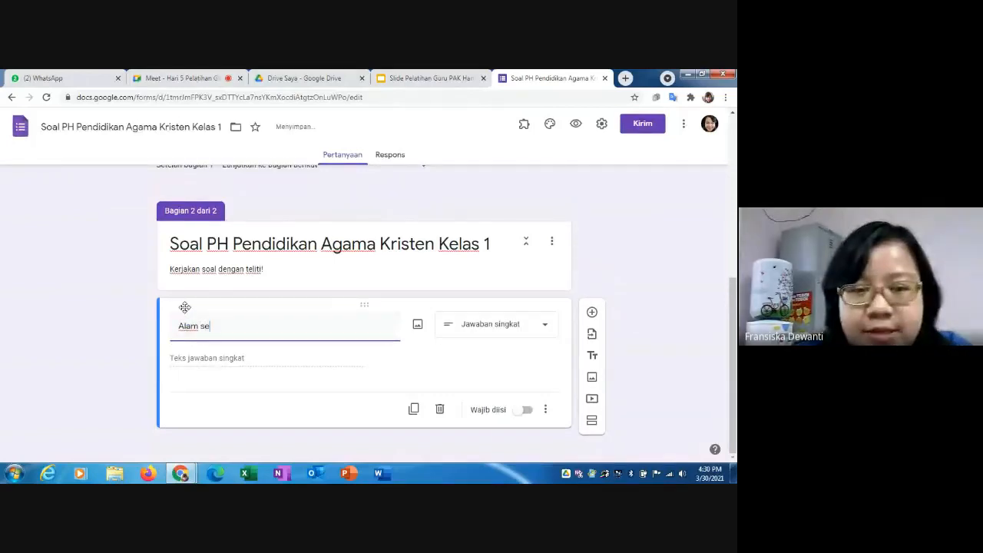
type("mes")
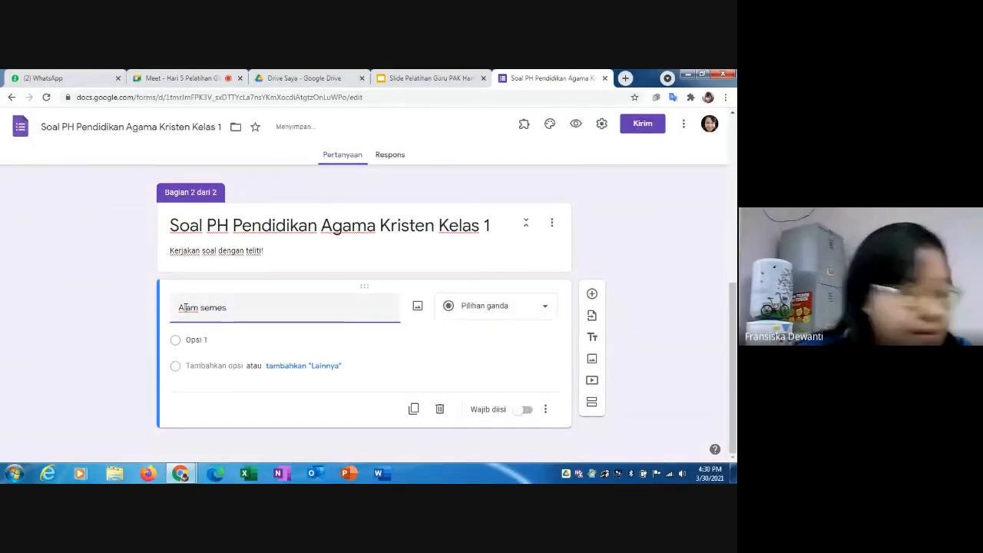
type("ta dicip")
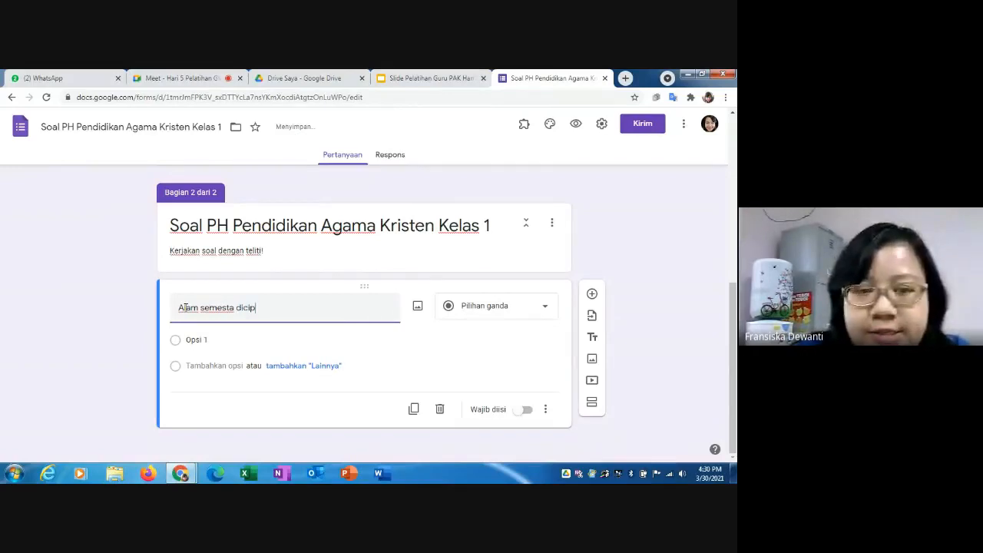
type("takan oleh")
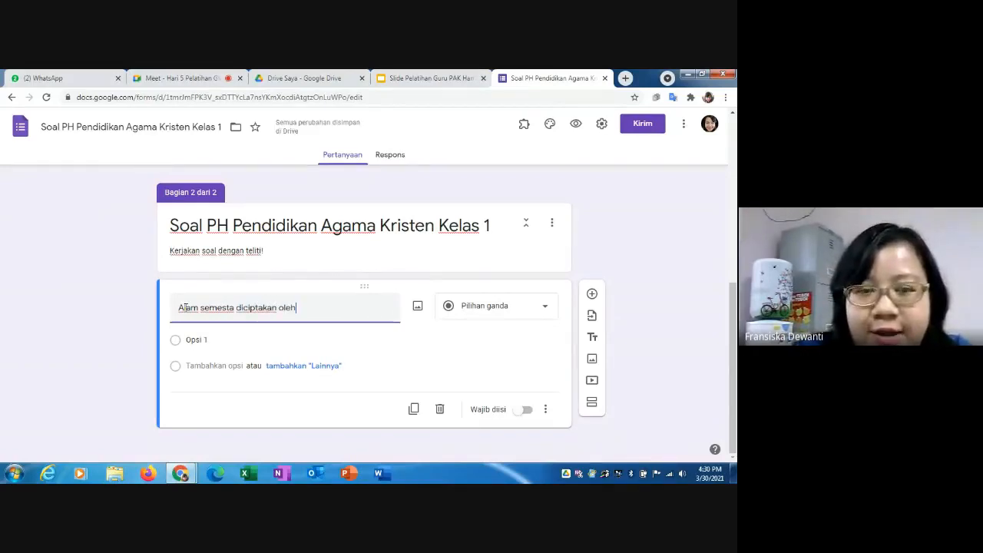
type(".")
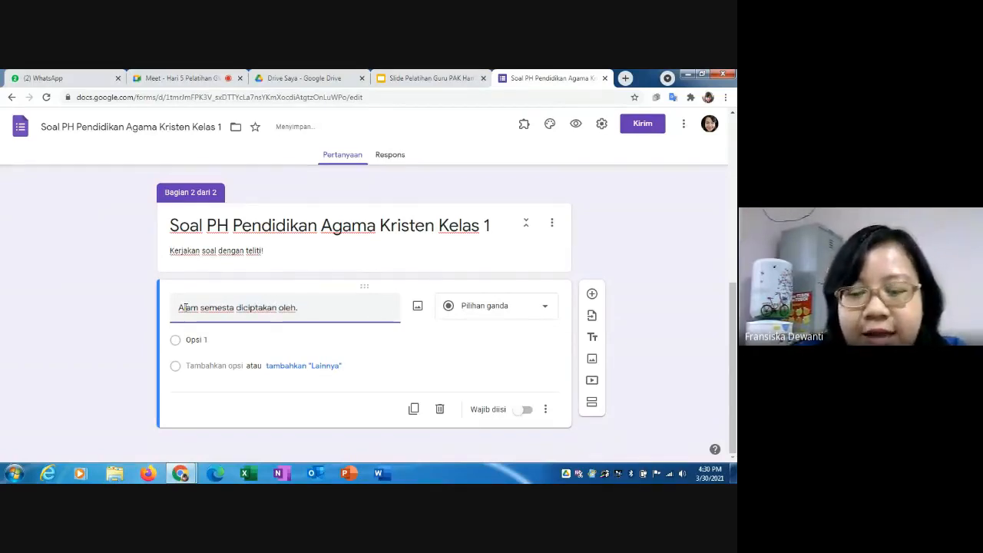
key("BackSpace")
type("....")
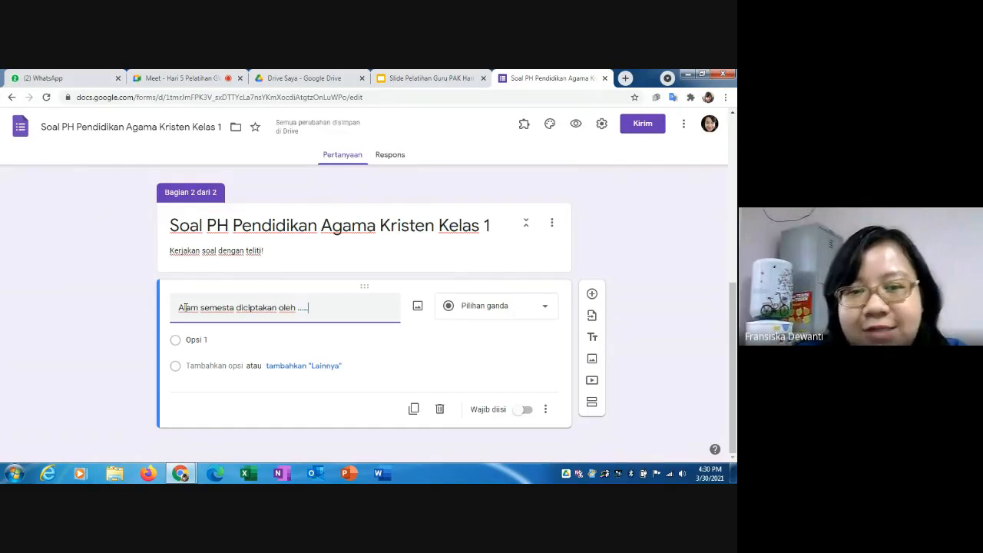
type(".")
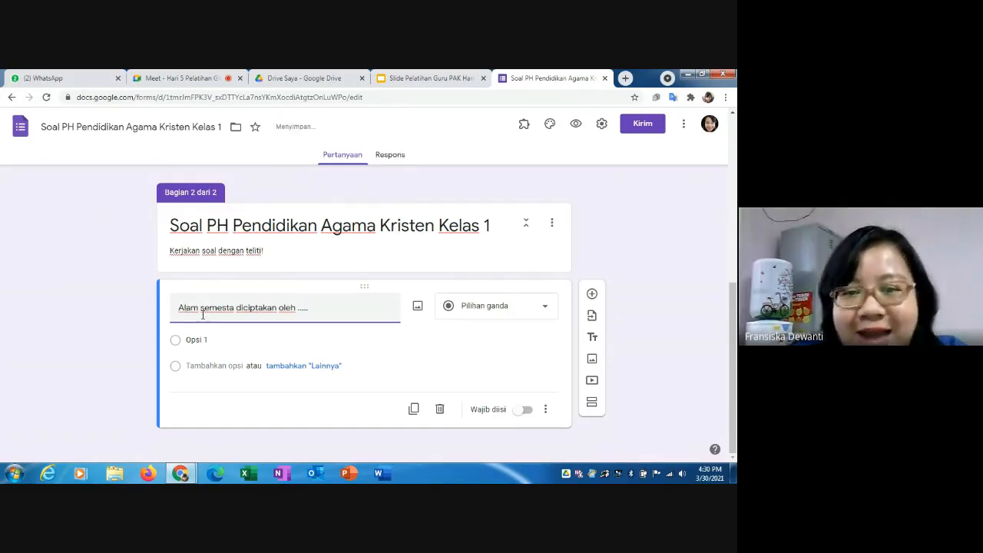
- Set the question's answer type to Pilihan ganda and enter the options "manusia", "Allah" and "orang tua"
left_click(545, 311)
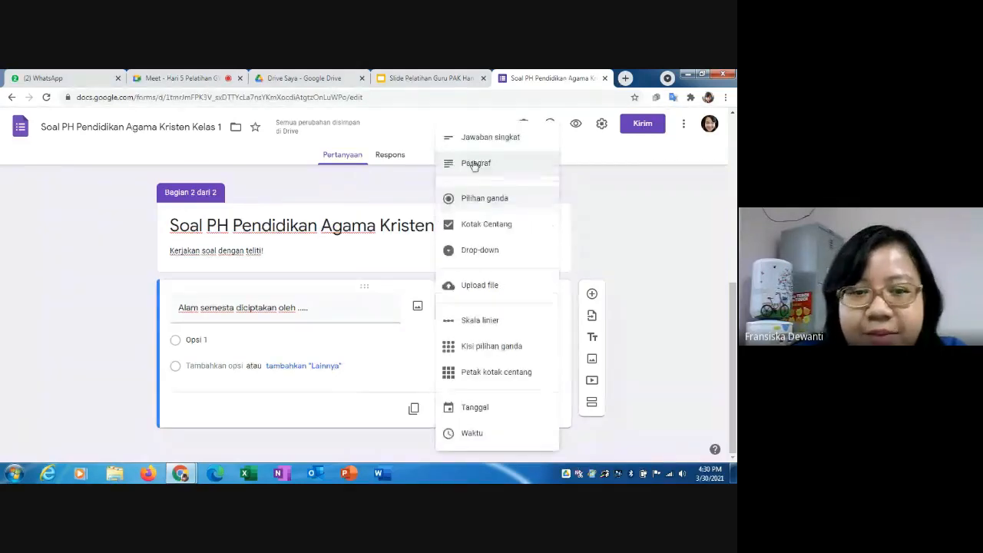
left_click(480, 198)
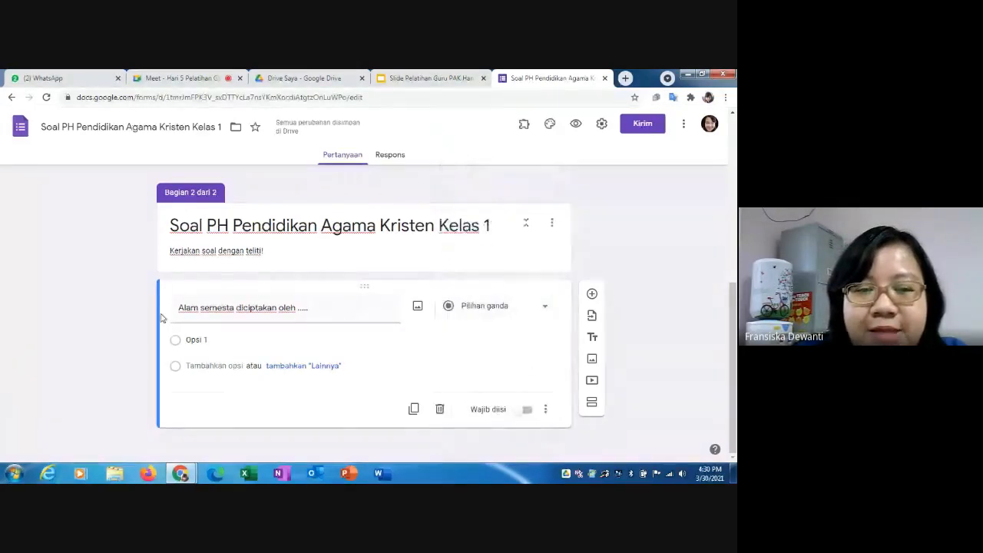
left_click(194, 339)
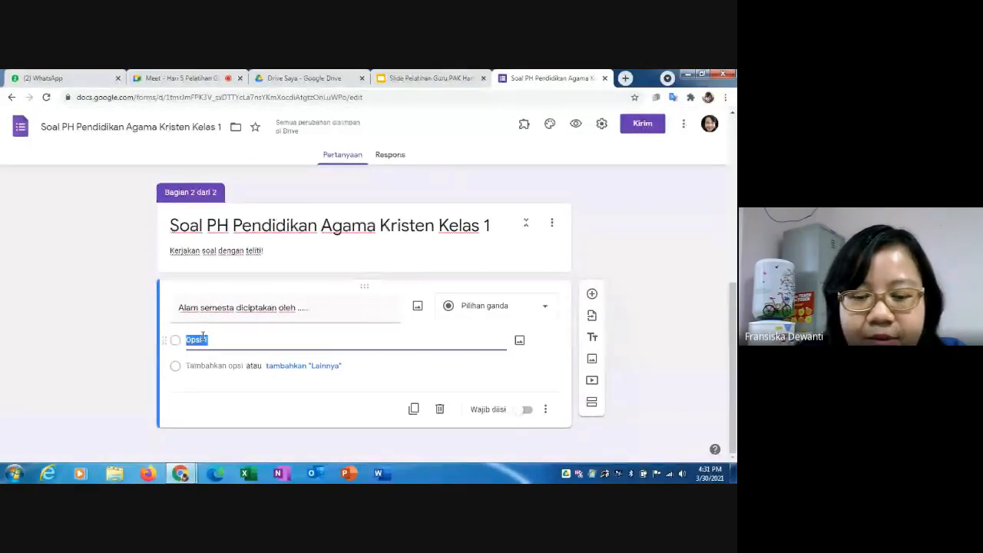
type("mana")
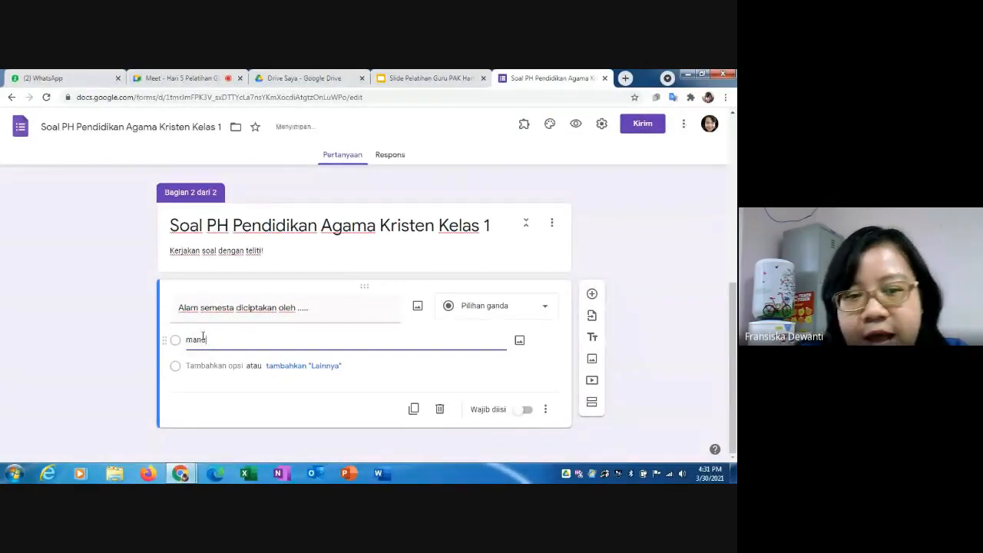
type("sia")
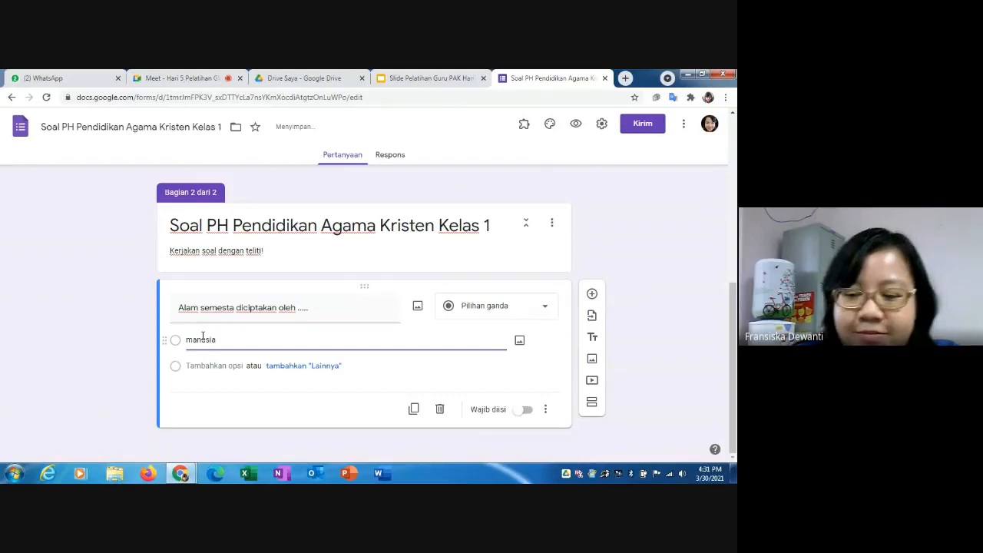
key("Return")
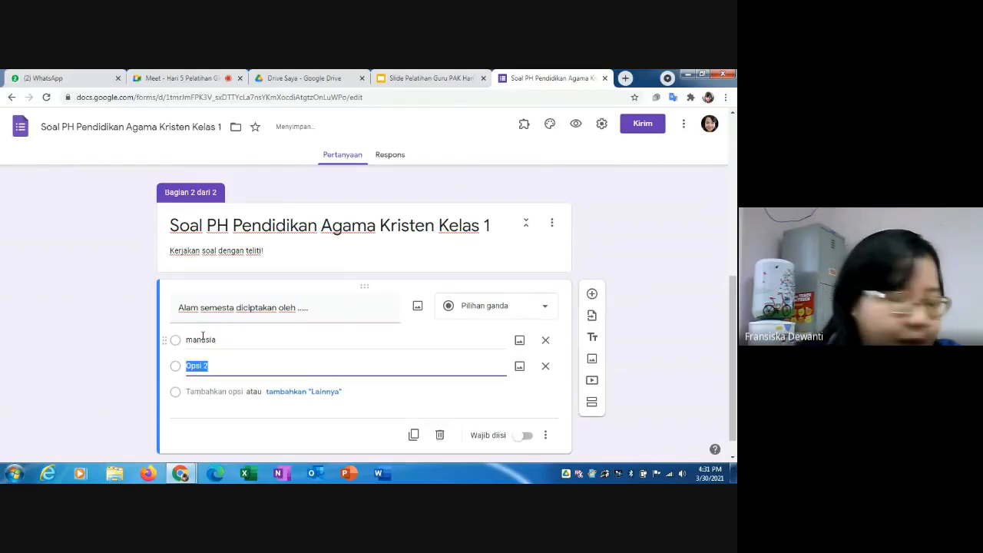
type("Allah")
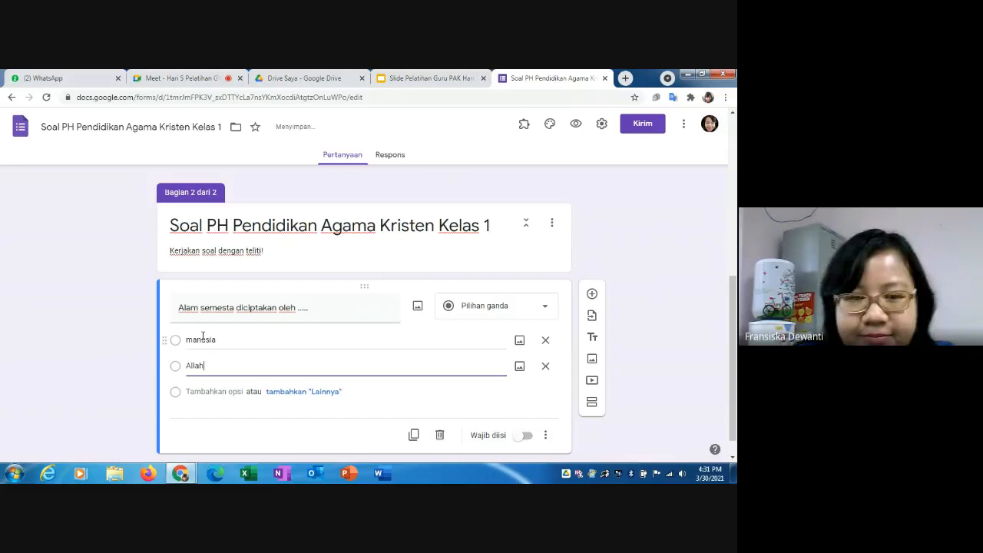
key("Return")
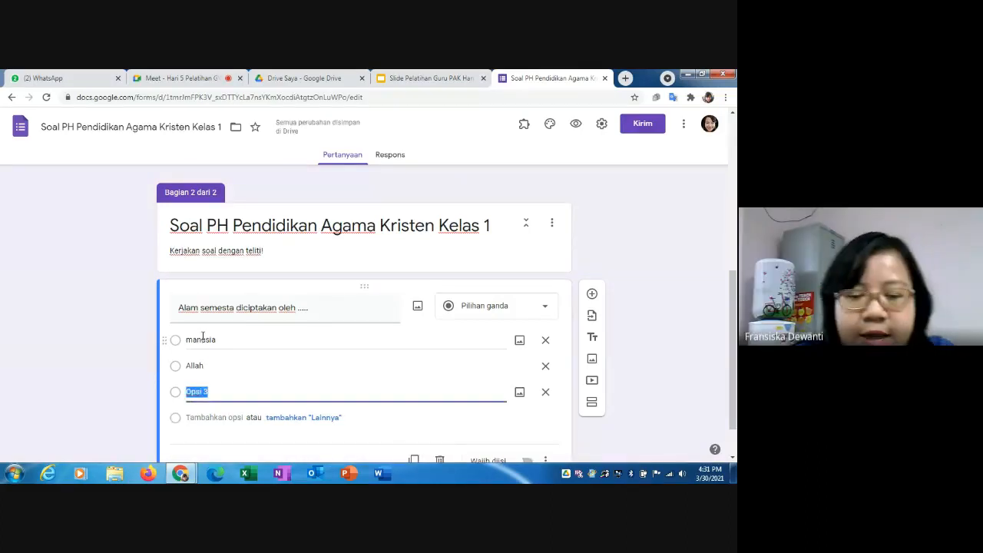
type("oran")
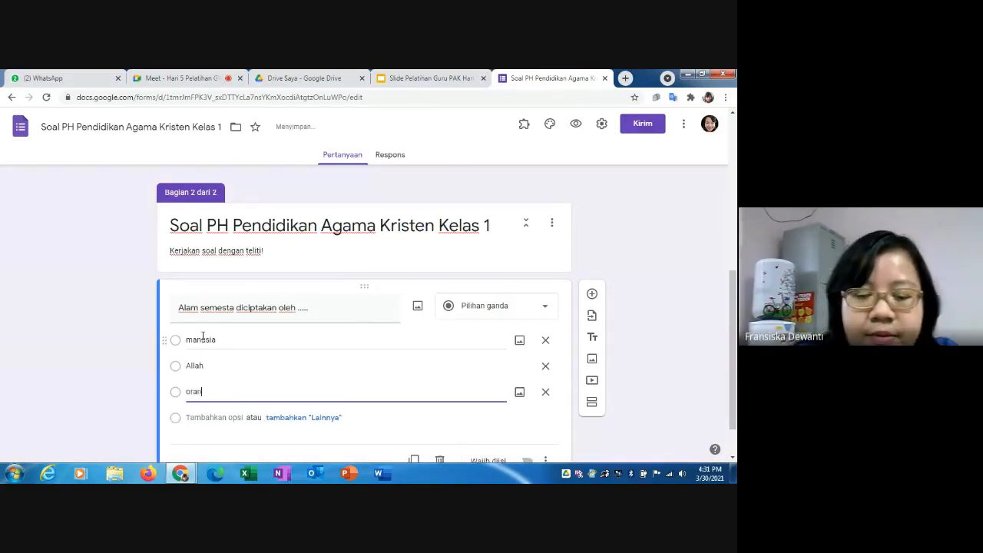
type("g tua")
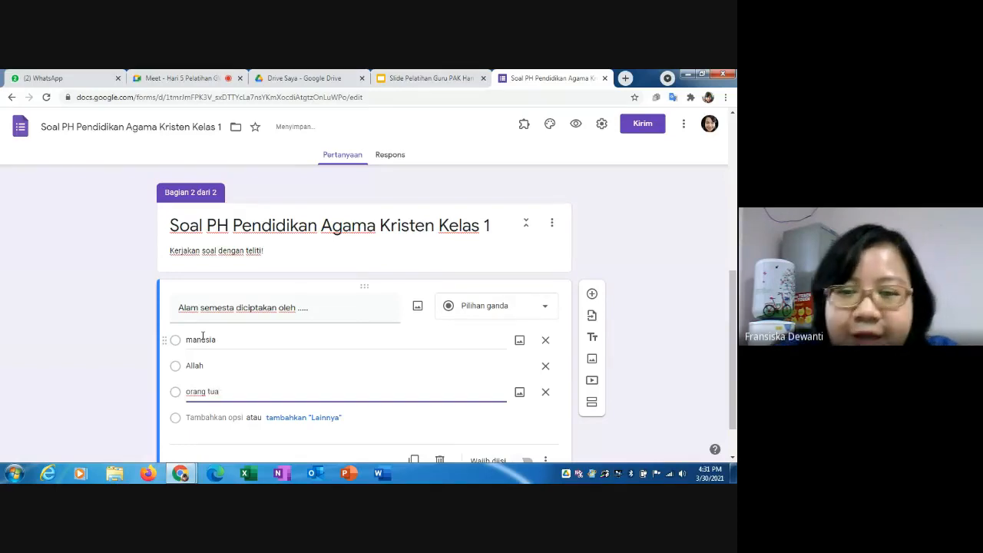
- Turn the form into a quiz in its settings and save the change
scroll(279, 427, "down", 2)
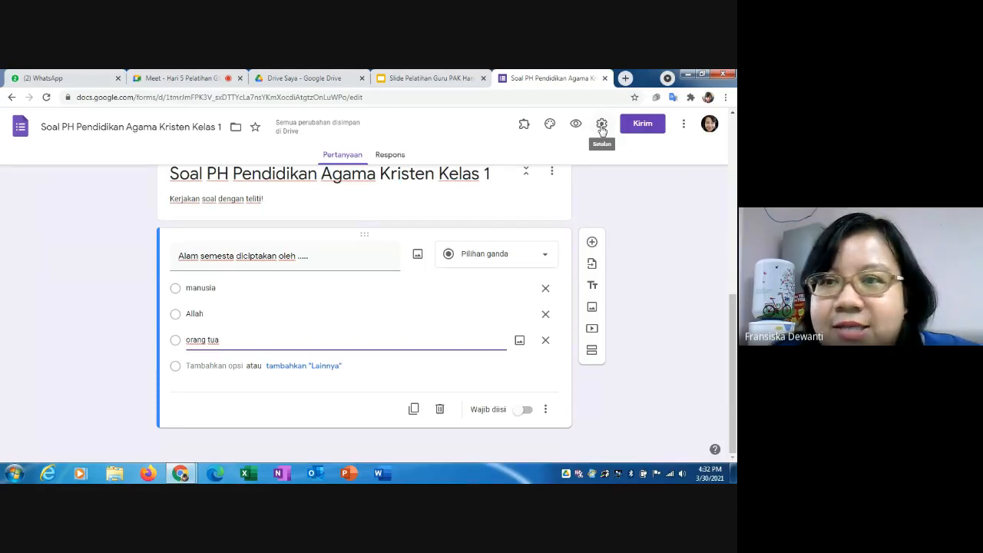
left_click(602, 126)
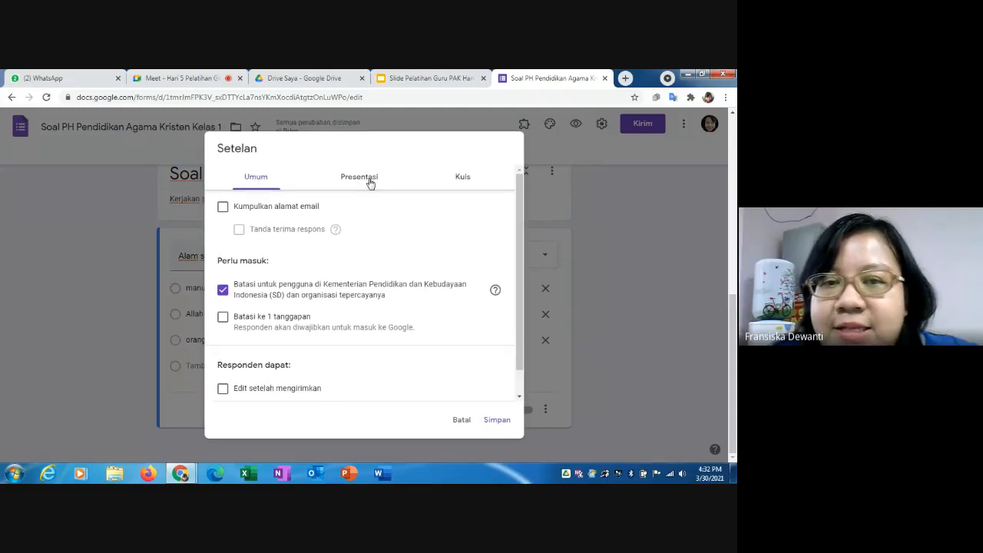
left_click(466, 178)
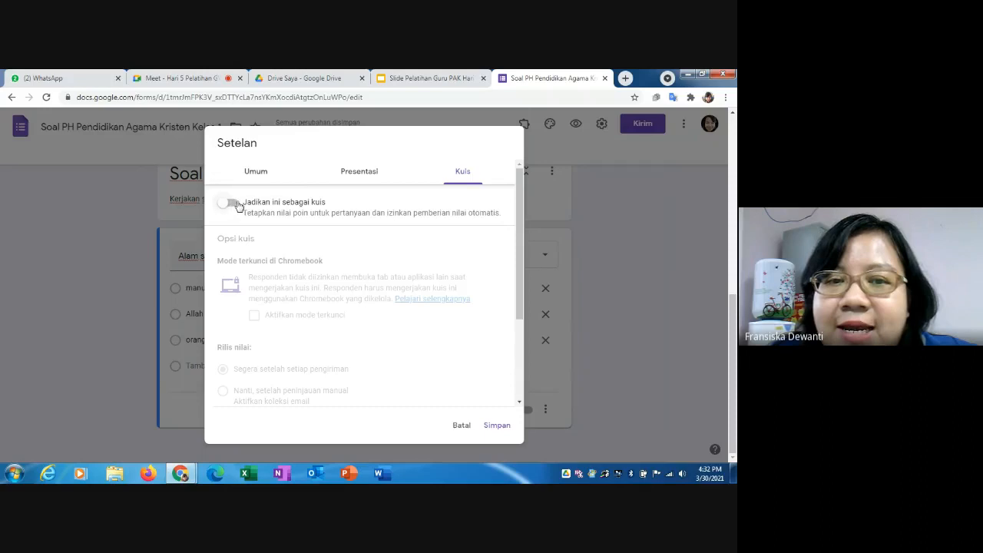
left_click(236, 205)
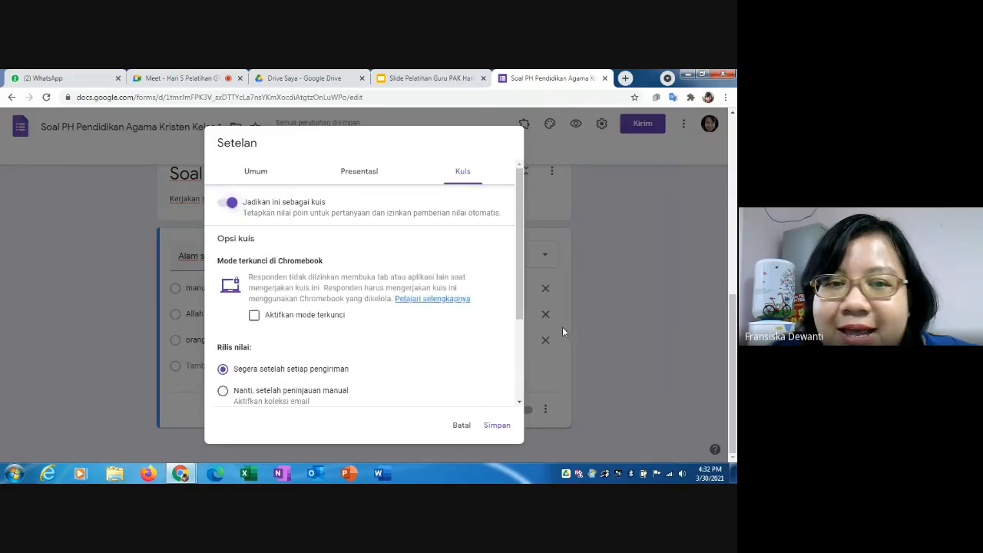
left_click(496, 427)
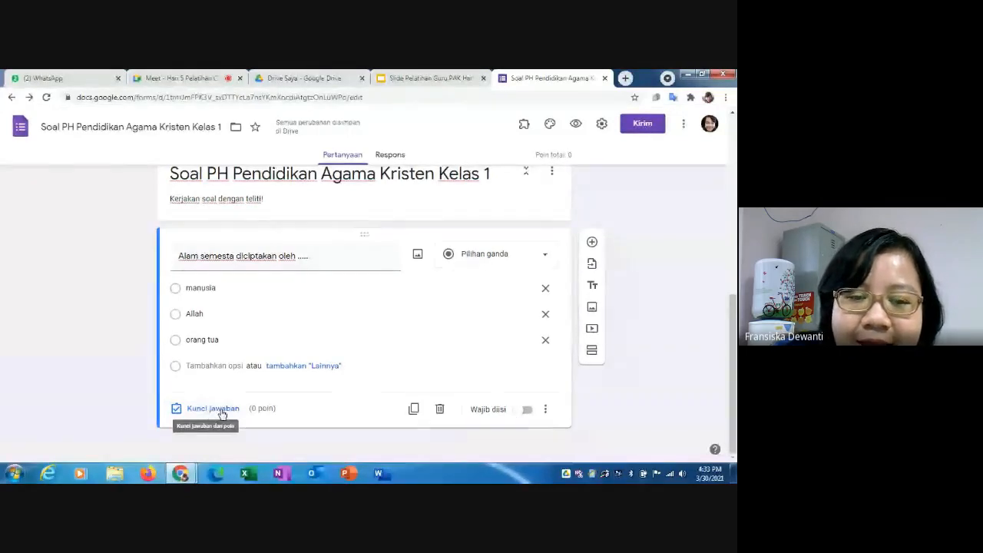
- Set the answer key of the "Alam semesta diciptakan oleh ....." question to "Allah", worth 1 point
left_click(219, 409)
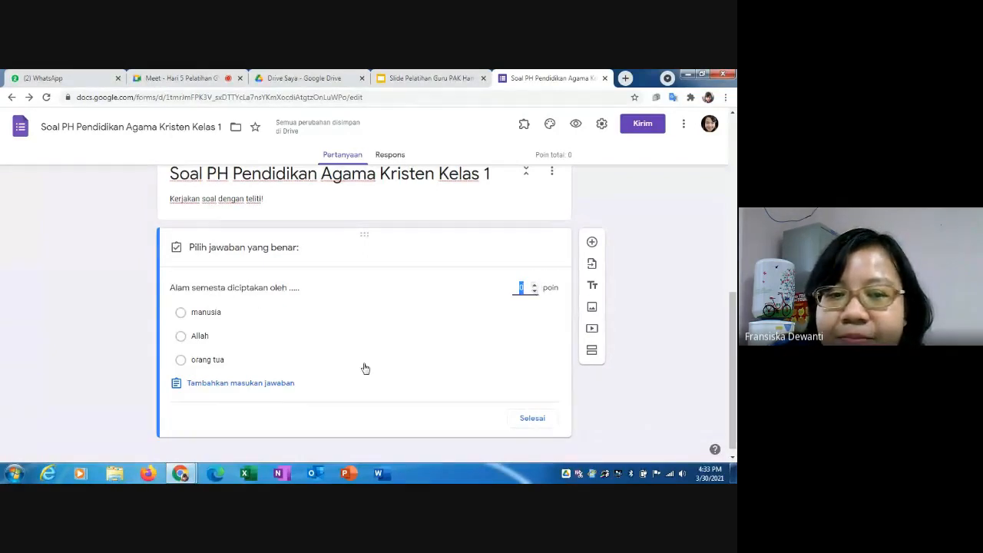
left_click(534, 284)
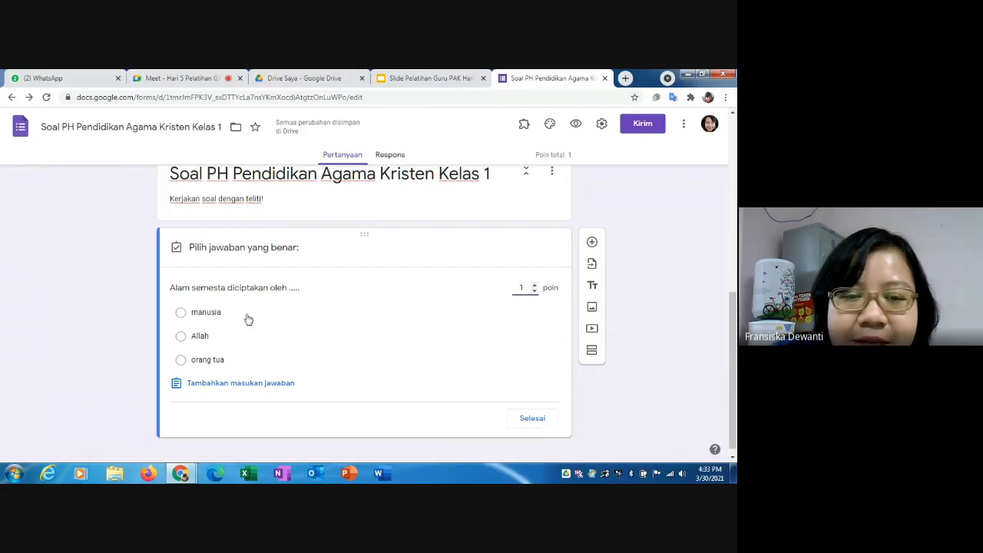
left_click(248, 320)
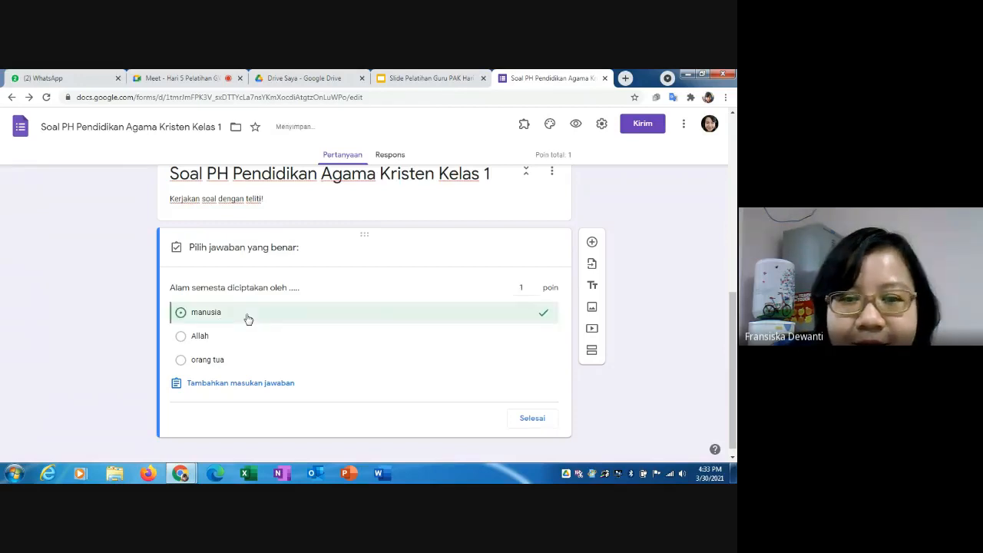
left_click(255, 318)
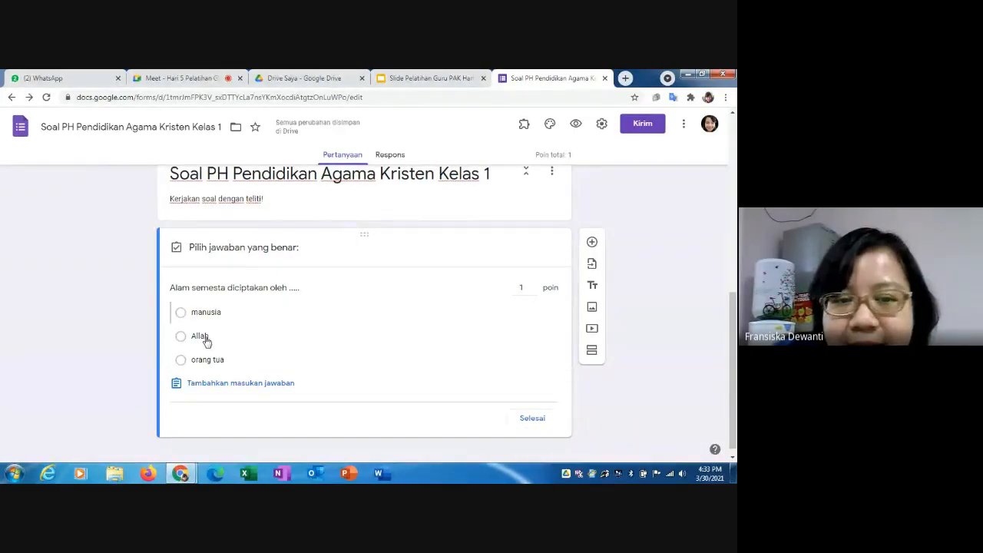
left_click(205, 338)
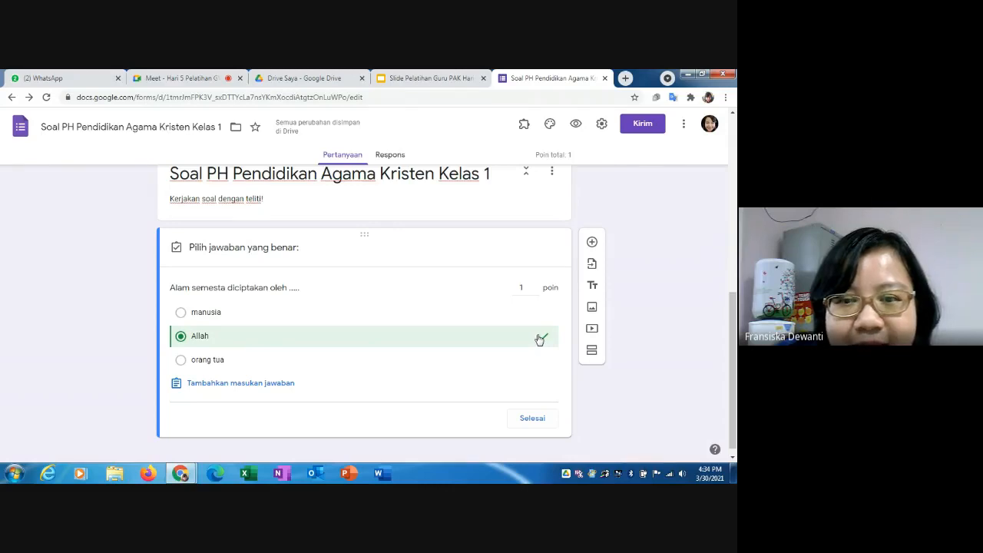
left_click(531, 418)
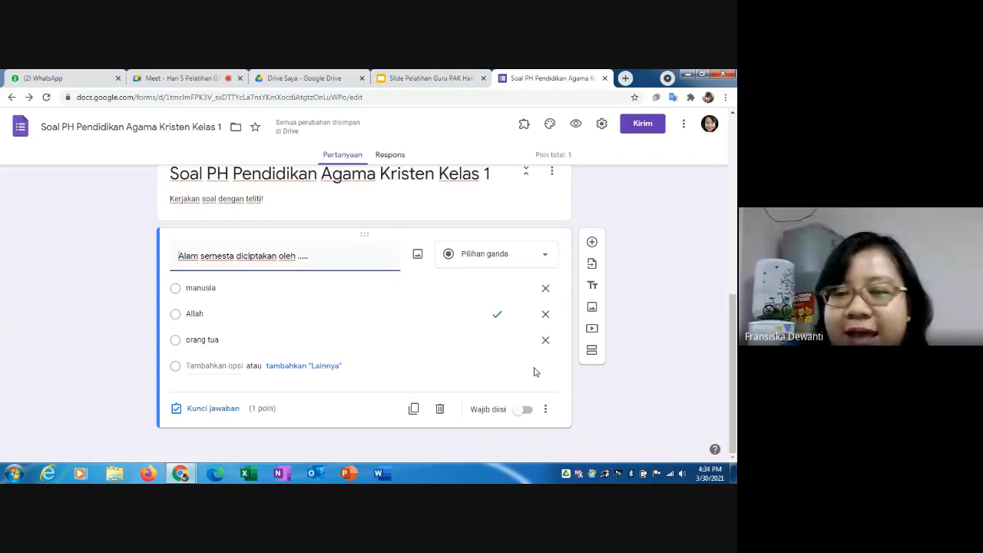
- Add a question reading "Tanaman pada gambar jika diolah manusia dan dikonsumsi dapat menjadi ..." and open image insertion for it
left_click(591, 244)
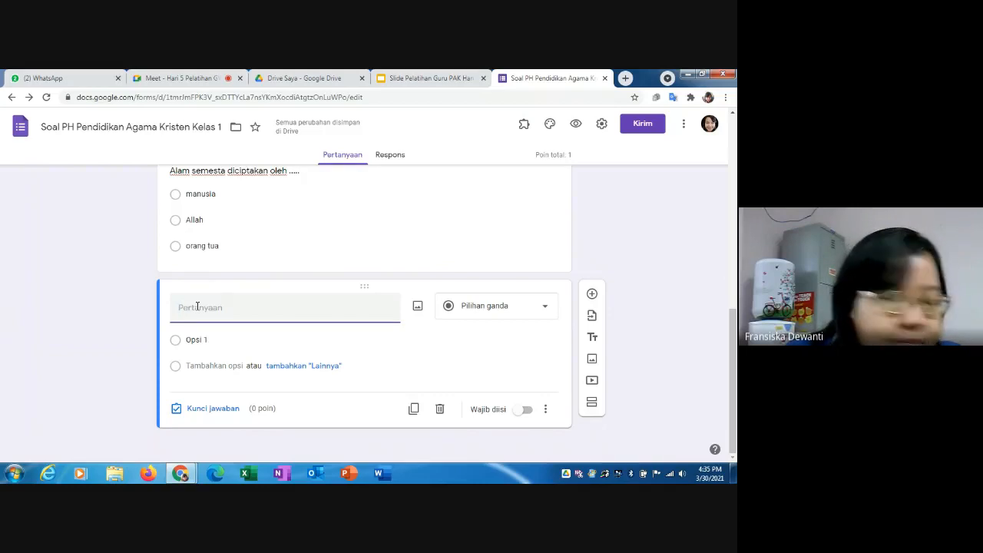
type("T")
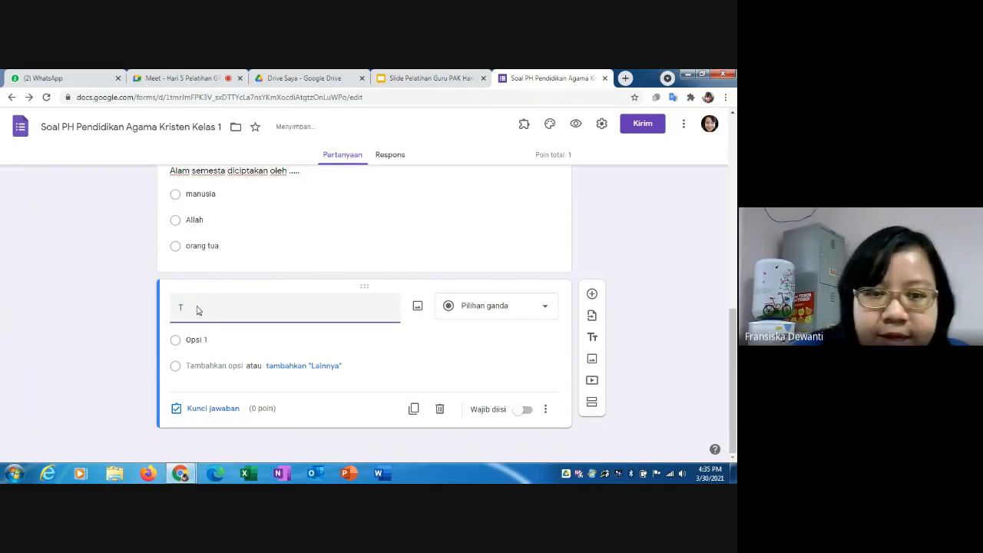
type("a")
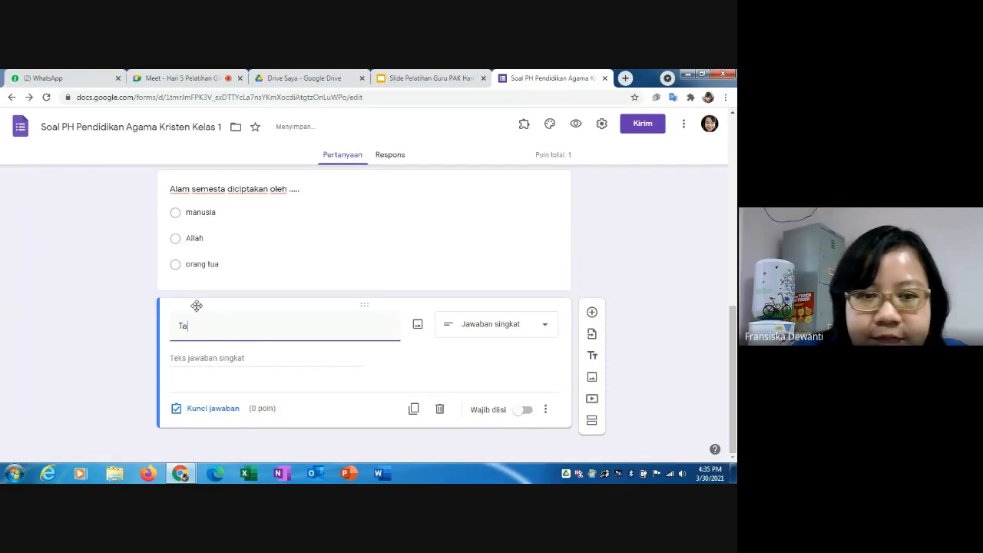
type("naman ")
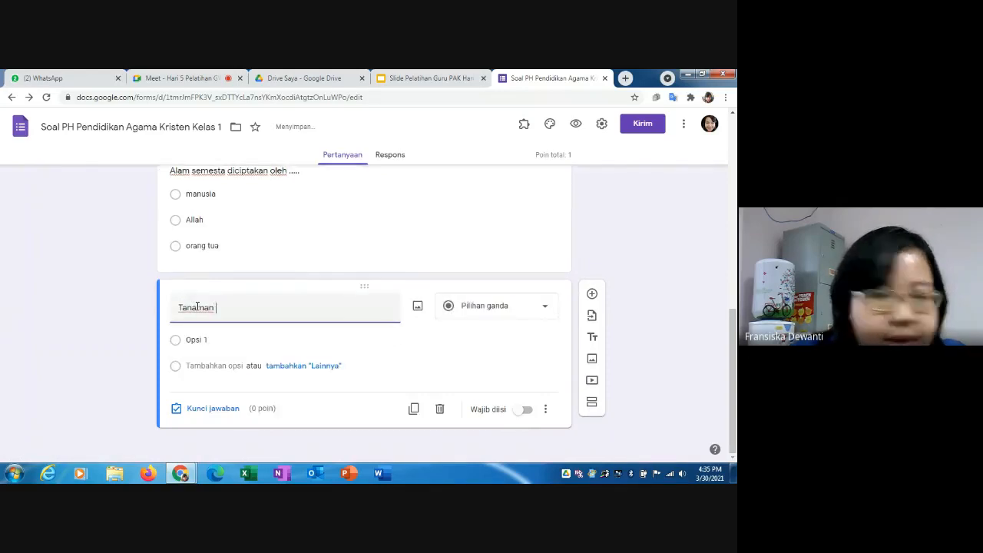
type("pada gam")
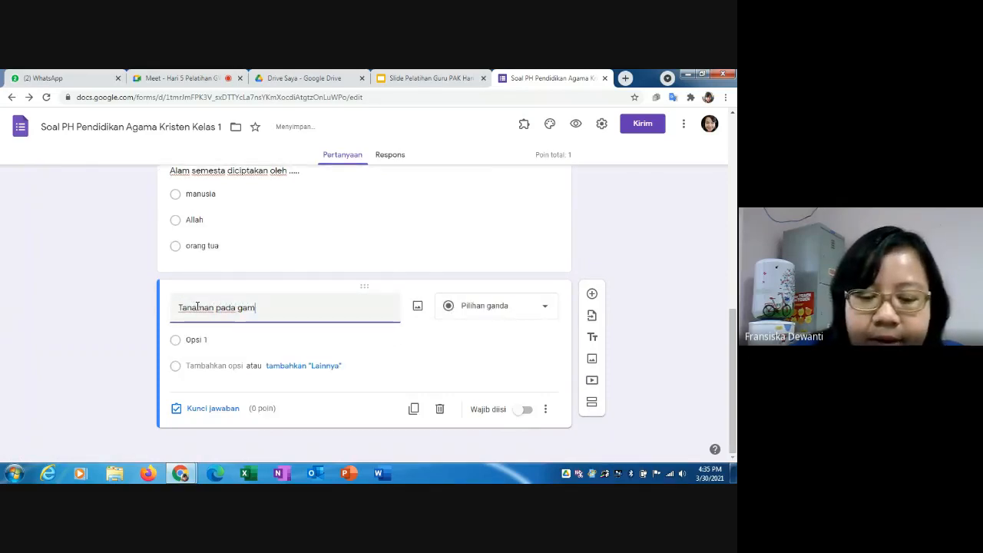
type("bar ")
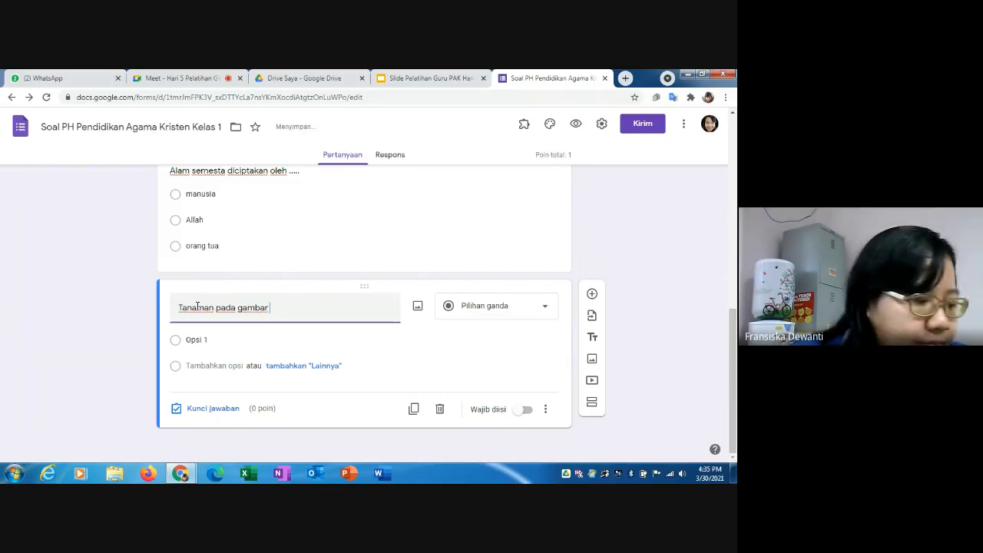
type("jika")
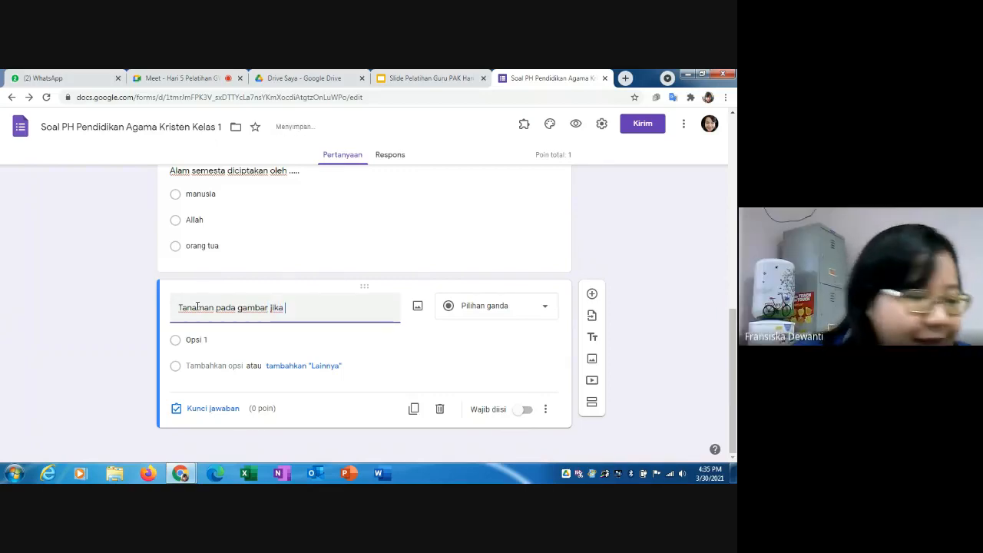
type(" d")
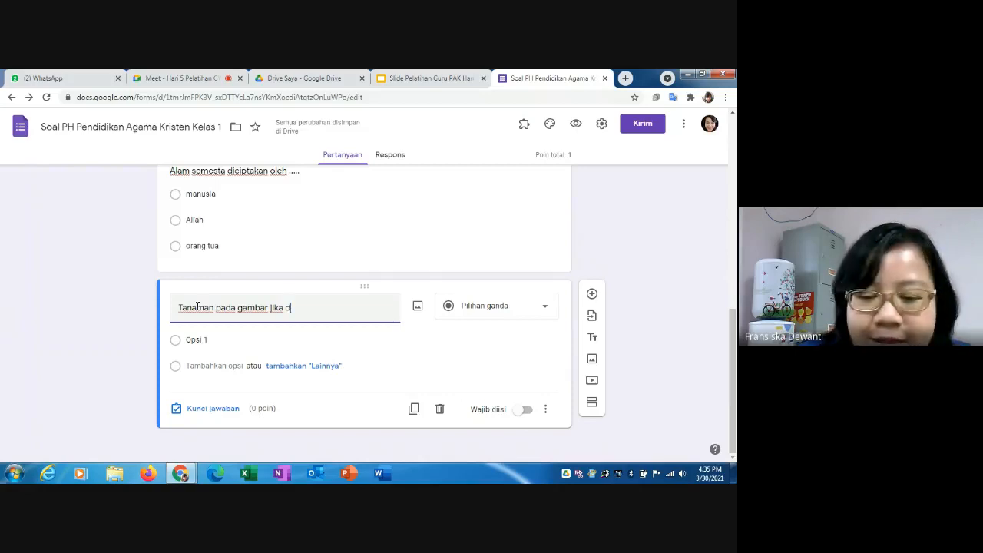
type("iolah man")
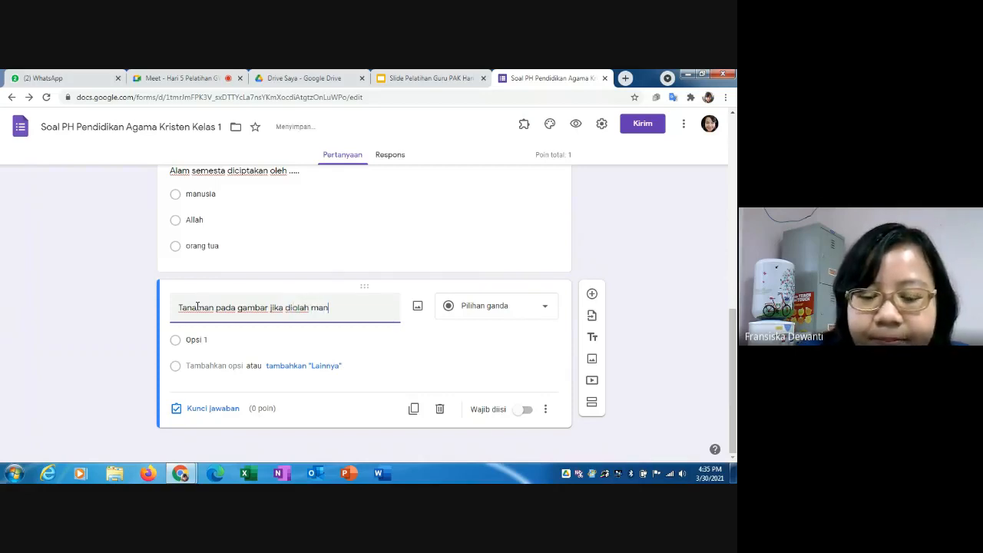
type("usia da")
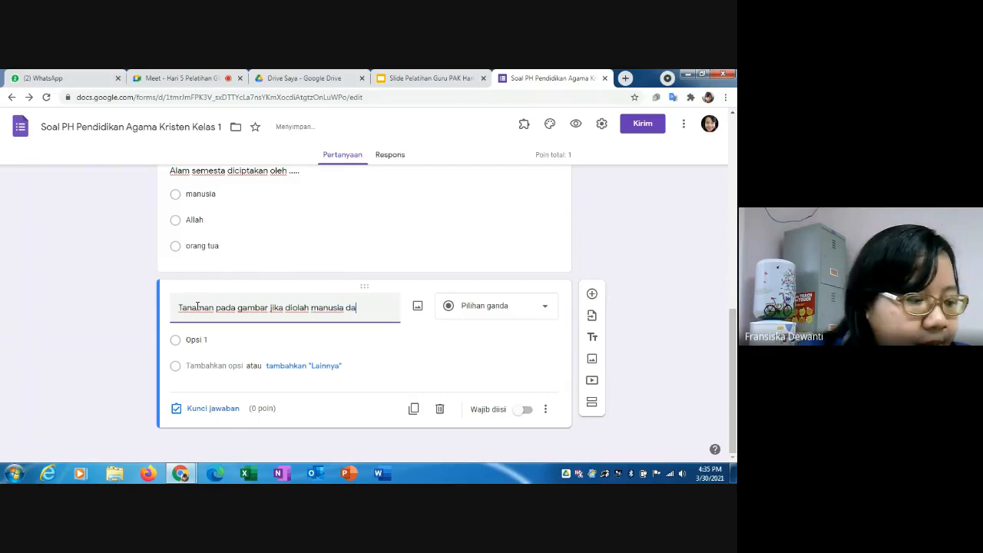
type("n d")
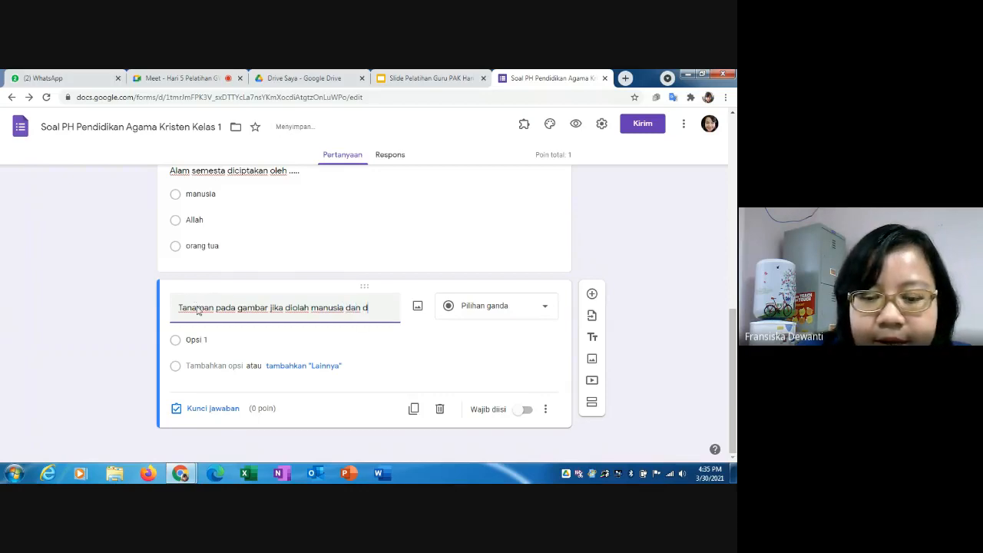
type("iko")
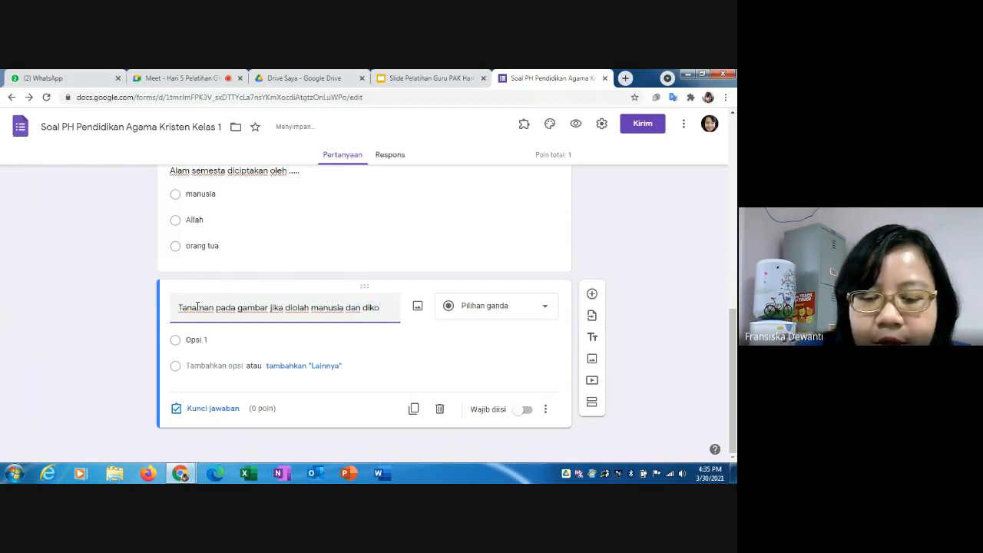
type("nsumsi ")
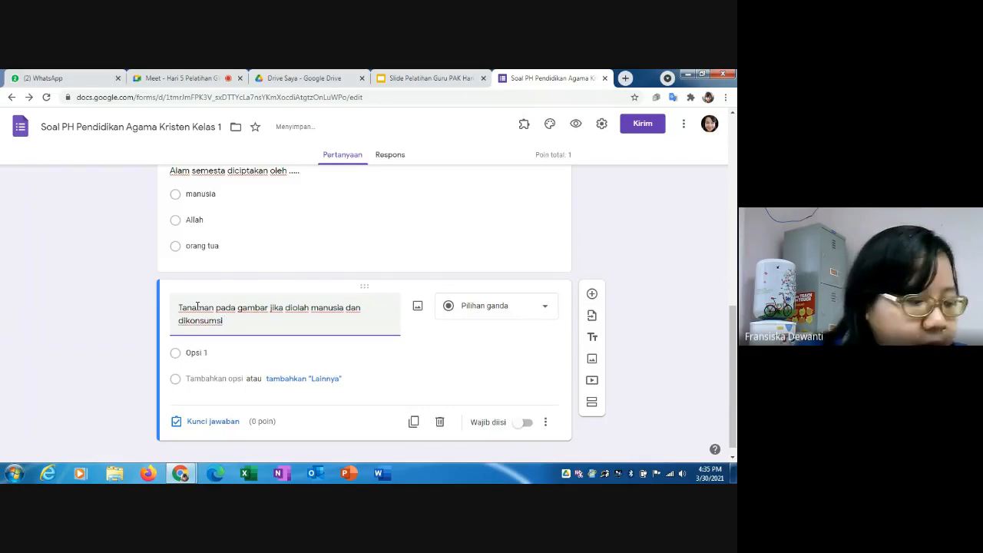
type("dapat")
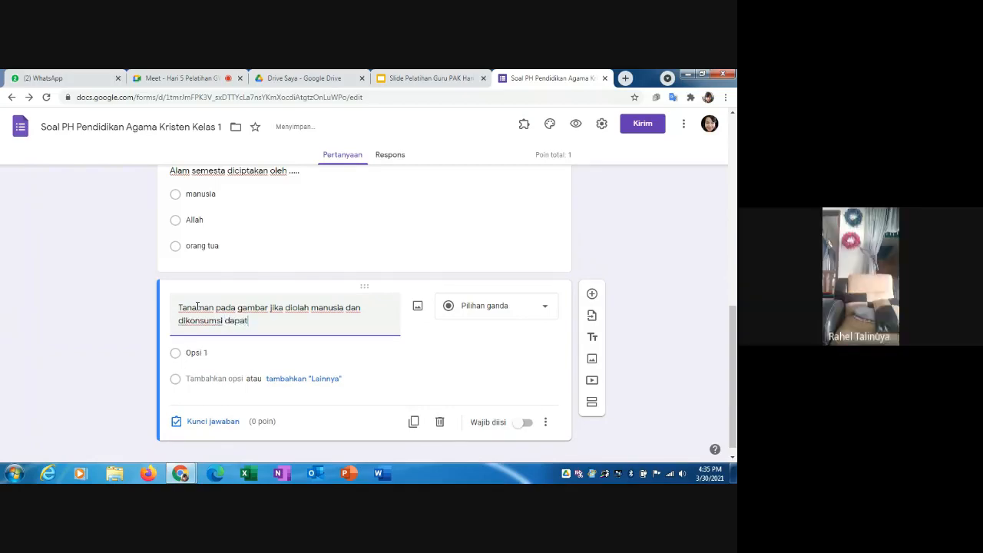
type(" menjadi ")
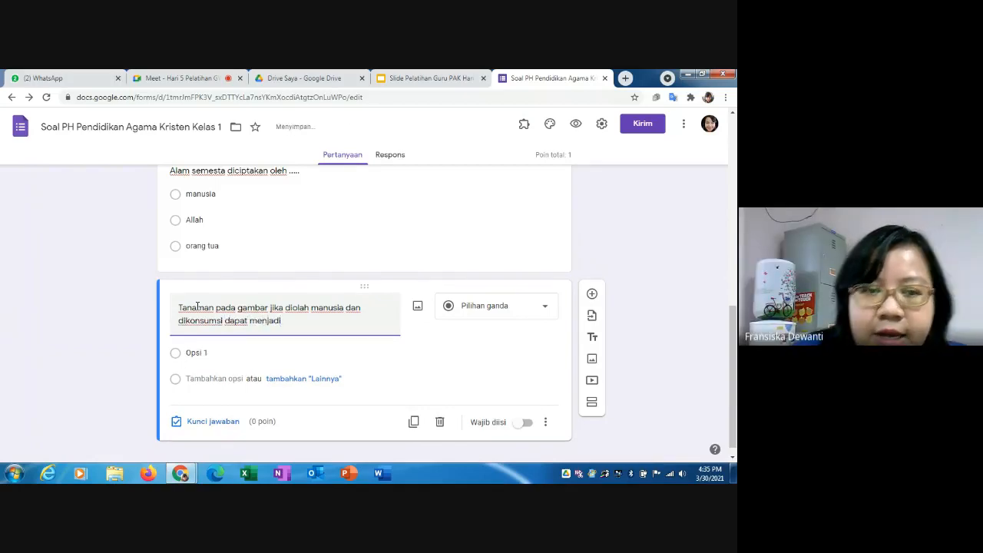
type("...")
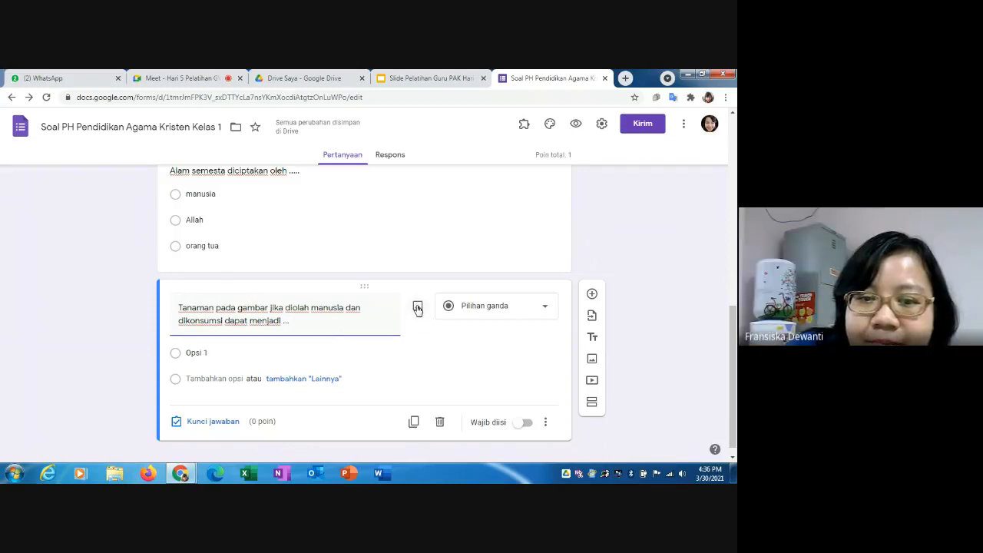
left_click(418, 307)
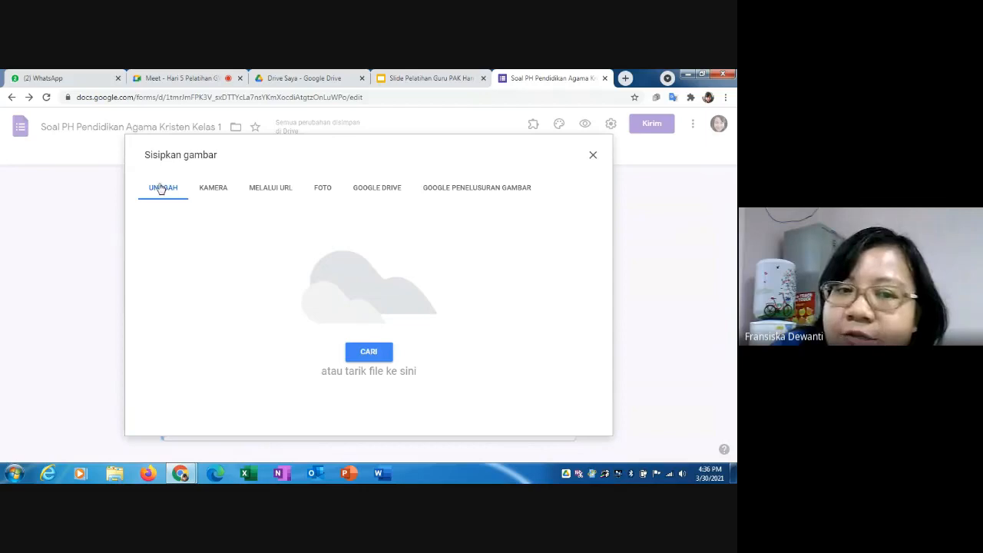
left_click(368, 357)
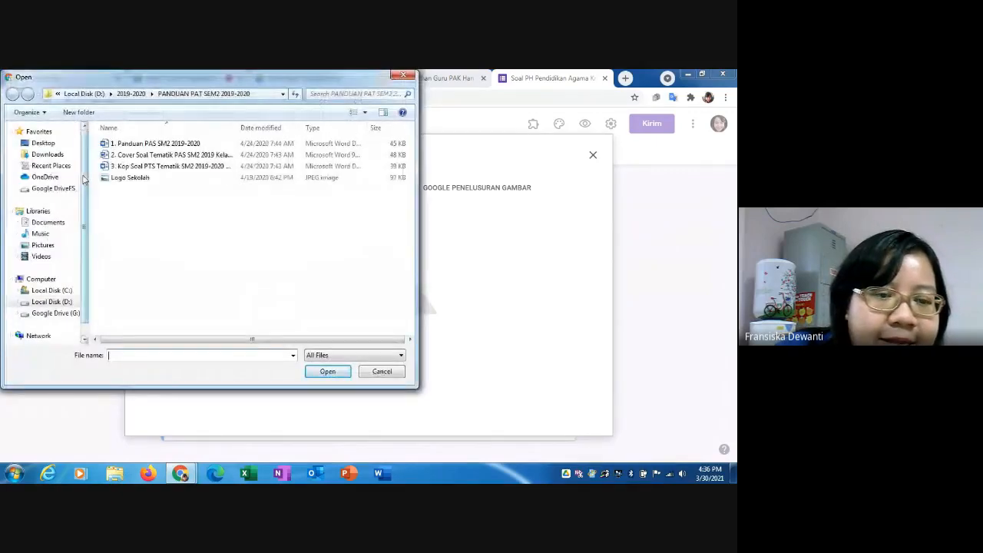
left_click_drag(85, 179, 83, 190)
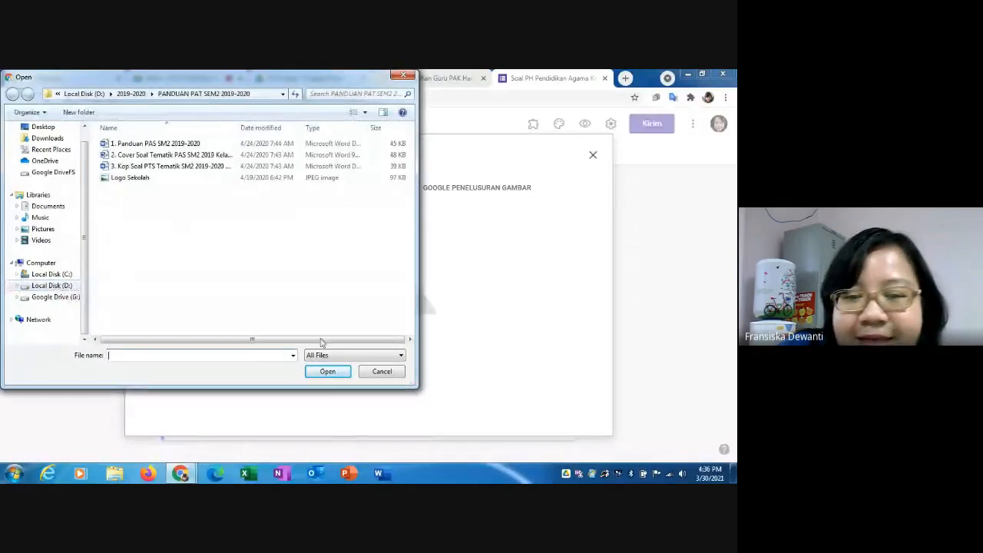
left_click(381, 371)
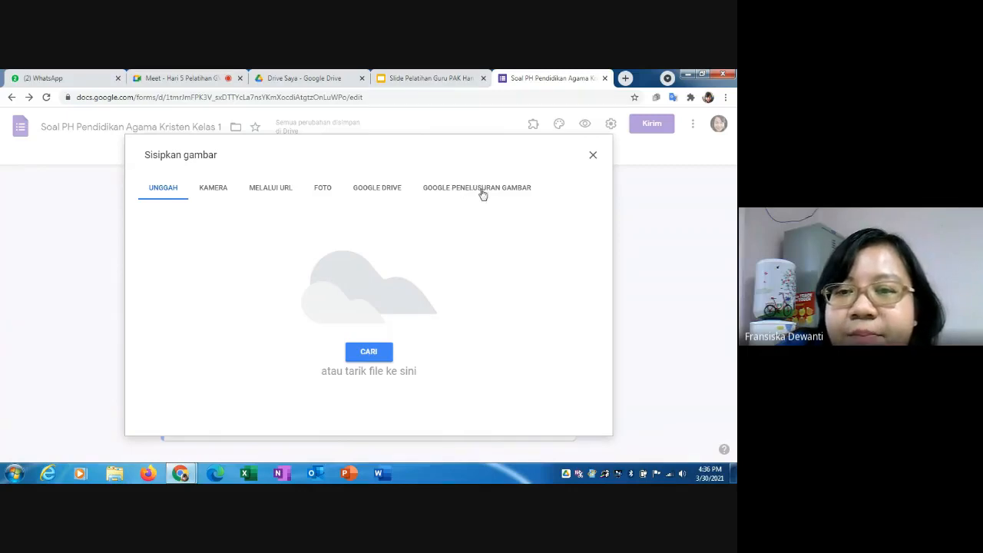
- Search Google Images for "padi" and insert the first picture of golden rice ears into the question
left_click(516, 195)
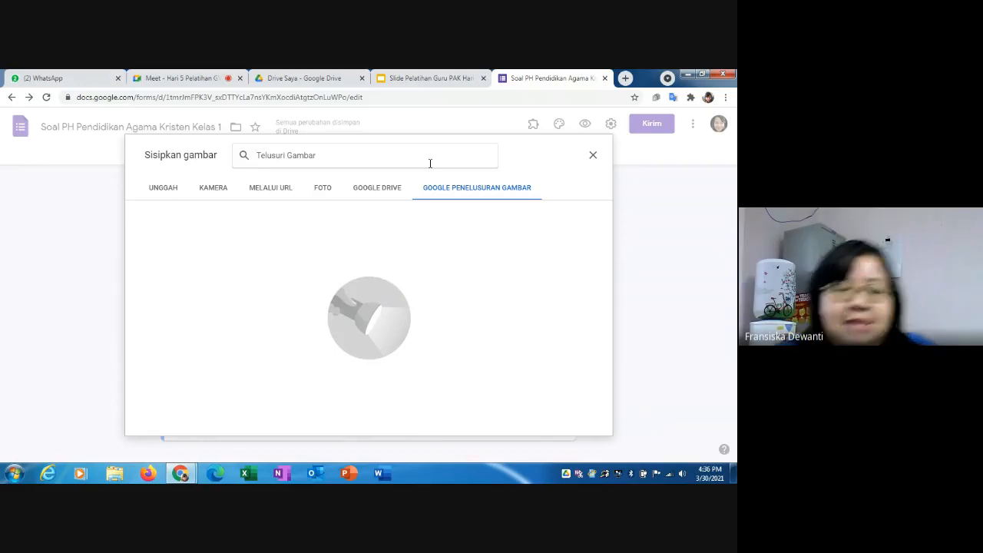
type("padi")
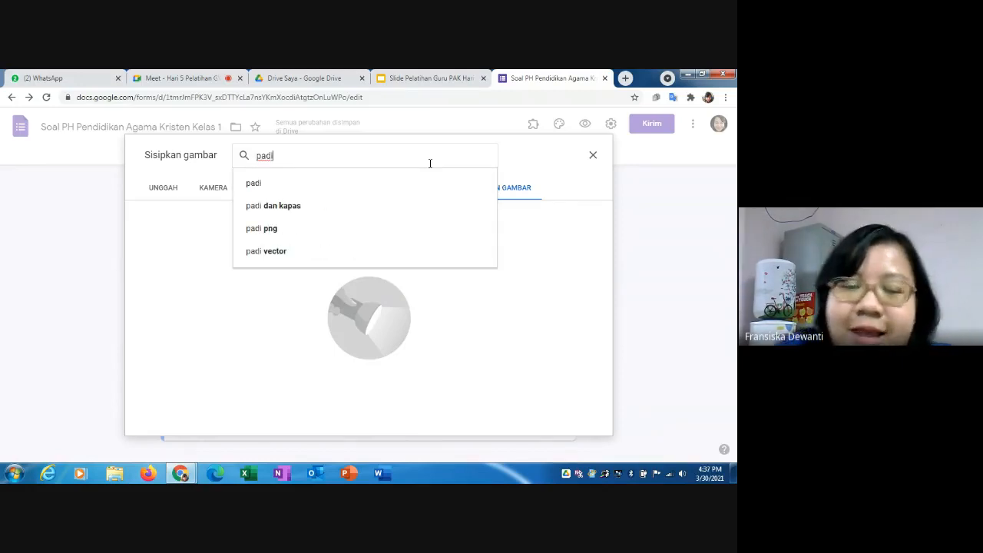
key("Return")
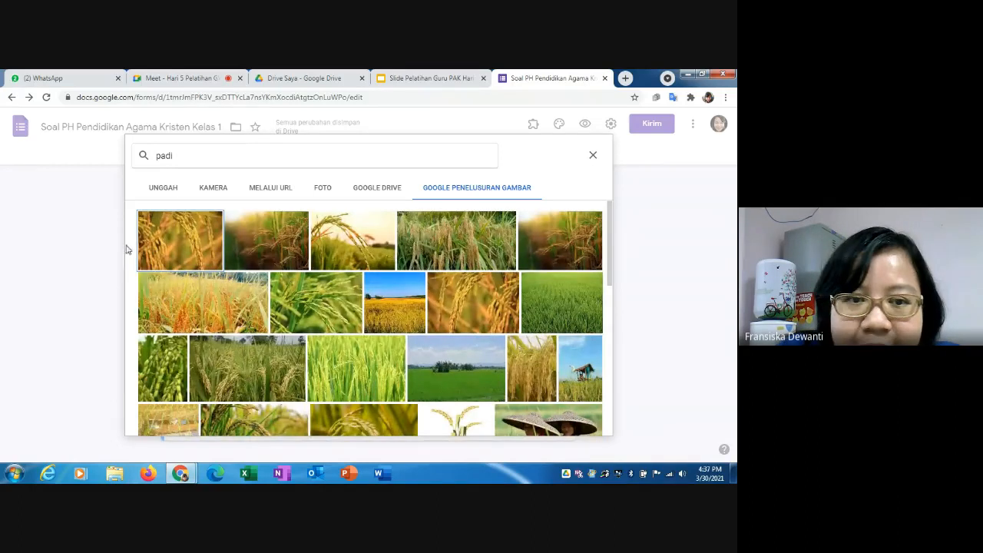
left_click(186, 238)
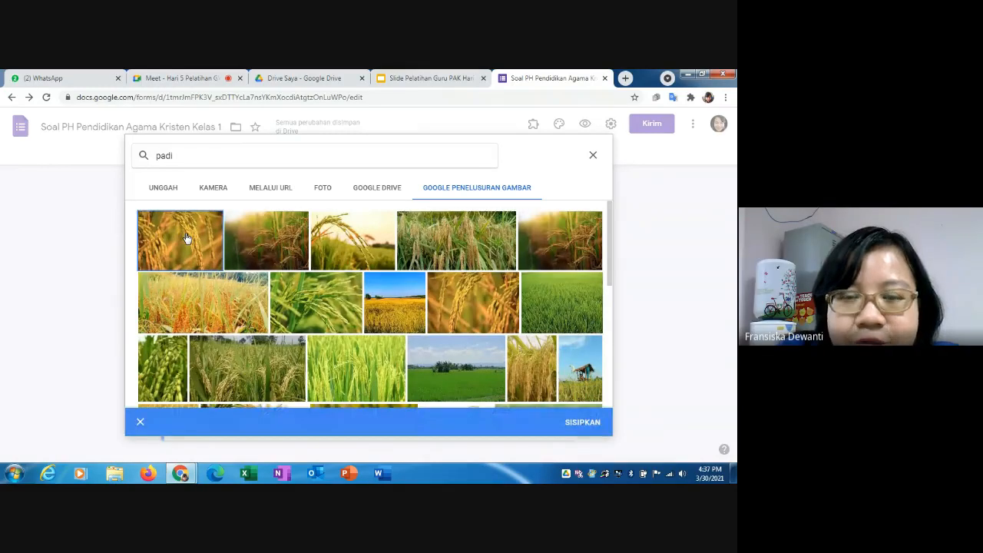
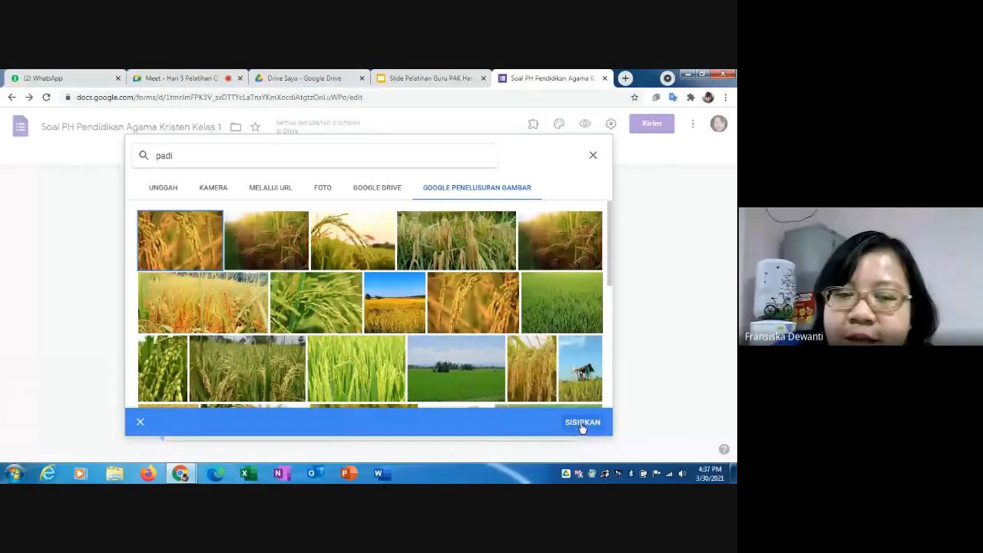
left_click(582, 423)
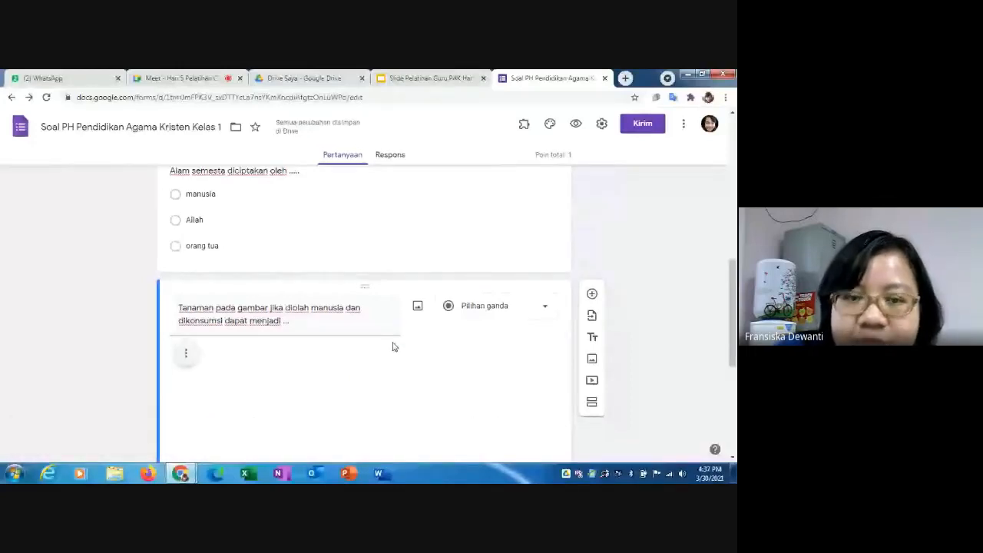
- Shrink the rice picture proportionally to about 60% of its inserted width and set its alignment to Rata tengah
scroll(392, 346, "down", 2)
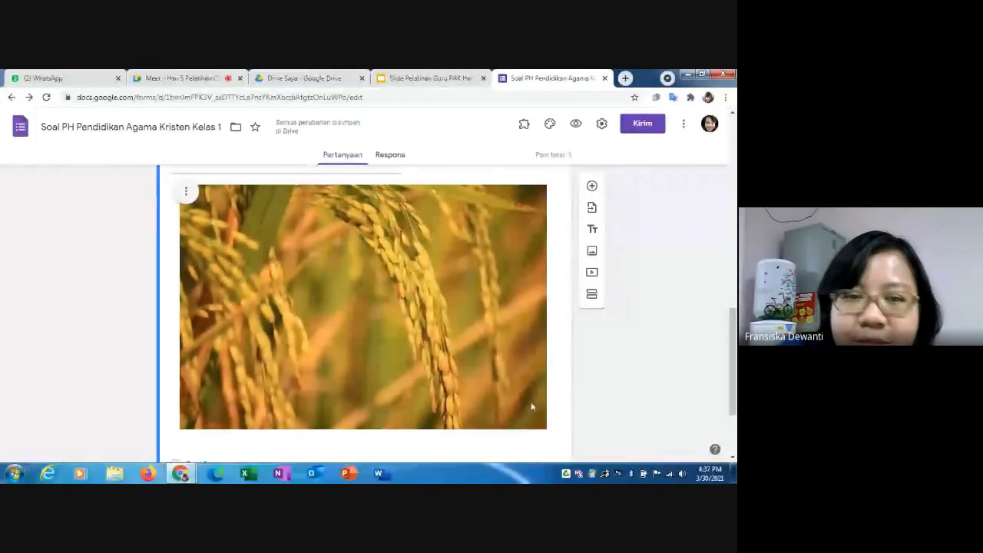
left_click(485, 377)
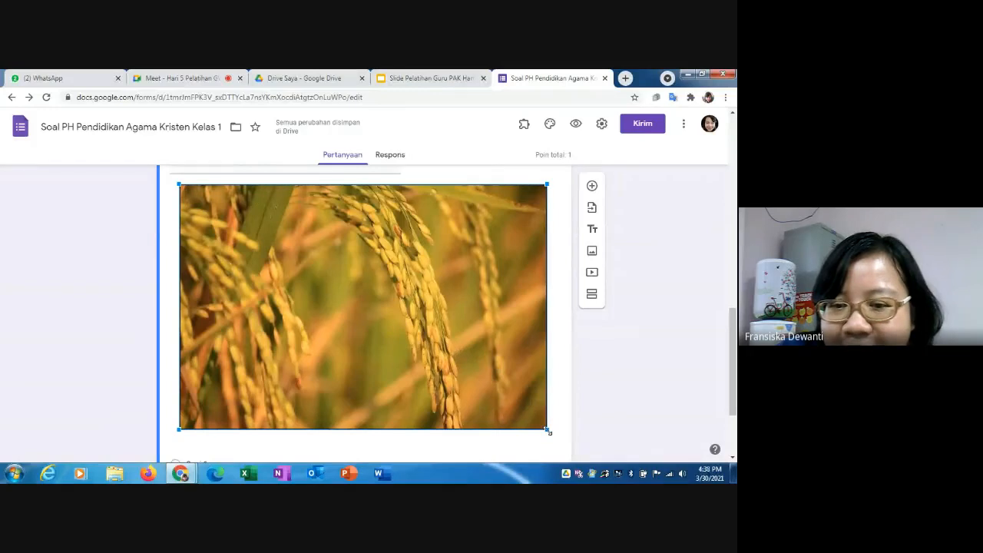
left_click_drag(548, 431, 404, 282)
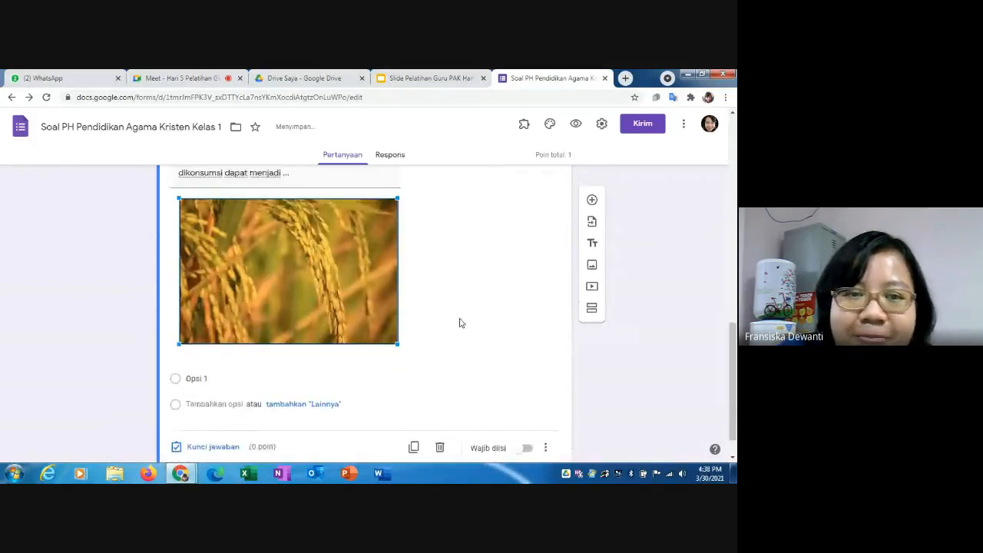
left_click(165, 284)
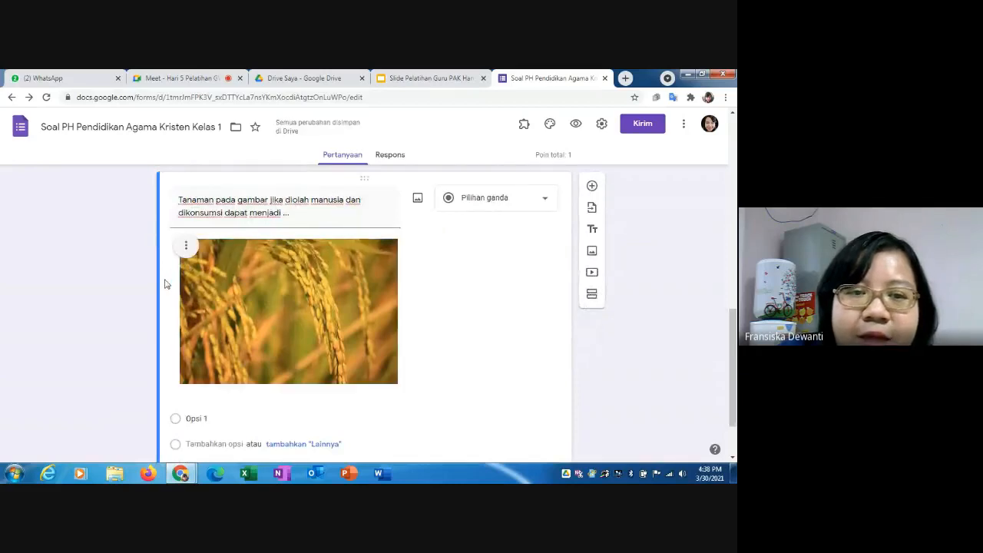
left_click(186, 248)
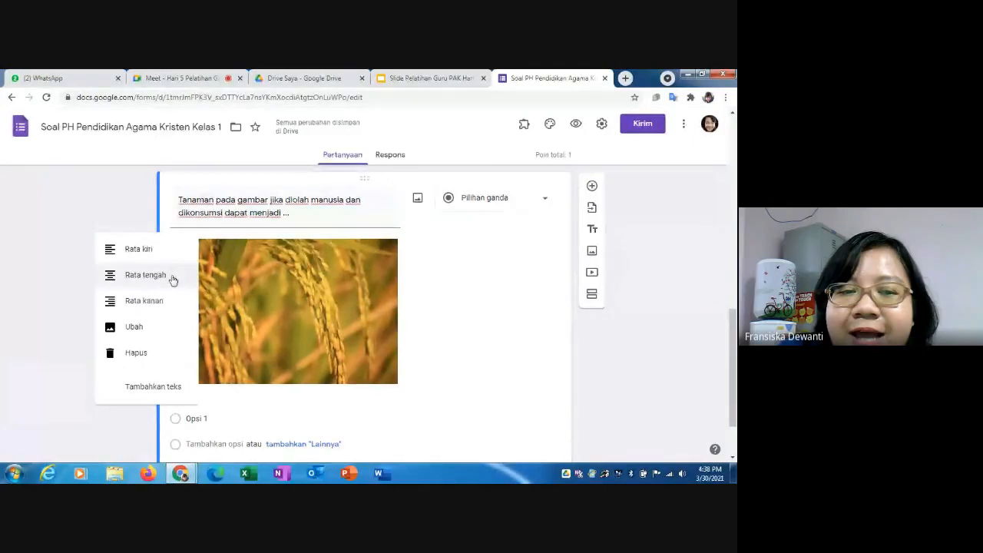
left_click(172, 278)
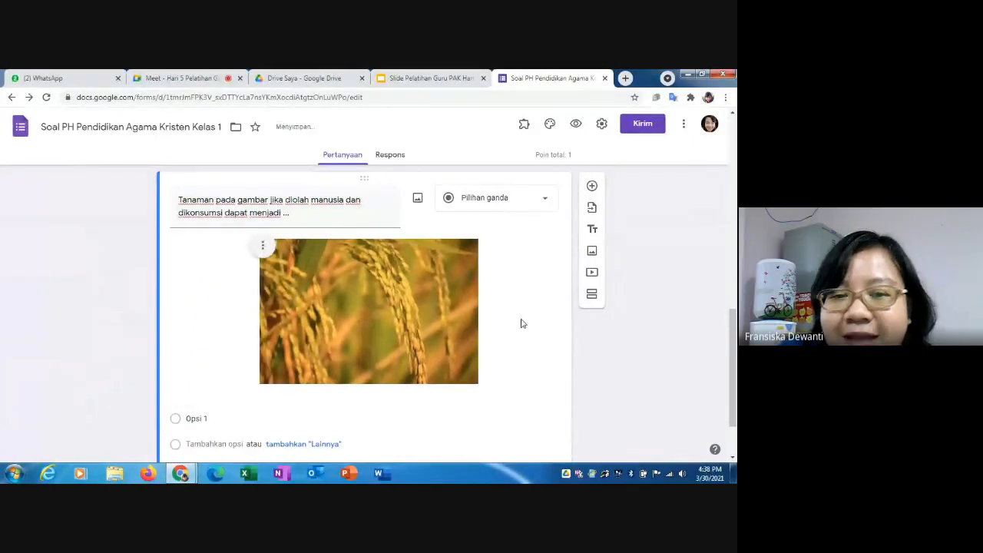
left_click(262, 245)
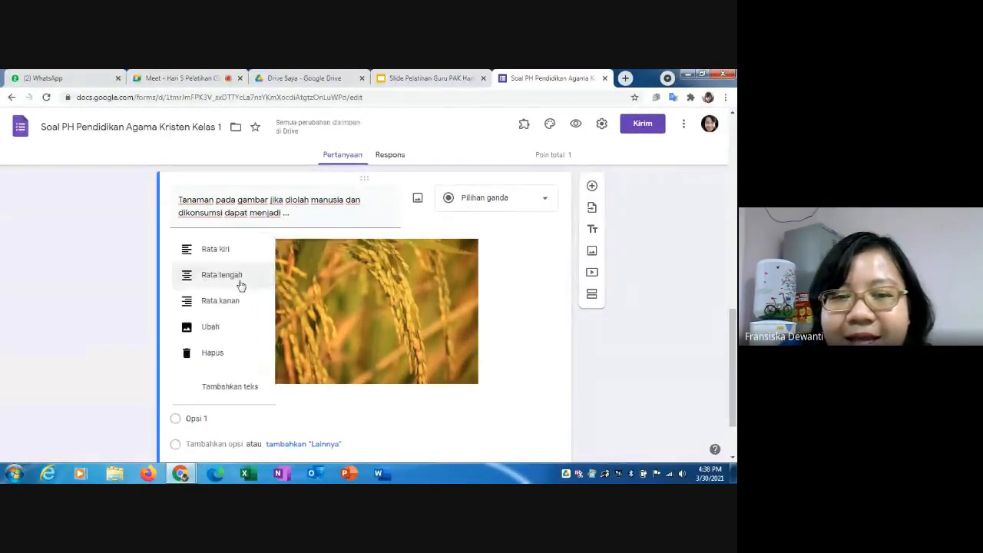
left_click(546, 297)
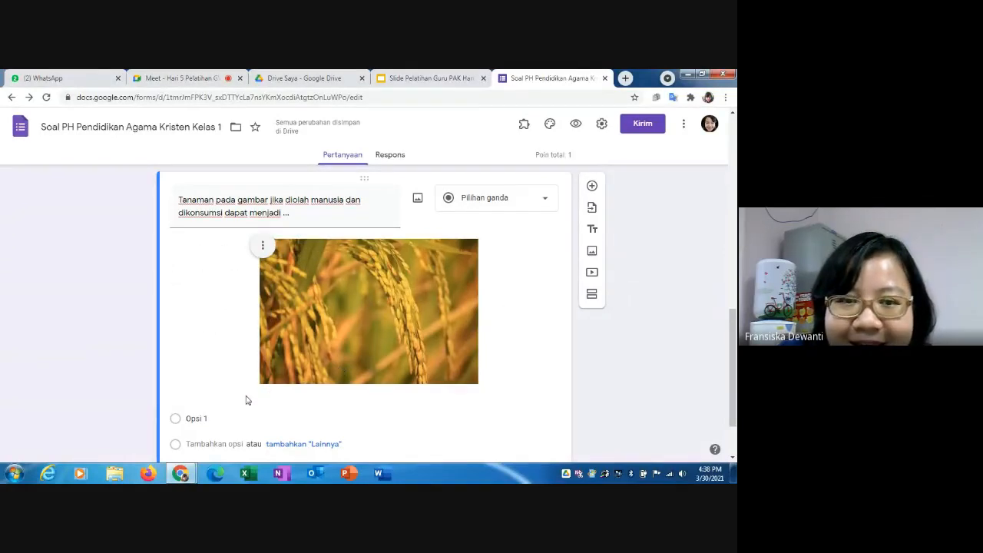
- Enter the answer options "nasi", "susu" and "sayur" for the rice picture question
scroll(245, 399, "down", 1)
left_click(207, 363)
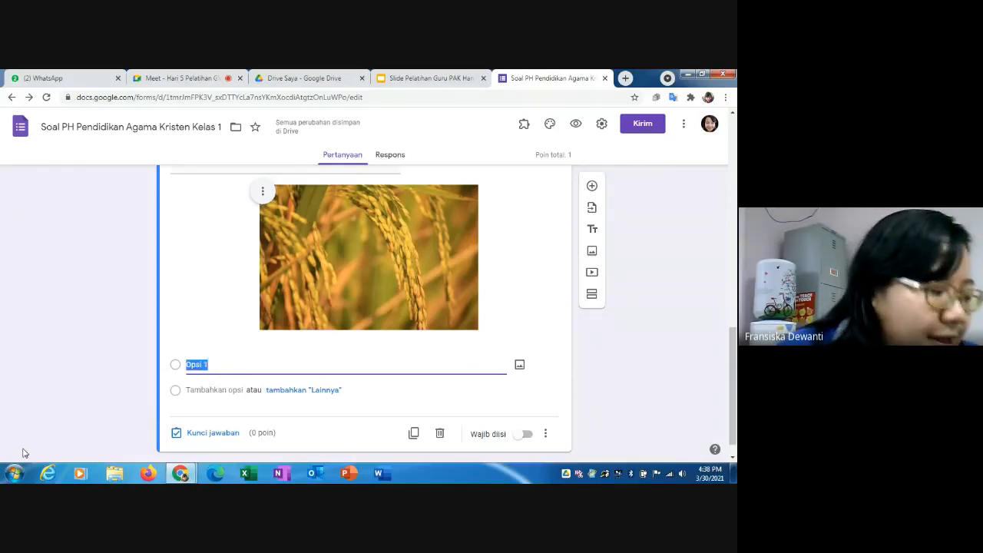
type("nasi")
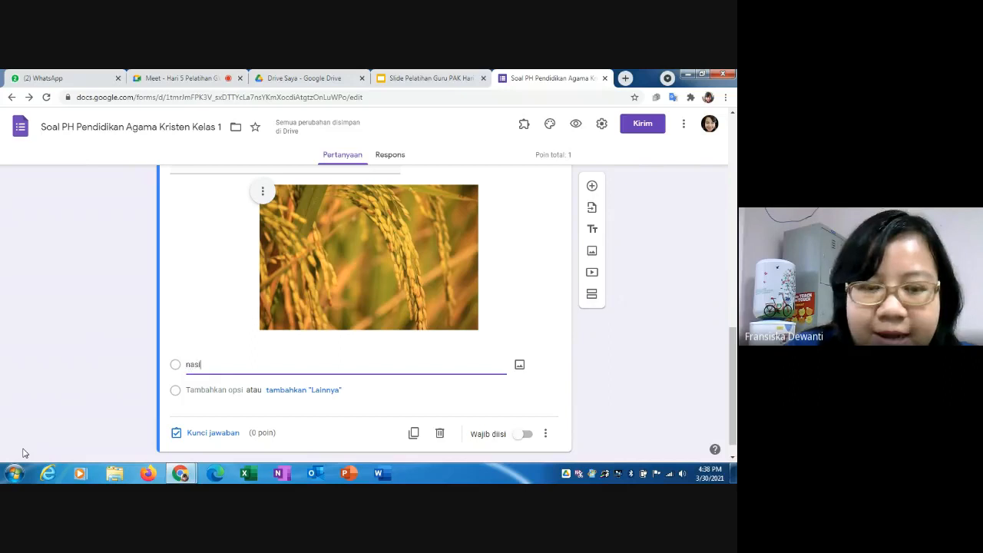
key("Return")
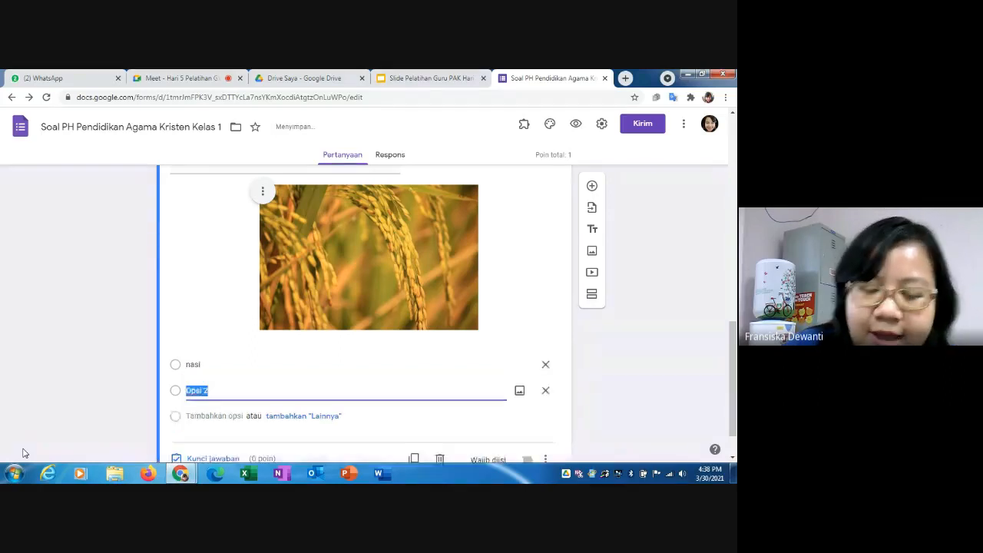
type("susu")
key("Return")
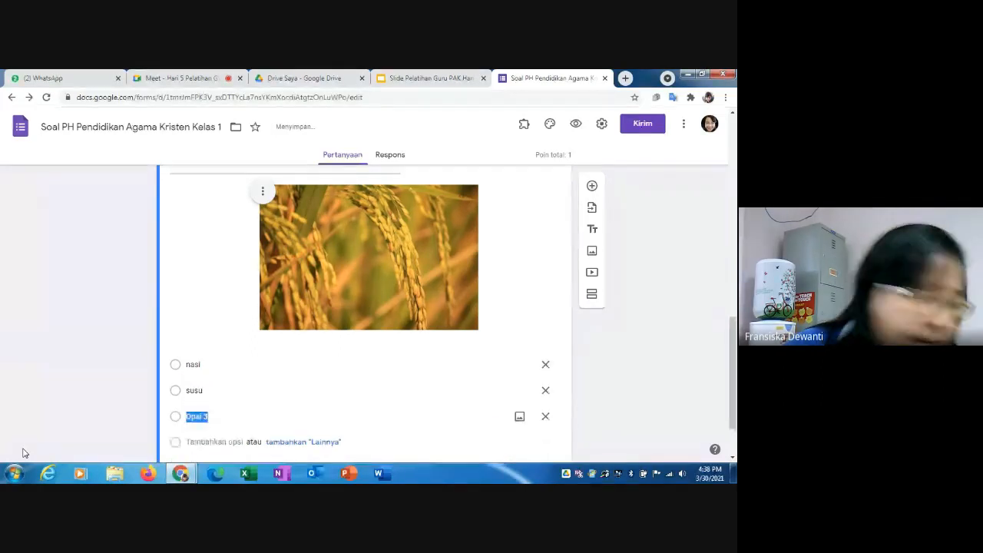
type("sayur")
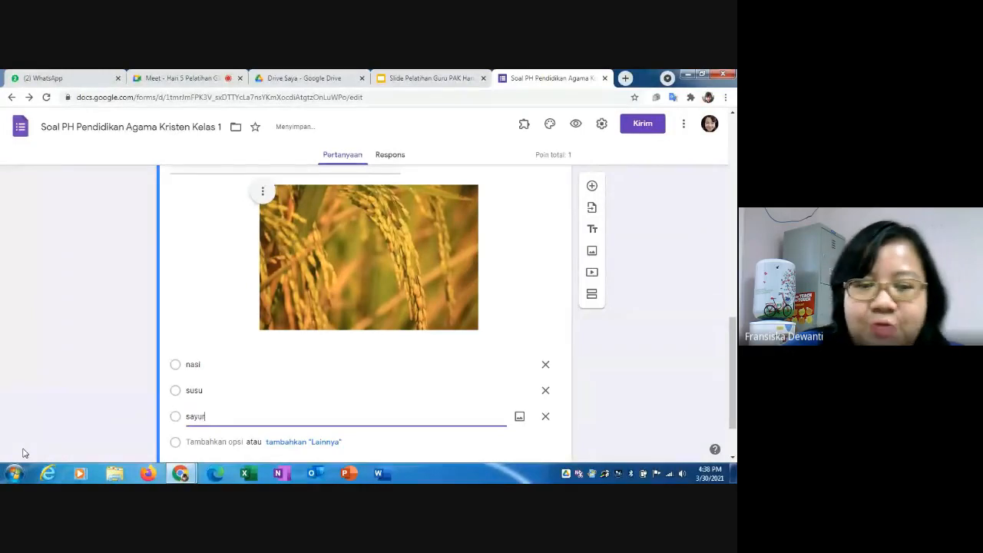
left_click(518, 451)
- Set the answer key of the rice picture question to "nasi", worth 1 point
scroll(494, 408, "up", 1)
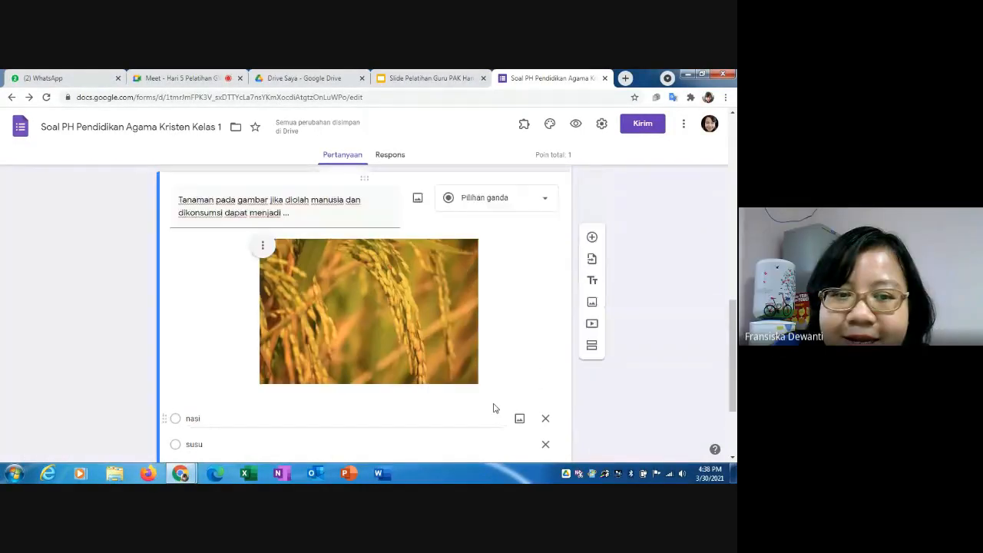
scroll(494, 407, "up", 1)
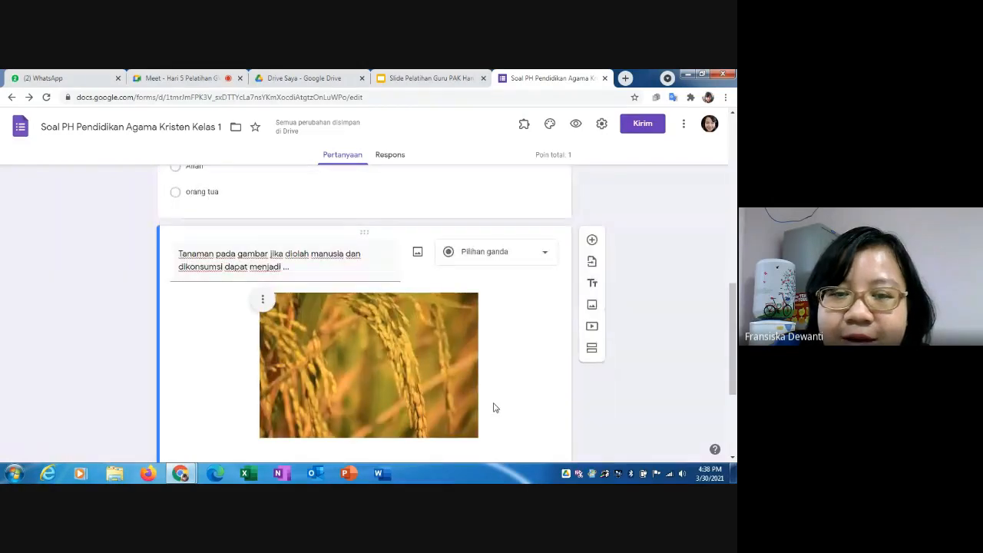
scroll(494, 407, "down", 1)
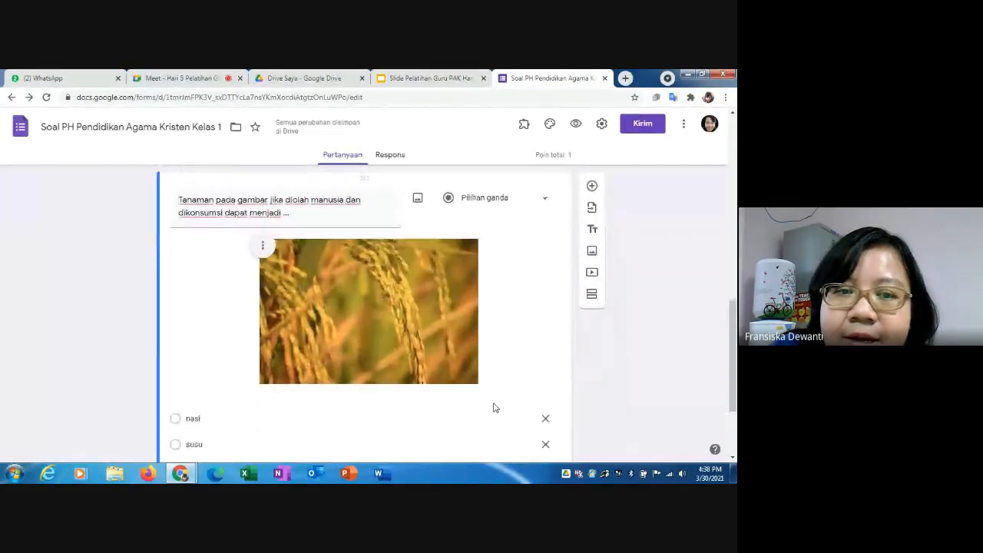
scroll(494, 407, "down", 2)
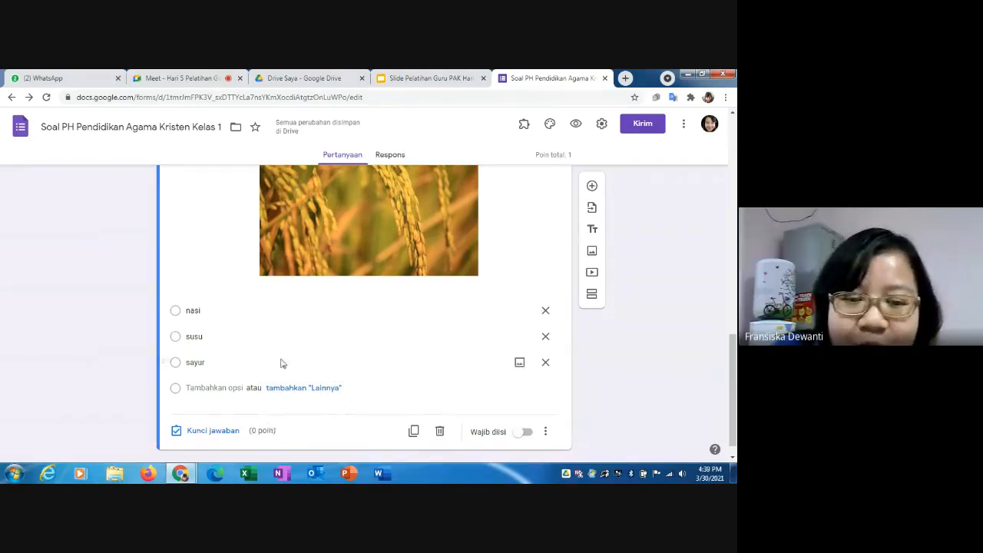
left_click(223, 431)
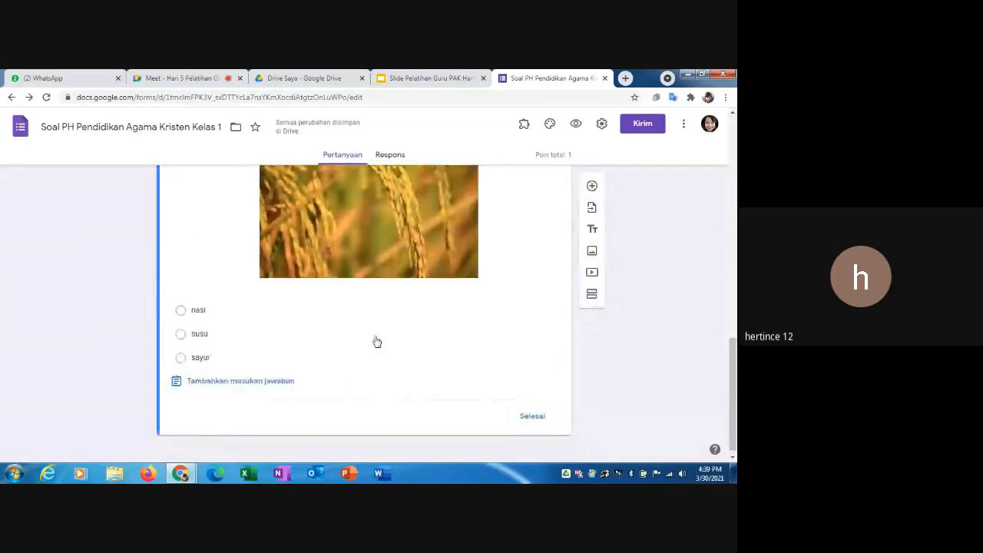
scroll(375, 343, "up", 2)
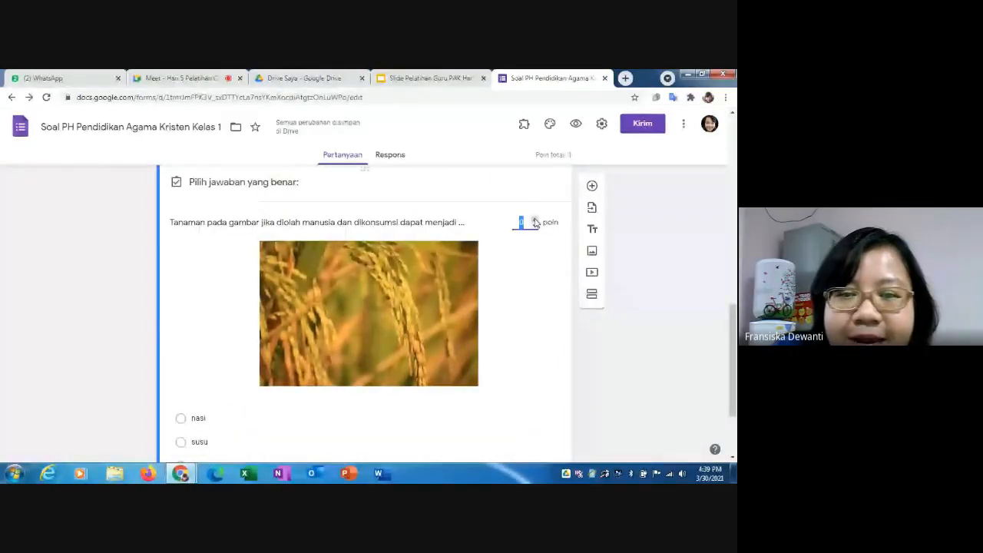
left_click(535, 220)
scroll(130, 442, "down", 2)
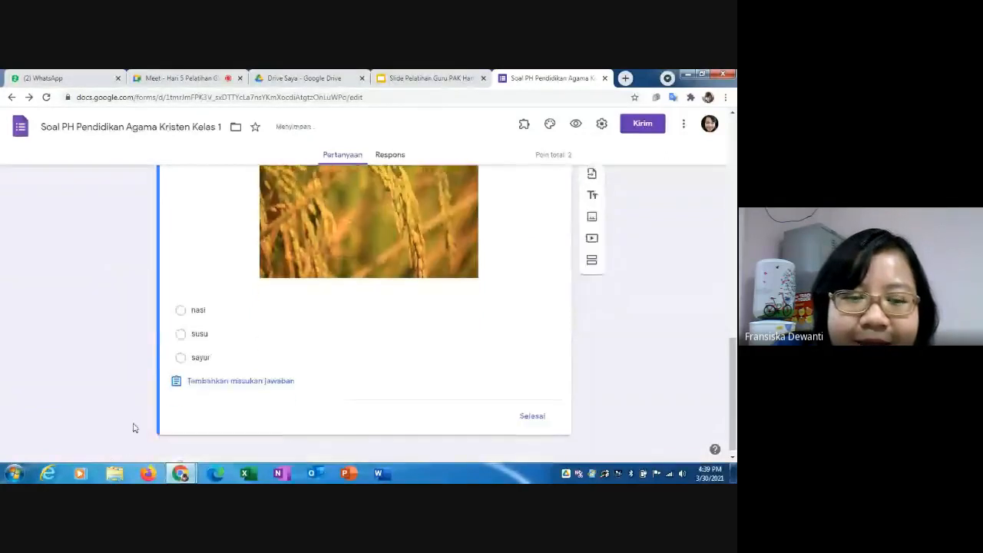
left_click(180, 311)
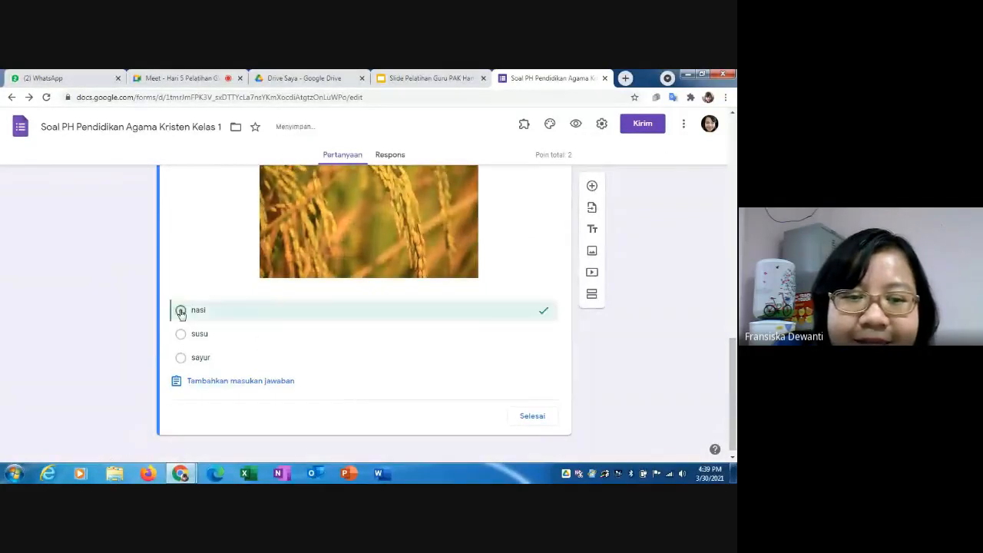
left_click(537, 421)
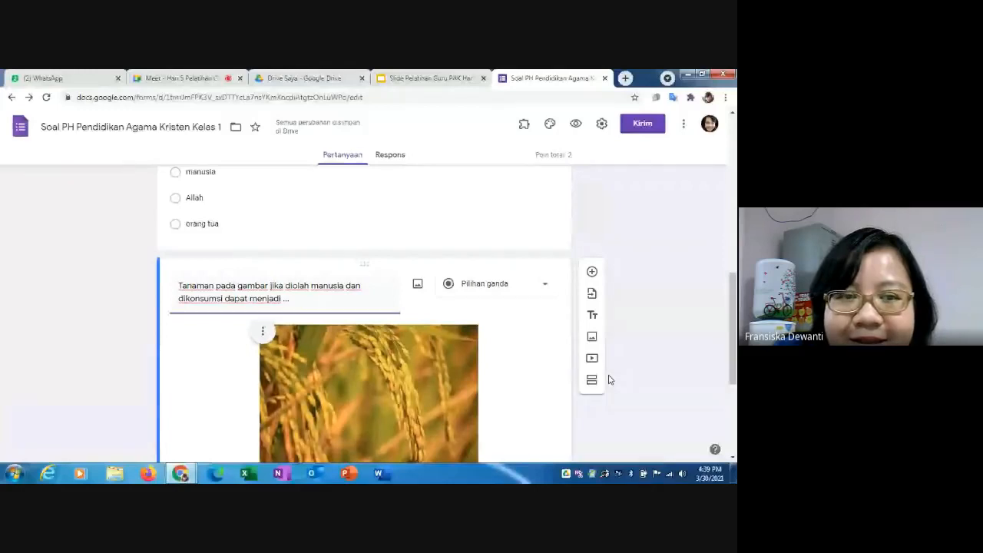
- Review the student identity section and both quiz questions with their answer options
scroll(609, 379, "up", 5)
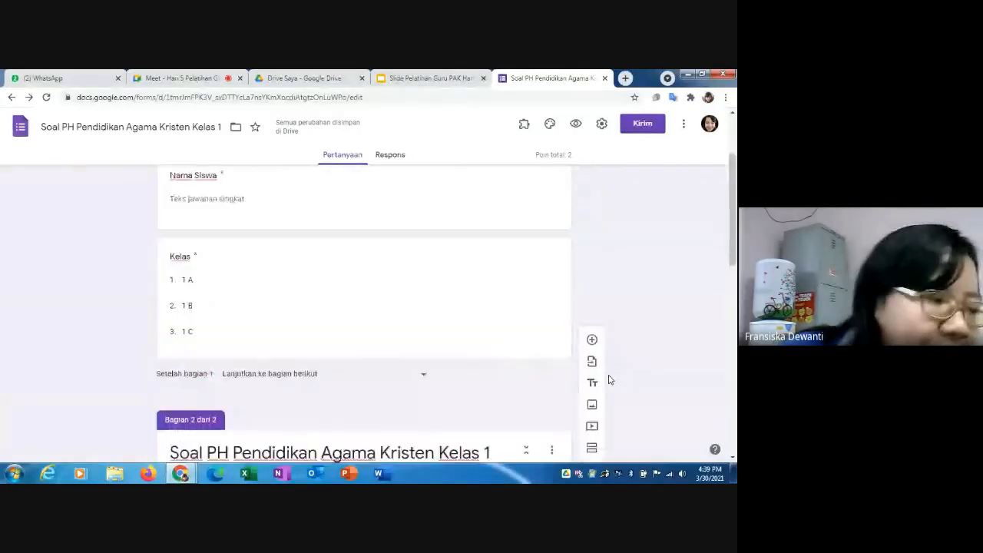
scroll(609, 380, "down", 3)
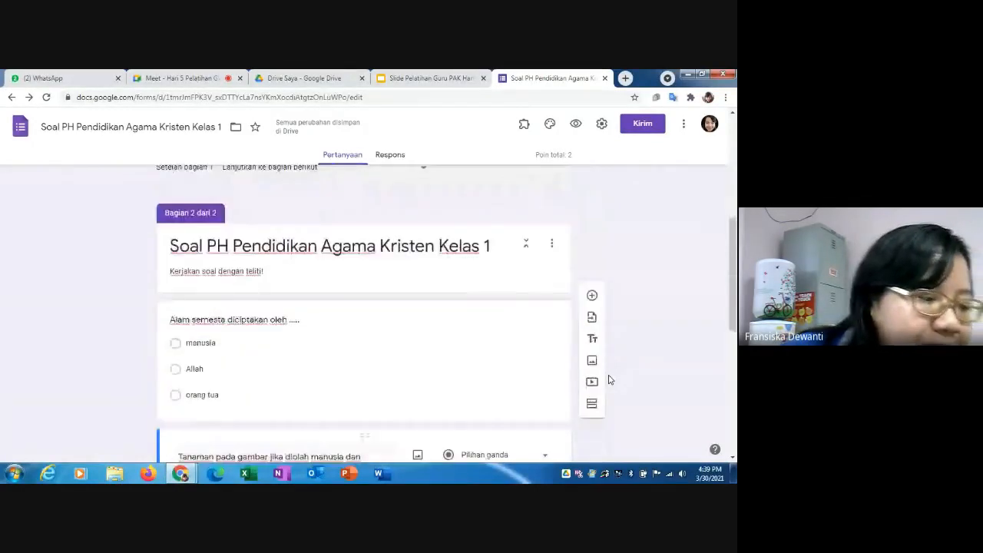
scroll(609, 380, "down", 1)
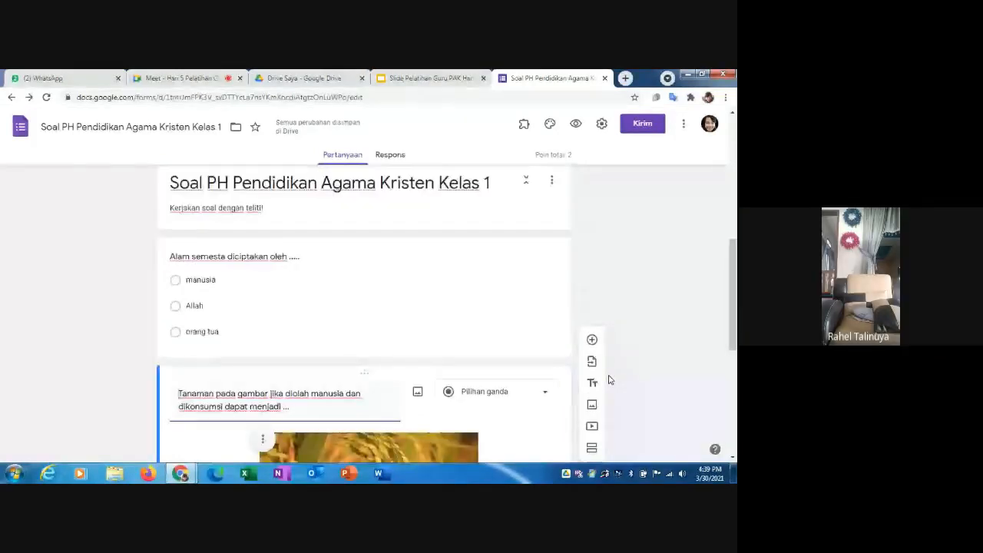
scroll(609, 379, "down", 3)
scroll(609, 379, "down", 2)
scroll(609, 379, "down", 1)
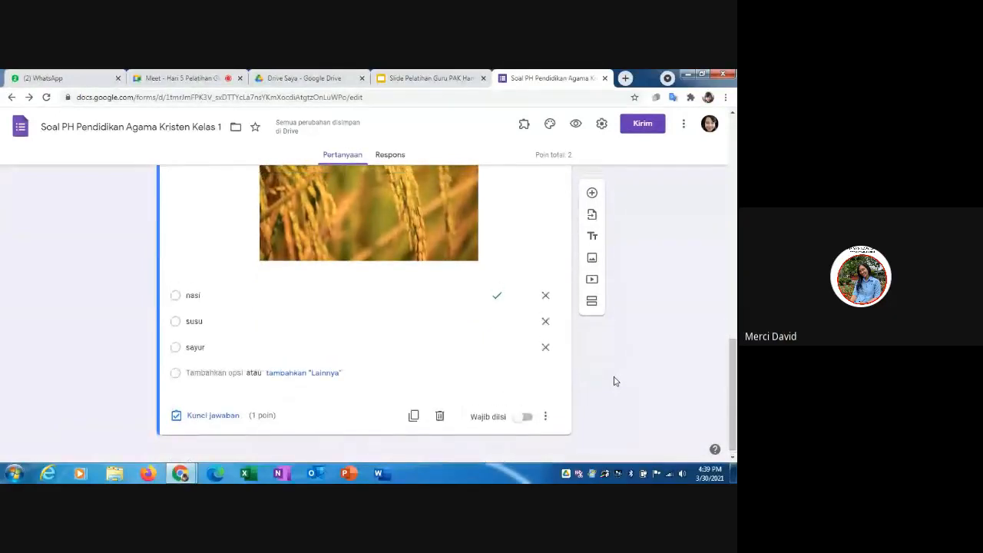
scroll(613, 381, "up", 1)
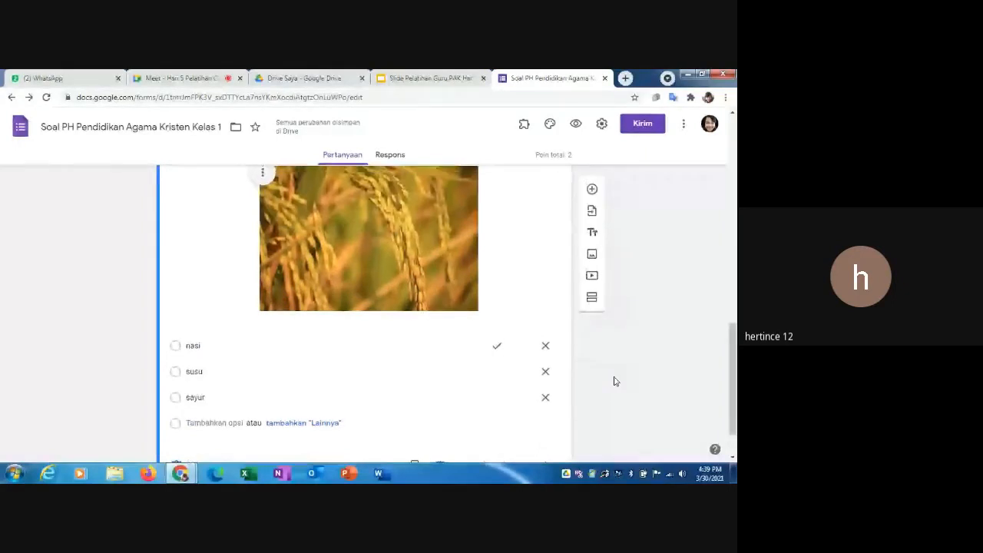
scroll(613, 381, "up", 3)
scroll(614, 381, "up", 2)
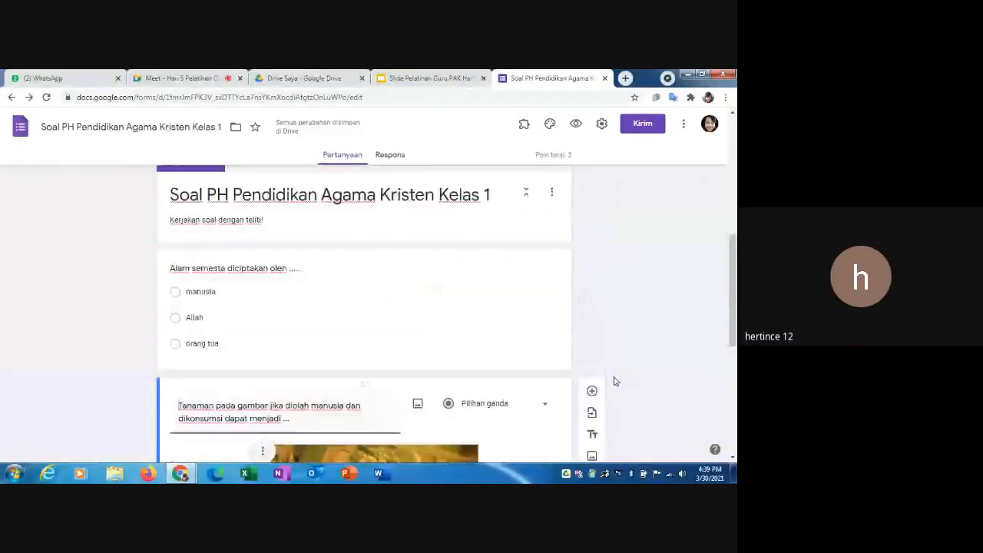
scroll(613, 381, "up", 1)
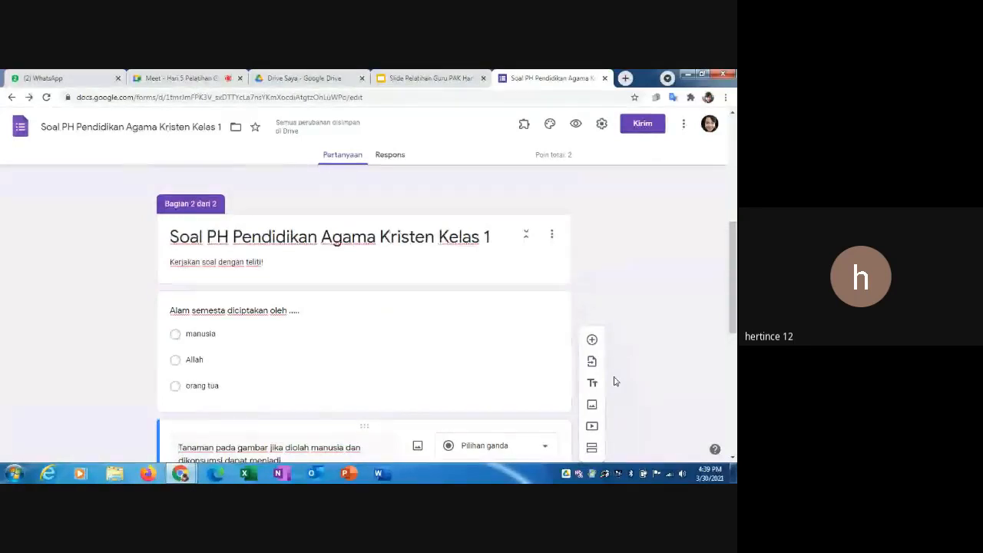
- Check the form's general and quiz settings, including the score release option, and save them as they are
scroll(614, 380, "down", 1)
scroll(614, 381, "down", 5)
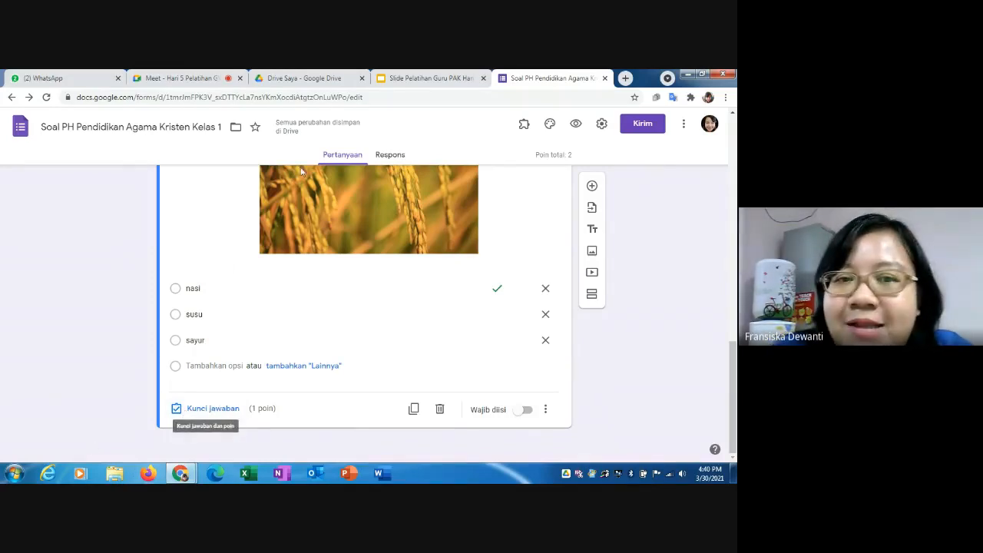
left_click(603, 128)
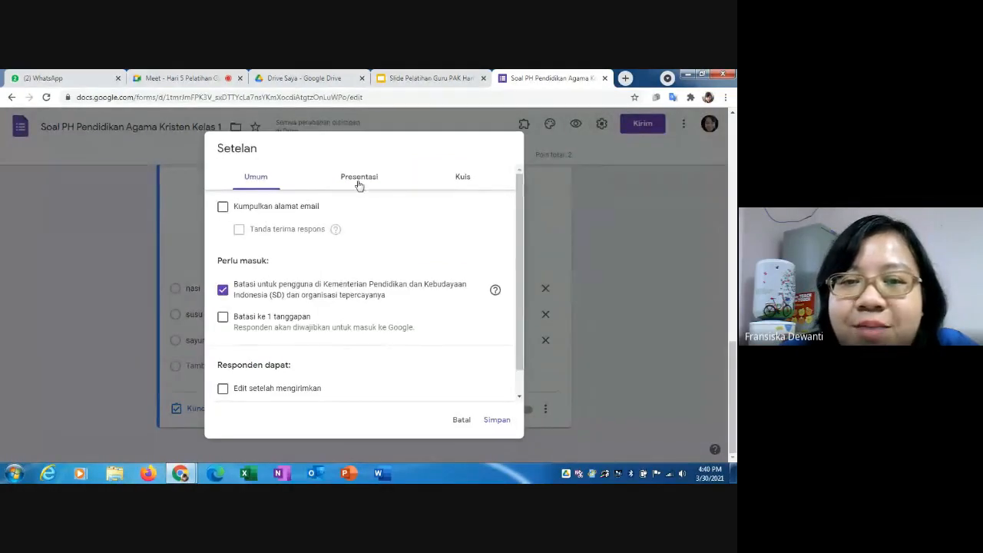
left_click(463, 178)
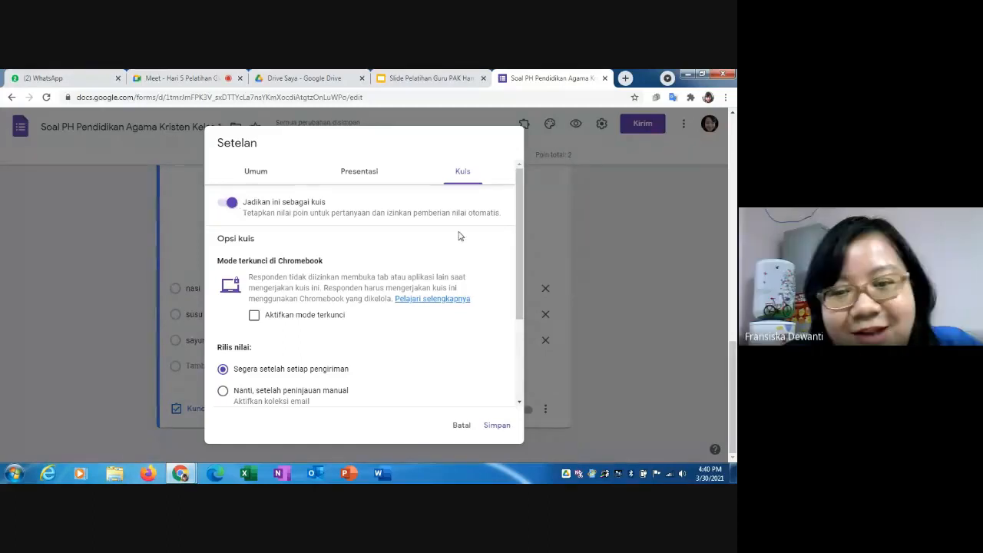
left_click(497, 427)
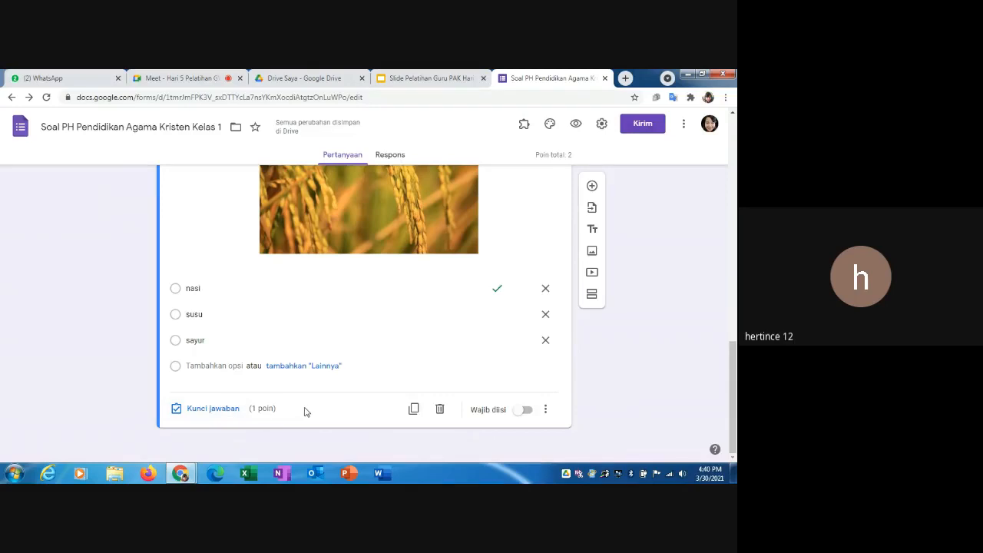
- Inspect the answer key and point value of the rice picture question, leaving them as set
left_click(213, 409)
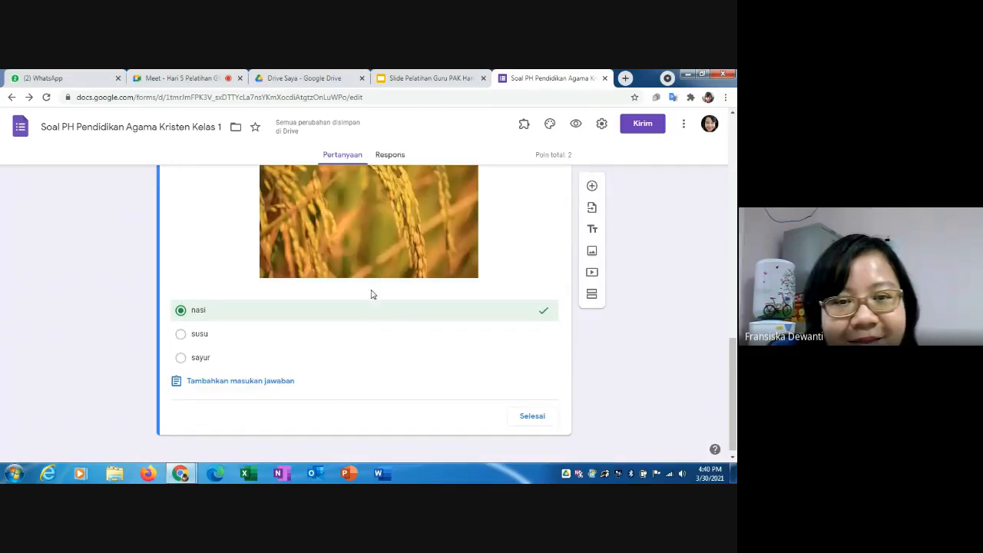
scroll(467, 357, "up", 2)
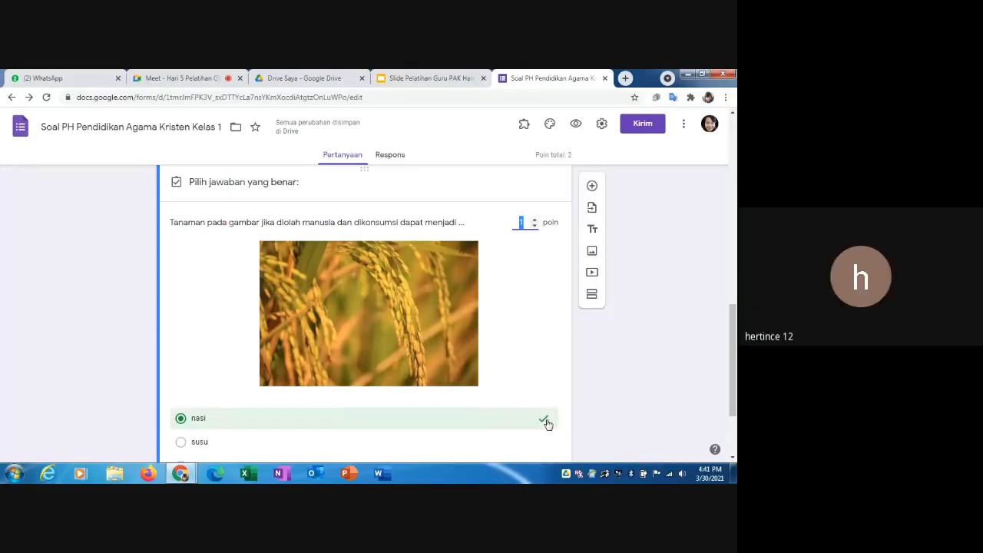
left_click(536, 335)
scroll(536, 335, "down", 2)
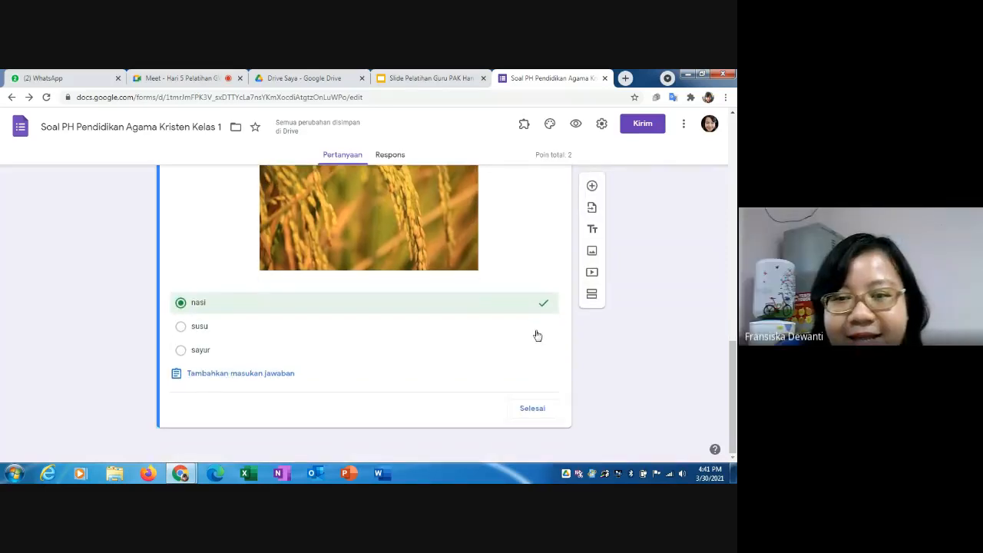
scroll(537, 336, "up", 2)
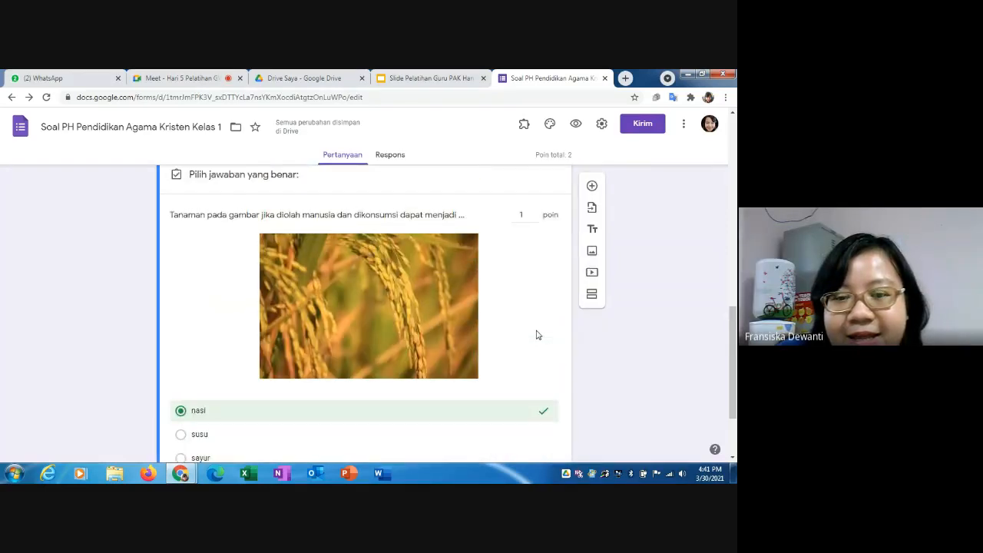
scroll(538, 336, "down", 2)
left_click(540, 412)
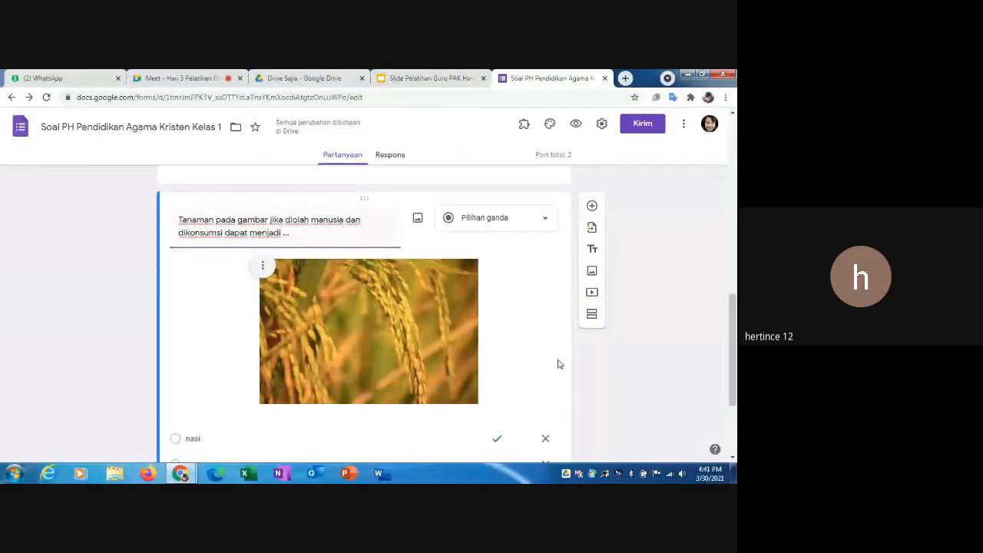
- Review the answer options, correct-answer marks and points of the "Alam semesta diciptakan oleh" question and the rice picture question
scroll(558, 364, "down", 2)
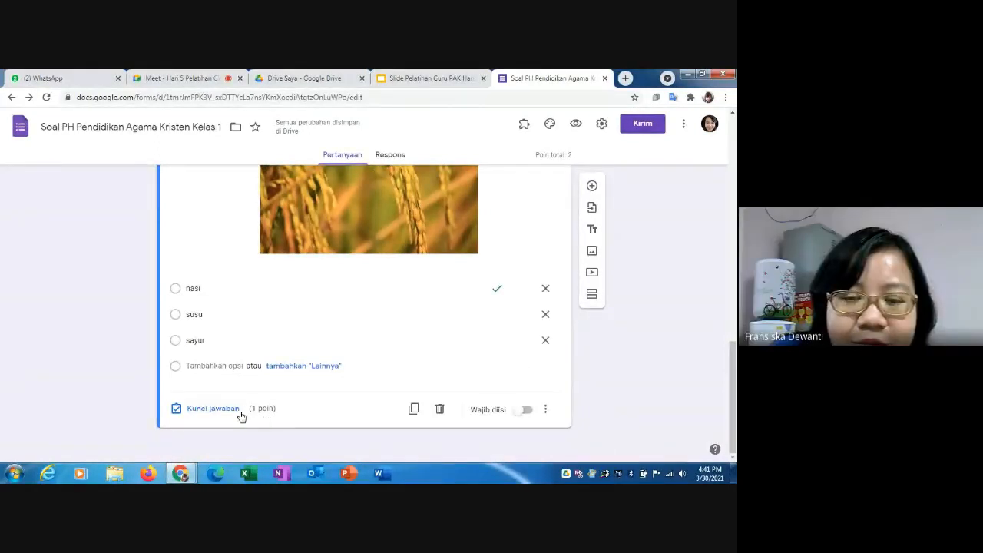
scroll(238, 414, "up", 4)
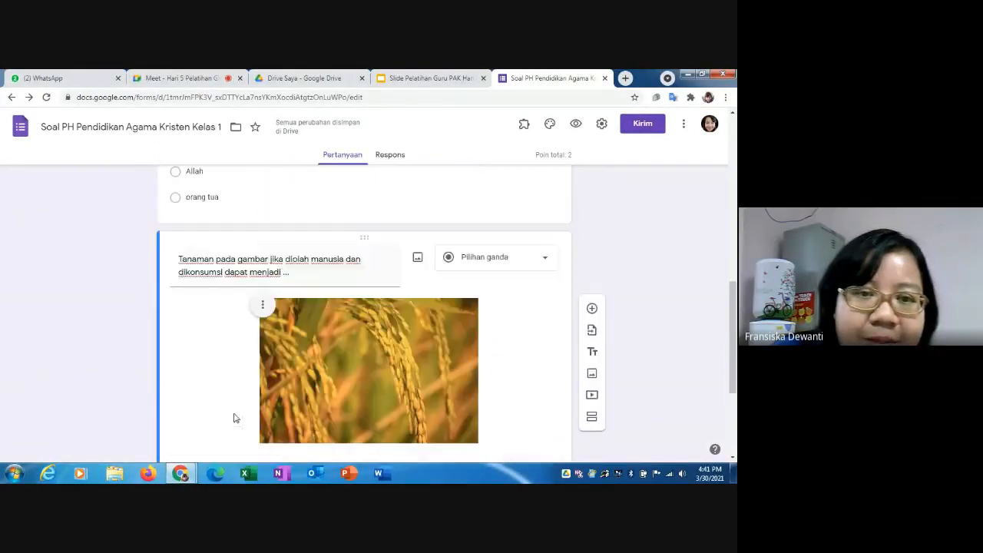
scroll(236, 417, "up", 3)
scroll(235, 418, "down", 6)
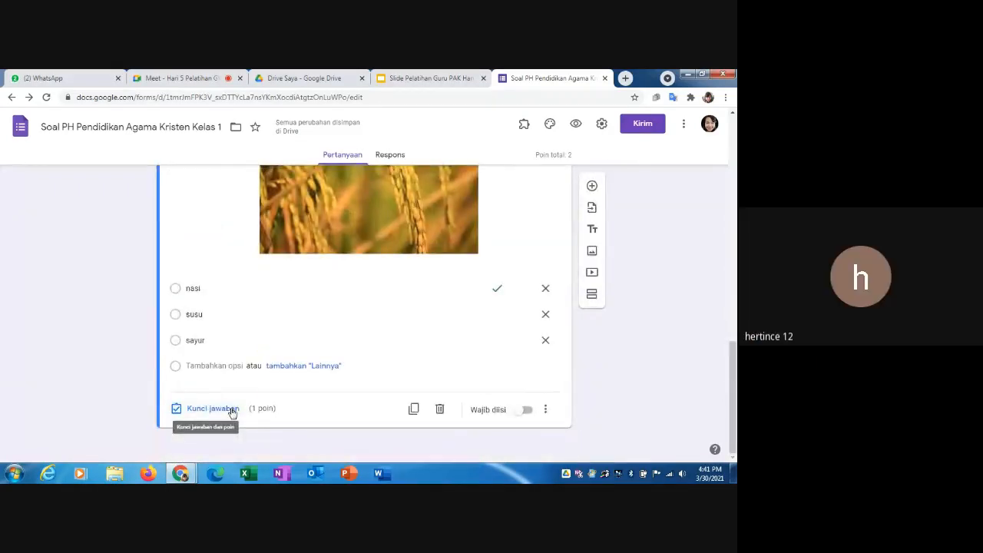
scroll(230, 413, "up", 1)
scroll(230, 412, "up", 2)
scroll(230, 412, "up", 2)
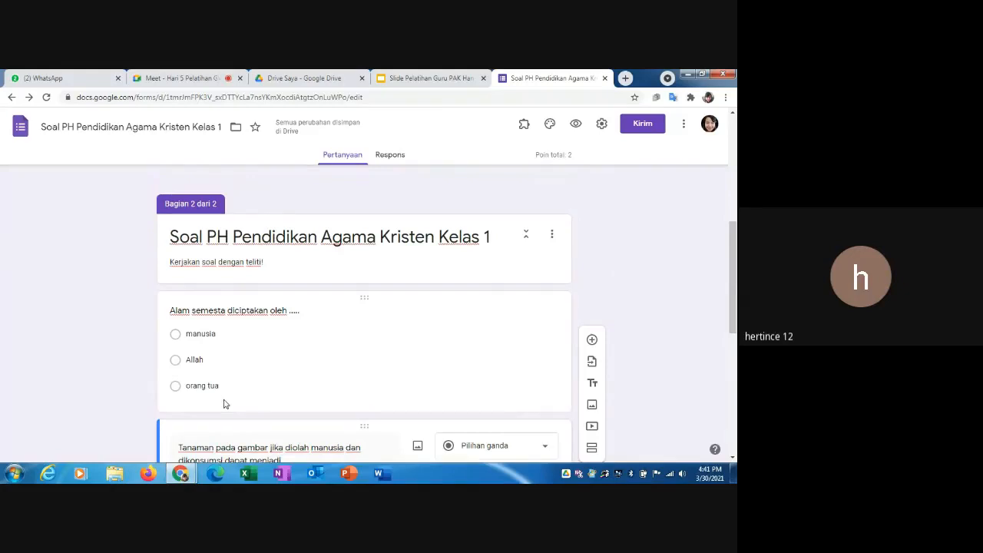
left_click(272, 334)
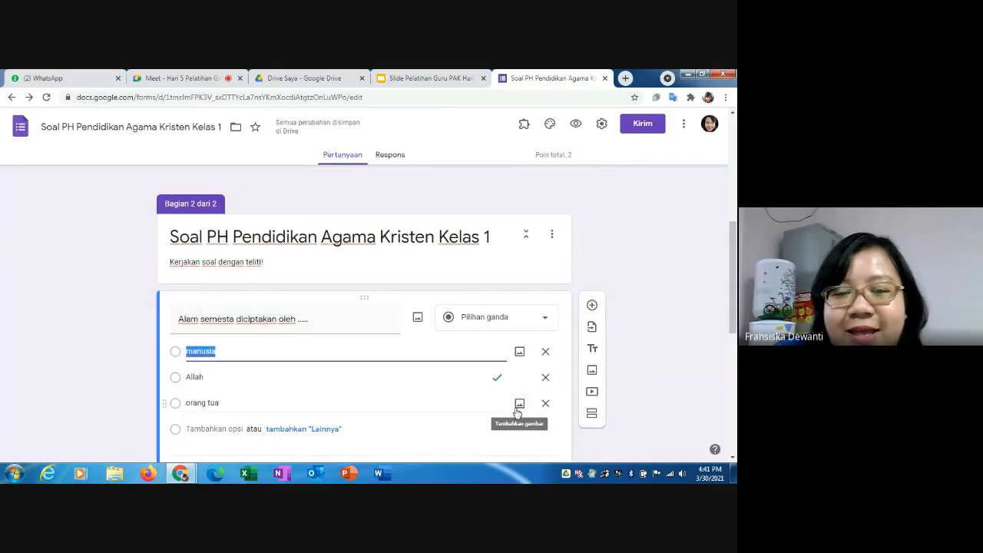
scroll(516, 412, "down", 2)
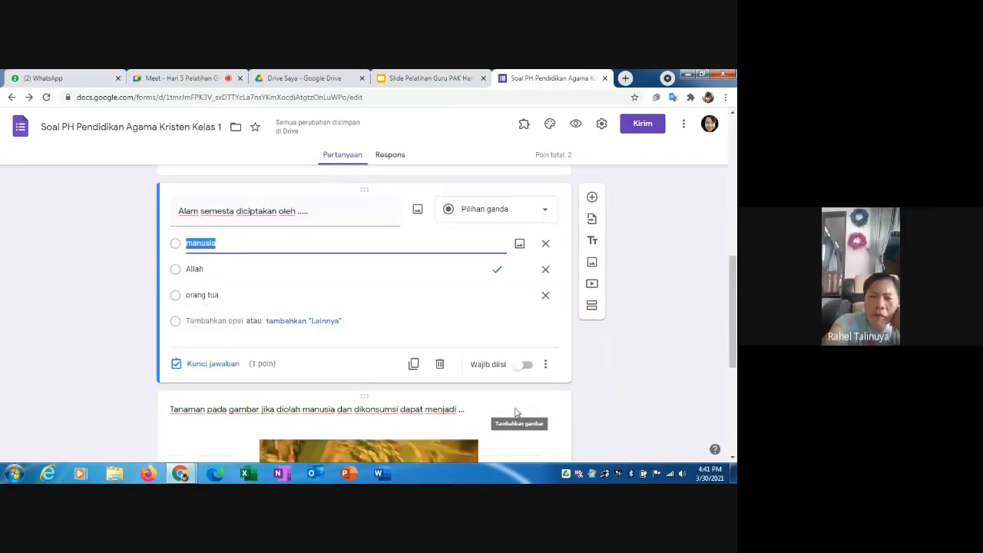
left_click(324, 367)
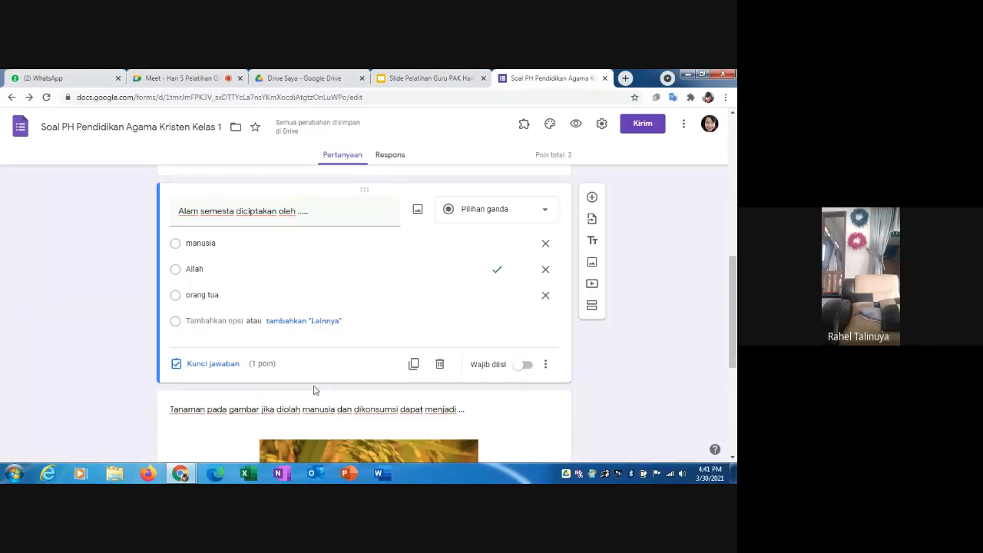
scroll(314, 390, "down", 3)
scroll(314, 390, "down", 2)
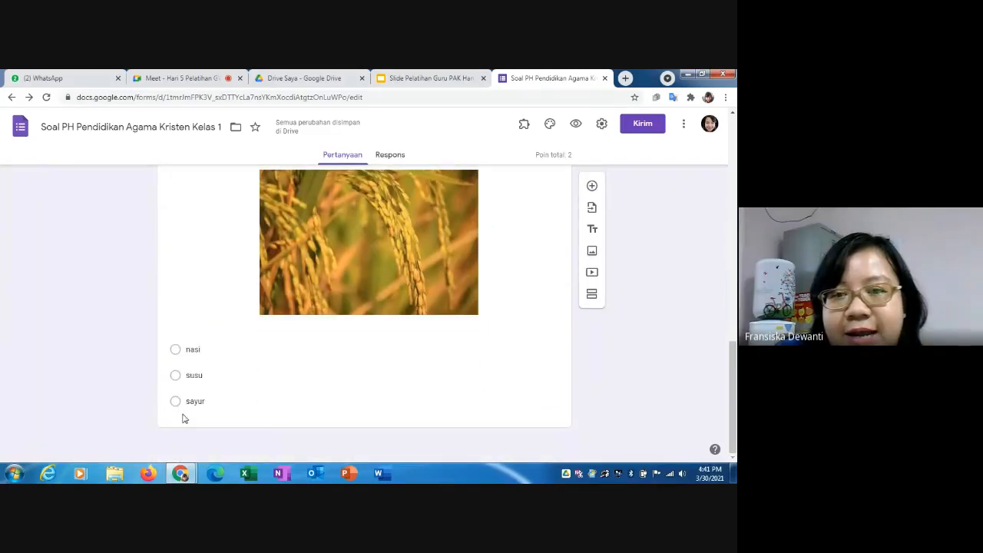
scroll(214, 409, "up", 4)
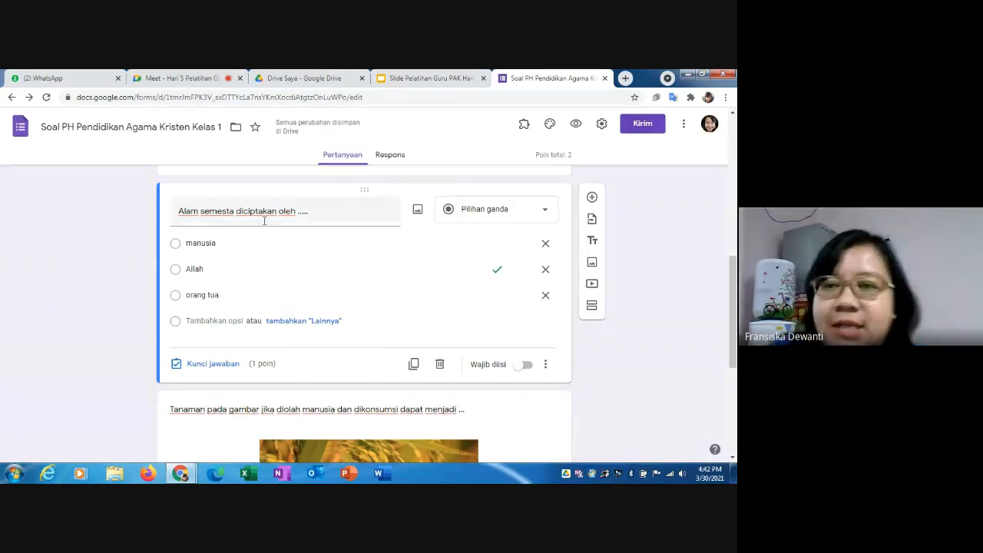
- Insert the illustrated bookshelf picture from the "Kantor dan Sekolah" theme category as the form's header image
scroll(269, 222, "up", 10)
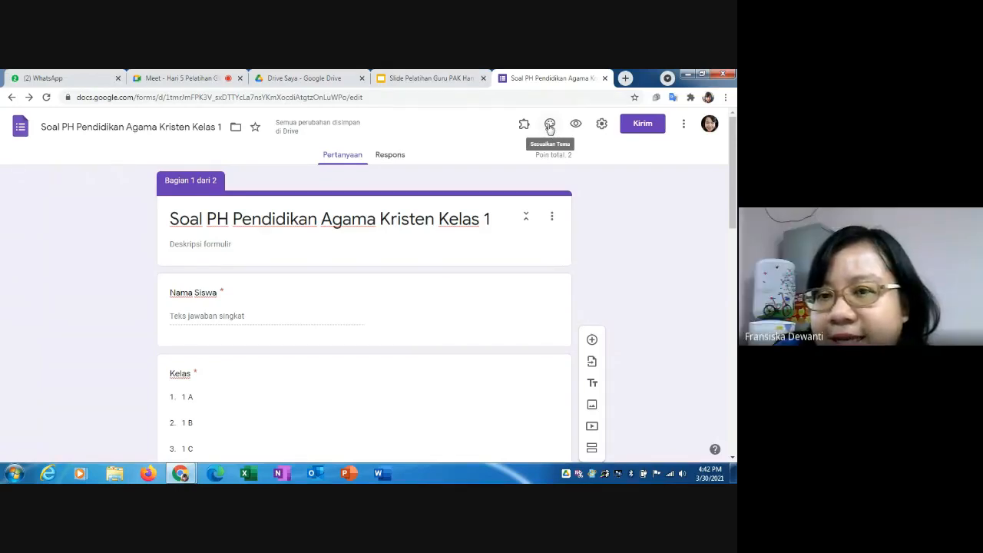
left_click(550, 126)
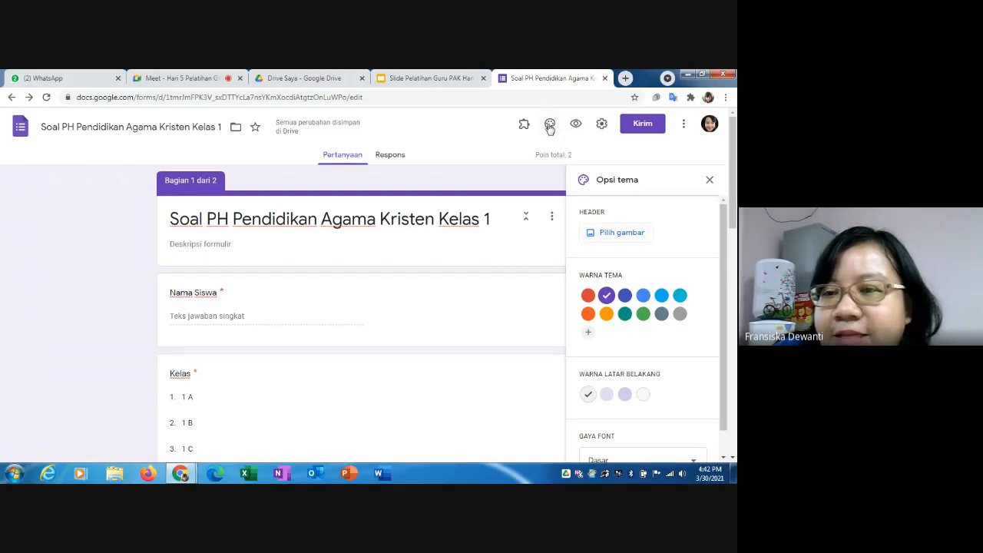
left_click(613, 233)
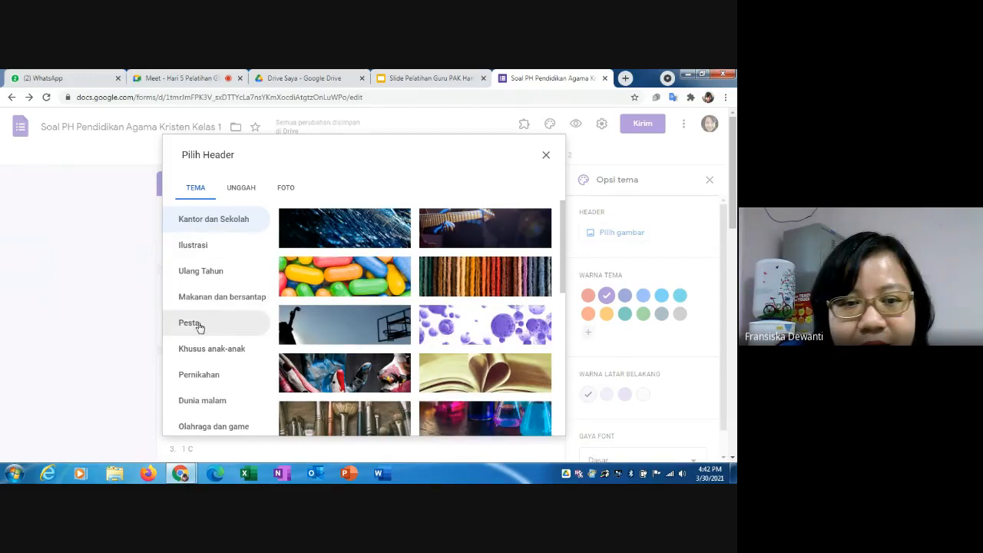
scroll(198, 327, "down", 1)
scroll(199, 327, "up", 1)
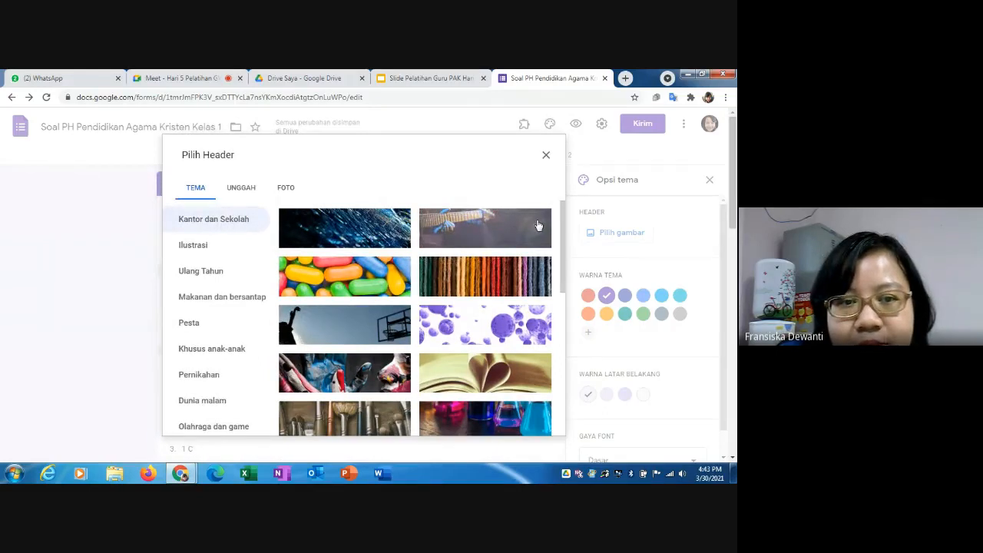
scroll(458, 305, "down", 10)
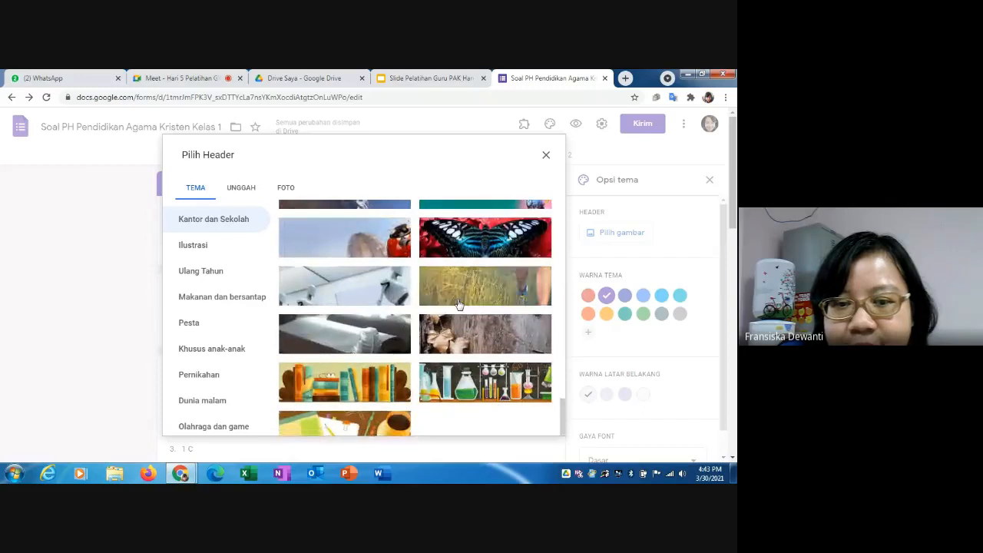
scroll(458, 305, "down", 3)
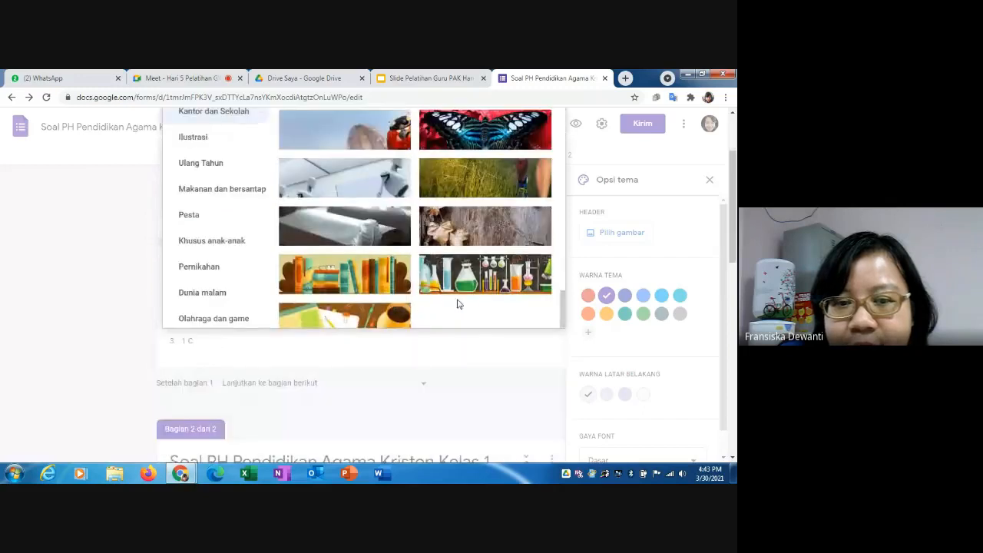
left_click(327, 275)
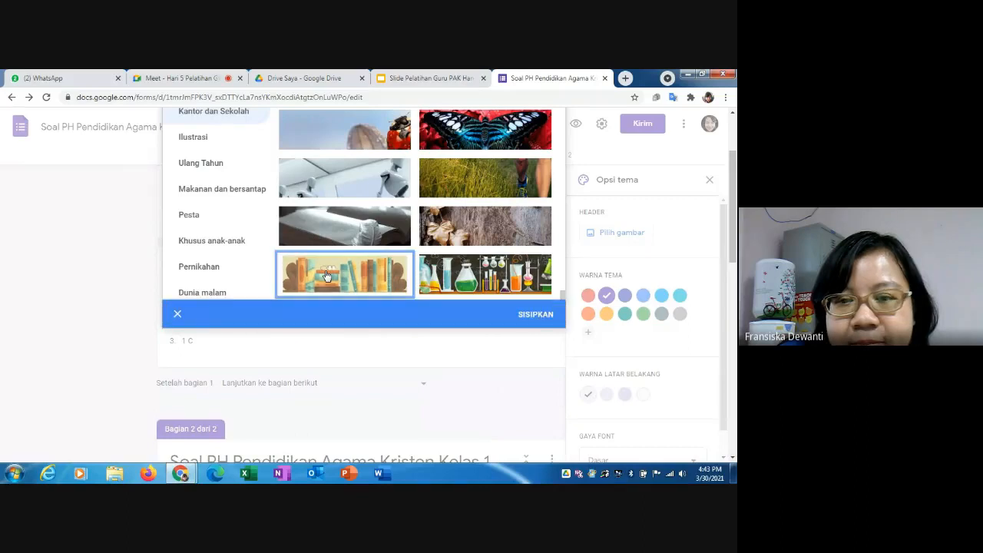
left_click(536, 315)
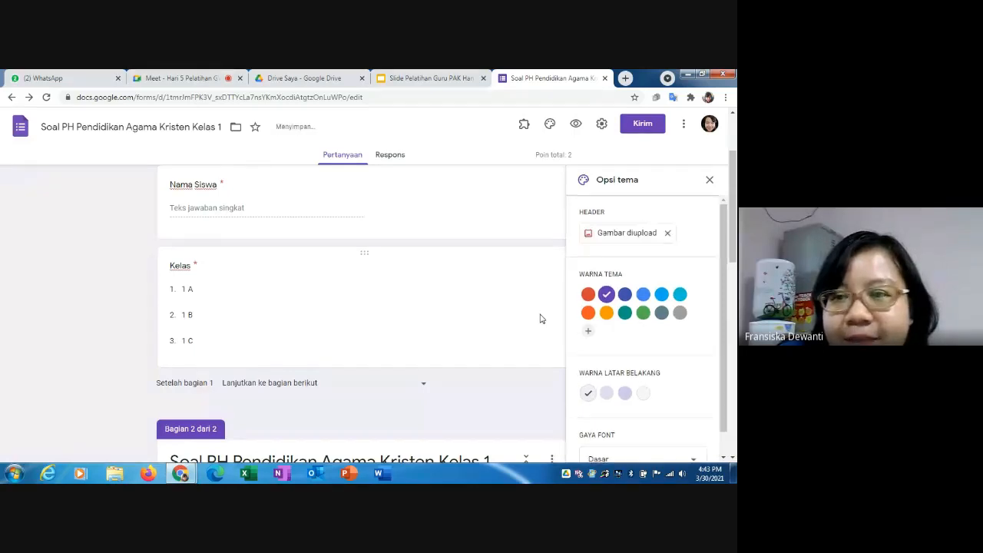
left_click(709, 181)
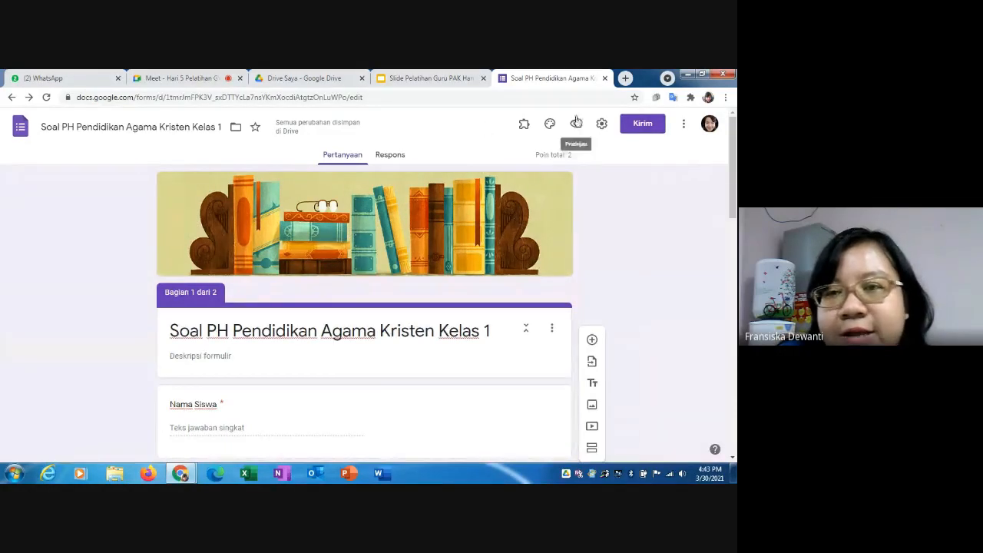
- Replace the form's bookshelf header with the uploaded image file "Logo Sekolah", keeping the full proposed crop
left_click(550, 125)
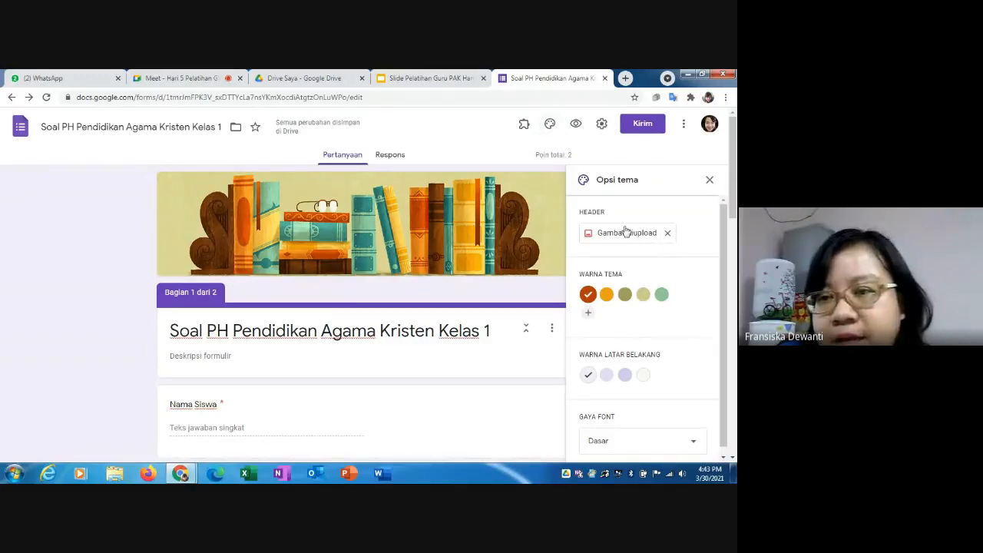
left_click(667, 234)
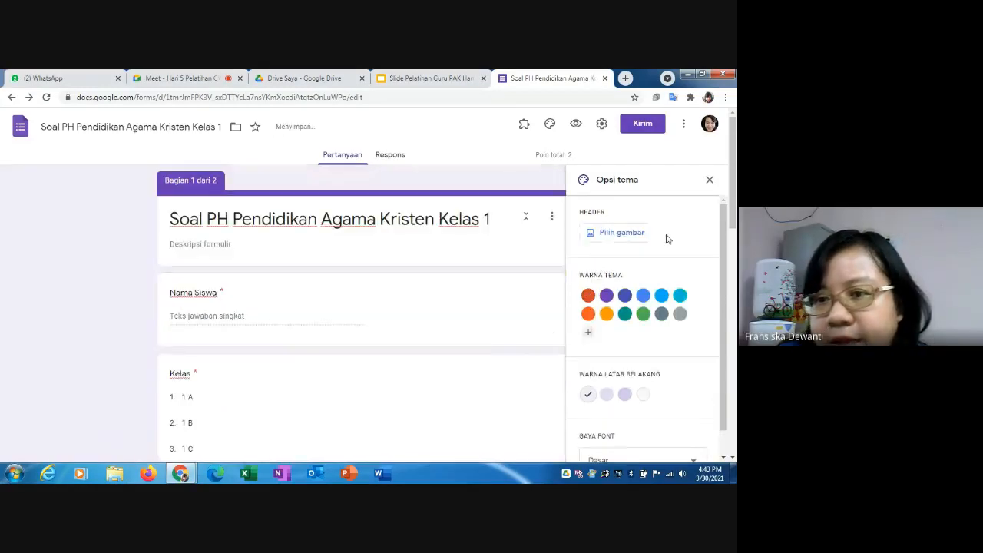
left_click(621, 233)
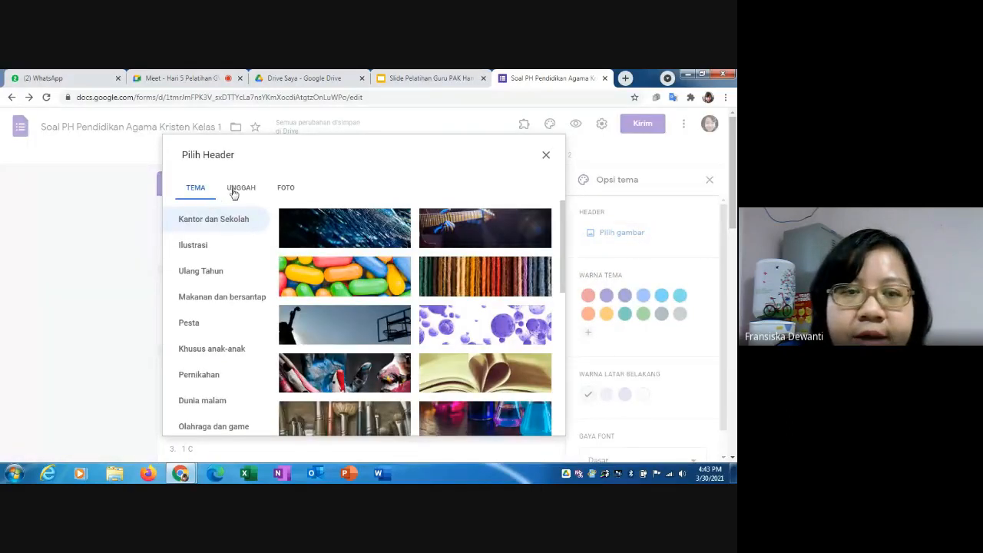
left_click(242, 192)
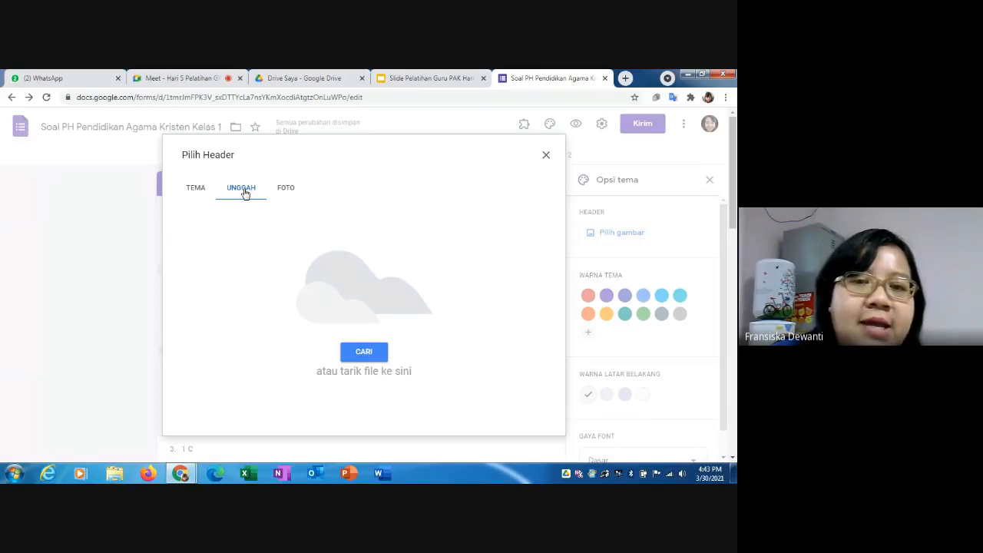
left_click(380, 359)
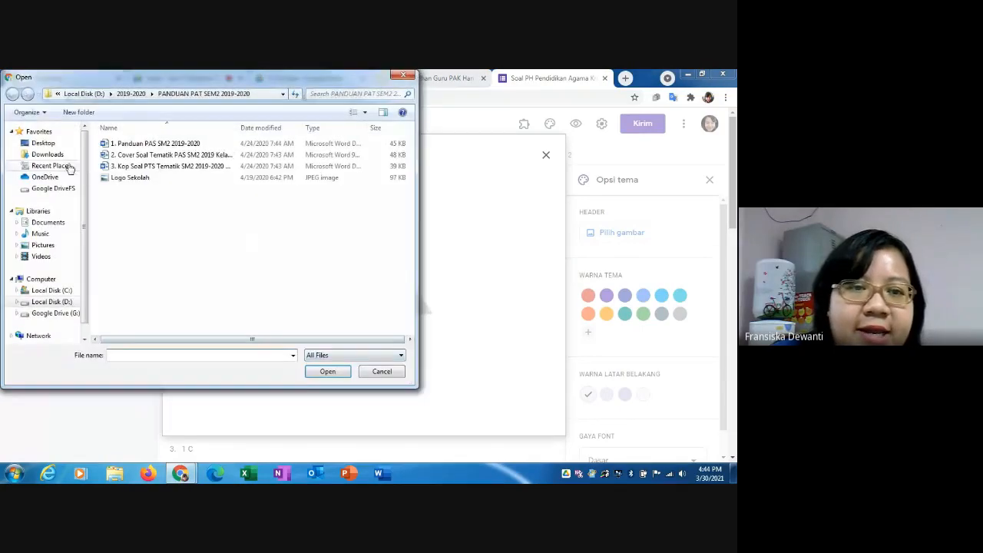
left_click(116, 180)
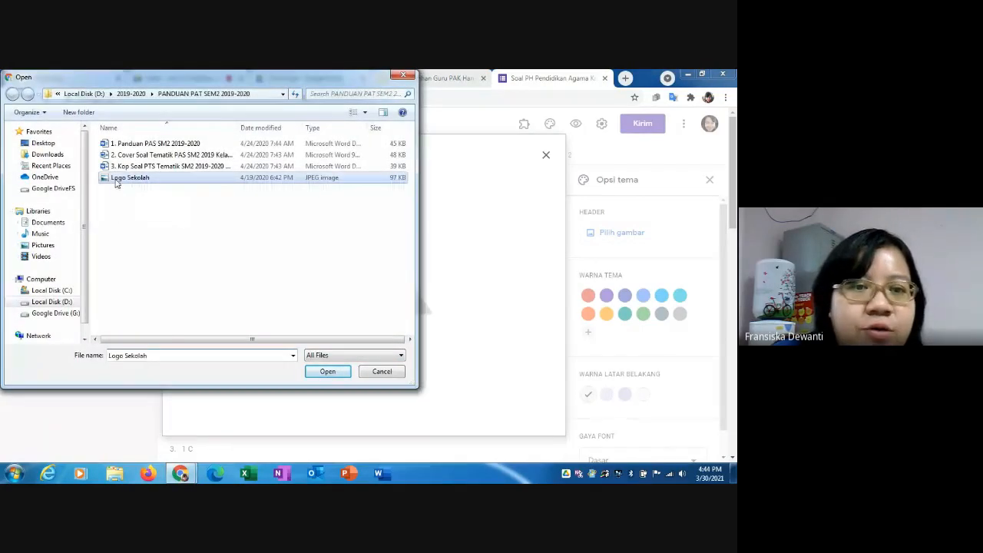
left_click(328, 372)
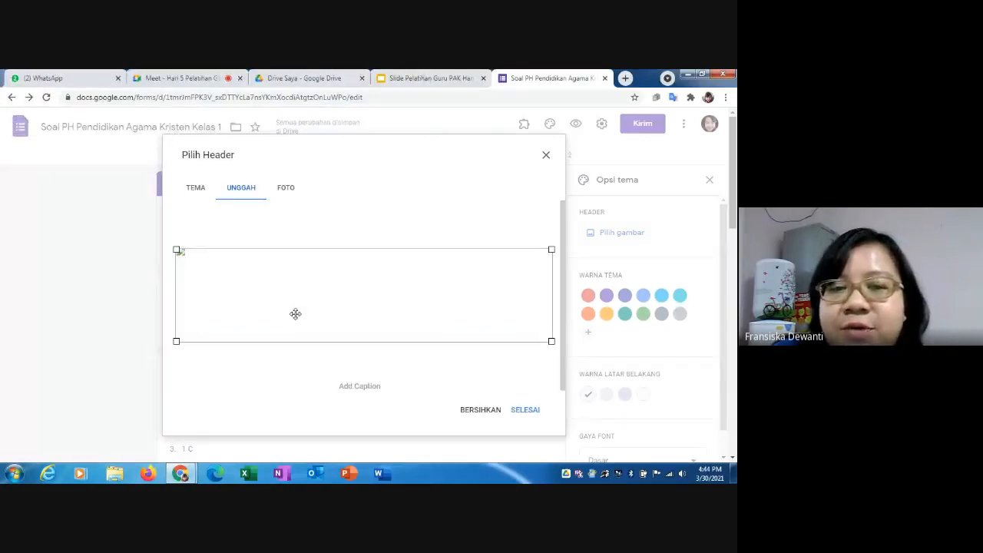
left_click(527, 413)
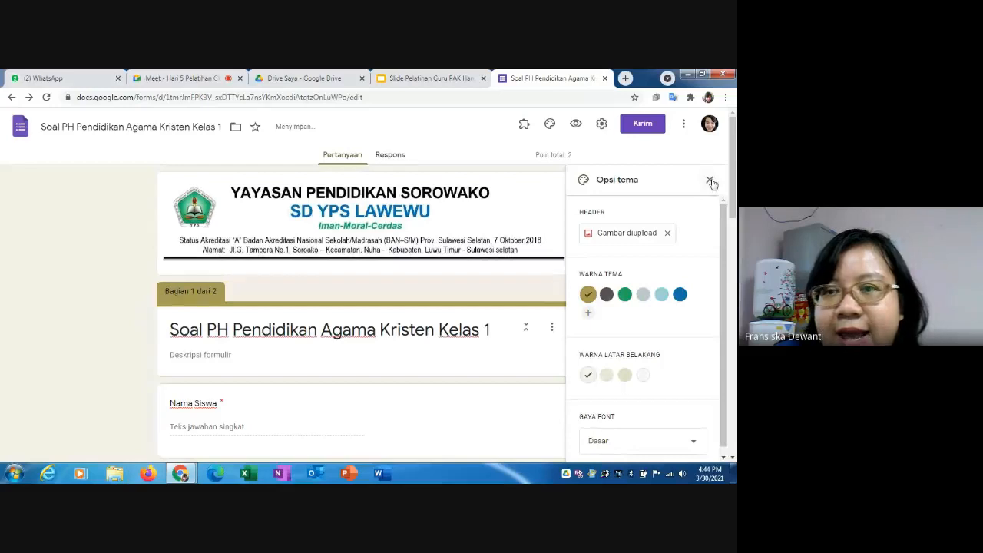
- Review the uploaded header image entry in the form's theme options and close them
left_click(709, 181)
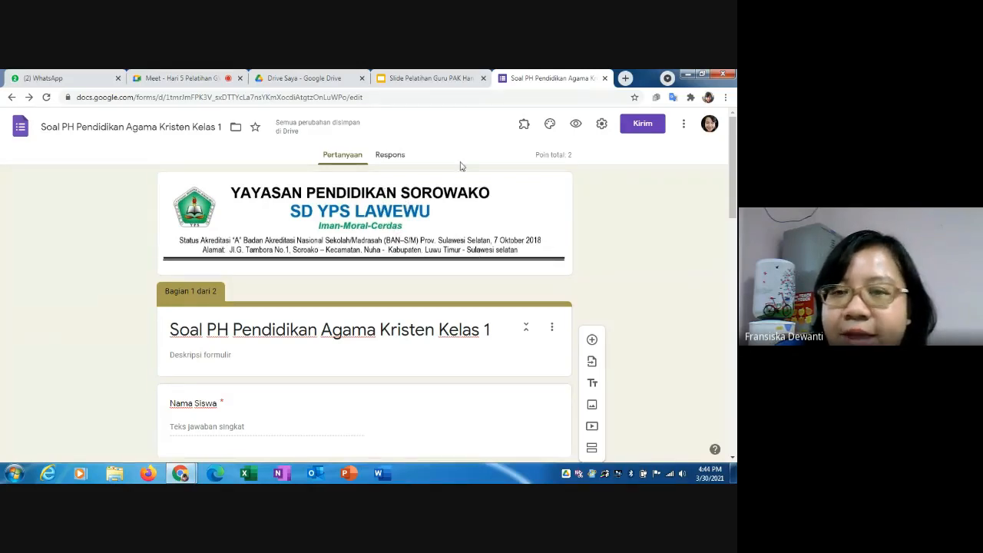
left_click(549, 126)
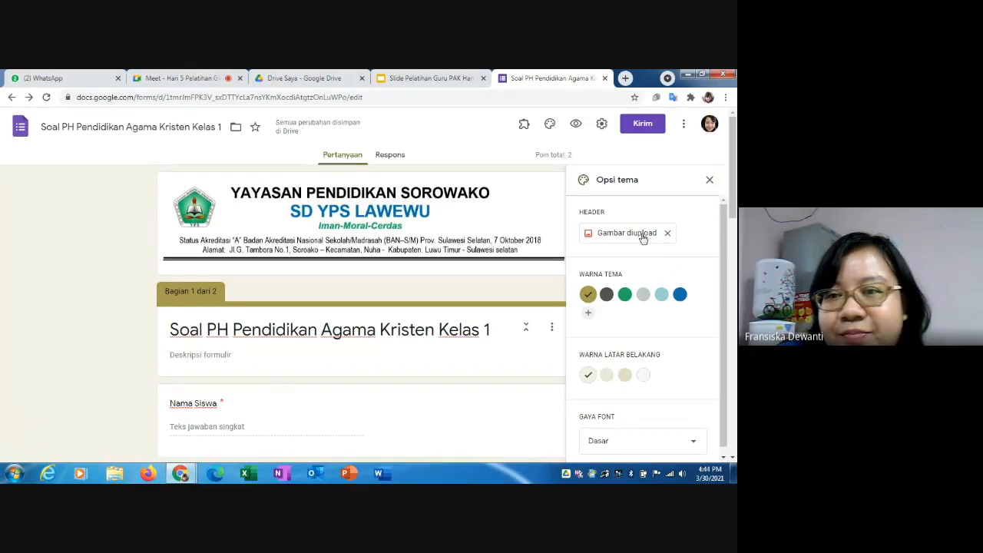
left_click(710, 180)
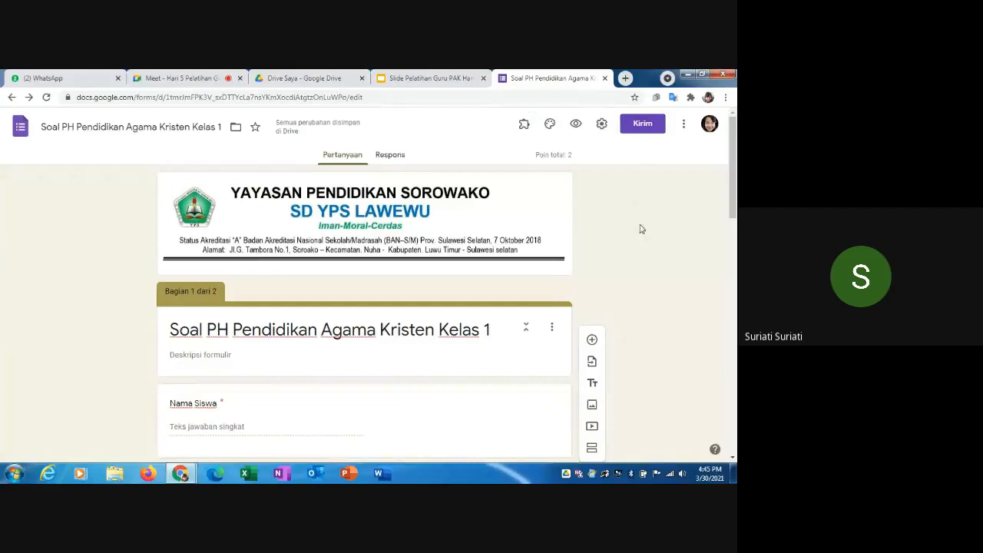
- In the form's general settings, enable "Kumpulkan alamat email" and remove the restriction to users of Kementerian Pendidikan dan Kebudayaan Indonesia (SD)
left_click(602, 125)
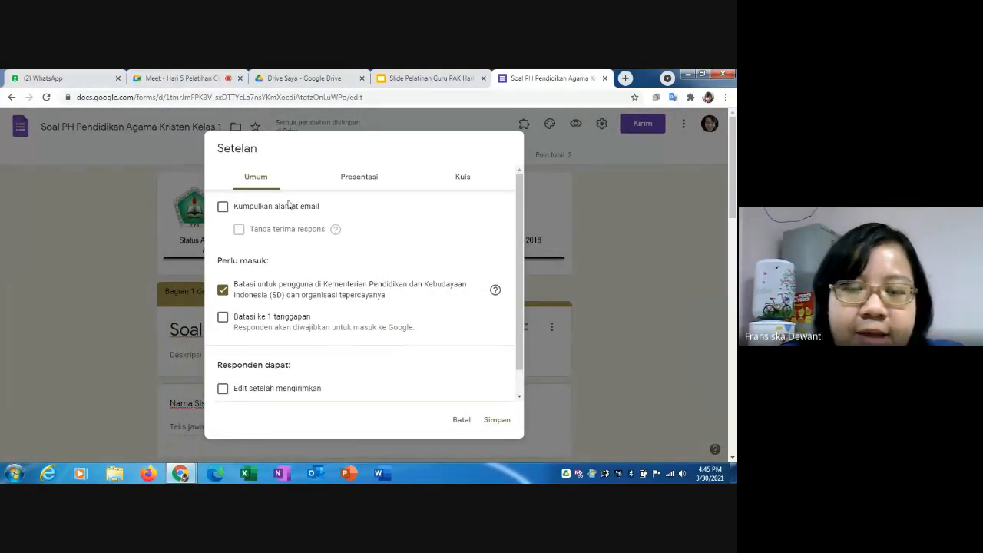
left_click(223, 207)
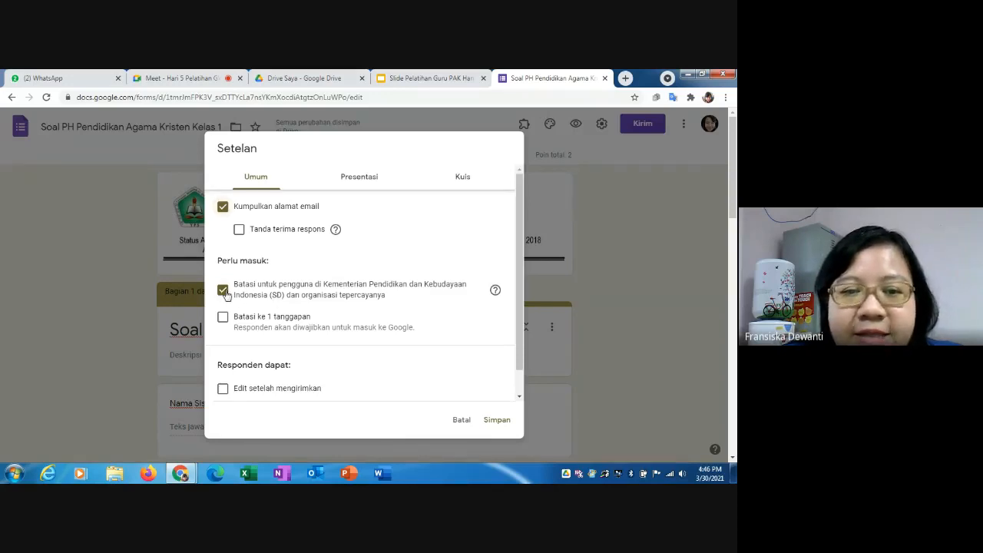
left_click(222, 290)
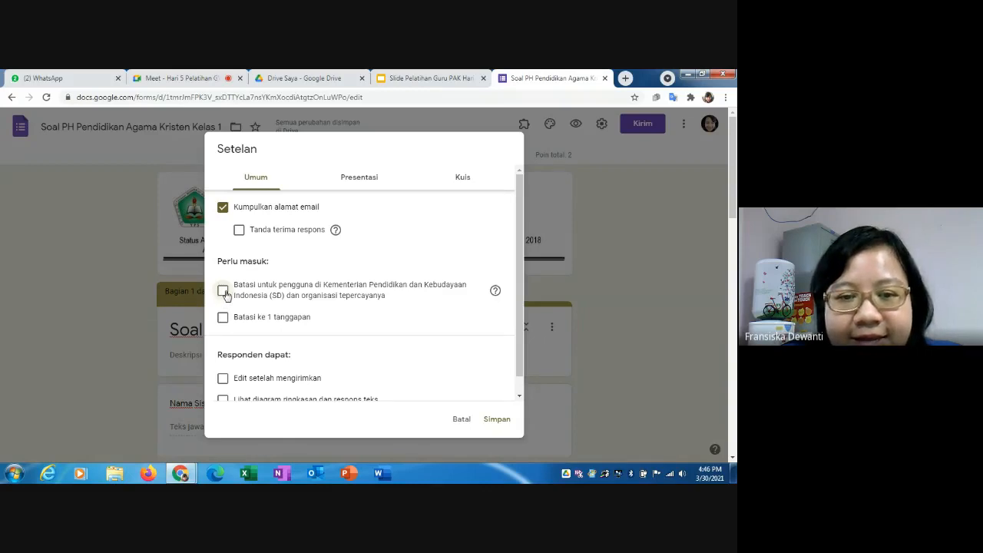
scroll(271, 334, "down", 1)
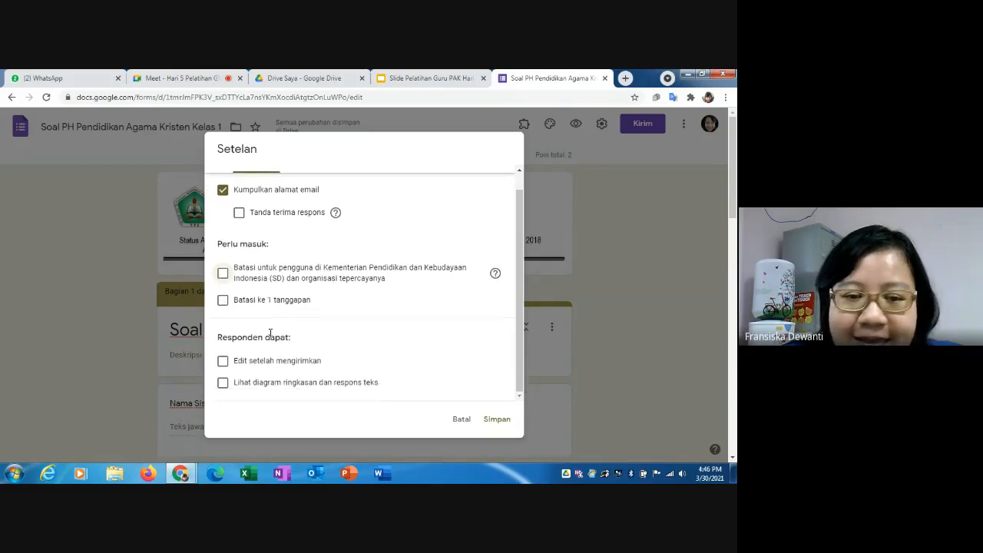
scroll(270, 334, "up", 1)
- Check the "Acak urutan pertanyaan" option in the form's presentation settings, leaving it off
left_click(367, 181)
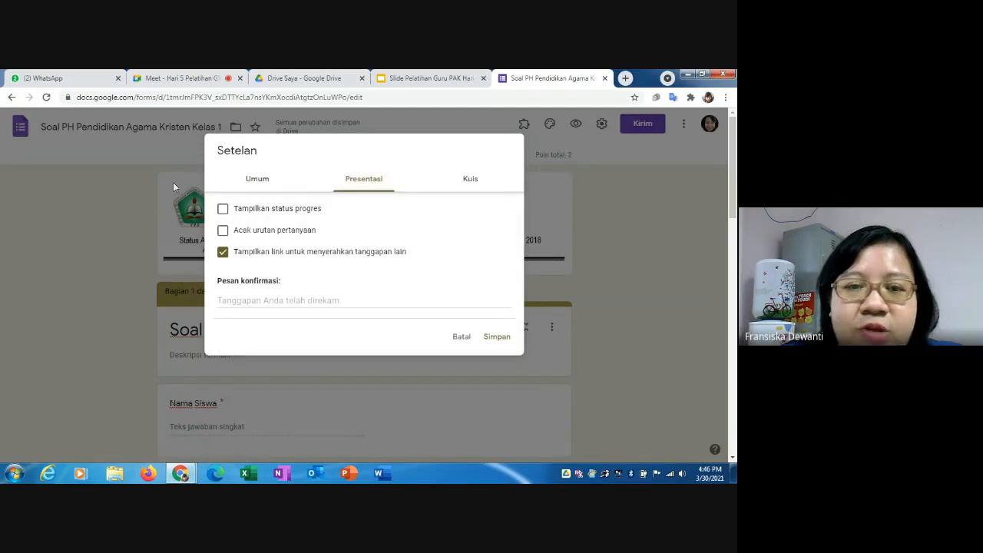
left_click(223, 230)
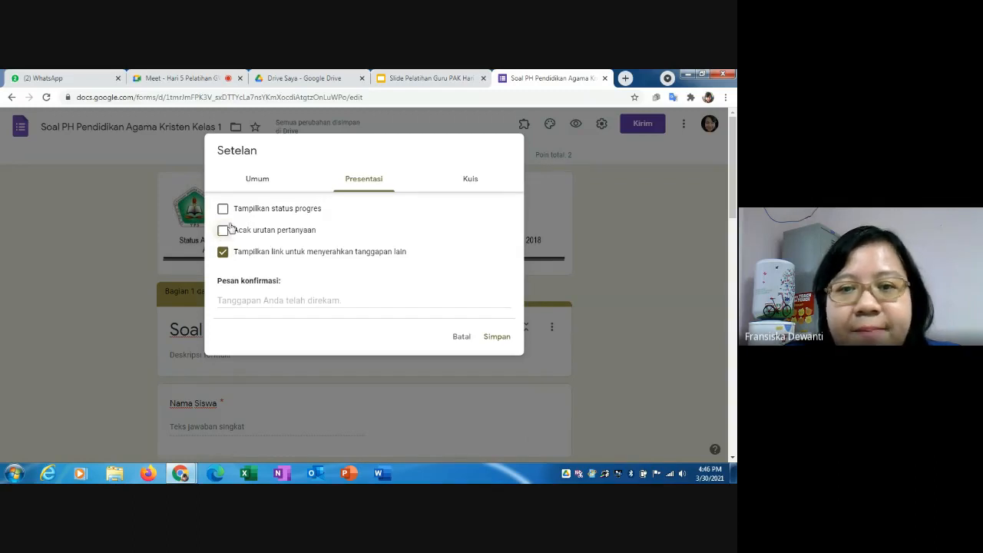
- In the quiz settings, try switching "Pertanyaan tak terjawab", "Jawaban yang benar" and "Nilai poin" off and back on for respondents
left_click(469, 182)
scroll(479, 199, "down", 2)
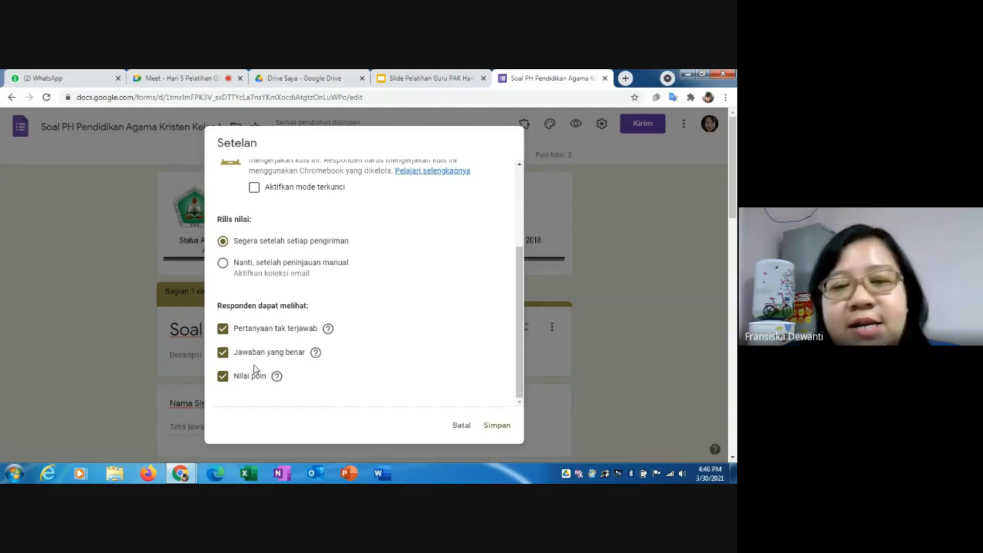
left_click(222, 329)
left_click(223, 353)
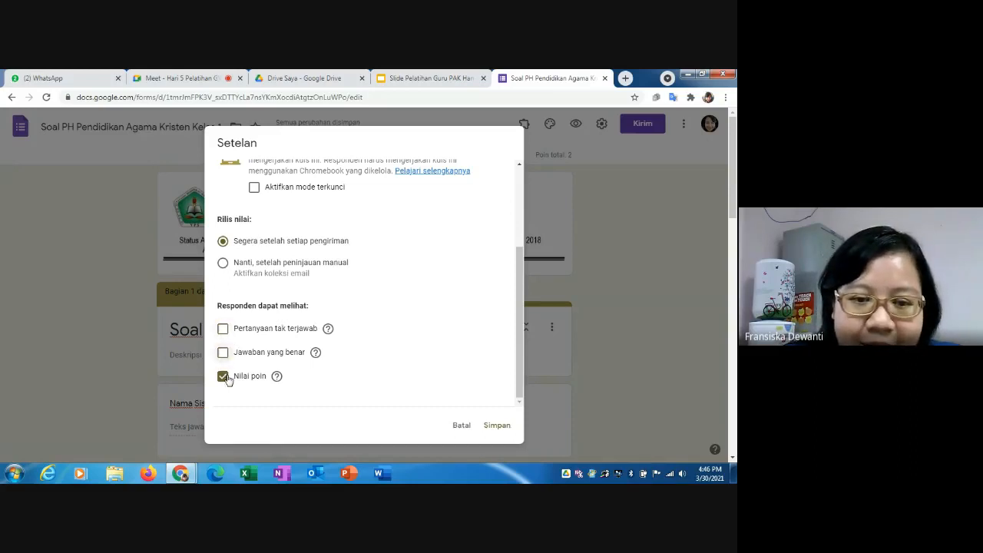
left_click(224, 377)
left_click(222, 329)
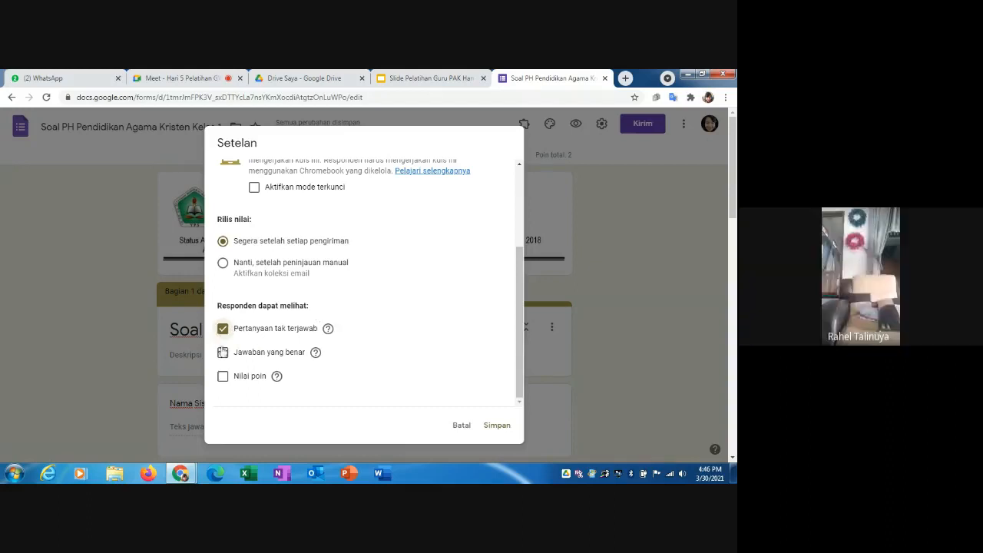
left_click(223, 352)
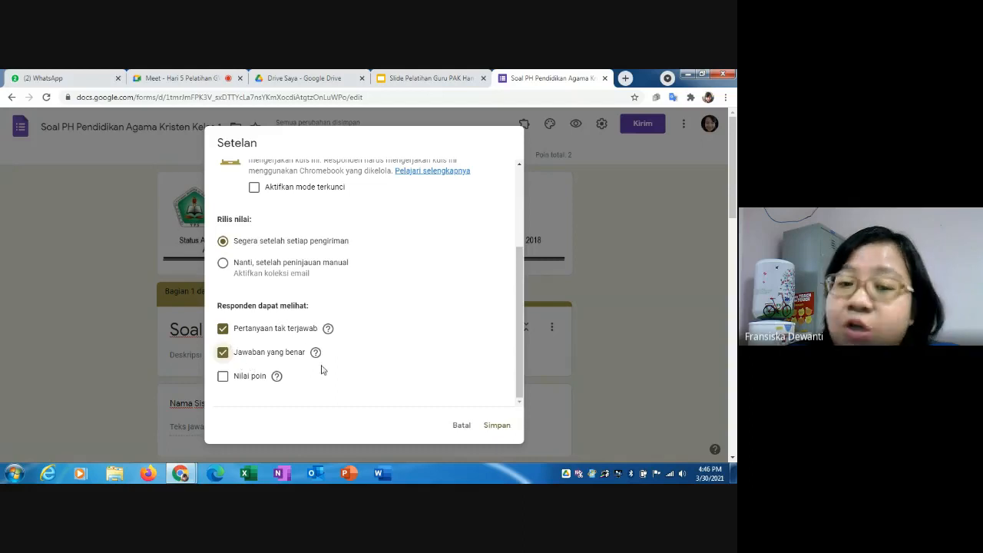
left_click(222, 378)
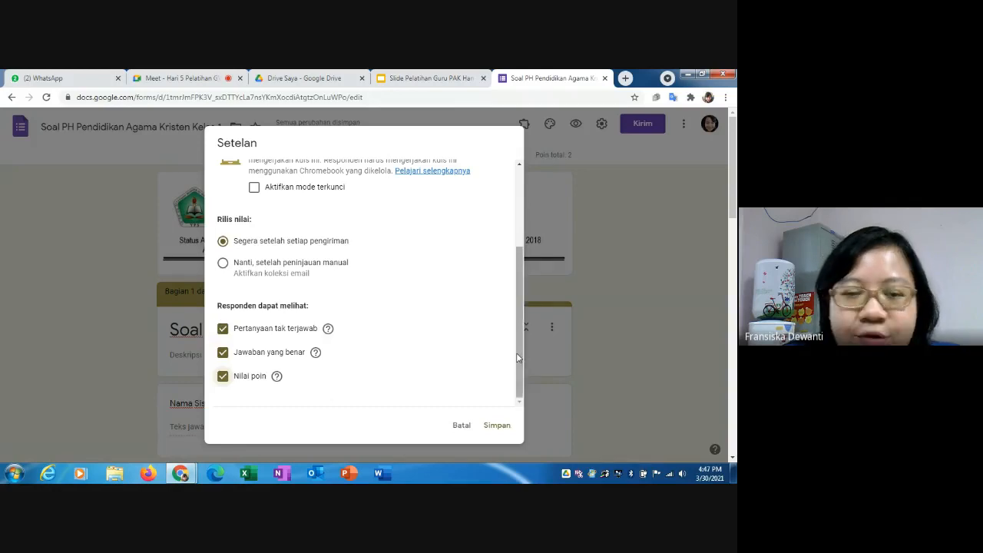
- Hide "Pertanyaan tak terjawab", "Jawaban yang benar" and "Nilai poin" from quiz respondents and save the form settings
scroll(520, 312, "up", 3)
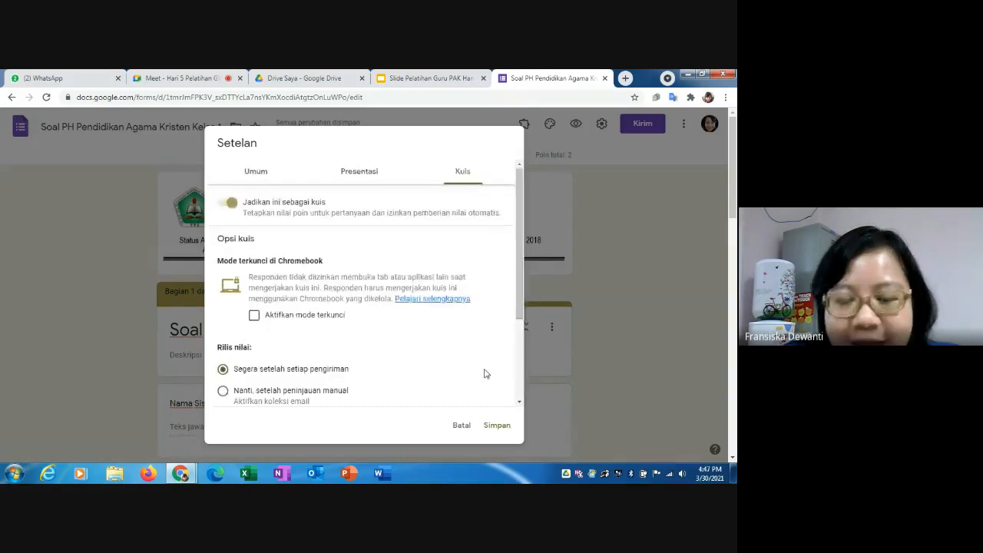
scroll(384, 307, "down", 3)
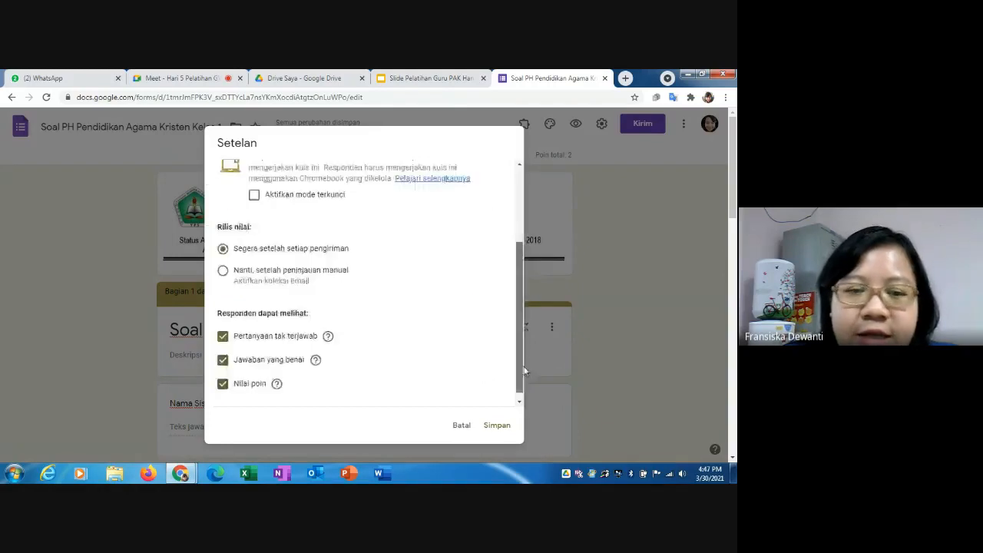
left_click(222, 328)
left_click(223, 353)
left_click(223, 375)
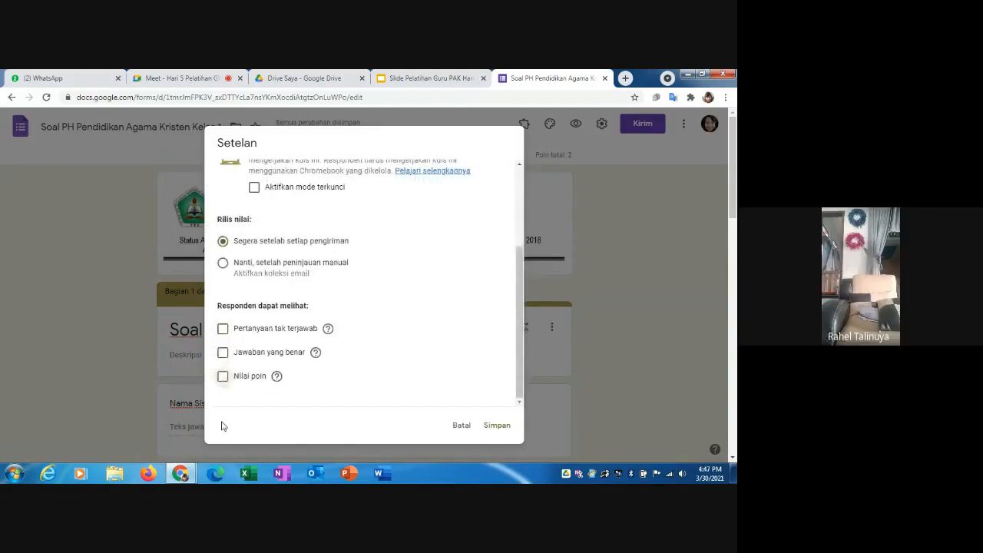
left_click(485, 427)
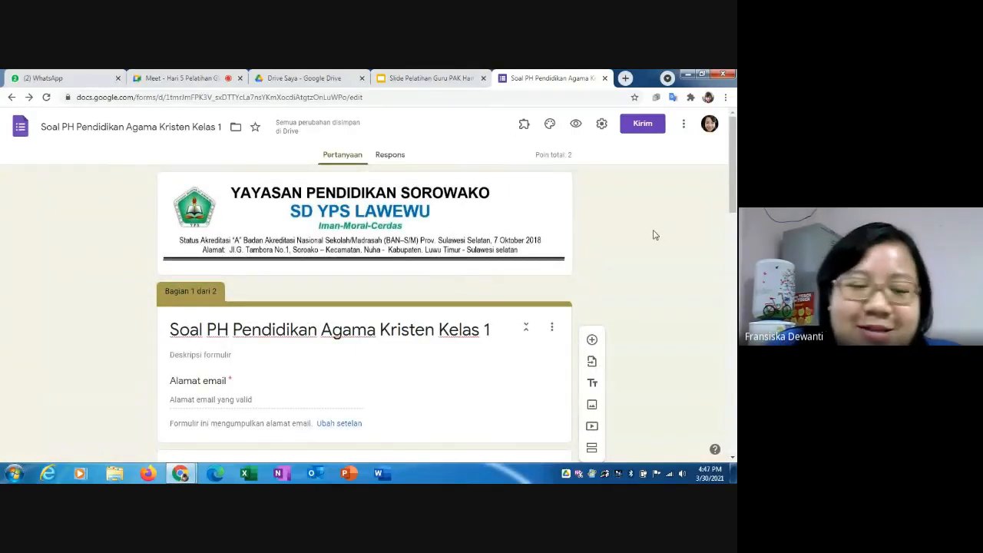
- Look over the link and email options for sending the form, including the email recipient field
left_click(645, 131)
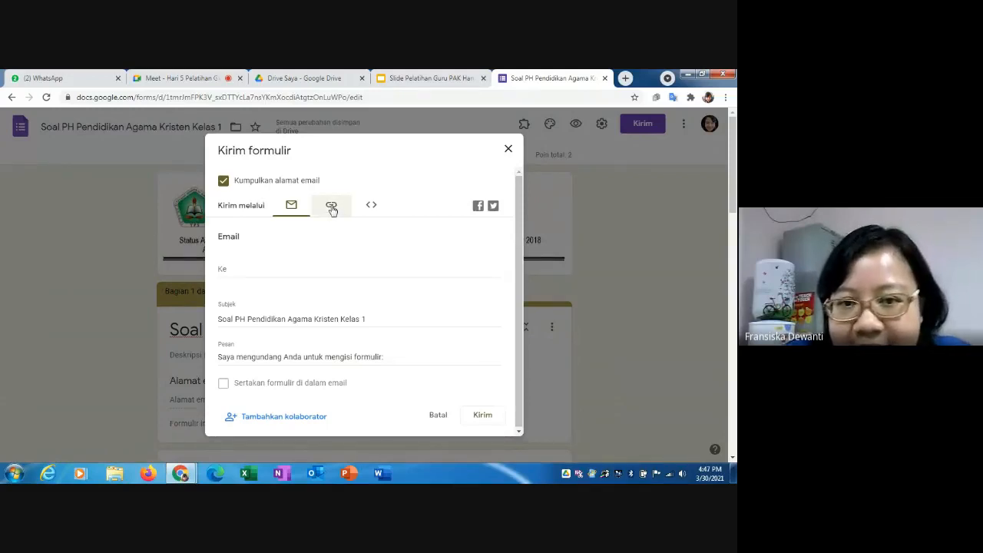
left_click(332, 207)
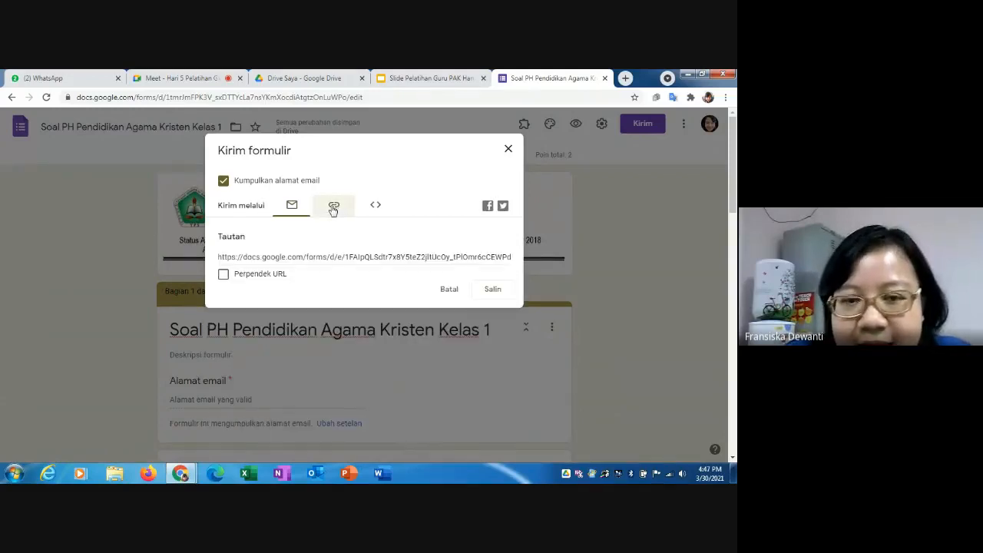
left_click(292, 206)
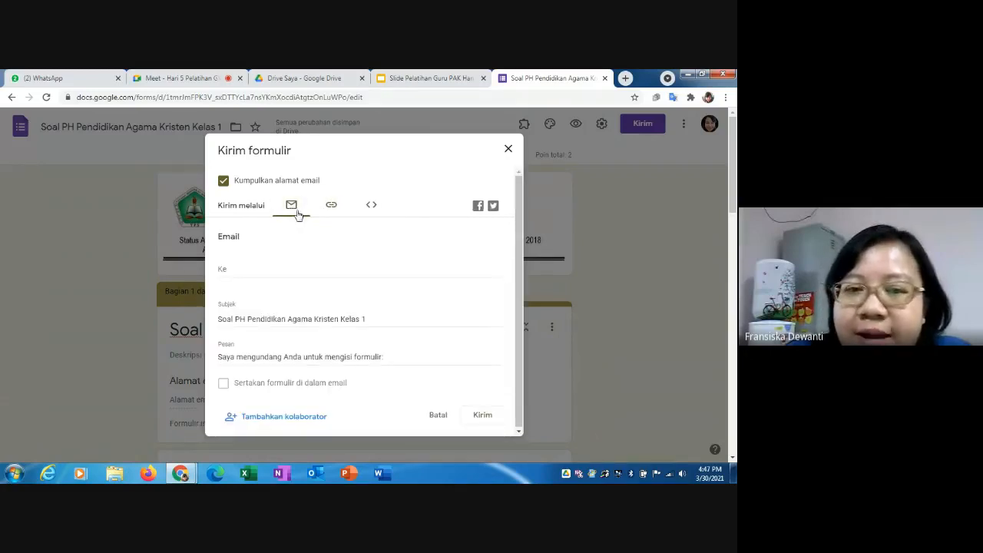
left_click(224, 271)
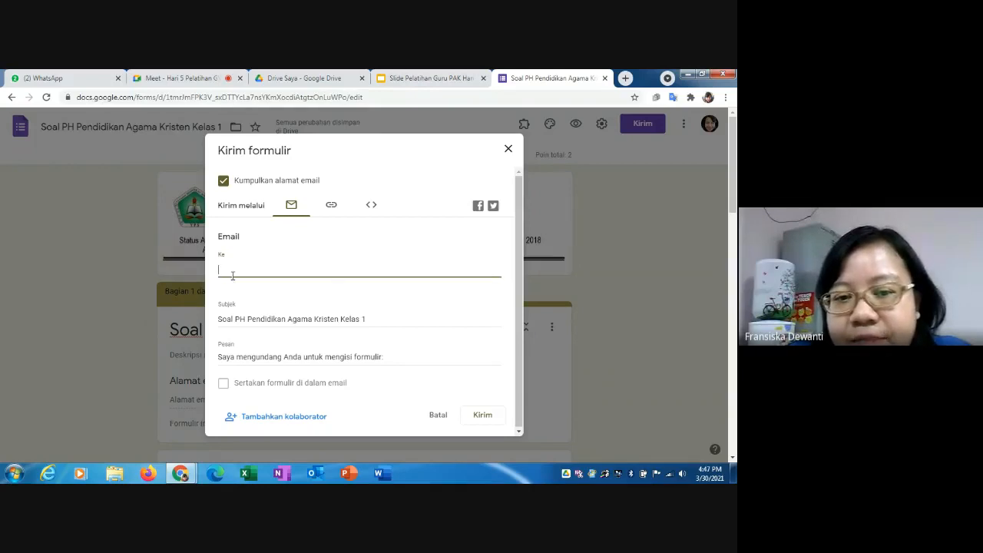
- Copy the form's unshortened share link and close the sending options
left_click(330, 208)
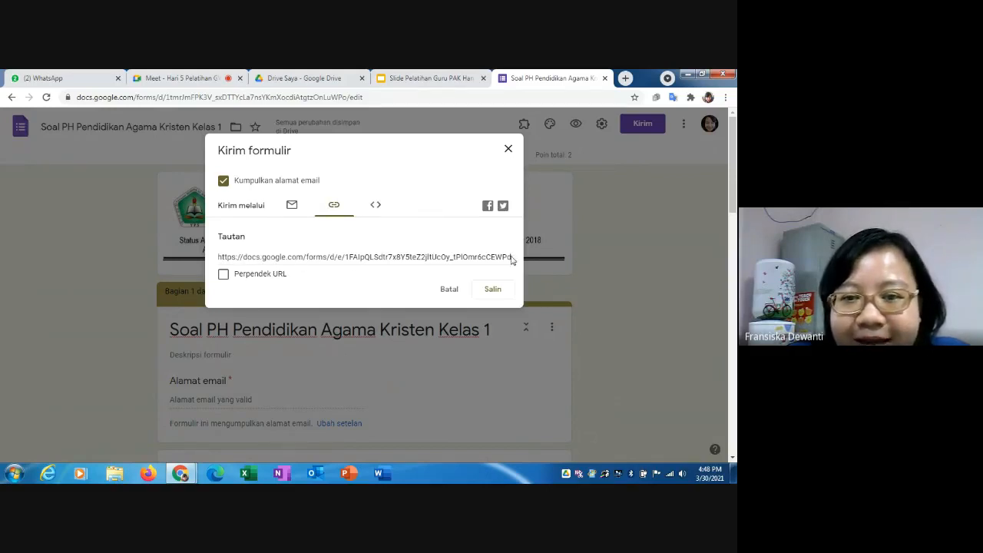
left_click(494, 293)
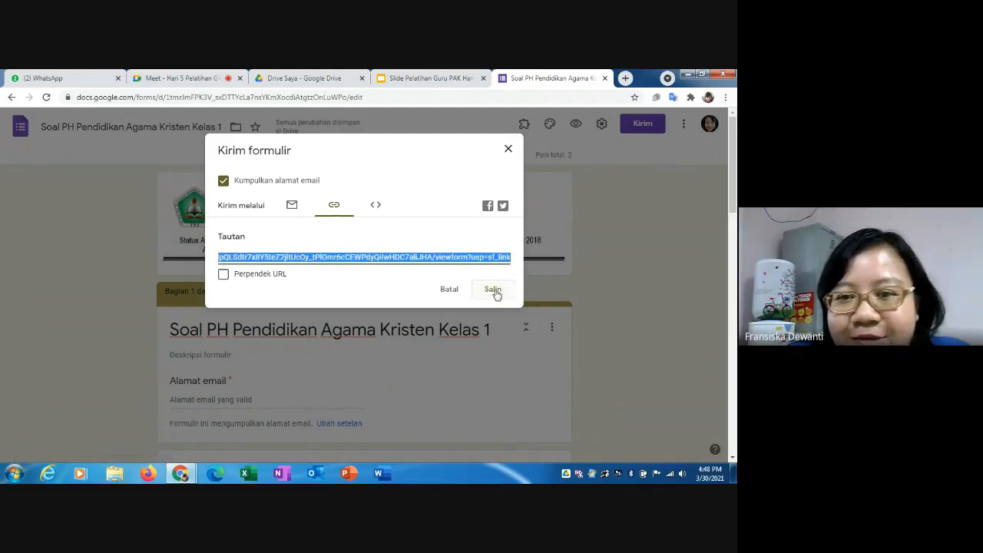
left_click(495, 292)
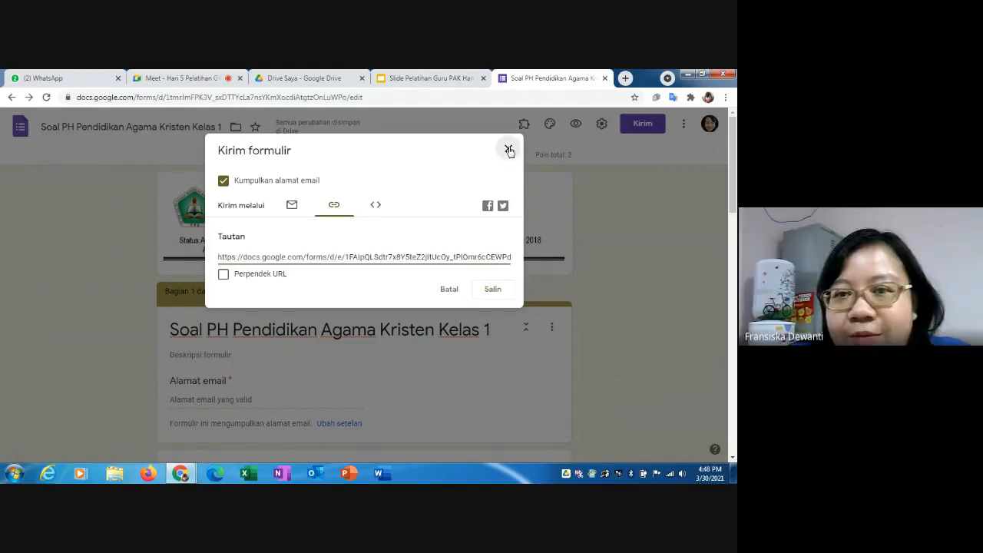
left_click(508, 151)
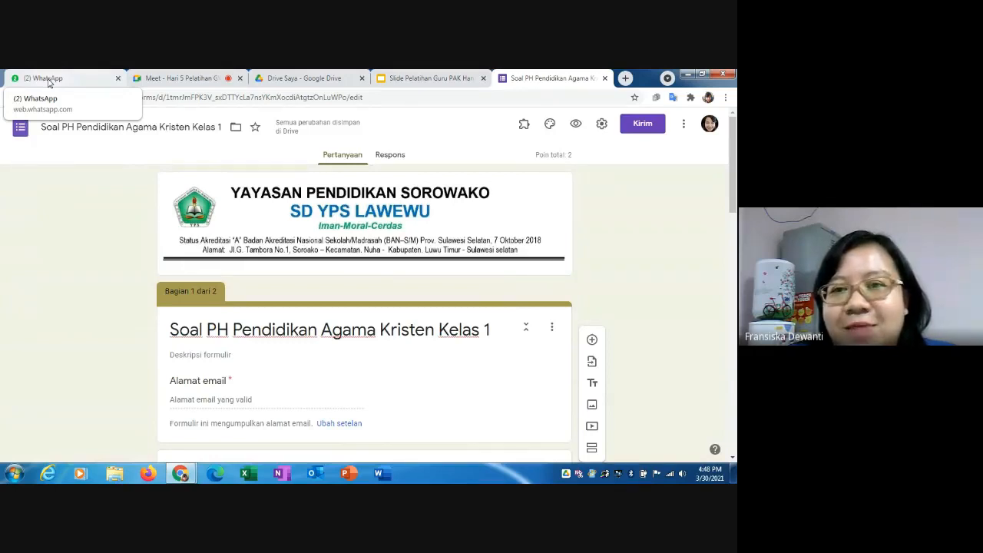
- Switch to the Google Meet call and send the copied form link to everyone in the meeting chat
left_click(178, 80)
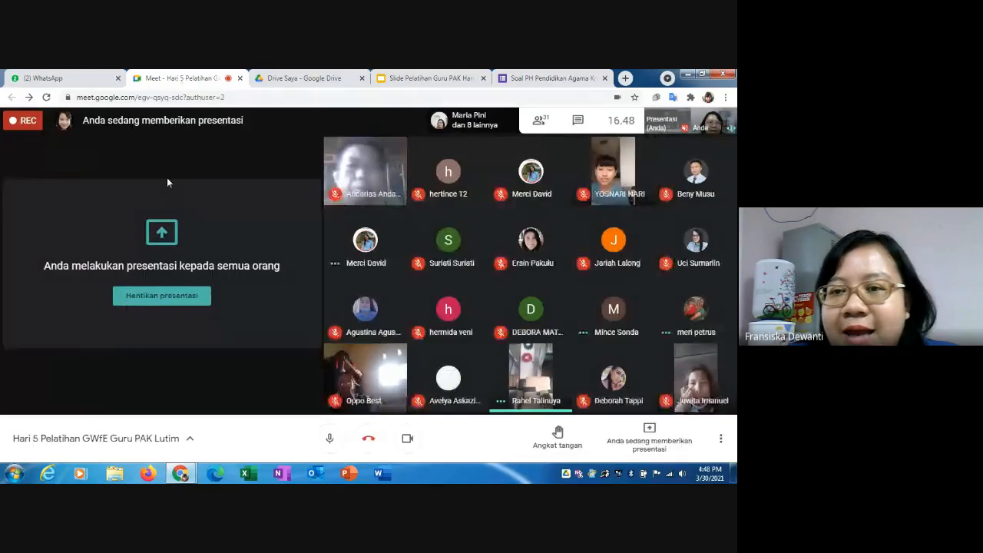
left_click(578, 122)
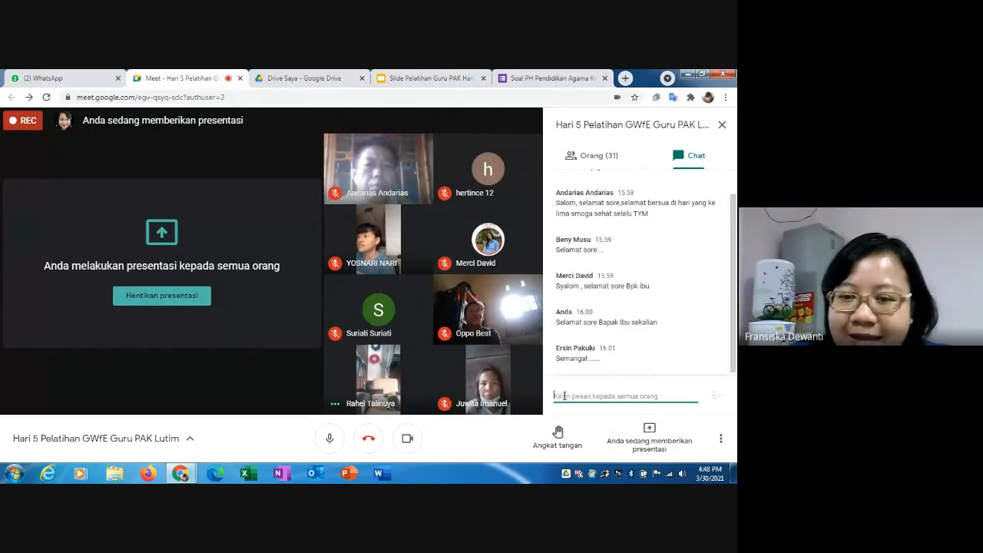
right_click(565, 395)
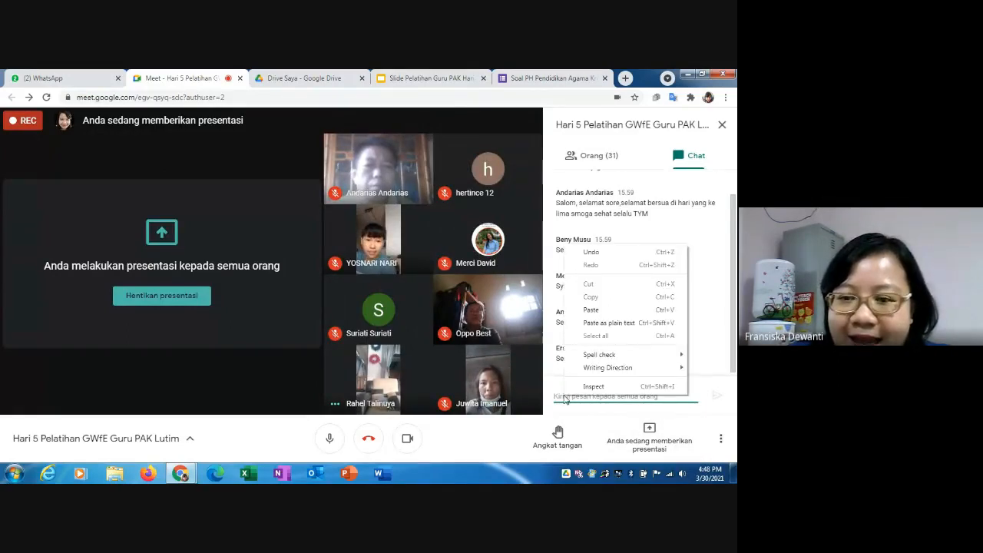
left_click(586, 311)
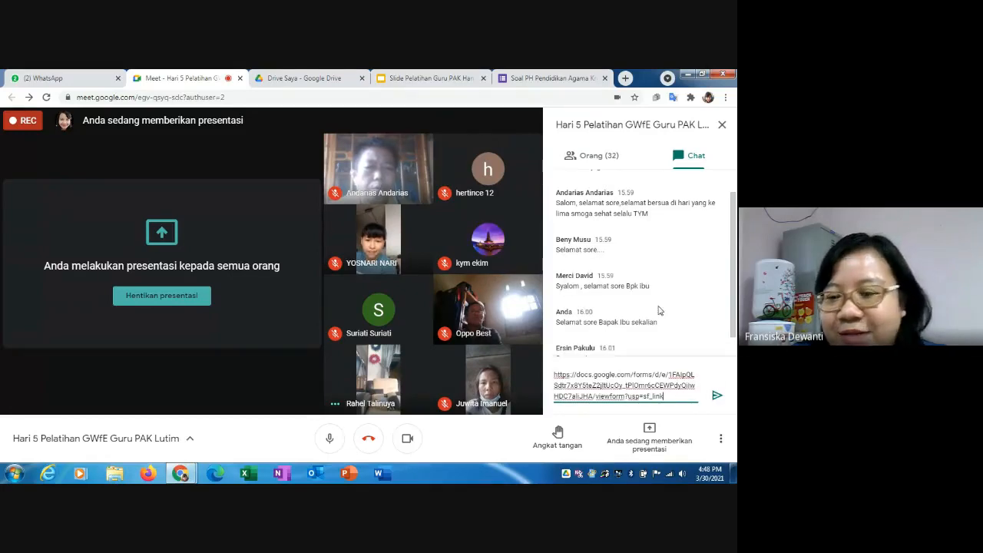
left_click(717, 396)
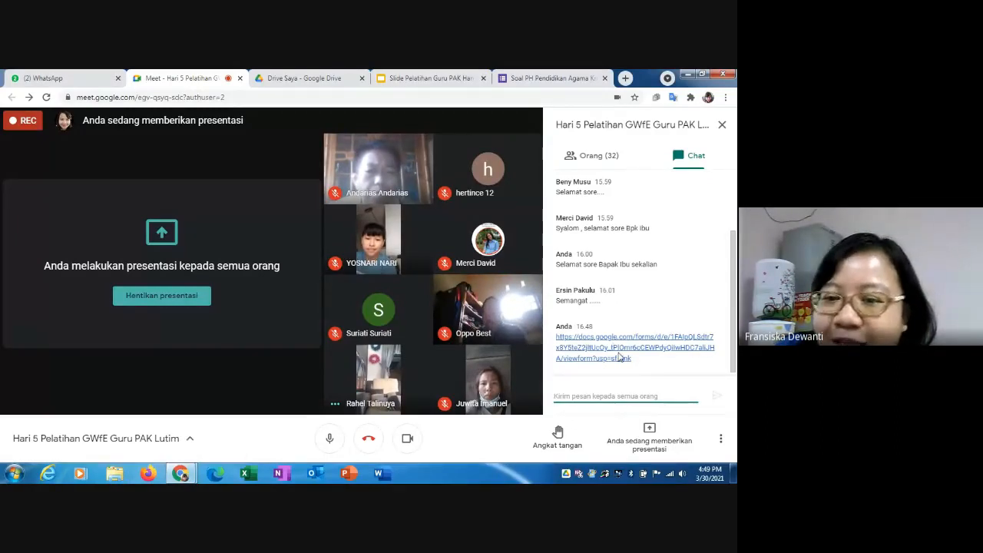
- Return to the quiz form in Google Forms and preview its respondent view with the email, "Nama Siswa" and "Kelas" fields
left_click(508, 78)
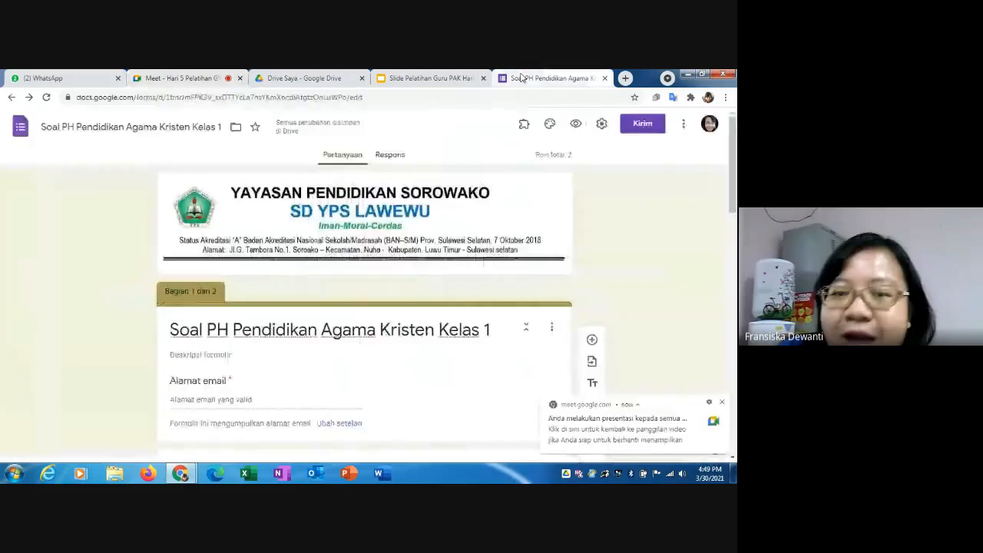
left_click(722, 402)
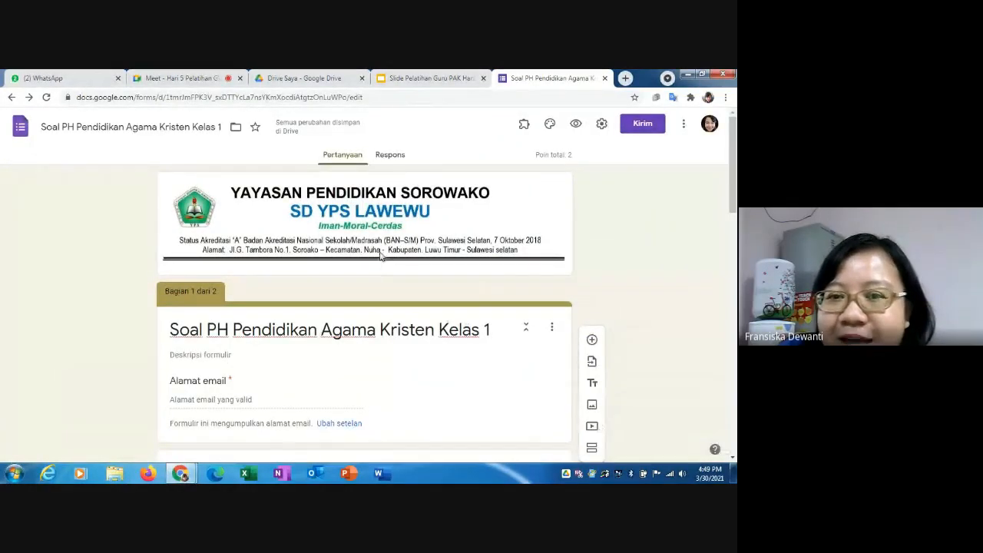
left_click(576, 125)
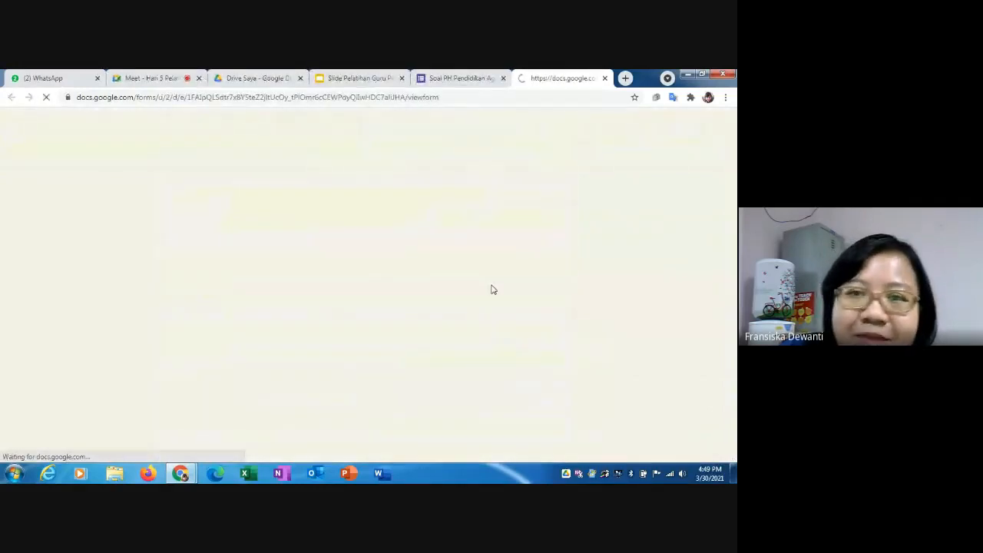
scroll(307, 322, "down", 2)
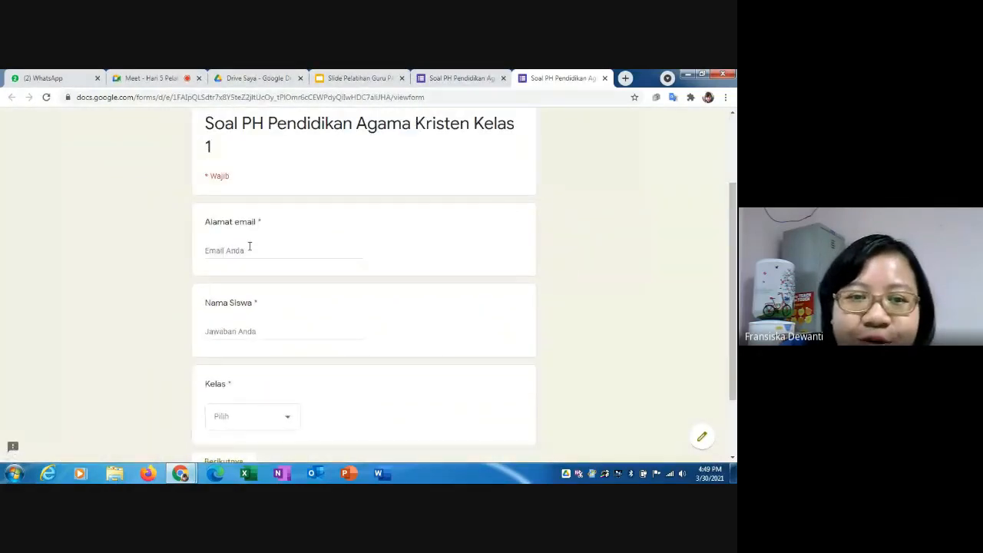
- Look over the rest of the quiz's respondent view, check the link in the Google Meet chat and close the chat
scroll(254, 326, "down", 1)
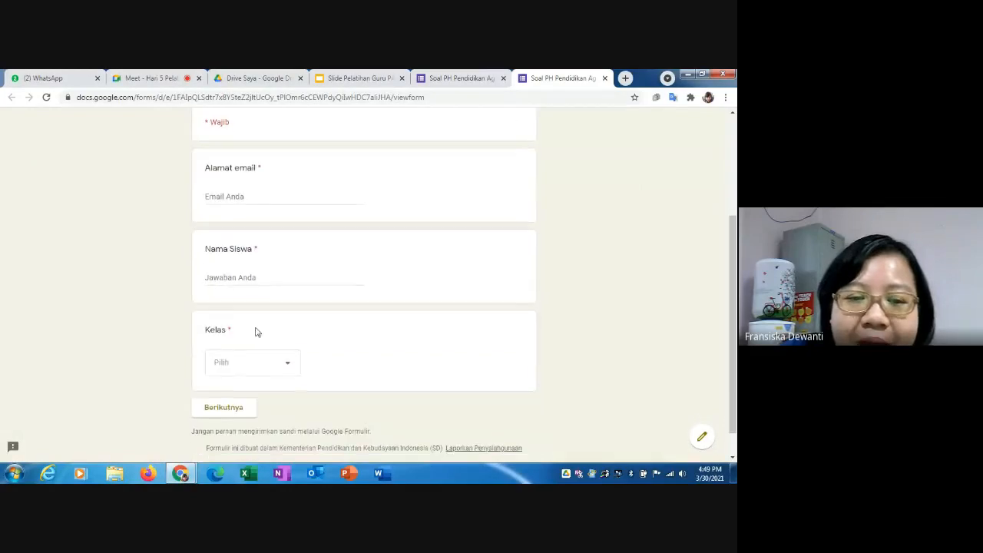
scroll(253, 362, "down", 1)
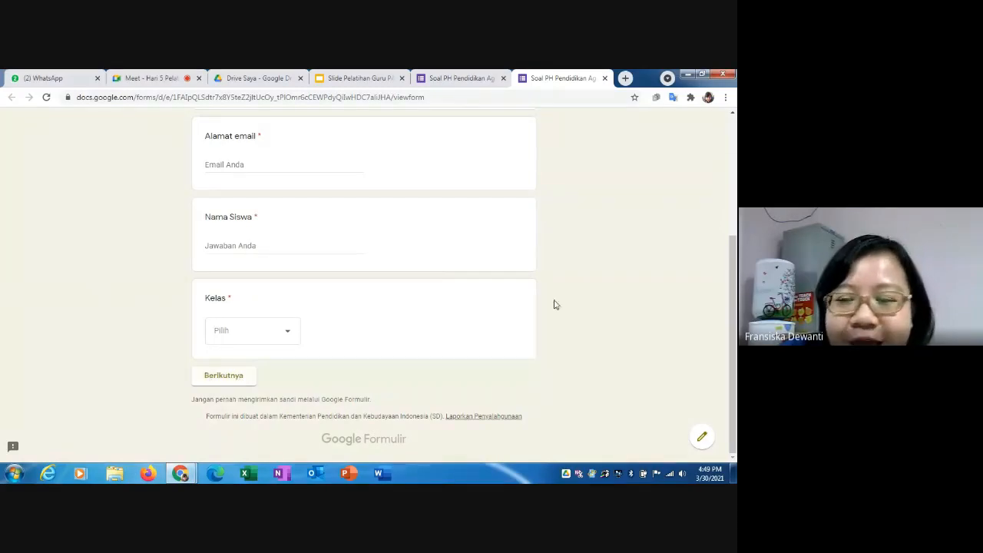
left_click(141, 83)
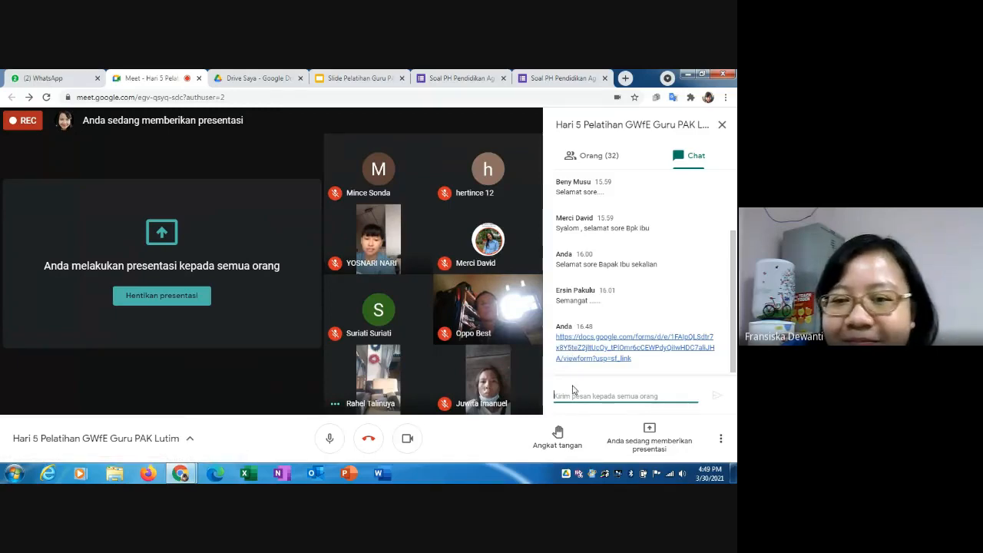
left_click(722, 125)
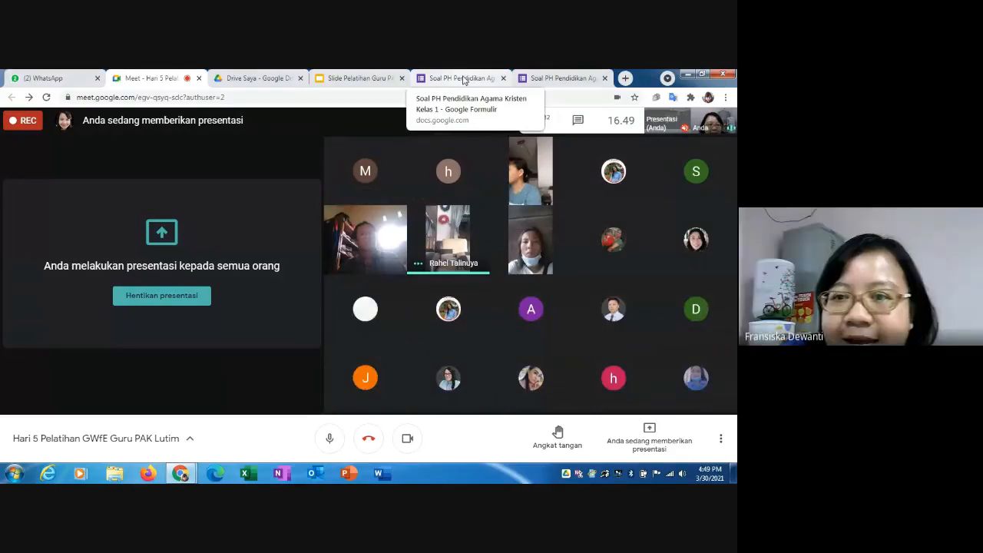
- Return to the quiz editor in Google Forms, copy the form's unshortened share link again and close the sending options
left_click(463, 79)
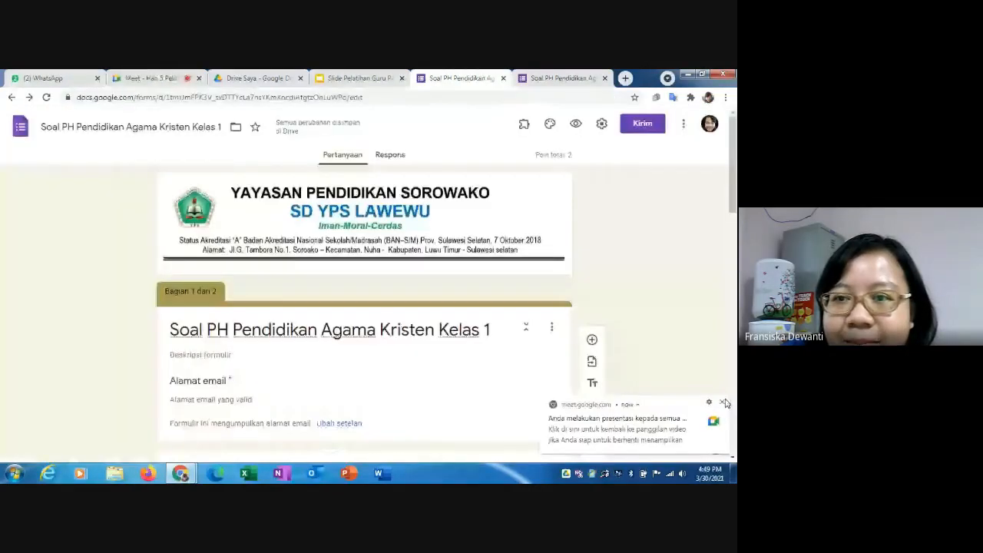
left_click(725, 403)
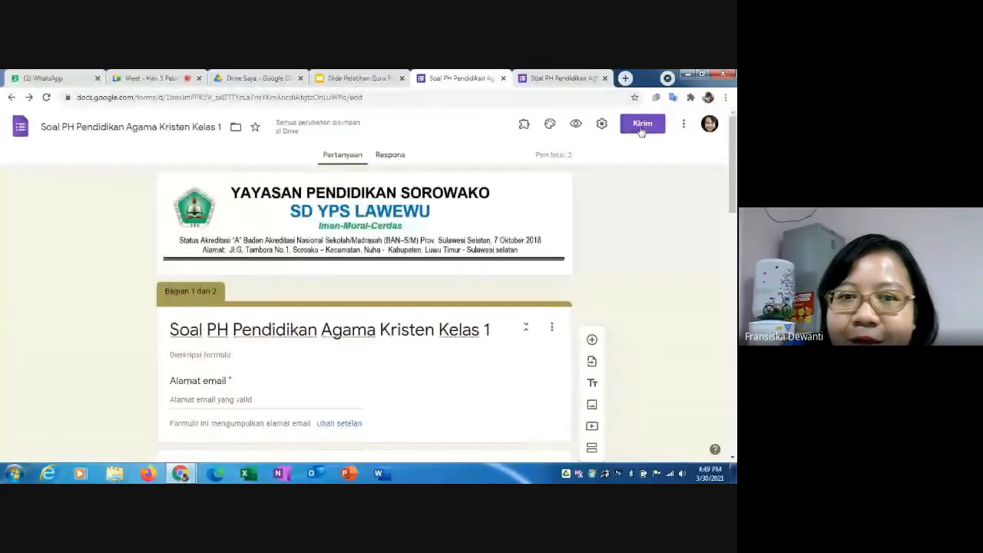
left_click(640, 125)
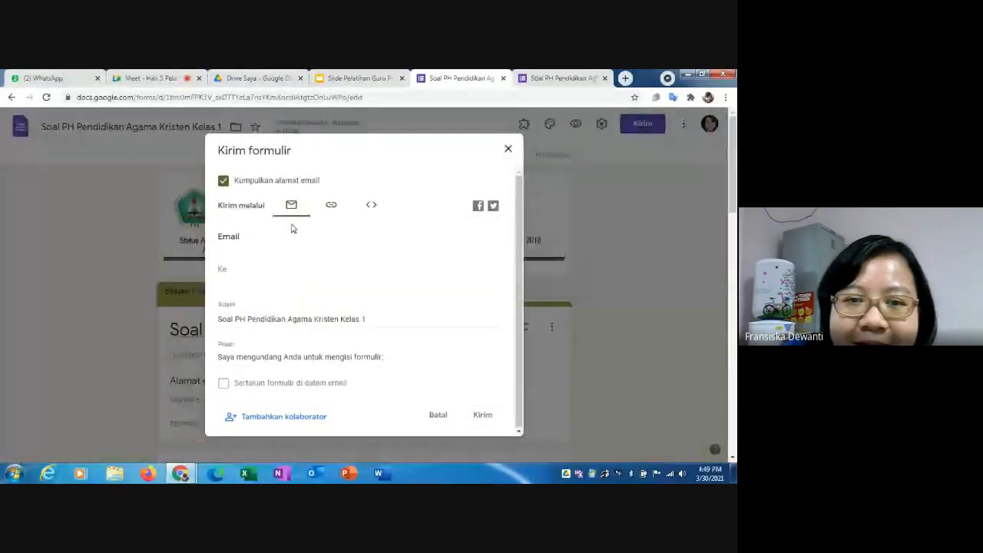
left_click(332, 207)
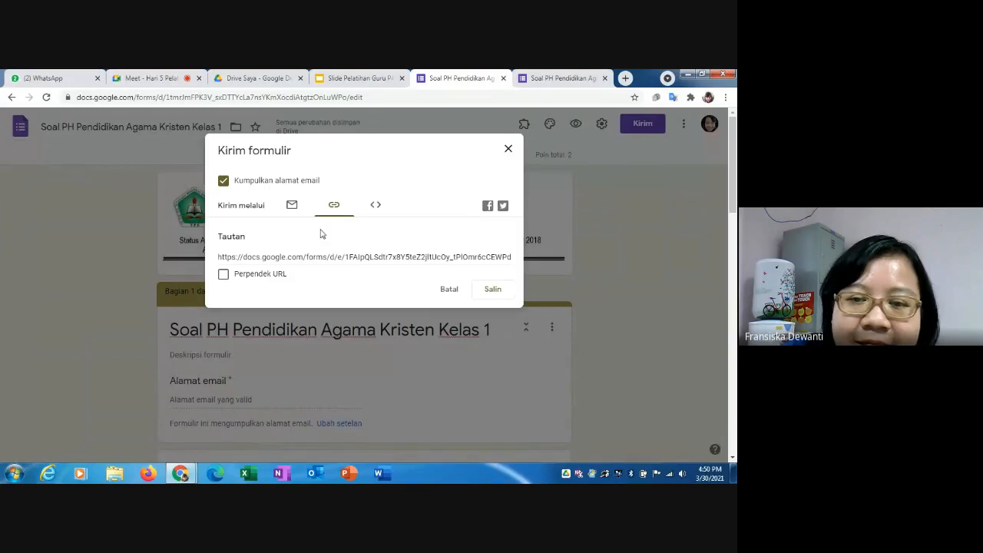
left_click(495, 292)
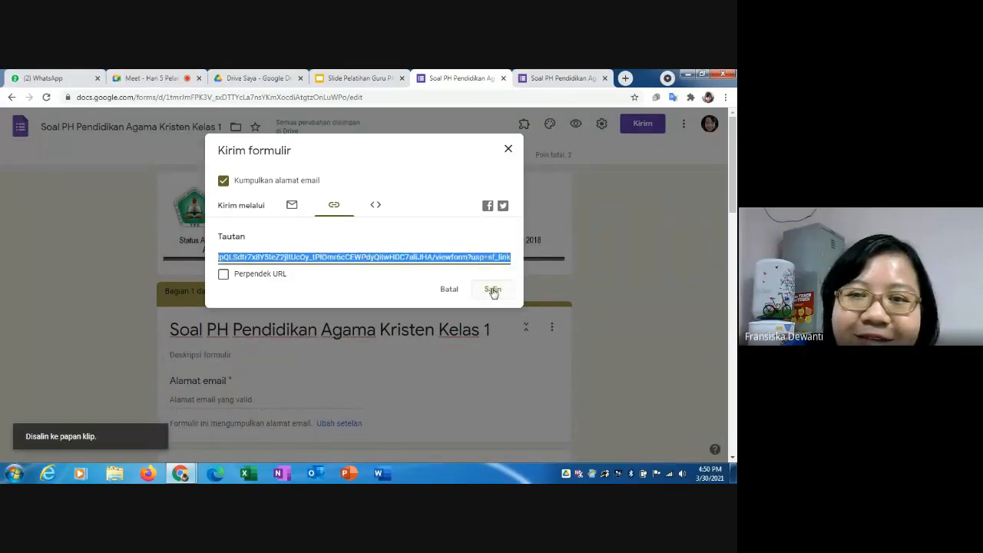
left_click(508, 151)
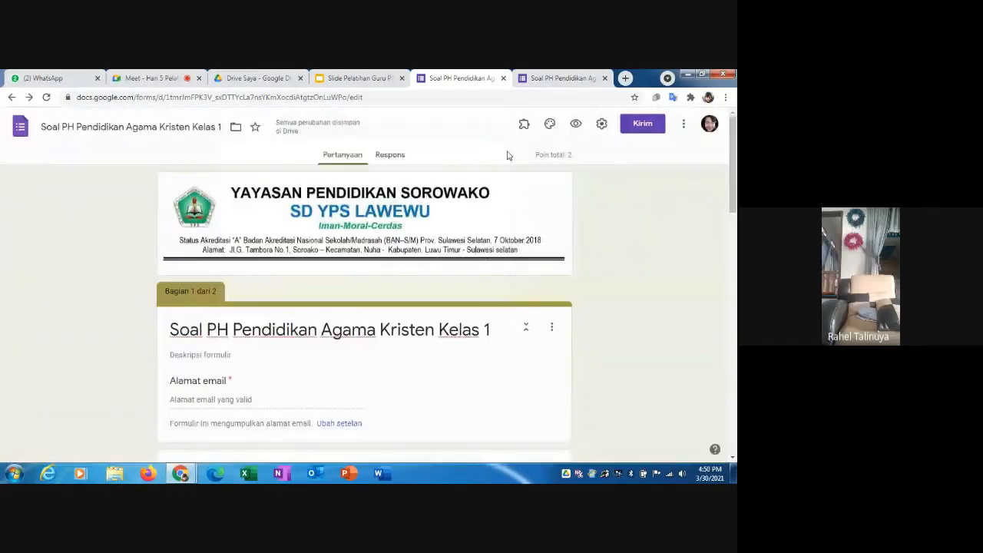
- Switch to the Google Meet call, read the new messages in the meeting chat and close the chat
left_click(141, 80)
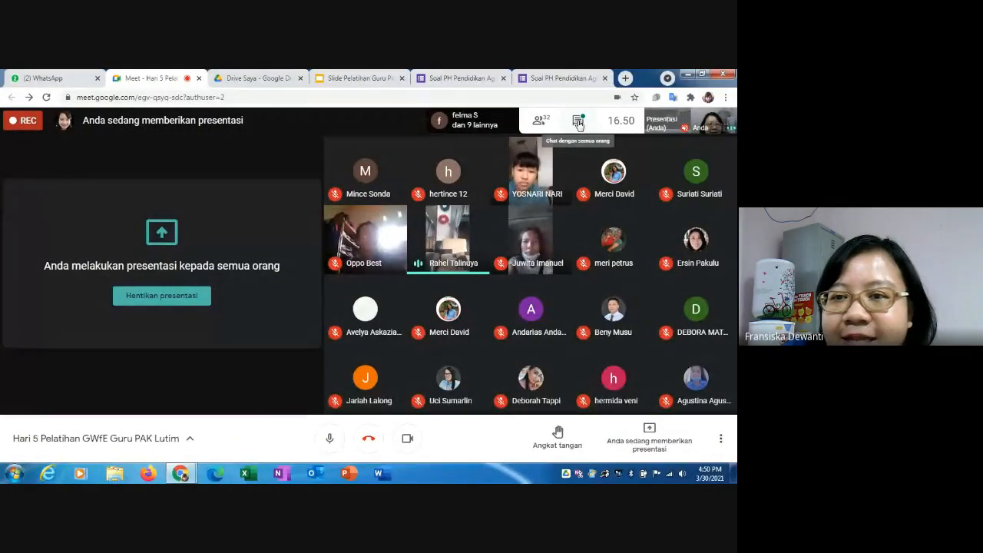
left_click(578, 124)
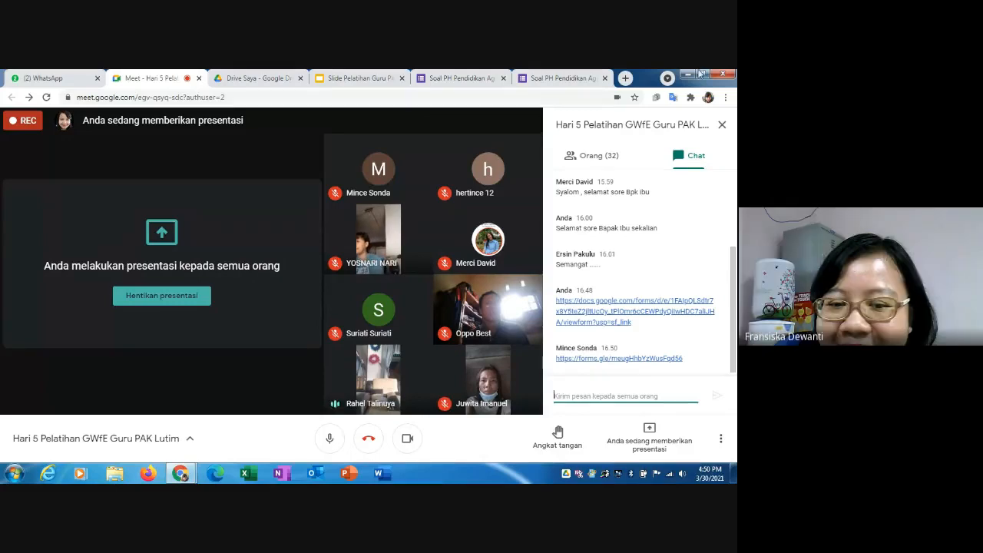
left_click(723, 125)
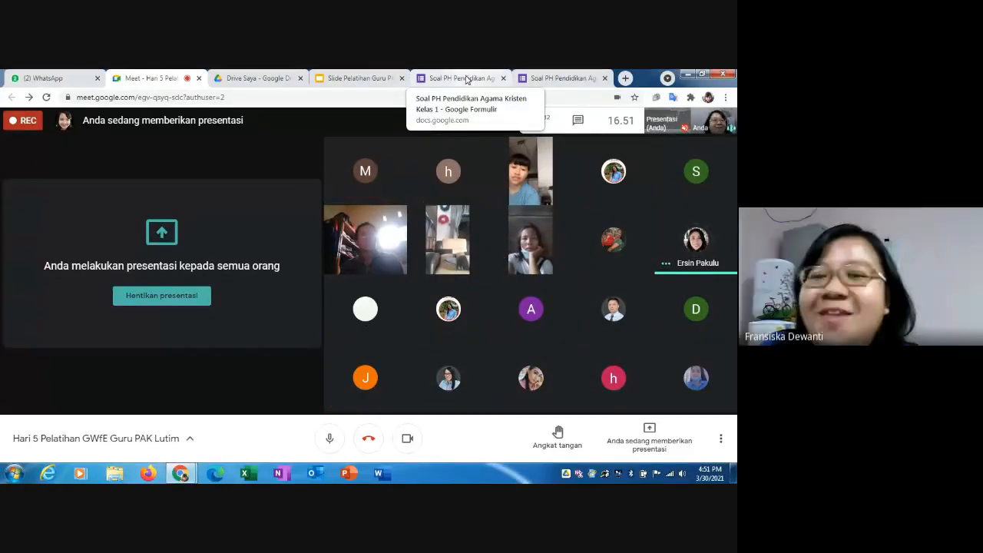
- Return to the quiz editor in Google Forms and enable "Acak urutan opsi" for the question "Alam semesta diciptakan oleh ....."
left_click(466, 79)
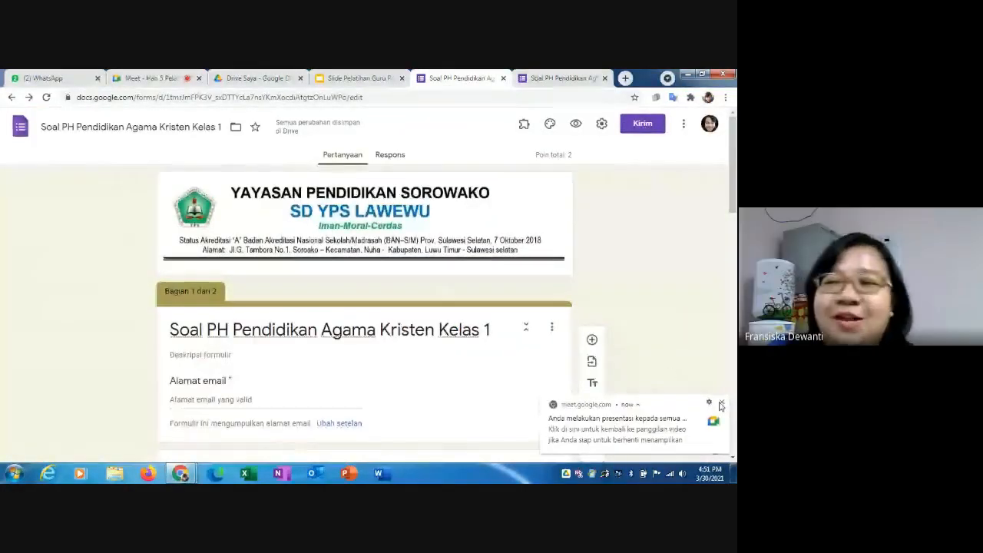
scroll(365, 307, "down", 10)
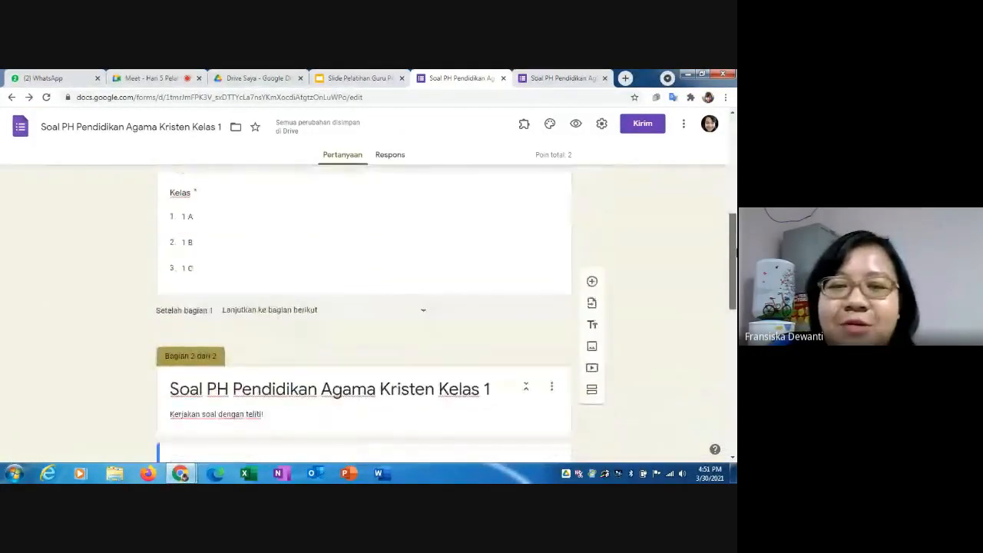
scroll(365, 307, "down", 2)
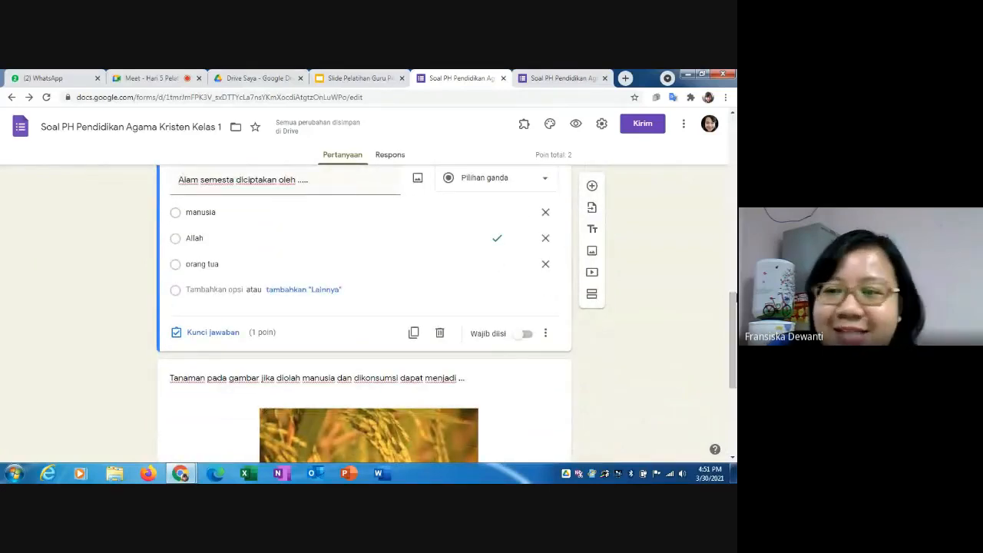
left_click_drag(732, 312, 732, 297)
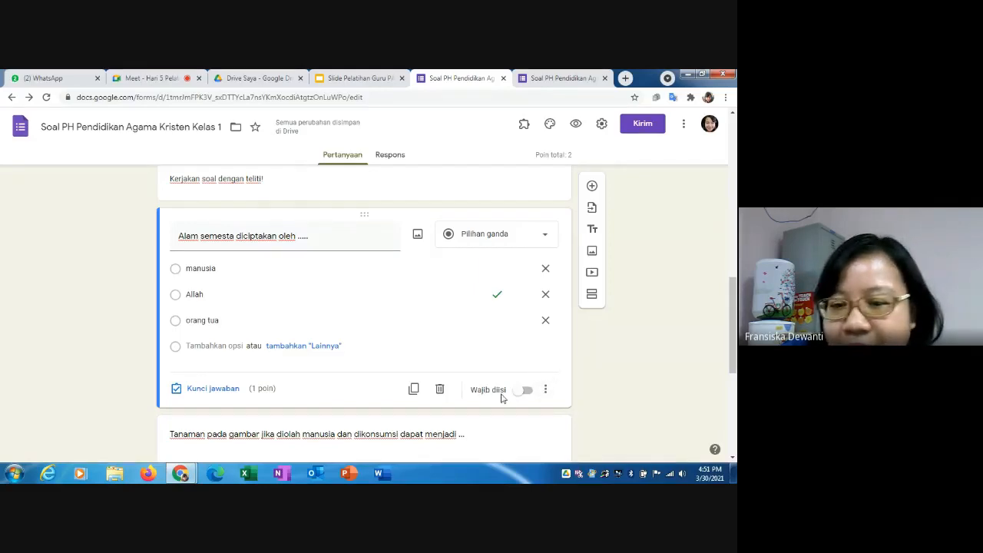
left_click(547, 393)
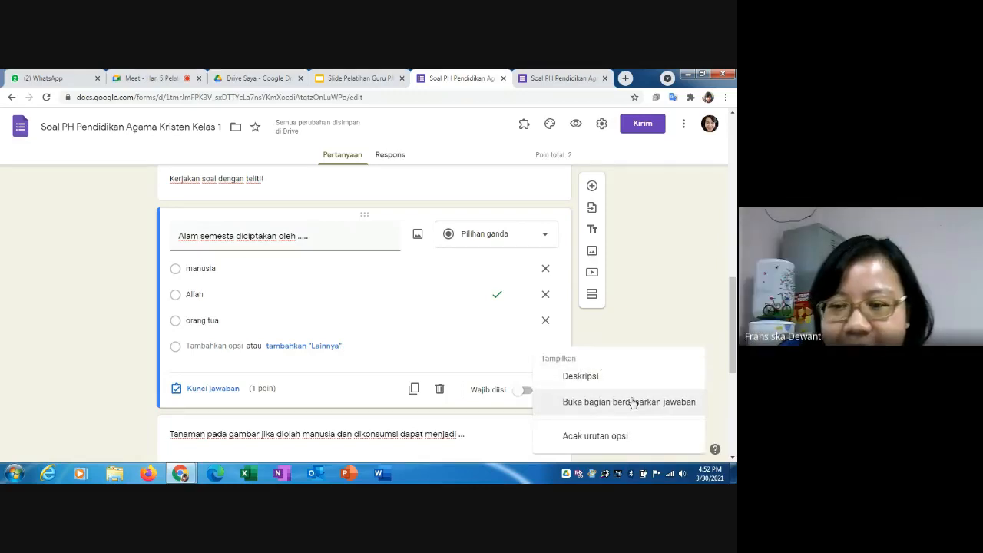
left_click(630, 438)
left_click(549, 391)
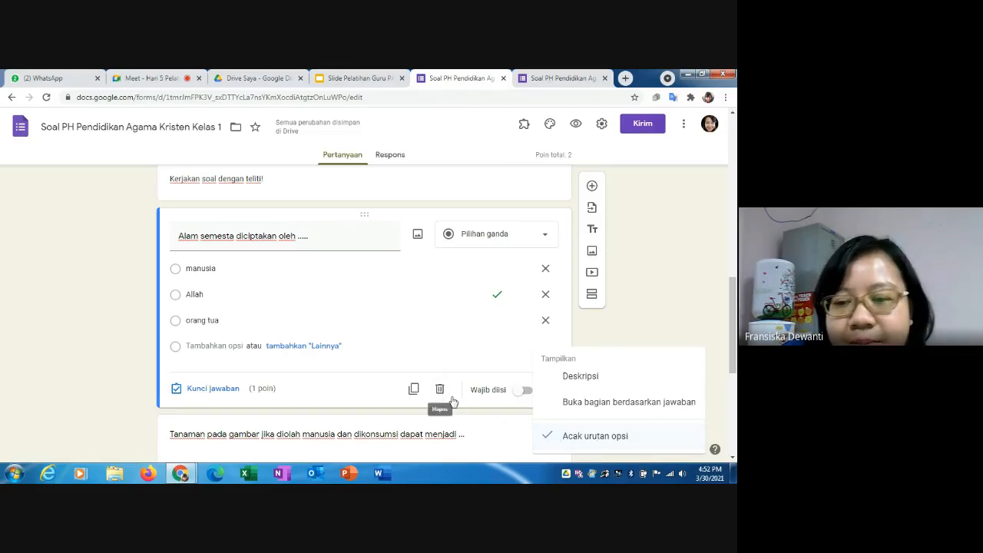
left_click(370, 404)
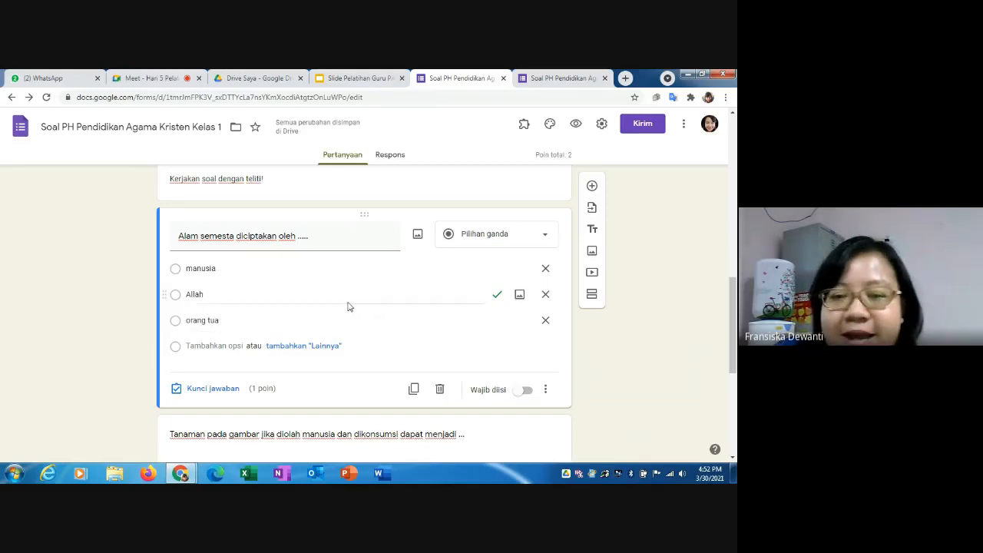
- Enable "Acak urutan opsi" for the rice plant picture question with the options nasi, susu and sayur
scroll(376, 334, "down", 3)
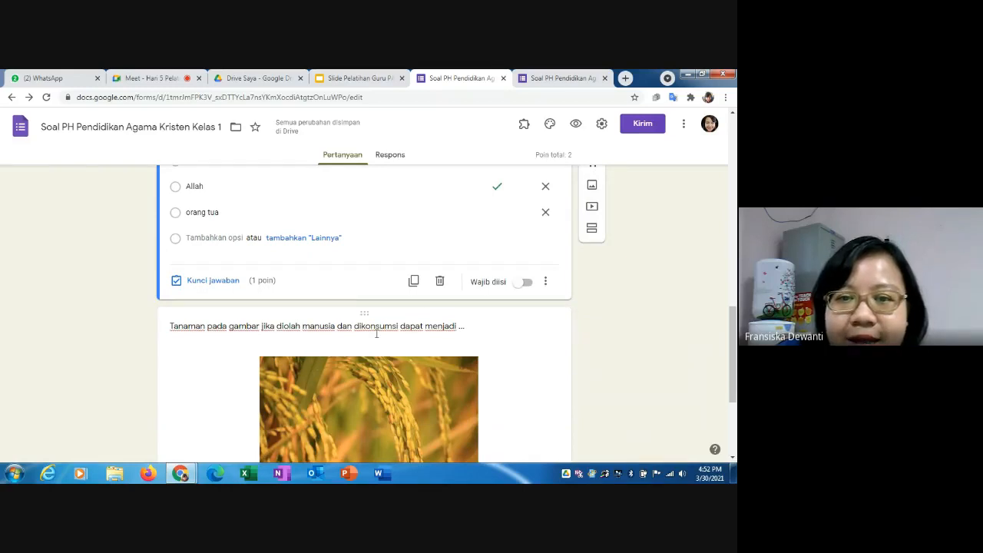
scroll(377, 334, "down", 2)
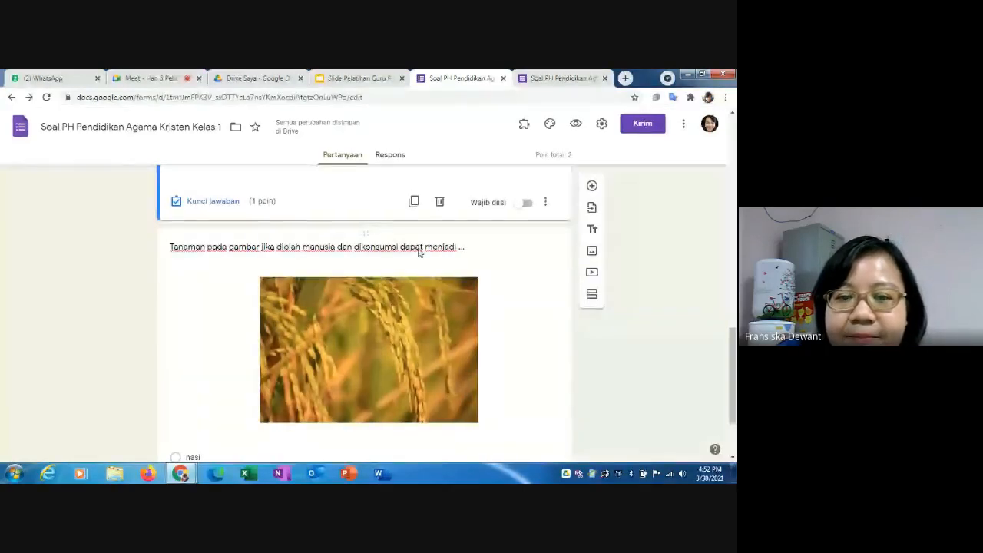
left_click(419, 247)
scroll(554, 326, "down", 2)
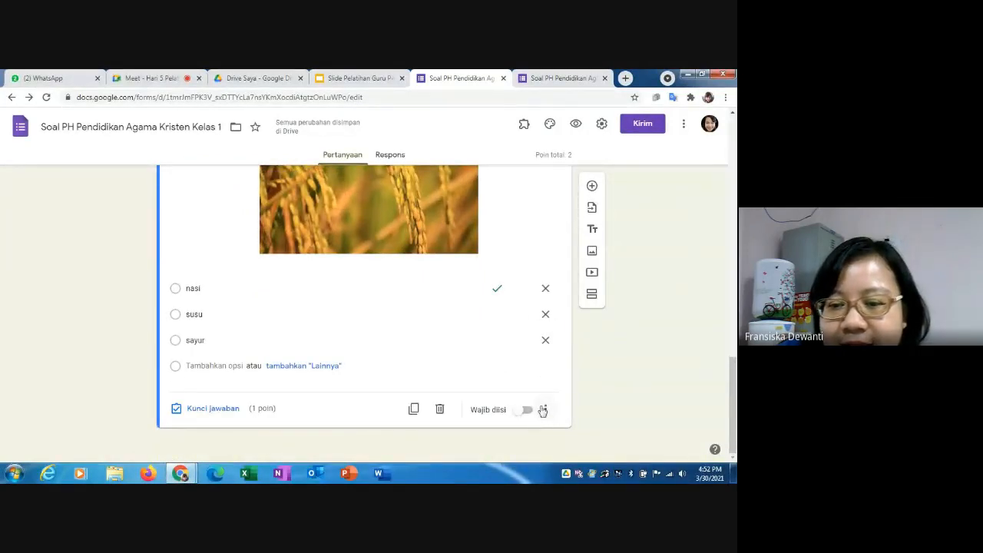
left_click(546, 412)
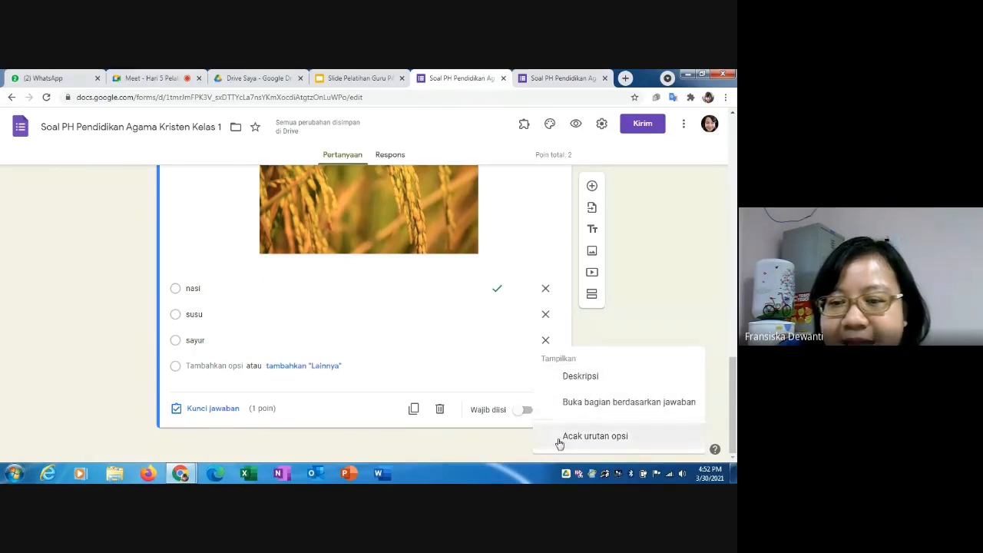
left_click(559, 436)
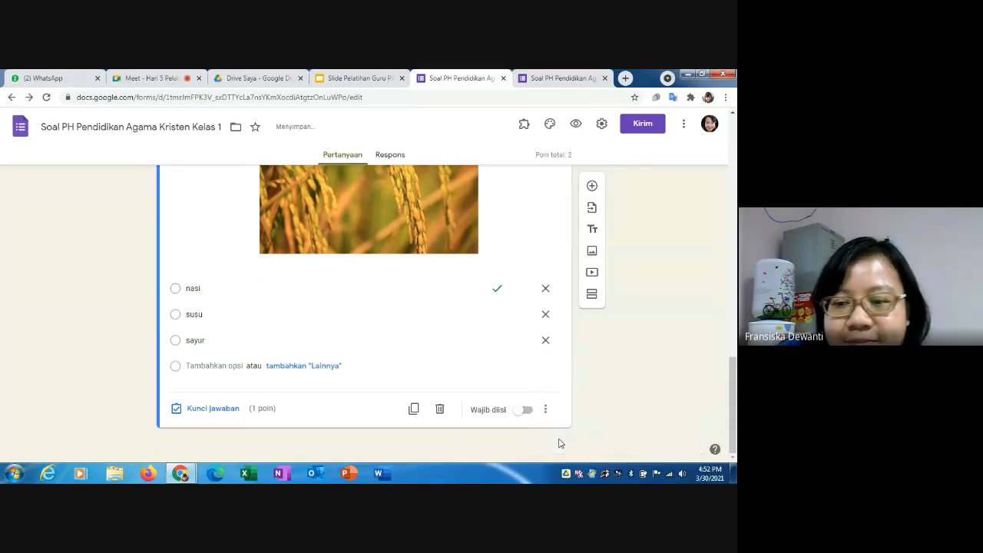
left_click(550, 409)
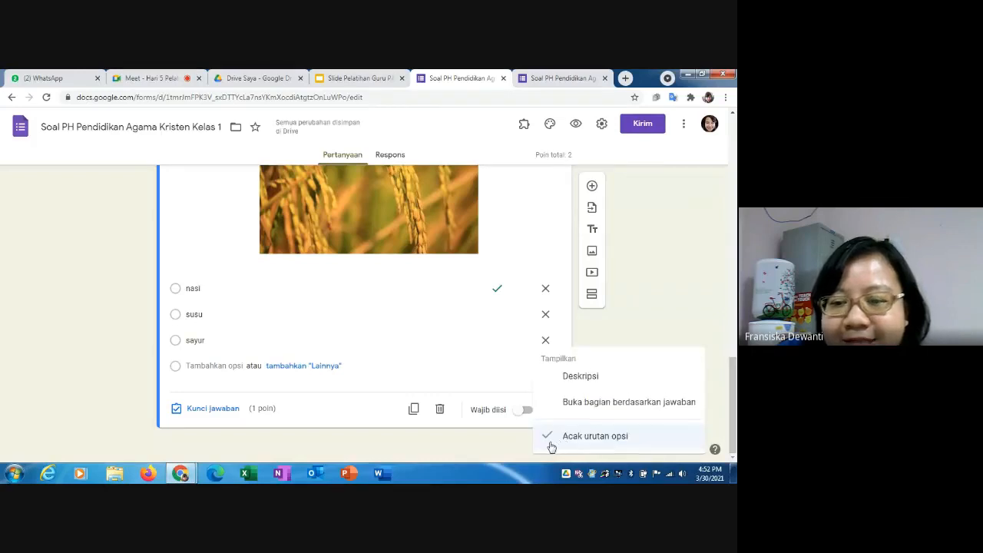
left_click(504, 442)
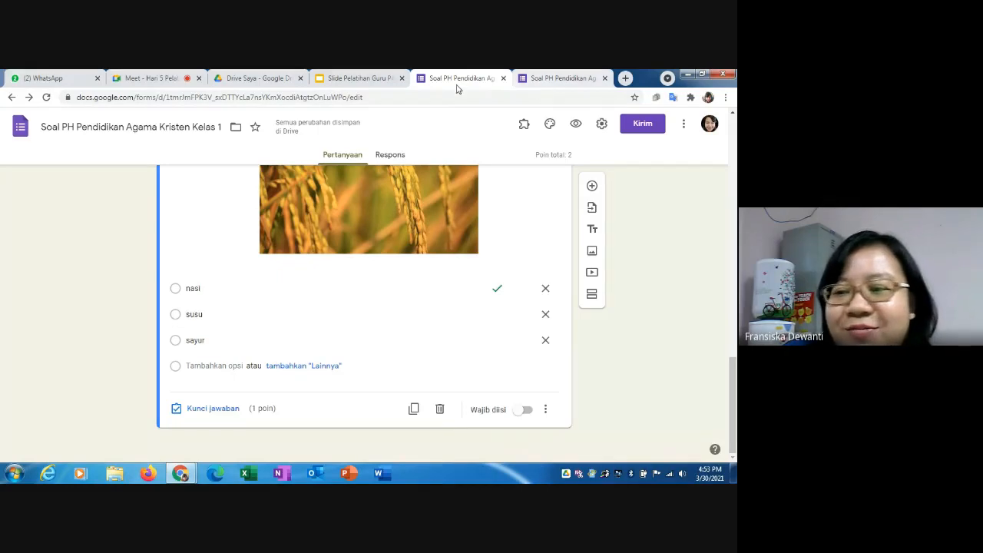
- Switch to the Google Meet call, raise the system volume to 67 and dismiss the presentation notification
left_click_drag(733, 414, 735, 170)
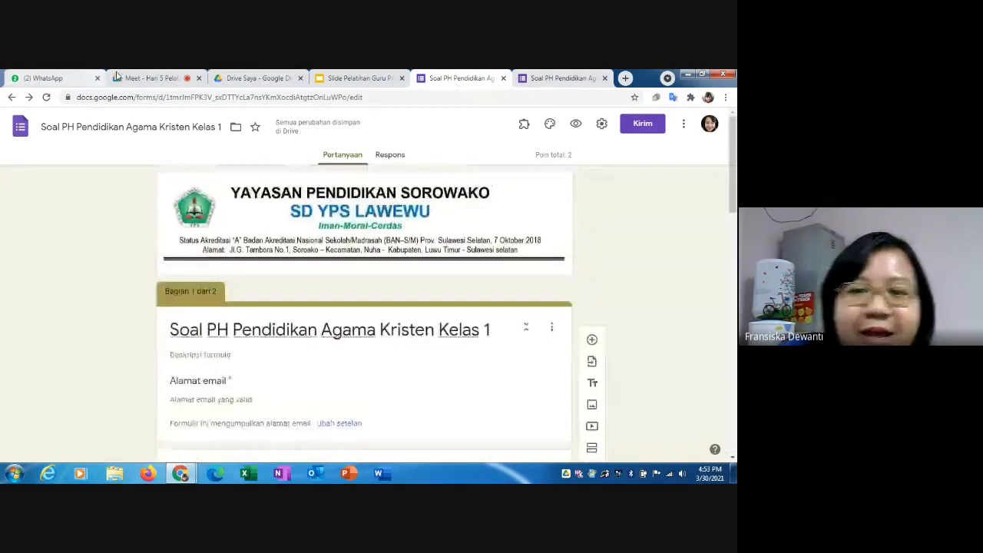
left_click(134, 78)
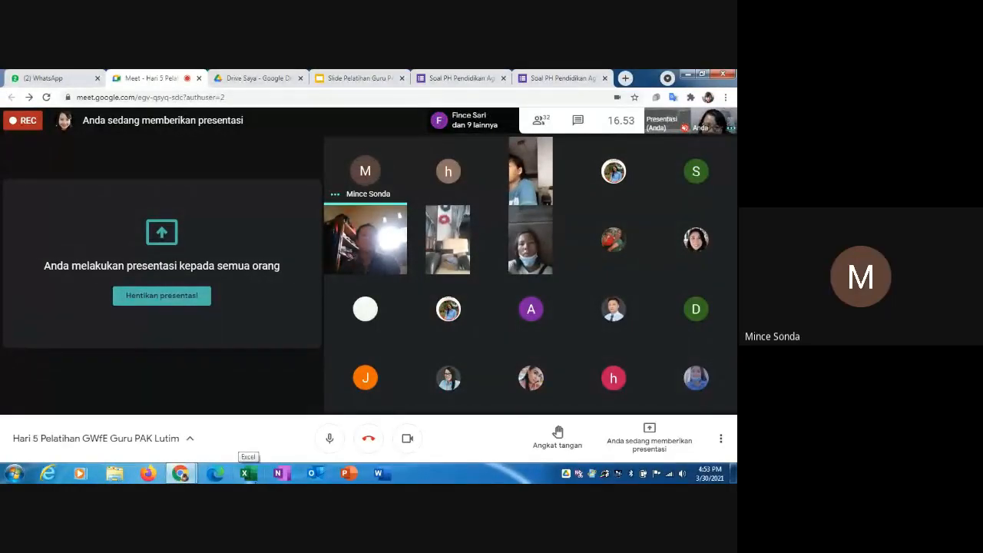
left_click(682, 474)
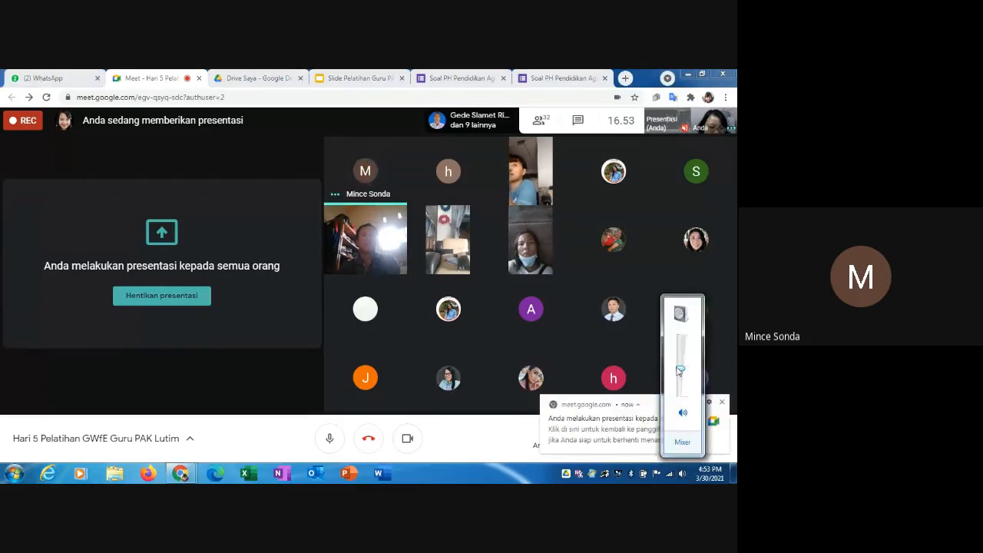
left_click_drag(678, 371, 679, 355)
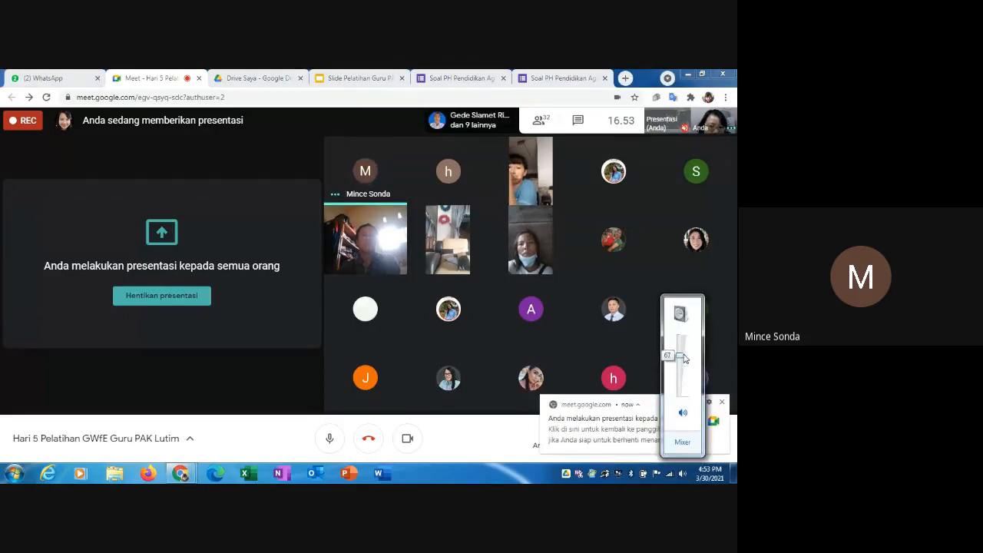
left_click(721, 404)
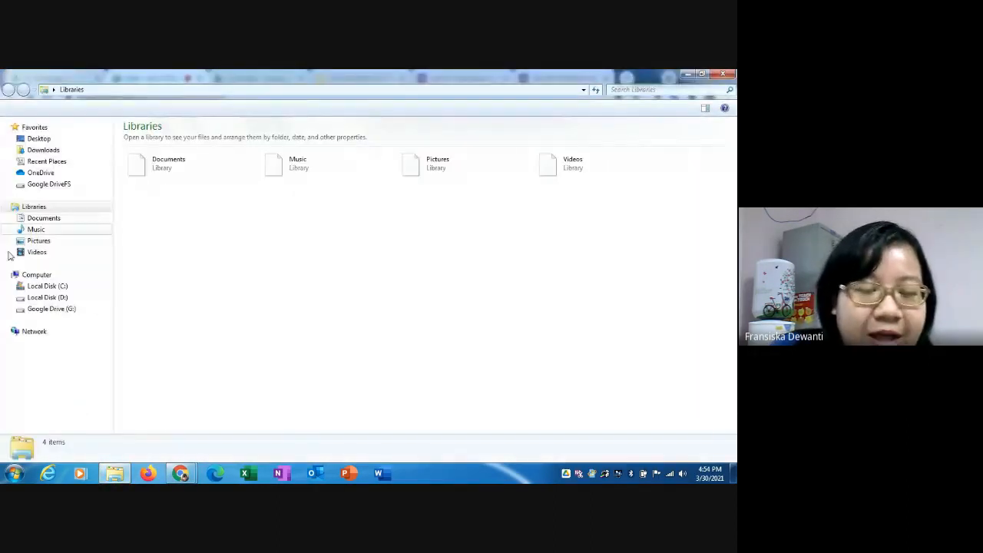
- Open the Word document "Soal PAS TEMA 1 Sem1 2020-2021" from D:\2020-2021\SEMESTER GANJIL 2020-2021\PAS SEM1 2020-2021
left_click(68, 300)
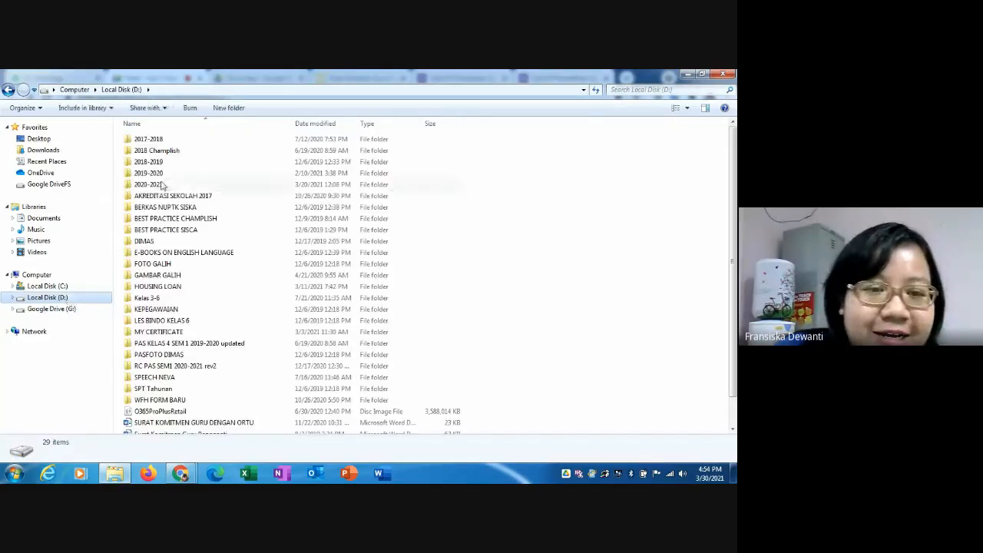
double_click(161, 185)
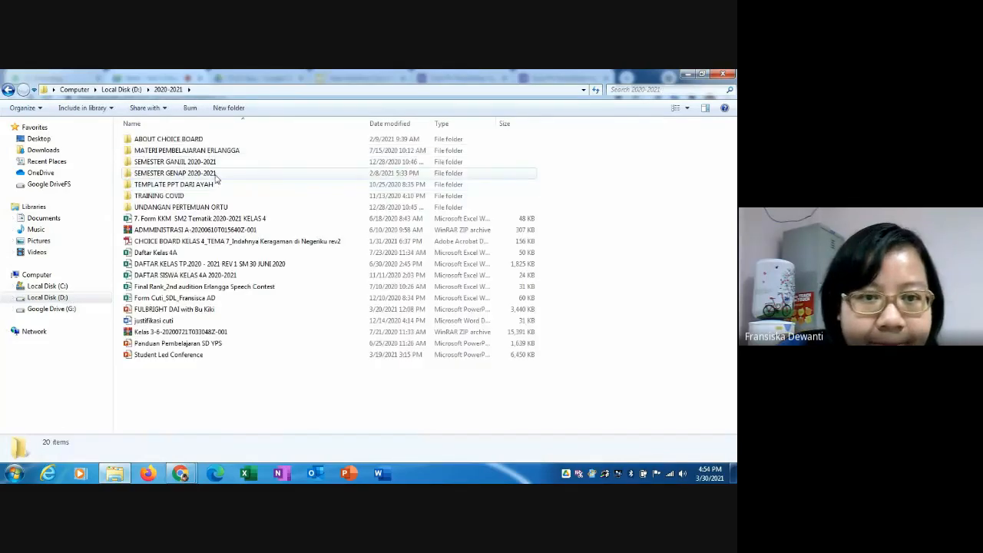
double_click(216, 178)
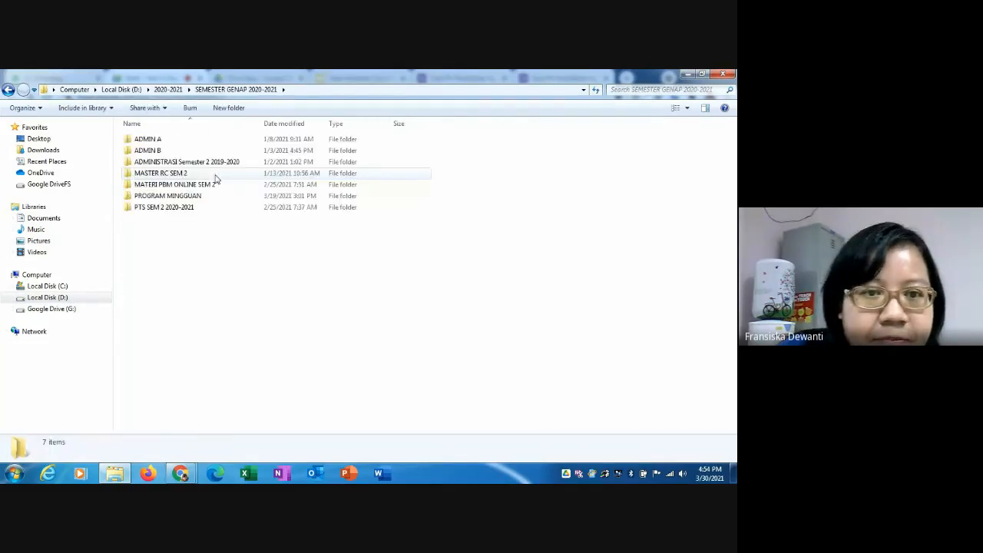
left_click(7, 90)
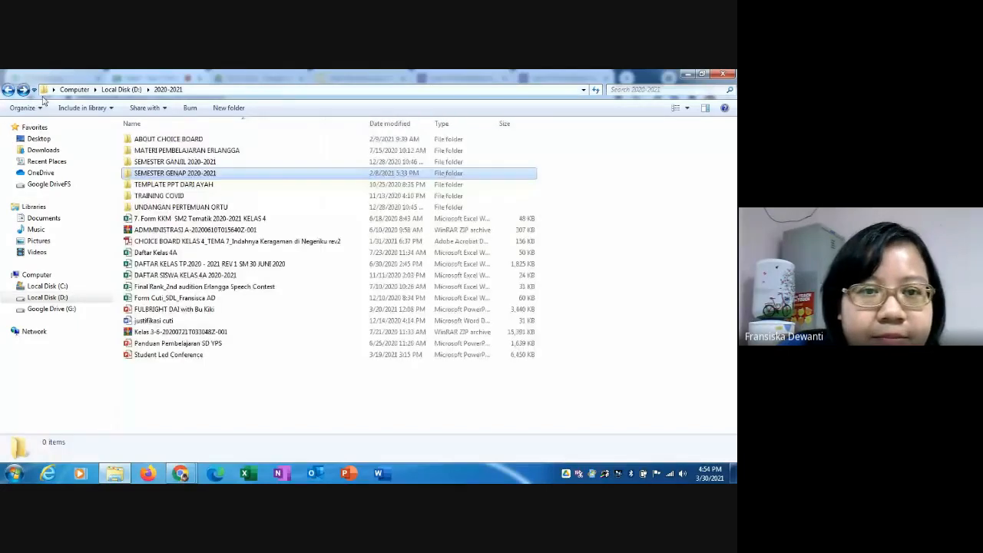
double_click(189, 162)
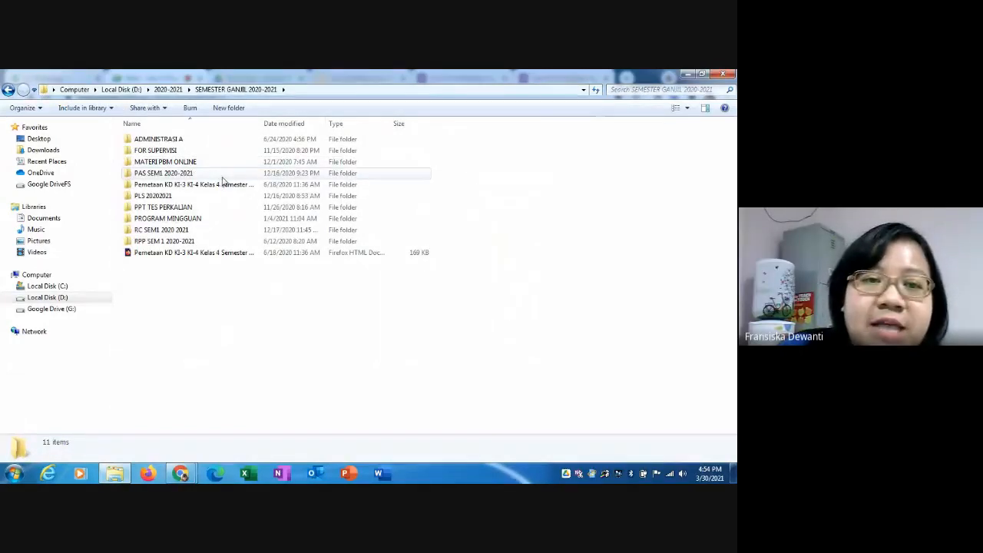
double_click(218, 175)
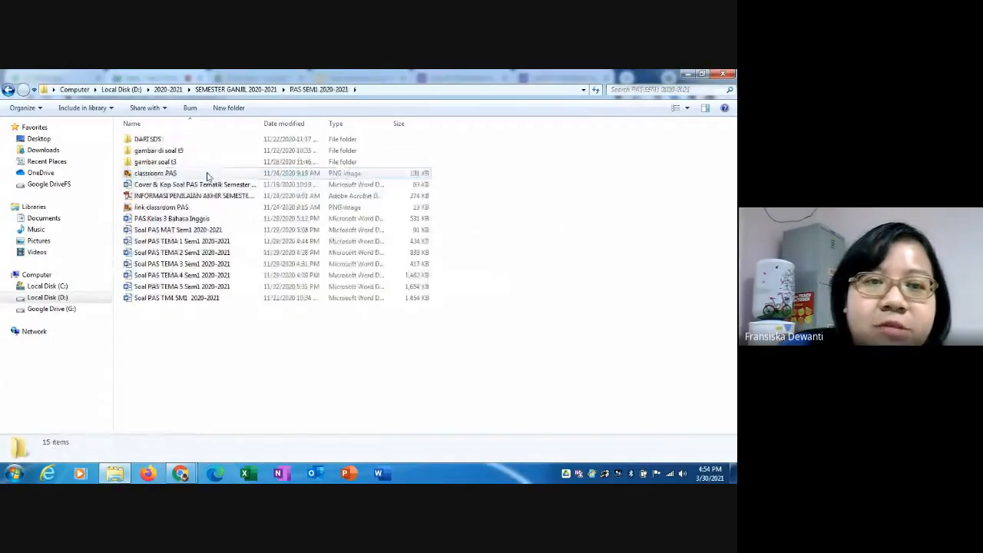
left_click(209, 243)
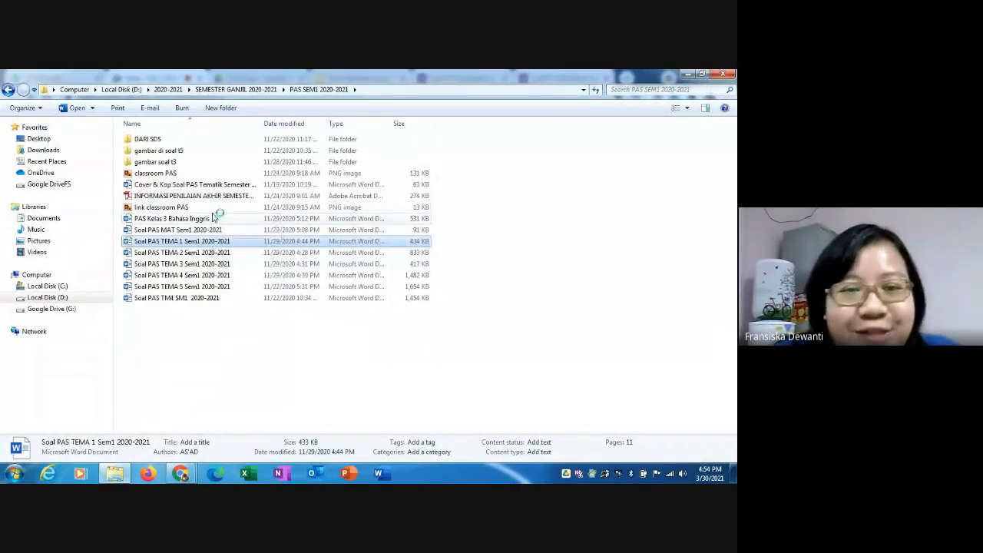
key("Return")
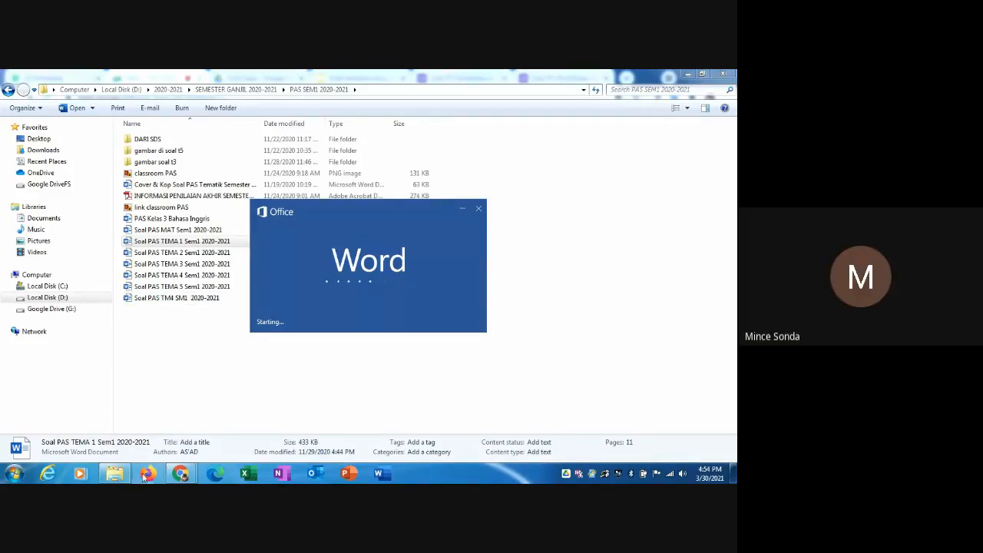
- Switch to the Google Meet call while the document loads and open the presentation options
mouse_move(180, 475)
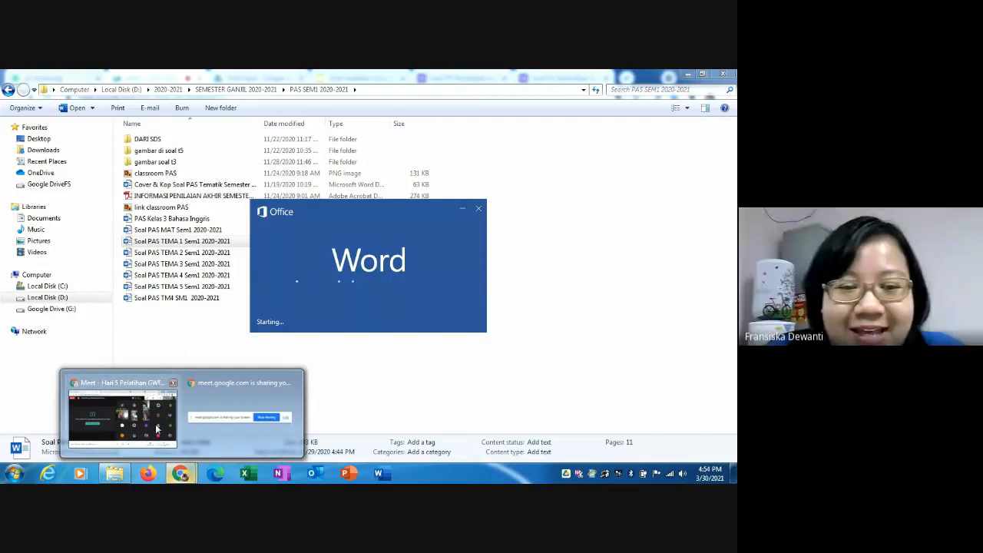
mouse_move(157, 428)
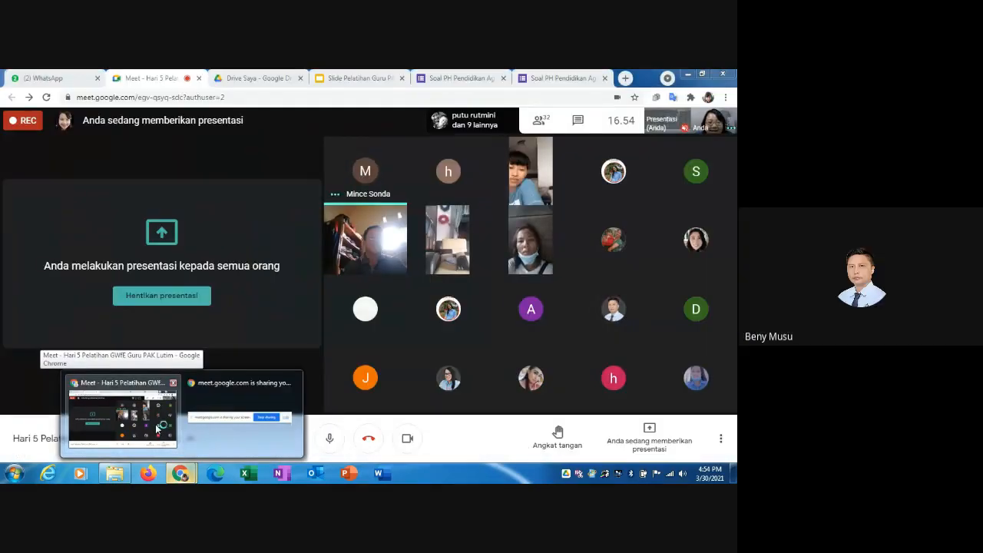
left_click(160, 426)
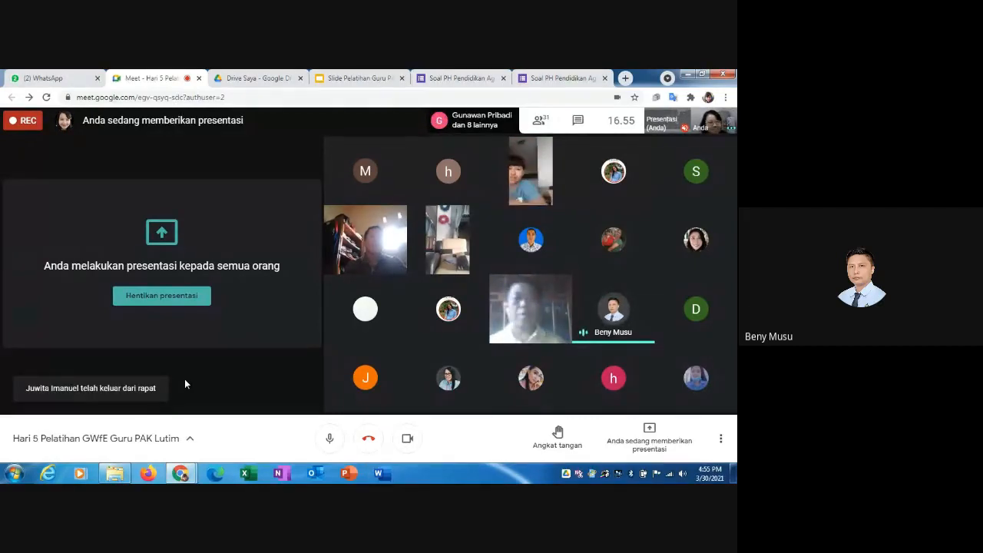
left_click(652, 443)
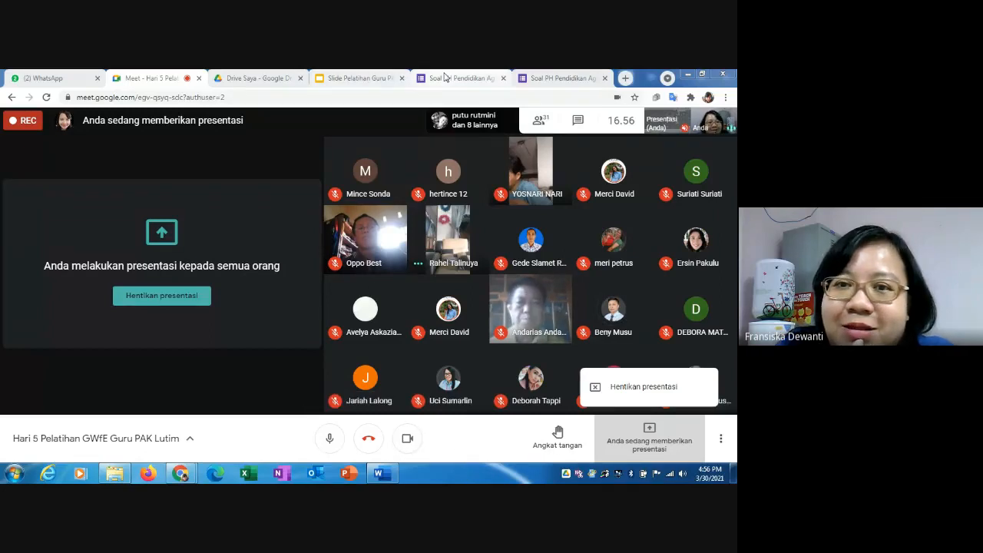
- Switch to the Word document and copy the text of PPKn question 2, "Kamu berkunjung ke rumah teman ... Sikapmu sebaiknya ..."
left_click(446, 79)
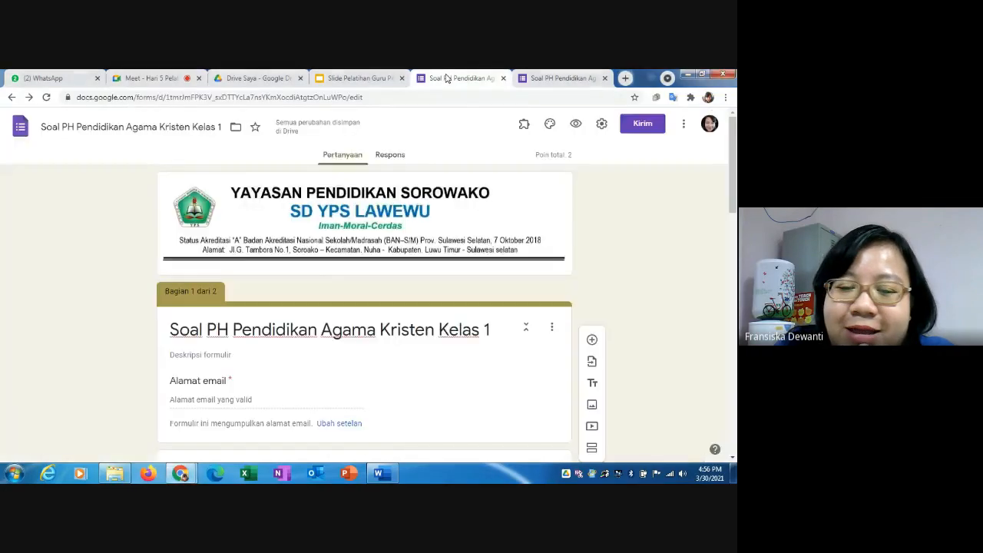
left_click(382, 473)
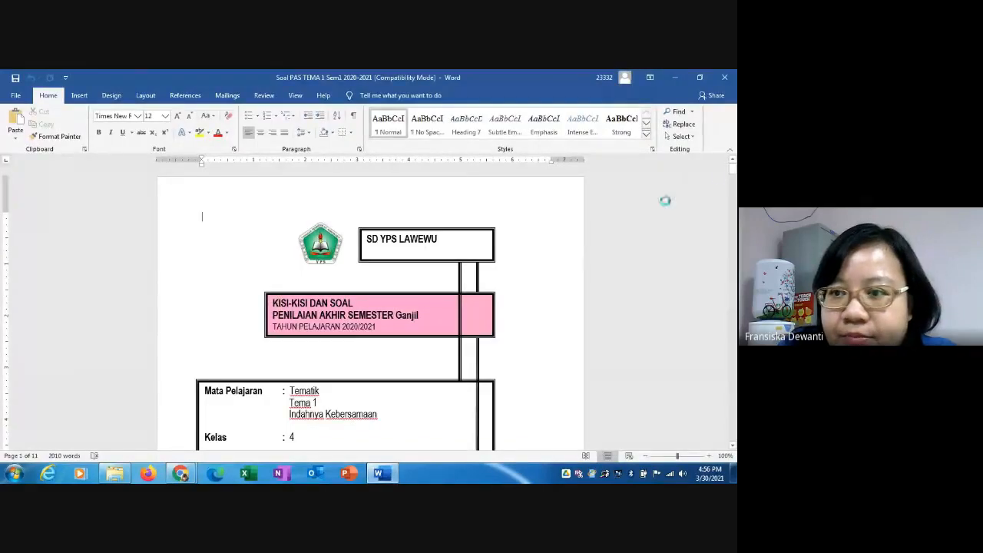
left_click_drag(733, 172, 729, 211)
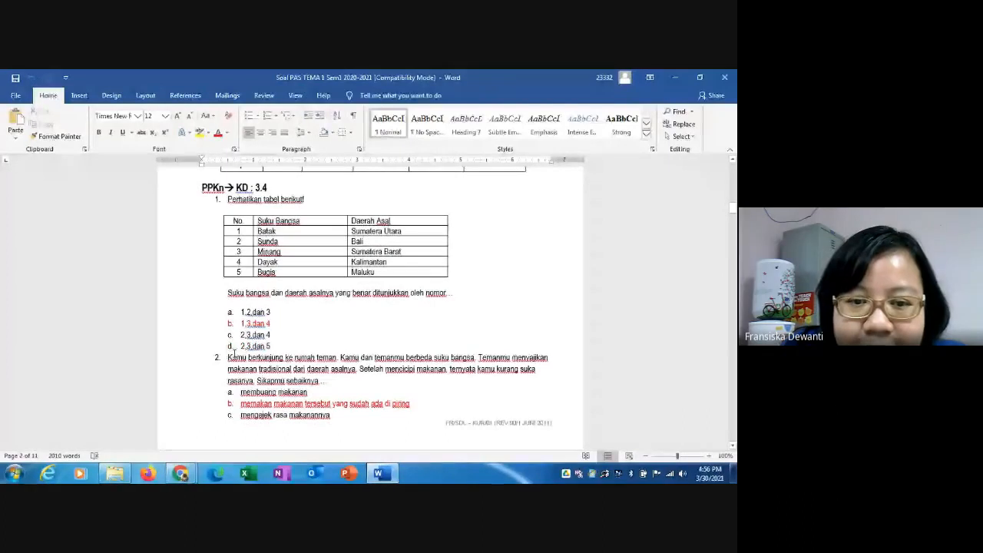
left_click_drag(228, 357, 319, 380)
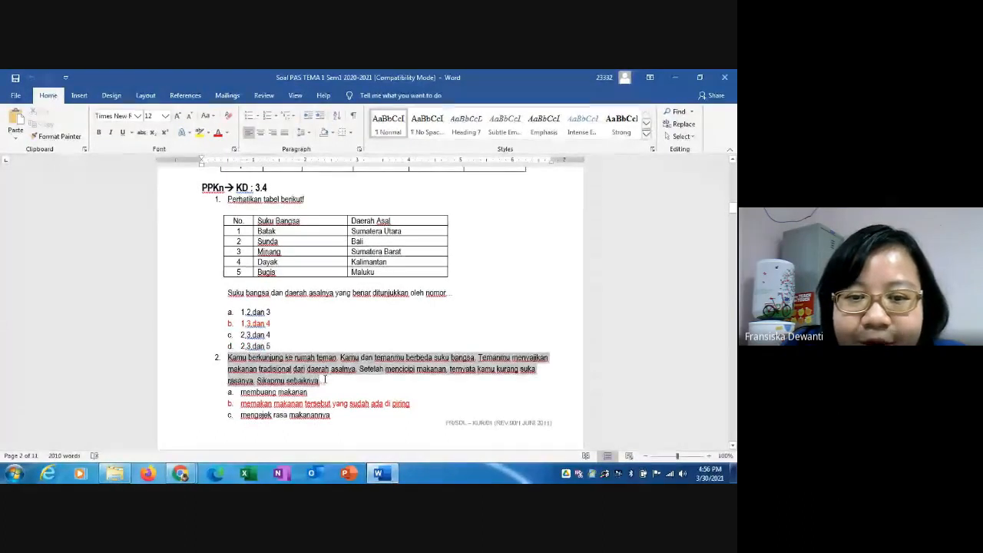
right_click(294, 374)
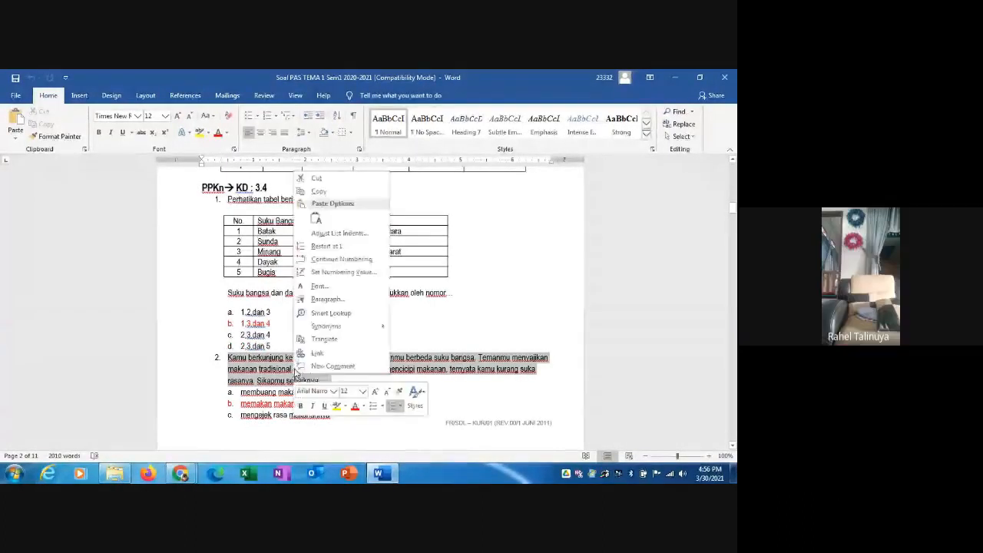
left_click(320, 193)
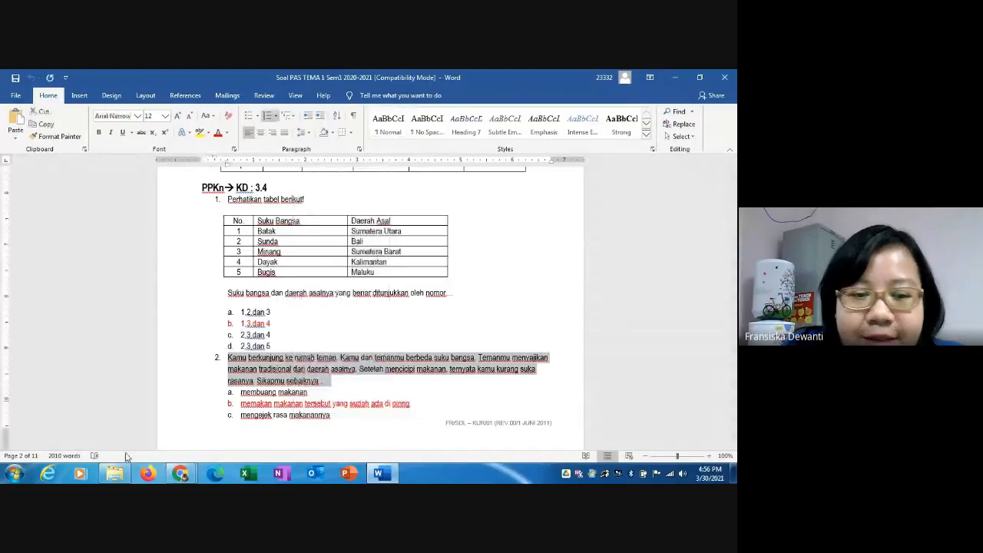
- Return to the quiz in Google Forms, add a new question after the rice plant question and paste the copied text as its title
mouse_move(180, 473)
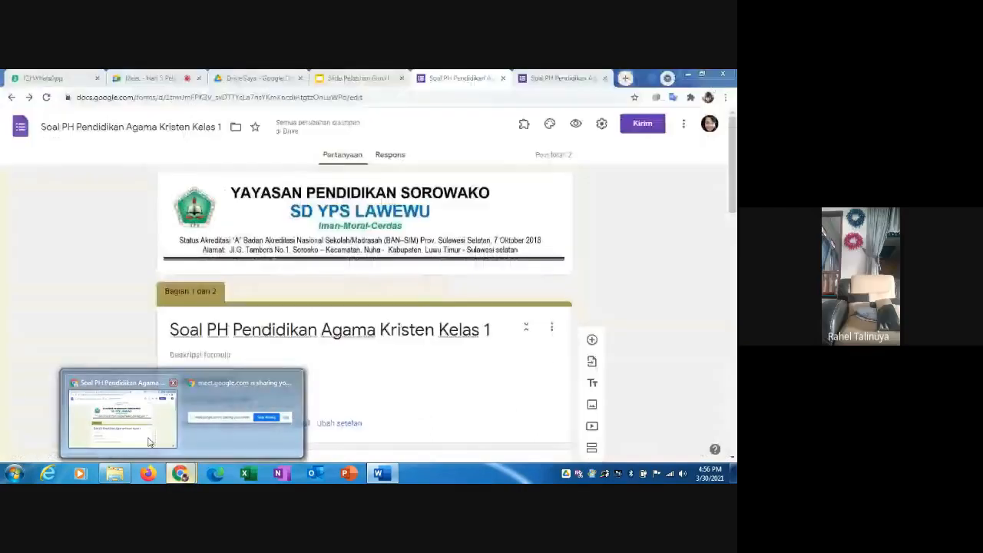
left_click(150, 442)
scroll(498, 222, "down", 20)
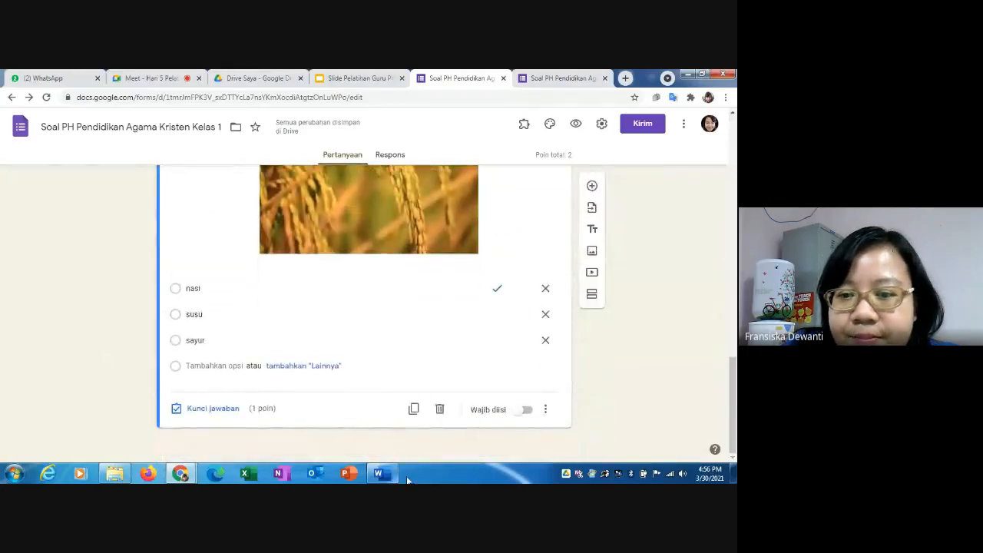
left_click(592, 187)
right_click(177, 382)
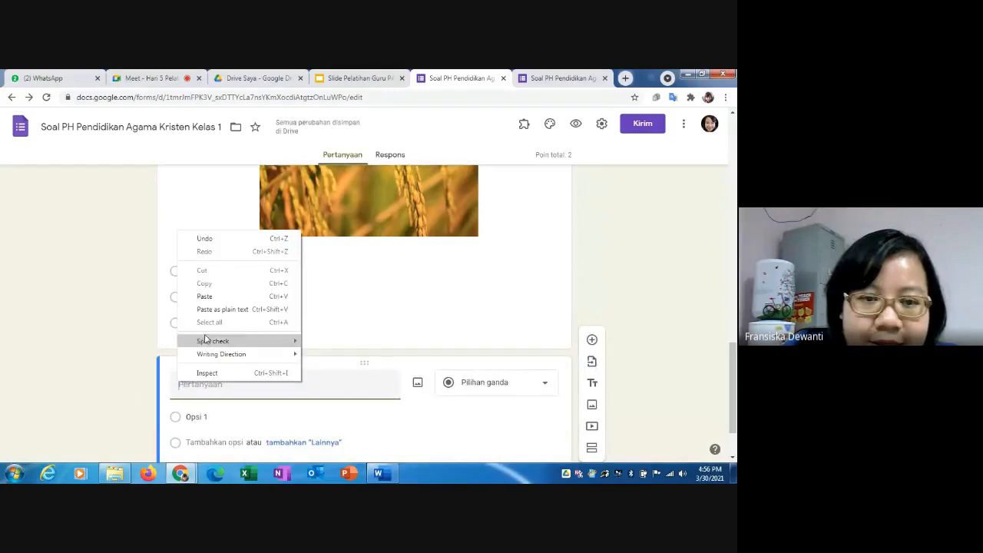
left_click(212, 296)
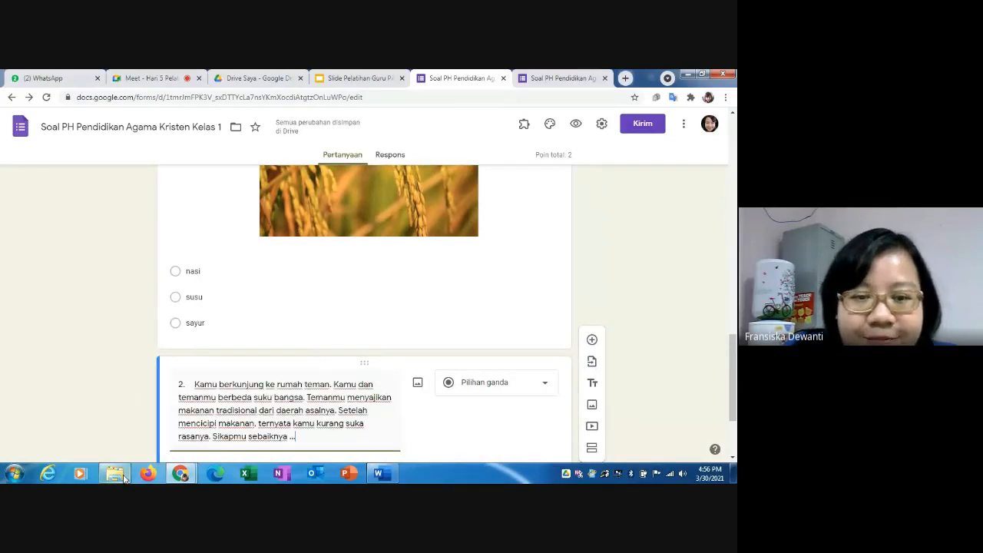
- Remove the pasted list number "2." from the start of the new question's title
scroll(312, 401, "down", 1)
scroll(313, 402, "down", 1)
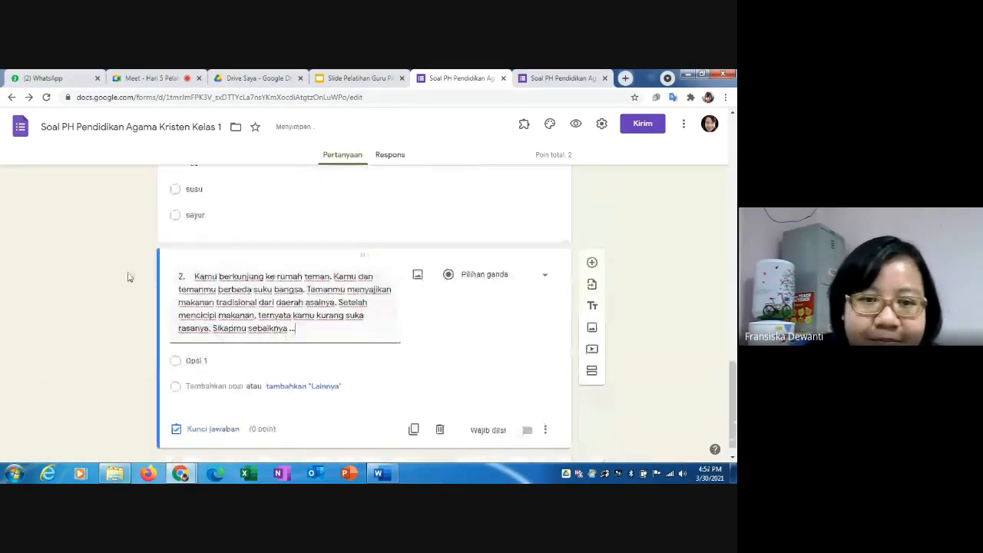
left_click(193, 277)
key("BackSpace")
key("BackSpace")
key("BackSpace")
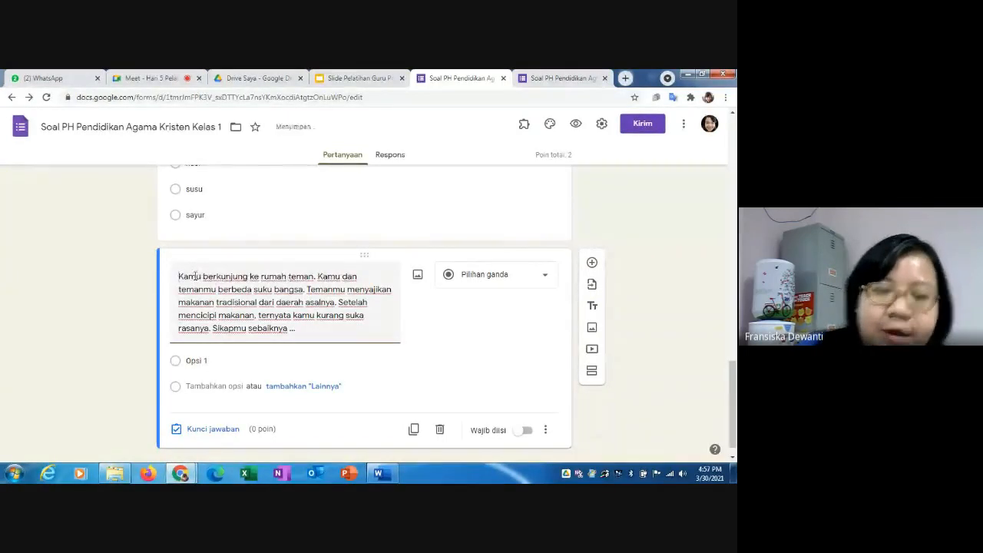
- In the Word document, copy answers a to c of question 2, from "membuang makanan" to "mengejek rasa makanannya"
left_click(378, 473)
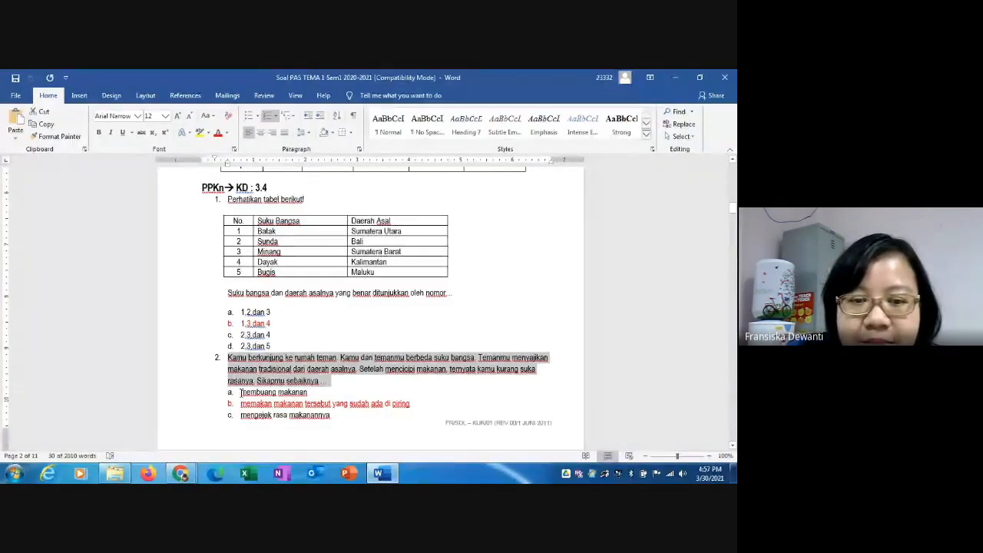
left_click_drag(247, 392, 329, 450)
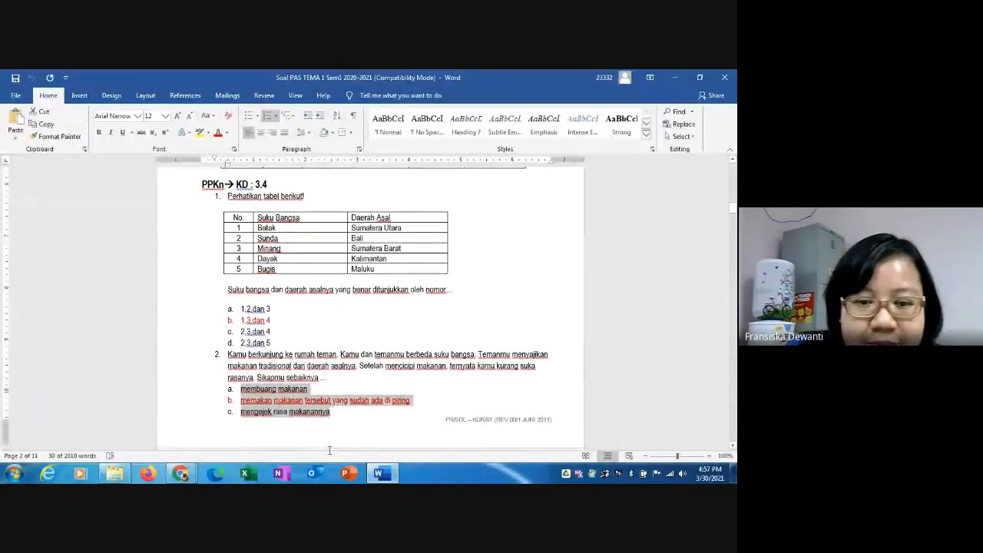
scroll(329, 450, "down", 2)
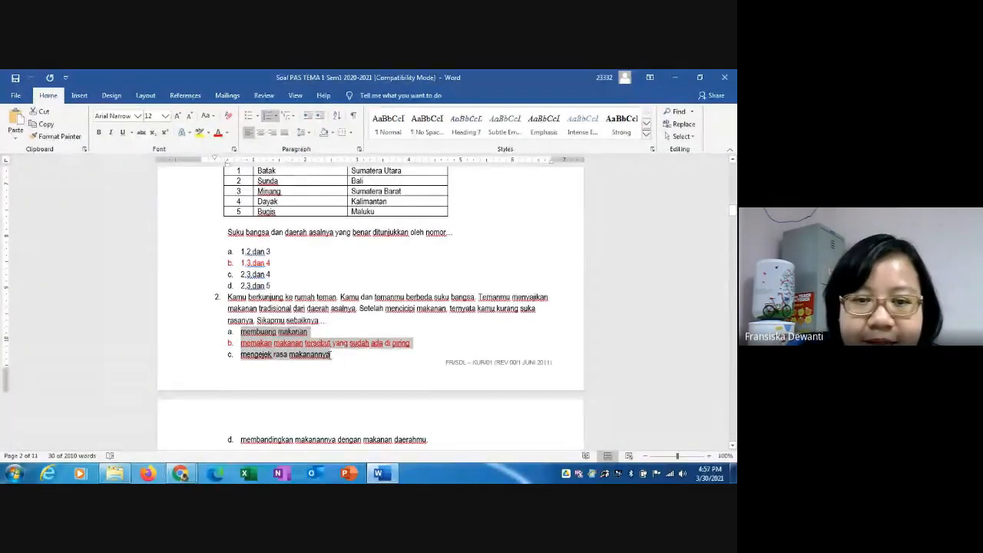
right_click(274, 336)
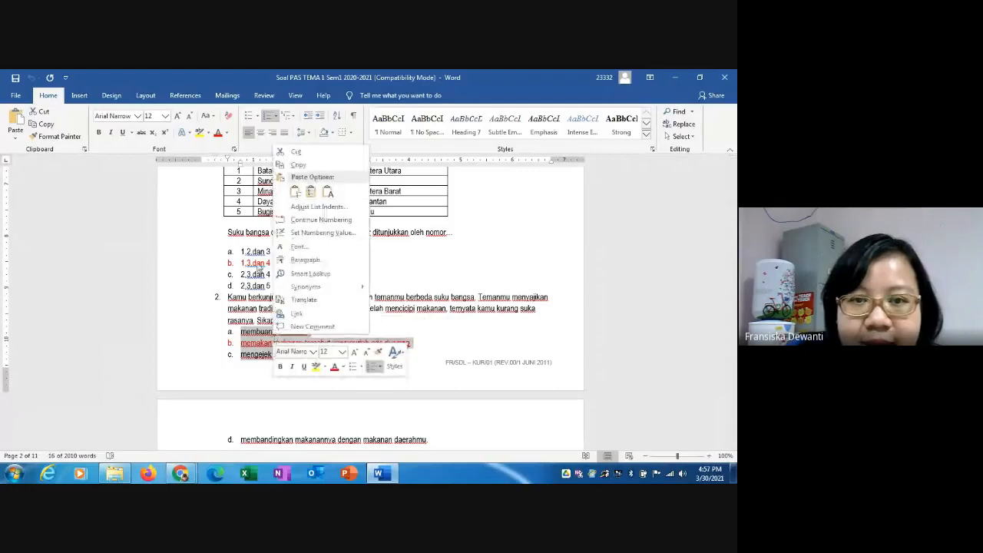
left_click(292, 165)
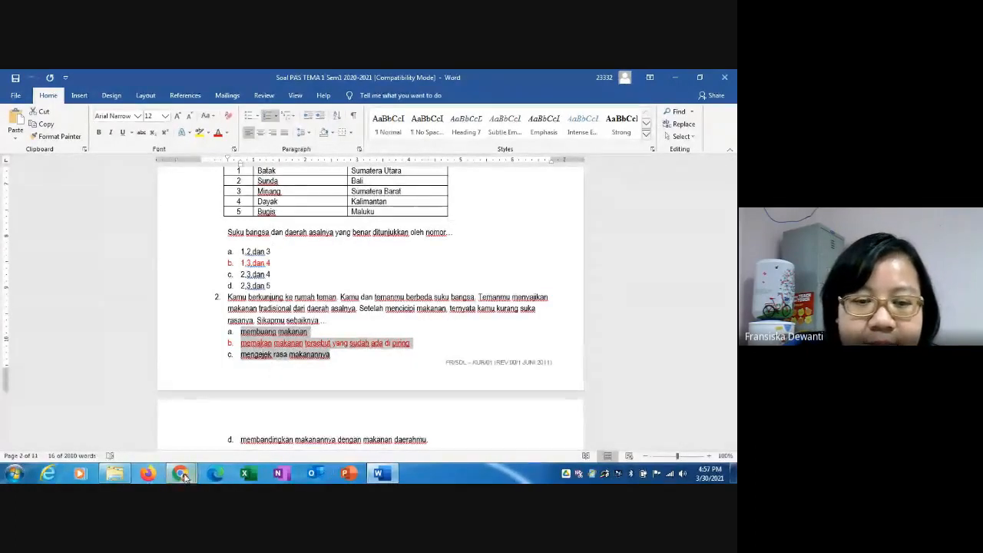
- Return to Google Forms and paste the copied answers as three options of the new question, replacing "Opsi 1"
left_click(181, 474)
left_click(149, 435)
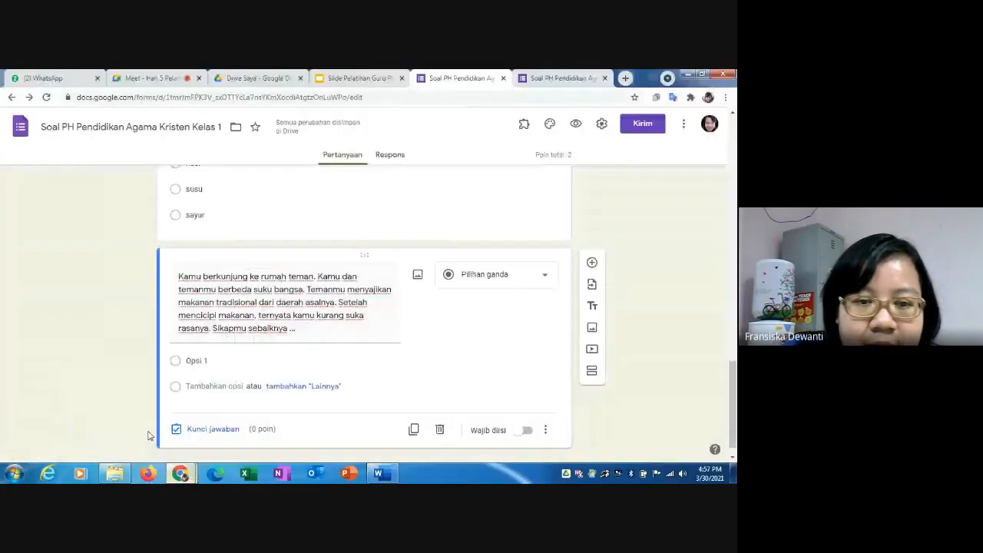
left_click(203, 363)
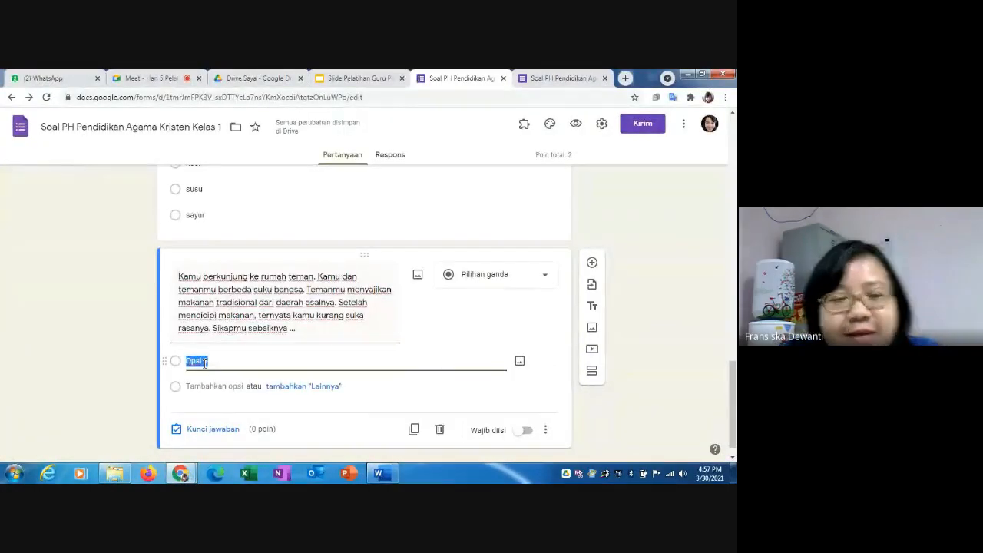
right_click(203, 363)
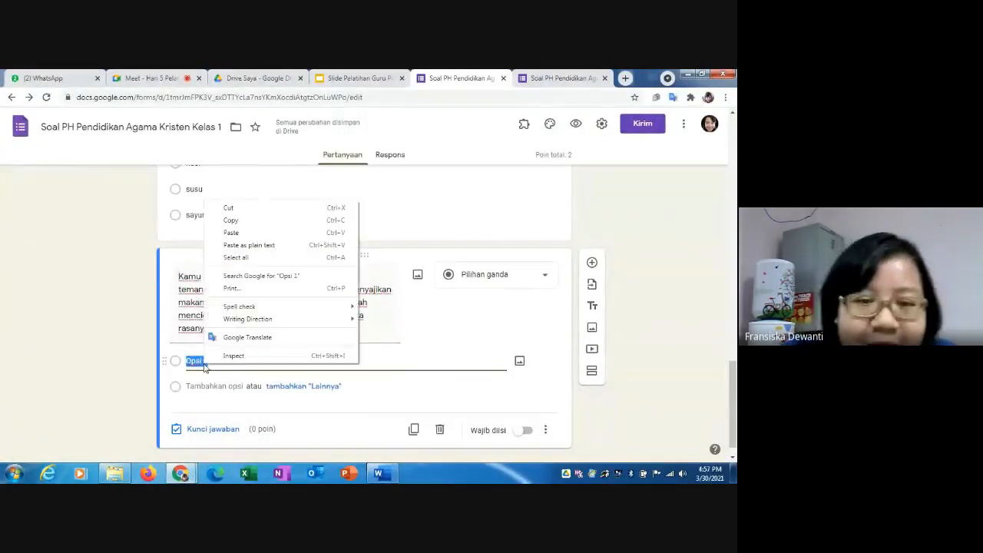
left_click(227, 235)
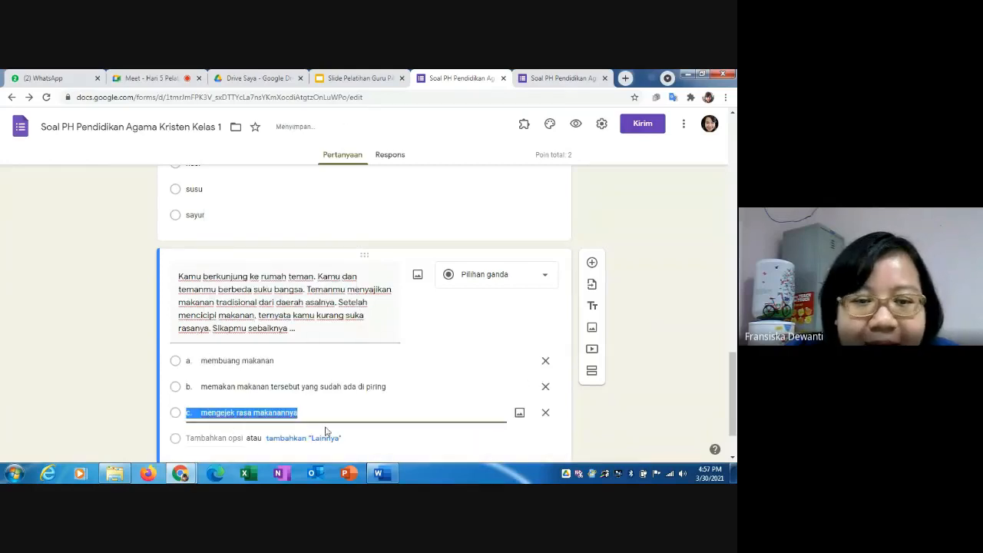
left_click(375, 431)
scroll(379, 435, "down", 2)
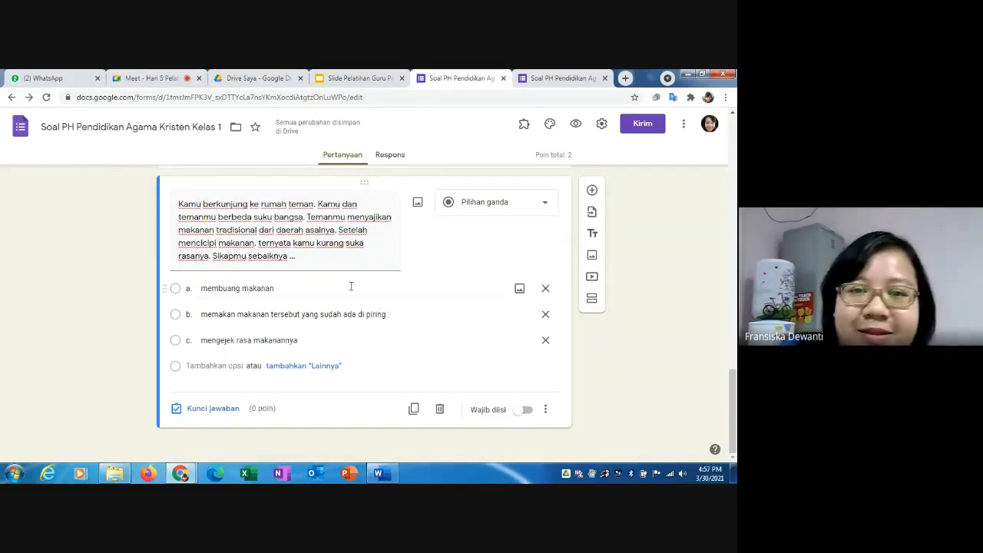
- Switch to the Google Meet call to check on the participants
left_click(153, 79)
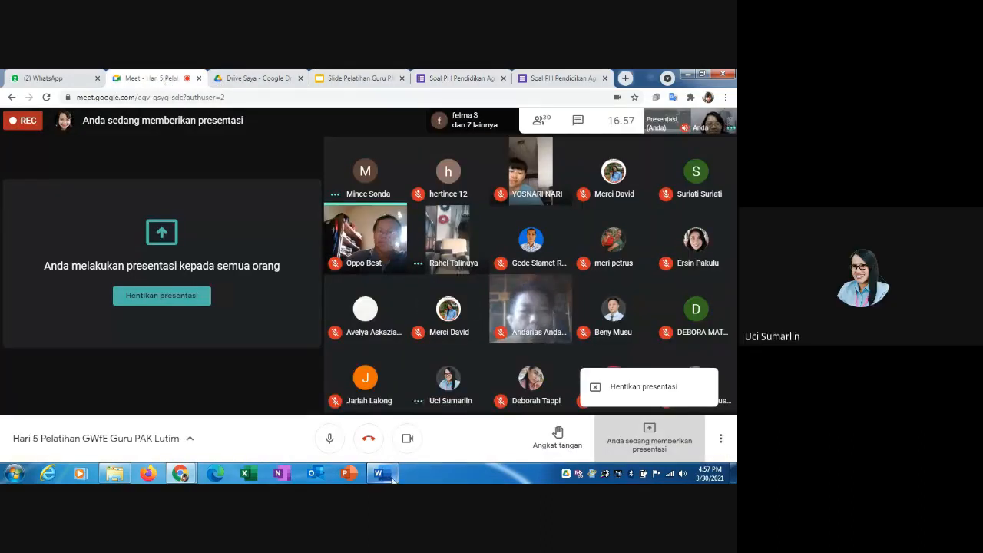
- Return to the quiz form and remove the pasted letter "a." and its spacing from the first option, "membuang makanan"
mouse_move(384, 475)
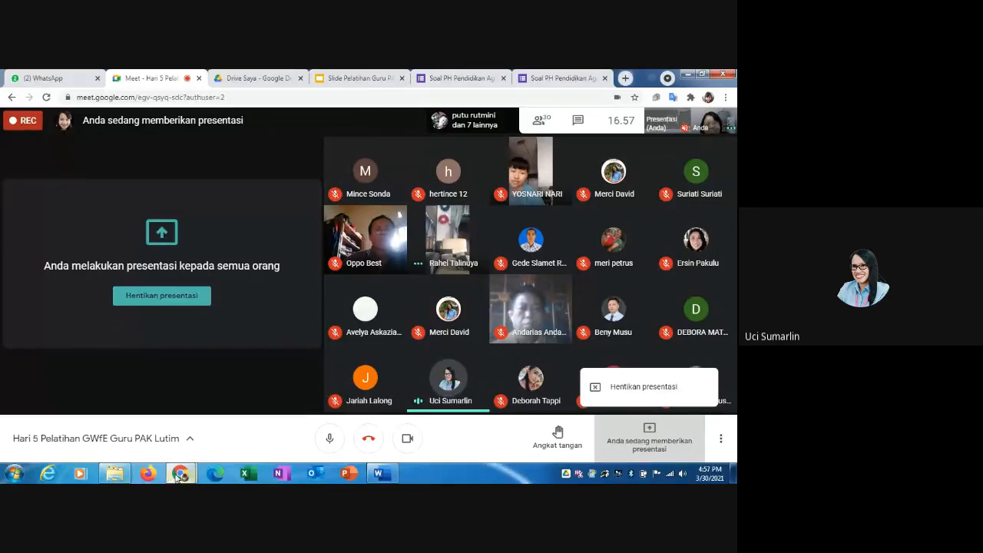
mouse_move(179, 475)
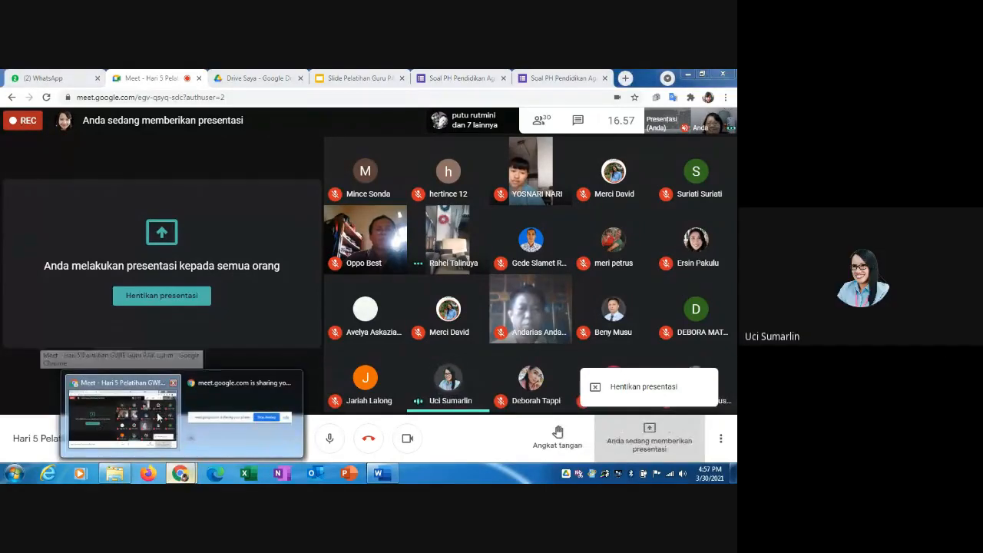
left_click(159, 420)
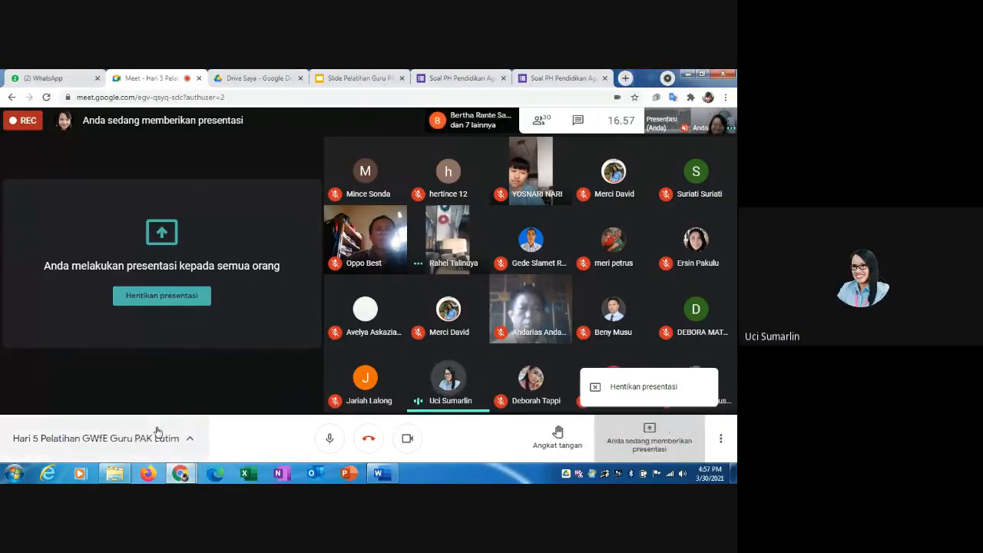
left_click(486, 80)
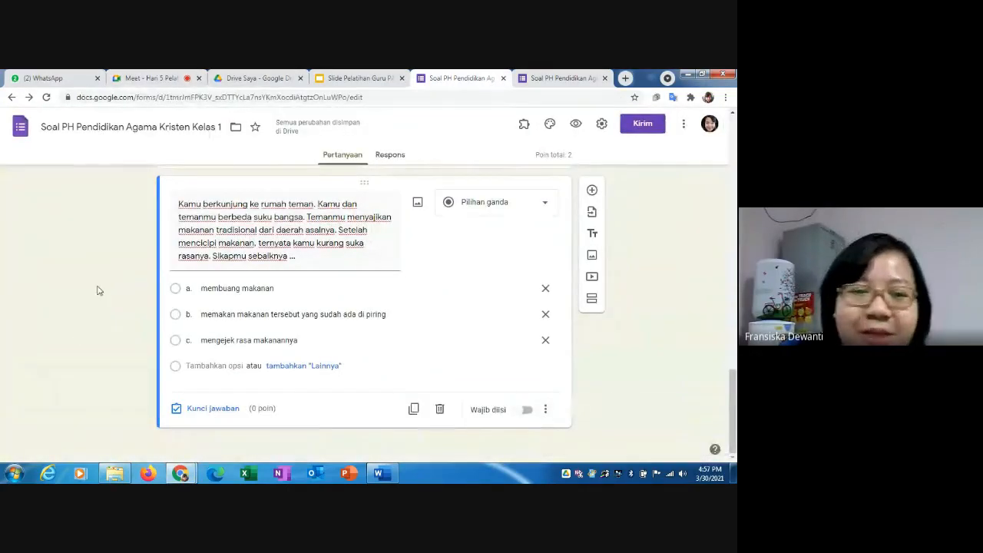
left_click(201, 288)
triple_click(203, 288)
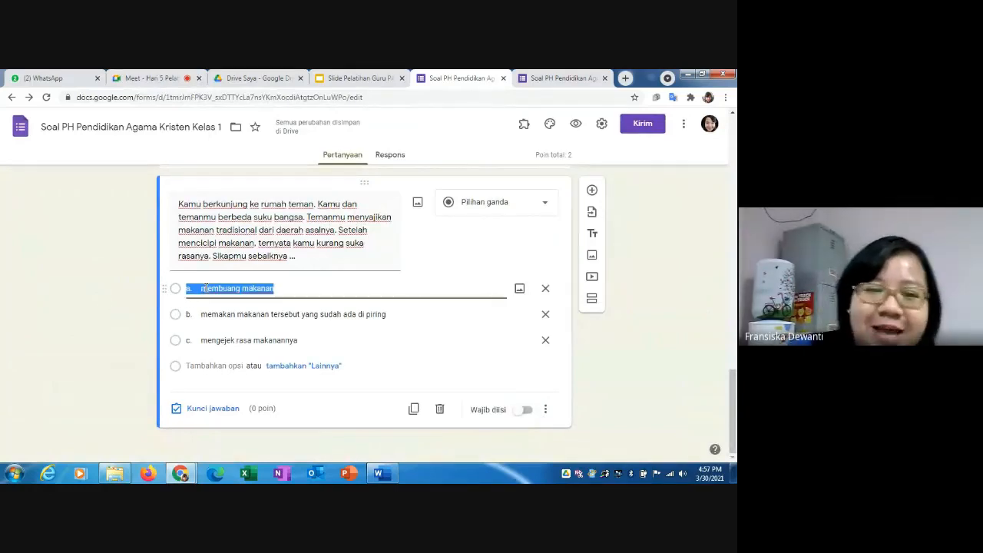
left_click(199, 288)
key("BackSpace")
key("BackSpace")
key("BackSpace")
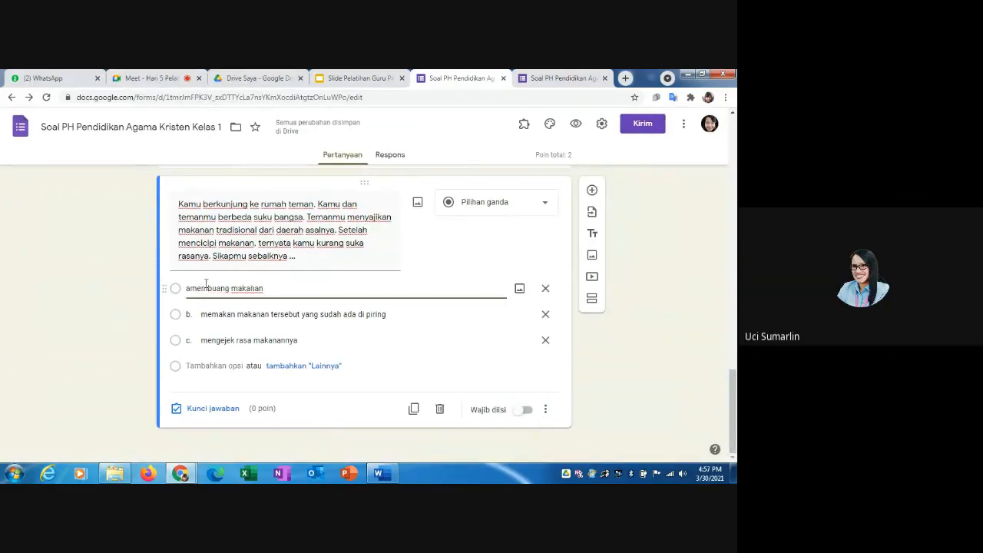
- Remove the pasted letter "b." and its spacing from the second option, "memakan makanan tersebut yang sudah ada di piring"
left_click(206, 314)
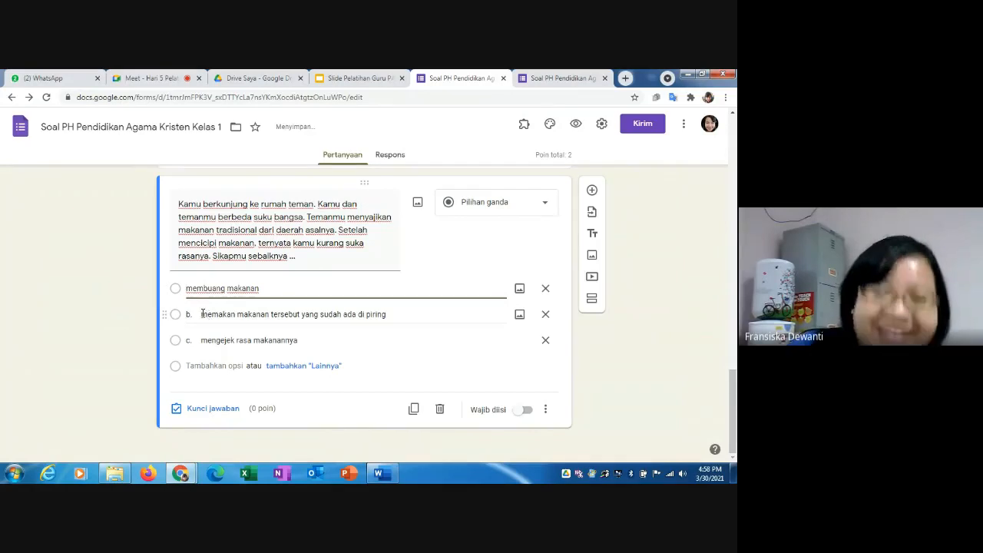
triple_click(202, 314)
left_click(202, 314)
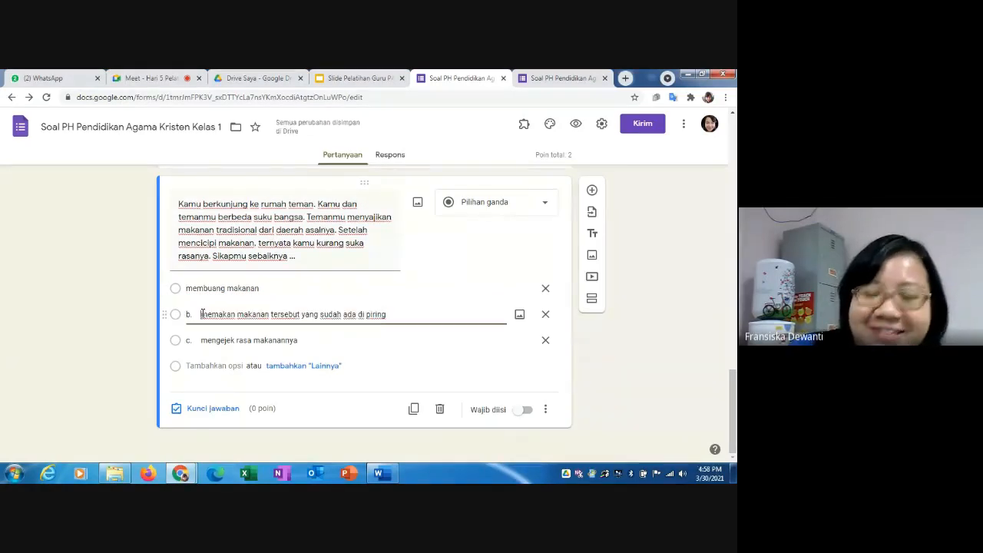
key("BackSpace")
key("BackSpace")
key("BackSpace")
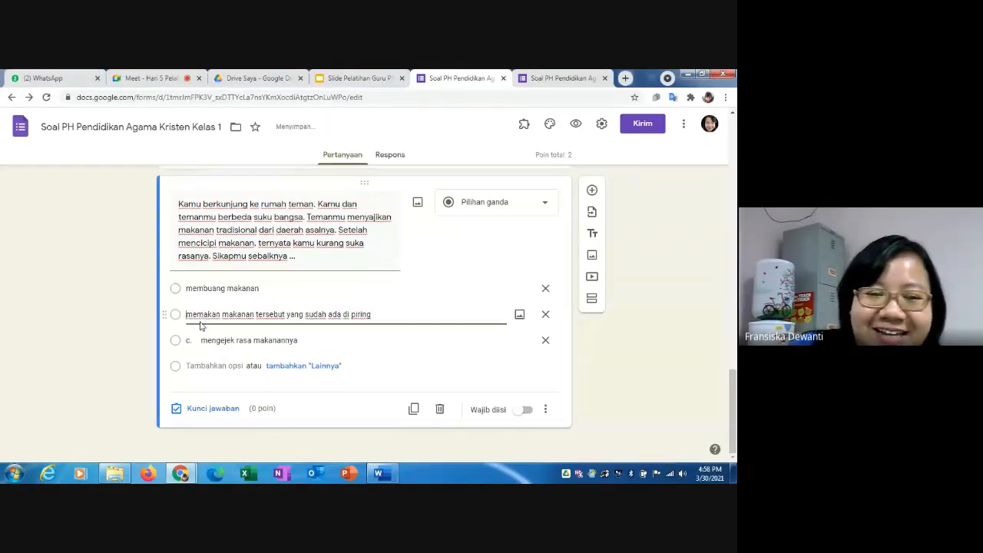
- Remove the pasted letter "c." and its spacing from the third option, "mengejek rasa makanannya"
left_click(202, 343)
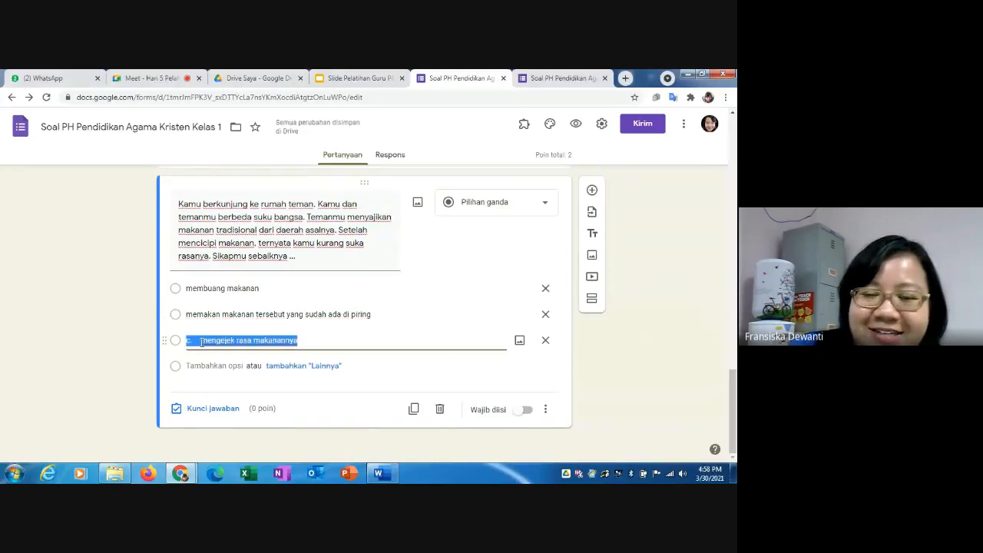
left_click(202, 343)
key("BackSpace")
key("BackSpace")
key("BackSpace")
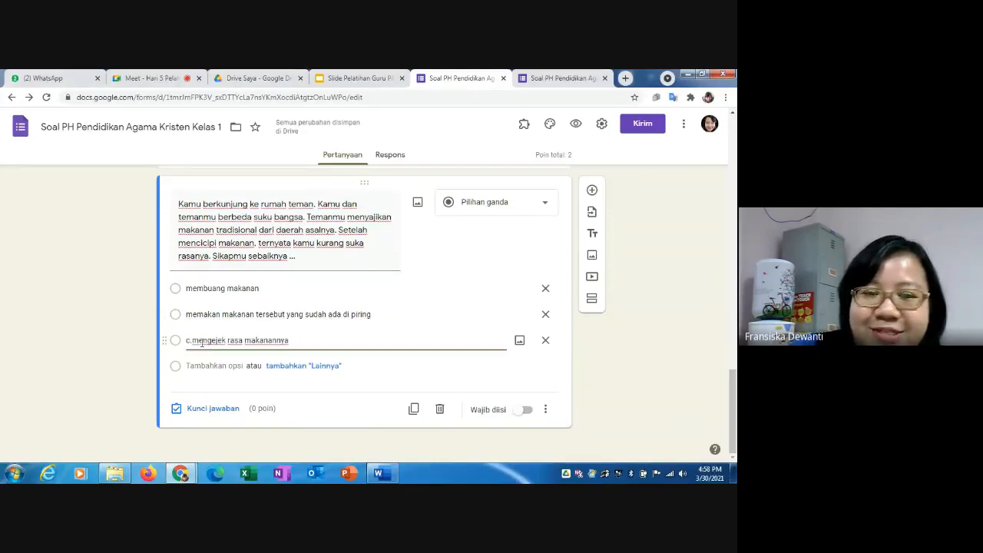
left_click(349, 416)
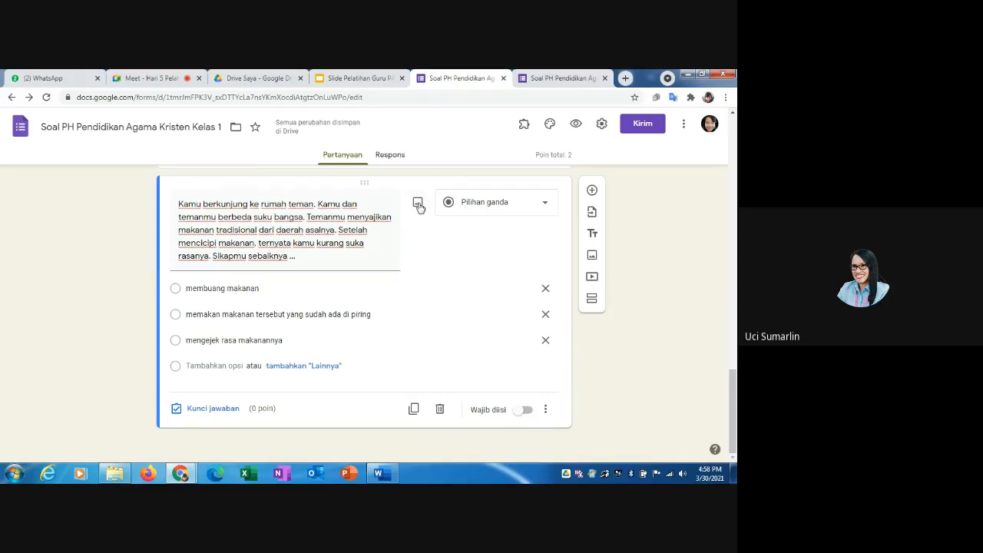
- Switch to the Word document and capture question 1's Suku Bangsa and Daerah Asal table with the Snipping Tool
left_click(382, 478)
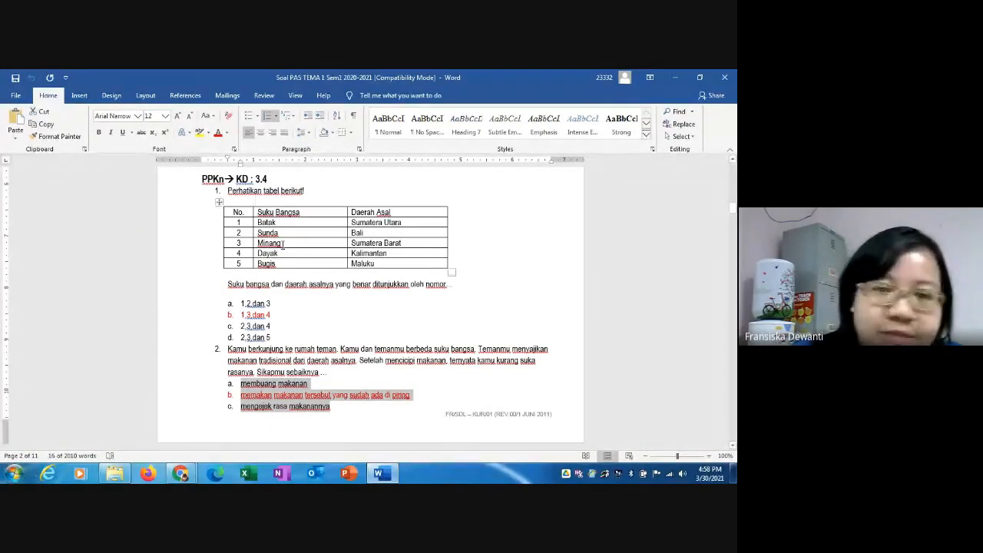
left_click(14, 480)
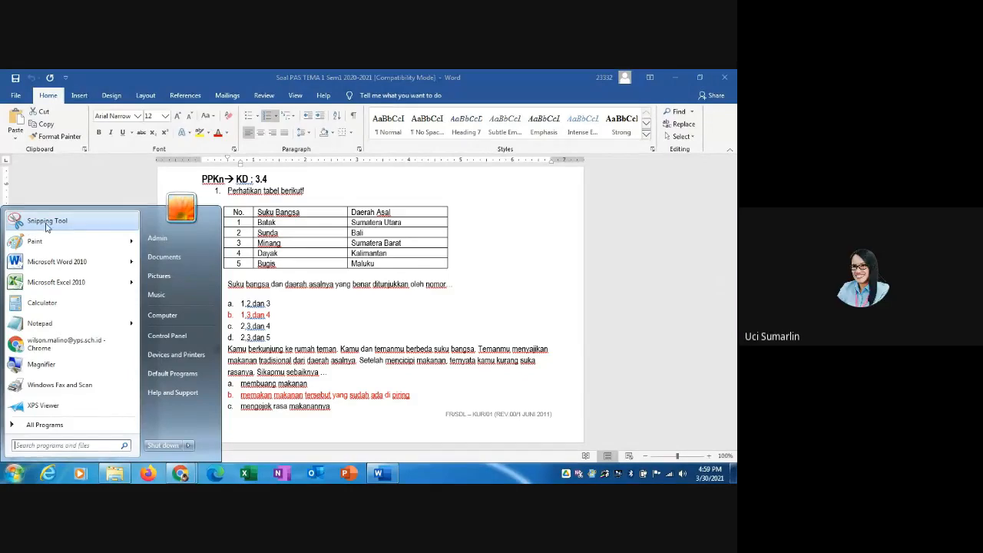
left_click(46, 223)
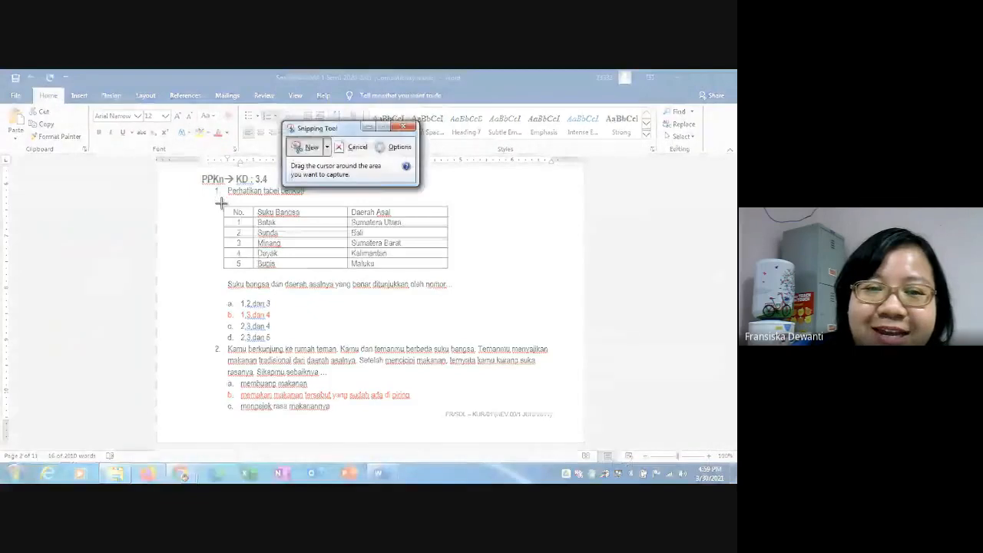
left_click_drag(220, 202, 451, 269)
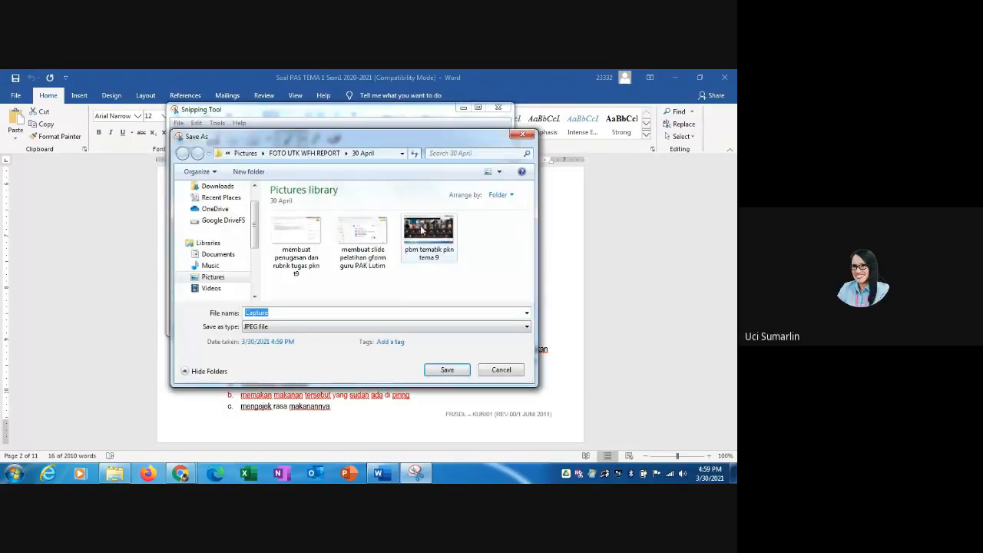
- Save the captured table as a JPEG file named "tabel" in the Pictures library and close the Snipping Tool
left_click(235, 277)
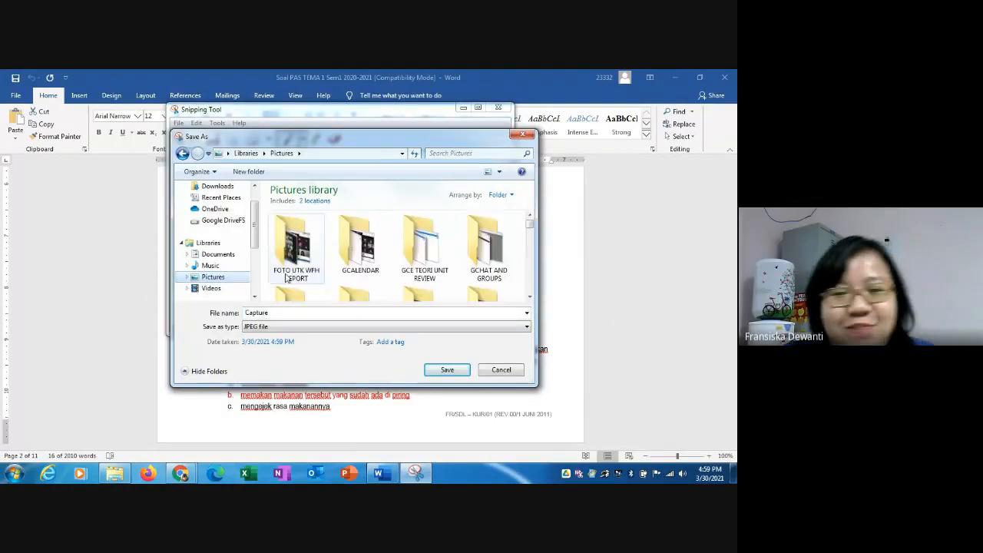
left_click(331, 311)
type("ta")
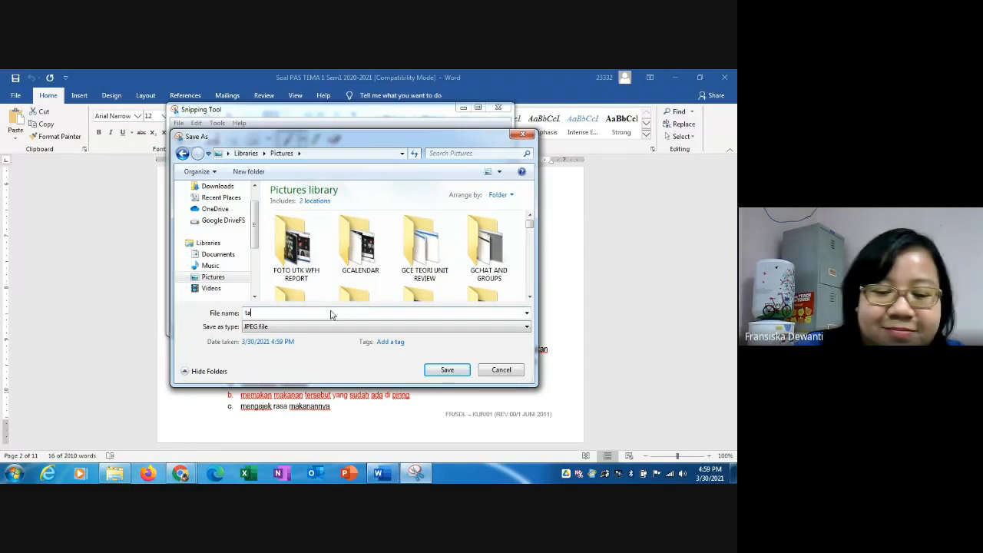
type("bel")
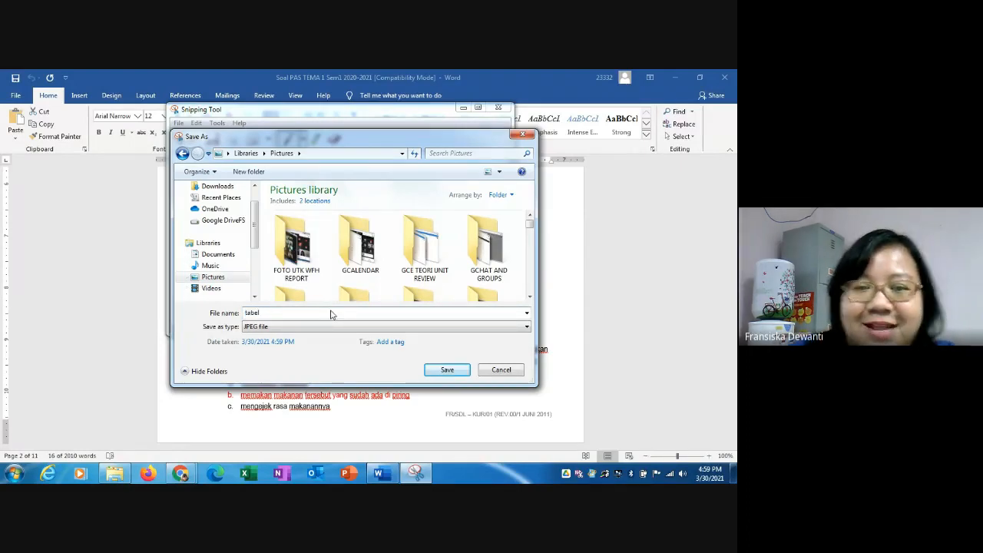
key("Return")
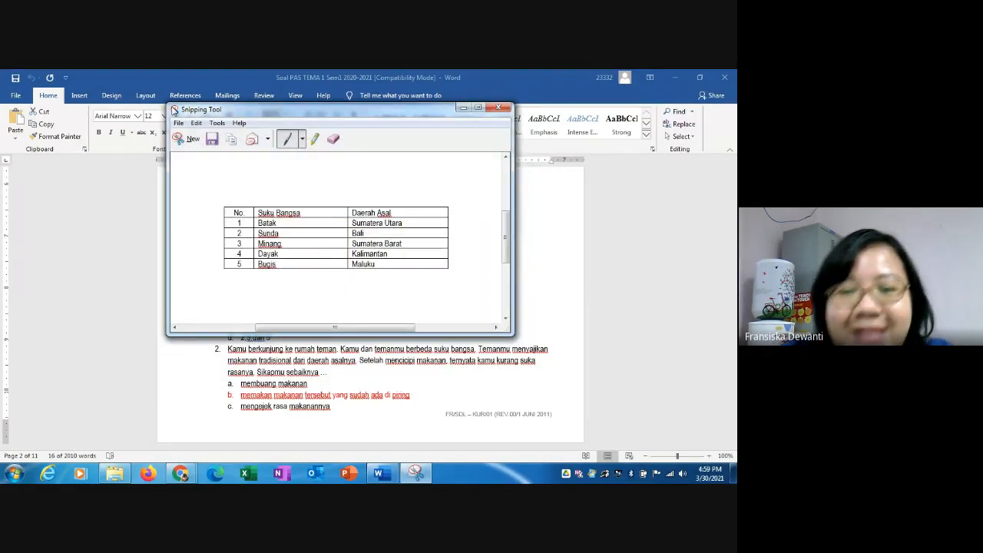
left_click(499, 107)
- Return to Google Forms and view the image insertion options for the "Kamu berkunjung ke rumah teman" question, closing them without inserting anything
mouse_move(183, 476)
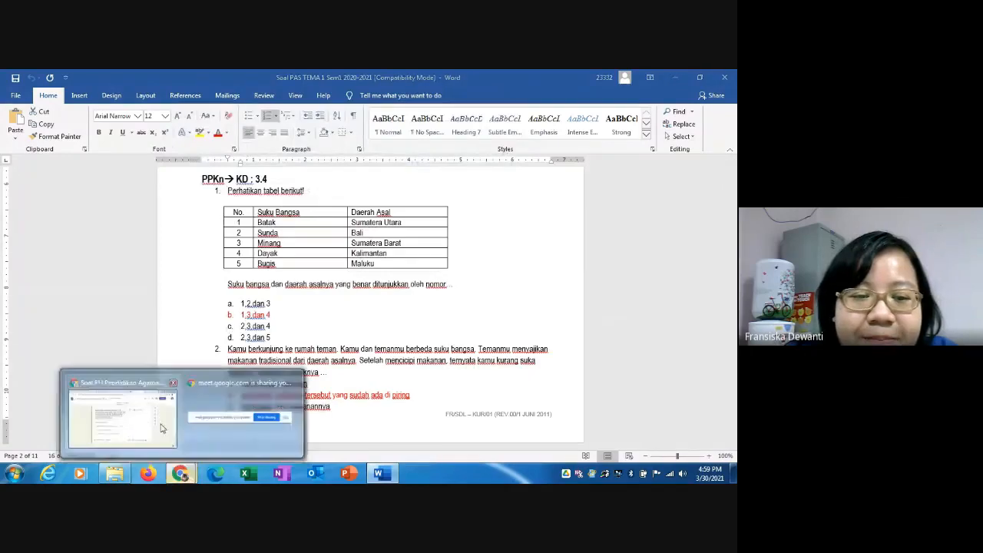
left_click(157, 428)
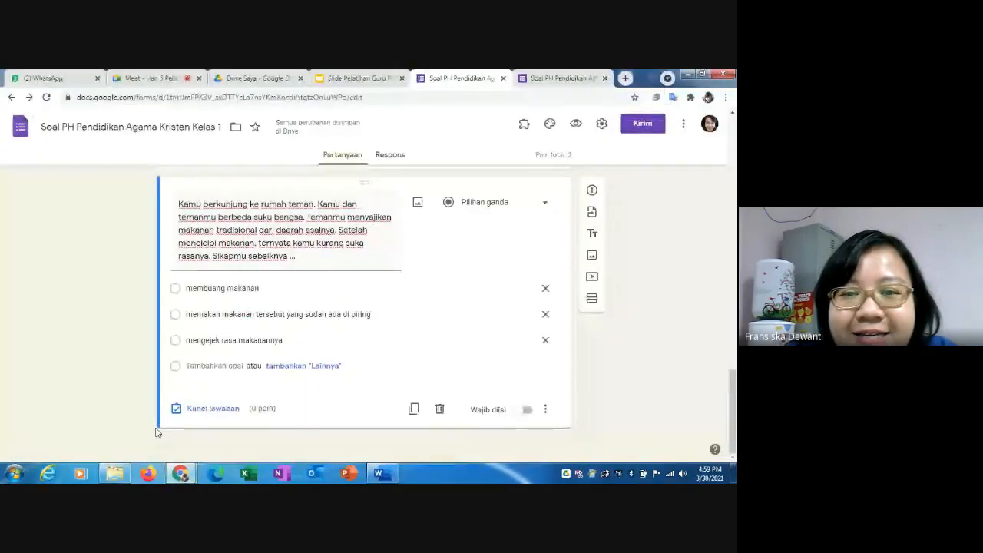
left_click(418, 204)
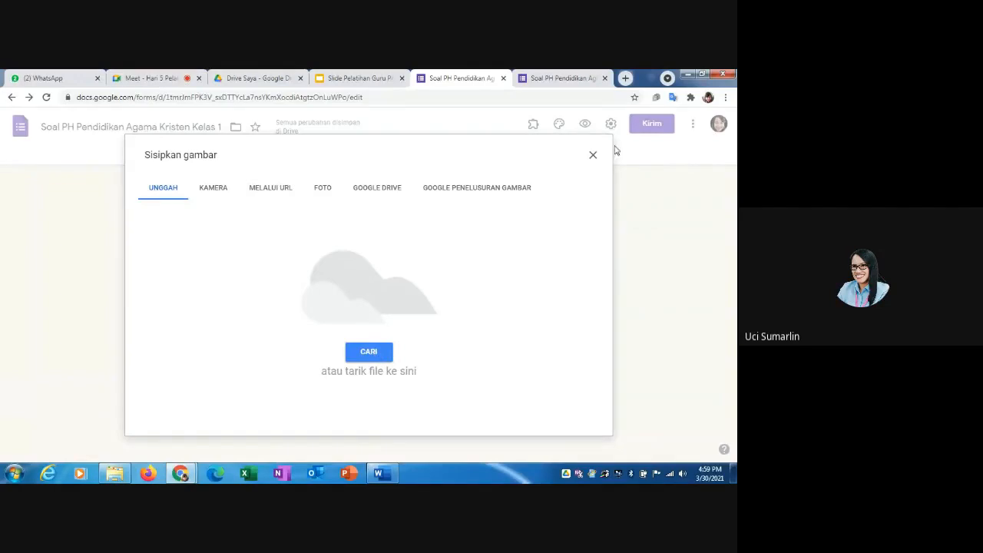
left_click(594, 157)
- Switch to the Google Meet call to look over the participant grid
left_click(144, 79)
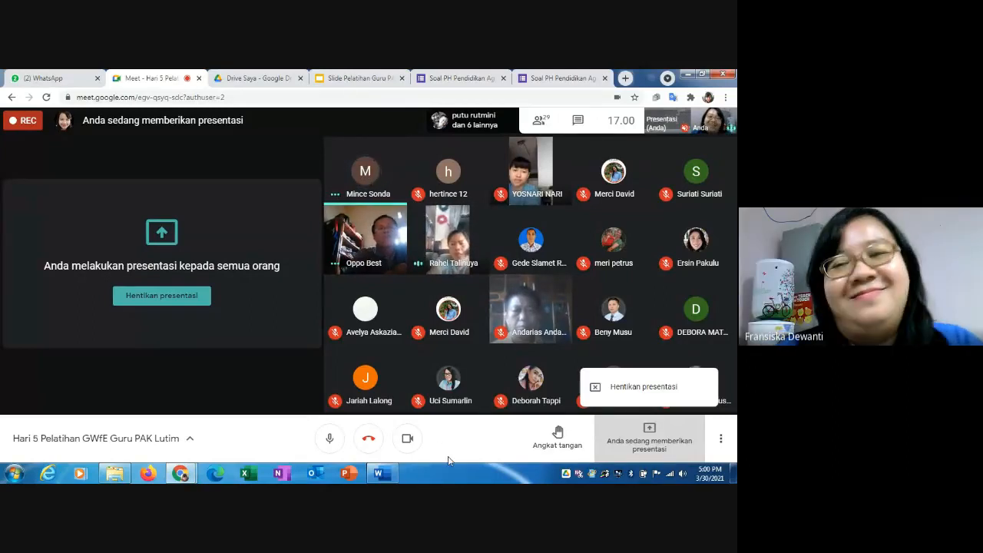
mouse_move(353, 392)
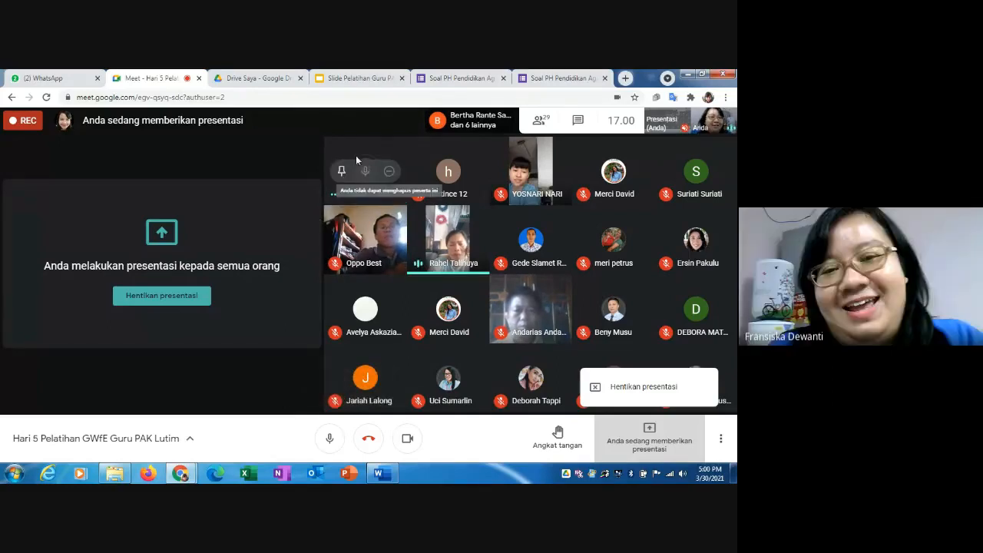
- Go back to the quiz form, view its responses page and return to the questions
left_click(469, 79)
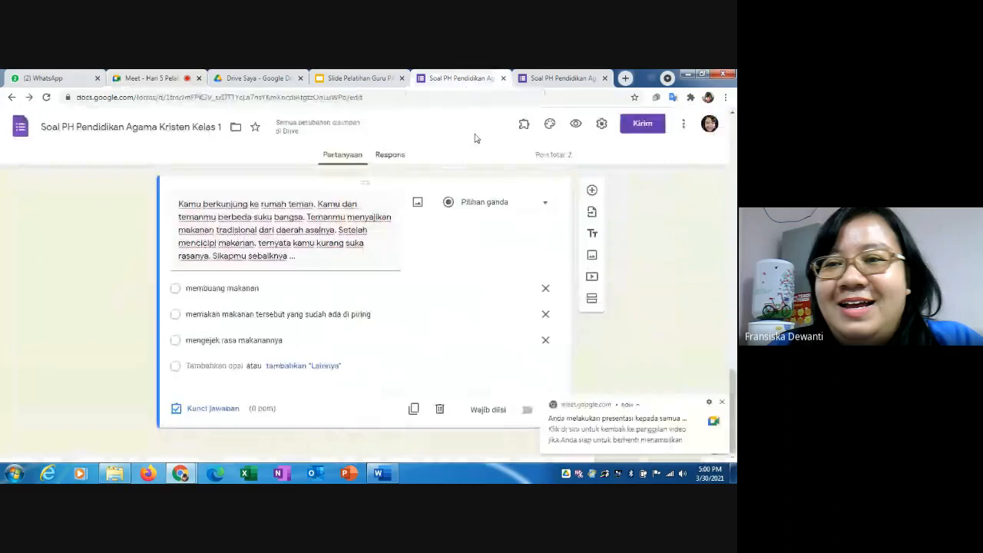
left_click(390, 155)
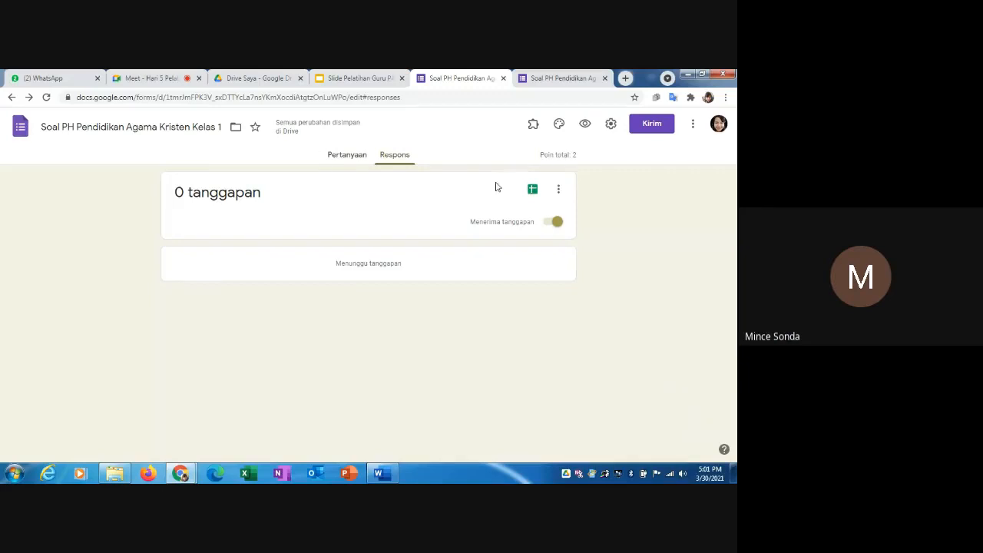
left_click(345, 162)
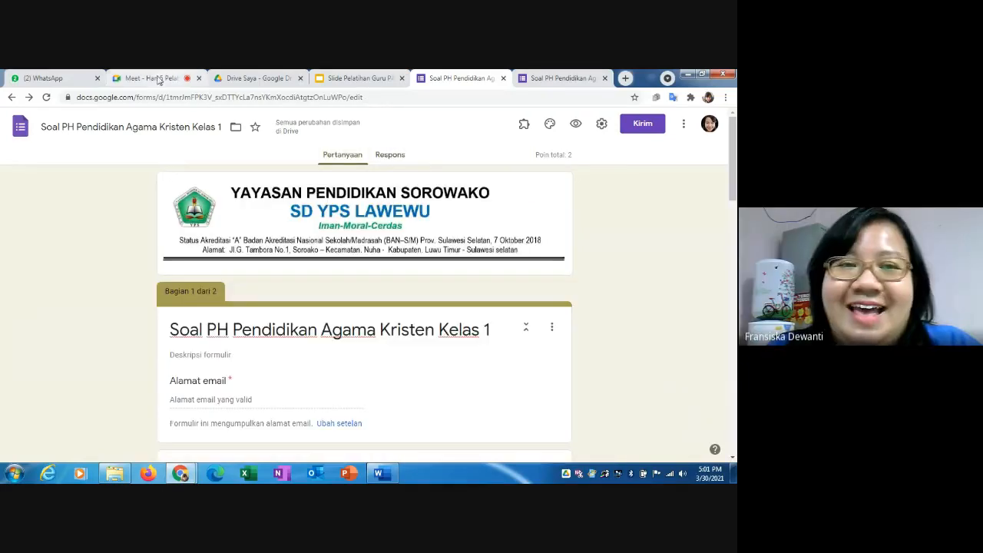
- Switch to the Google Meet call and stop presenting the screen
left_click(158, 80)
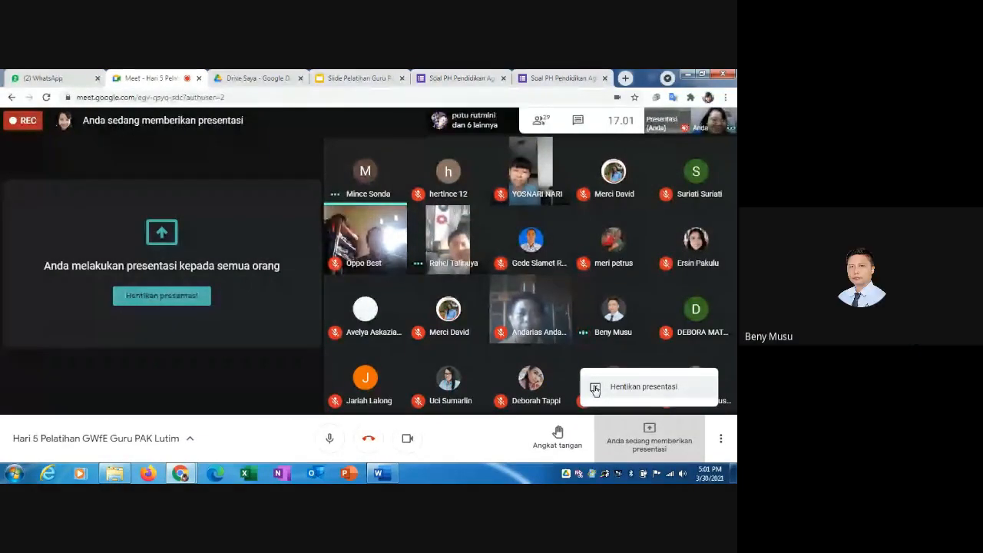
left_click(650, 431)
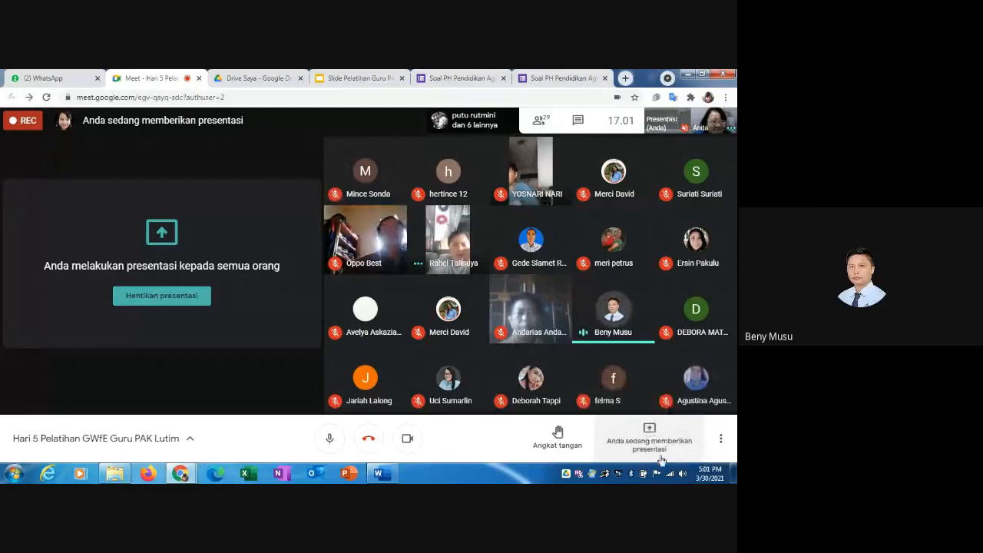
left_click(650, 432)
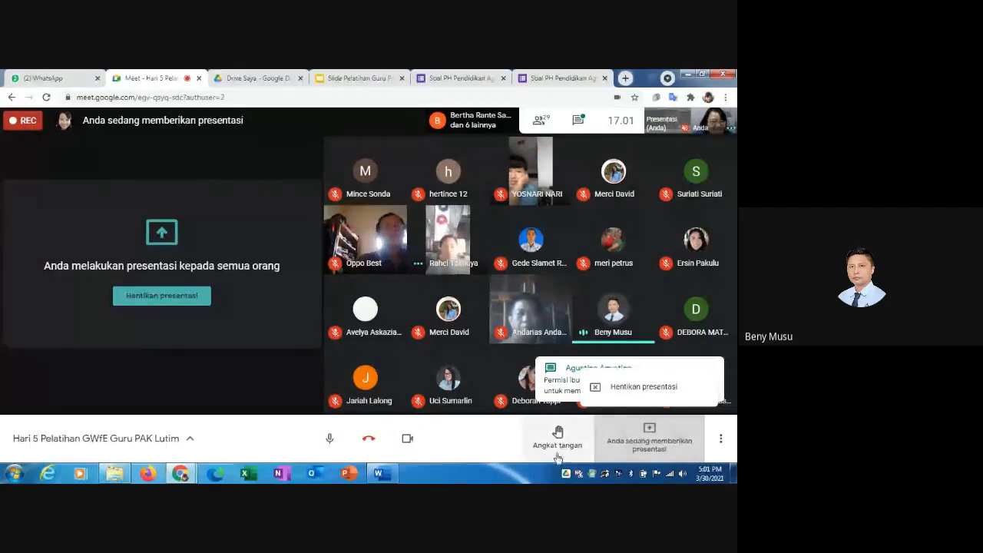
left_click(614, 393)
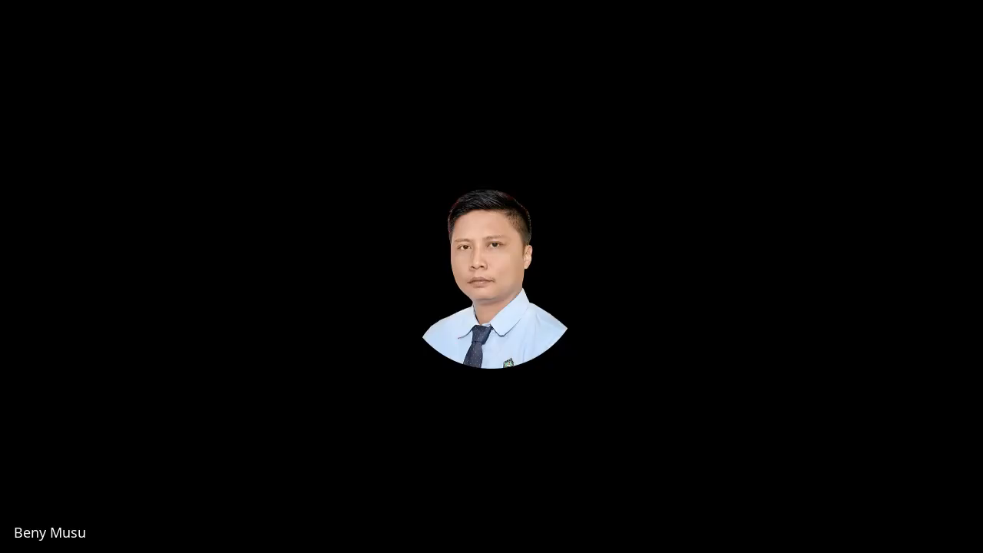
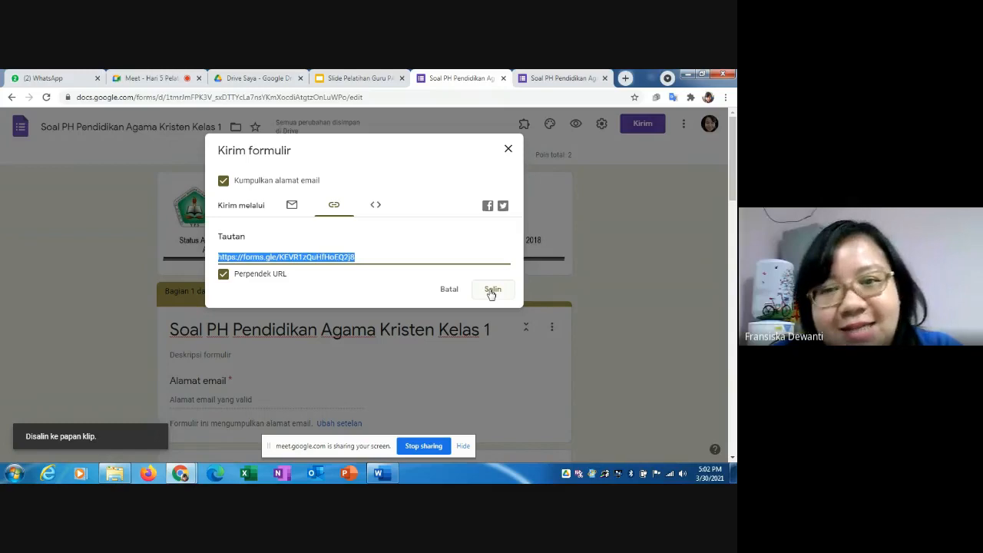
- Close the form's sending dialog and switch to the Google Meet call
left_click(510, 151)
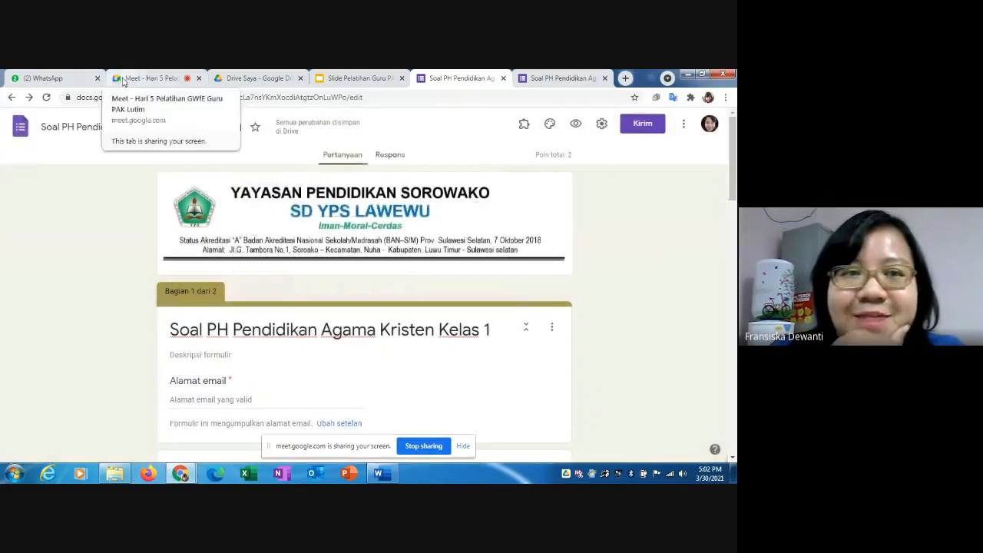
left_click(150, 77)
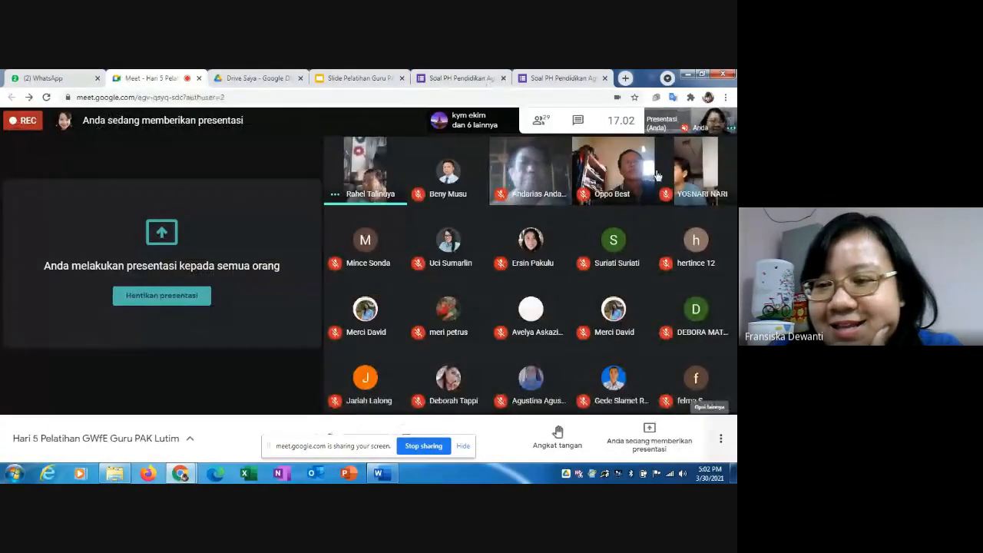
- Open the call's chat, dismiss the screen-sharing notice, read the latest messages about importing questions with an add-on, and close the chat
left_click(578, 123)
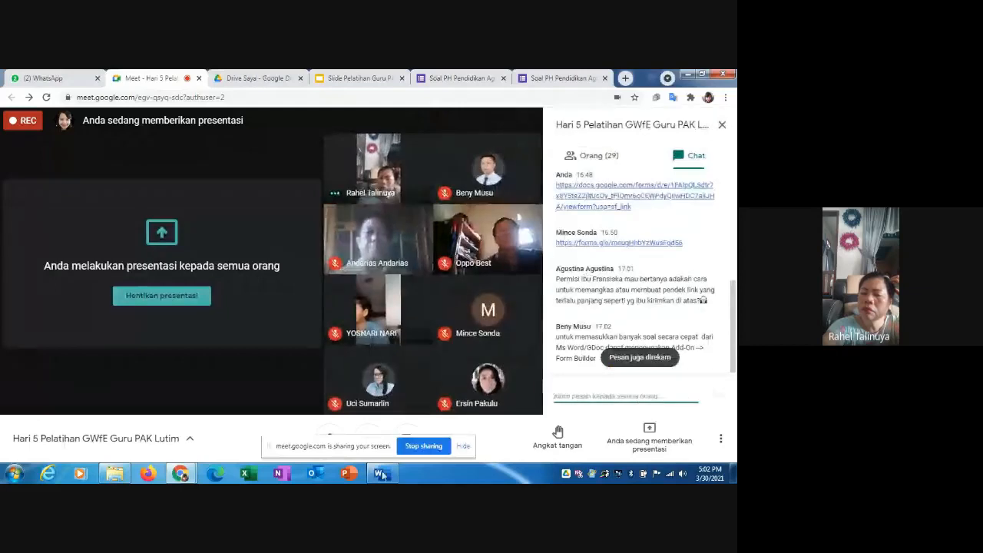
left_click(463, 445)
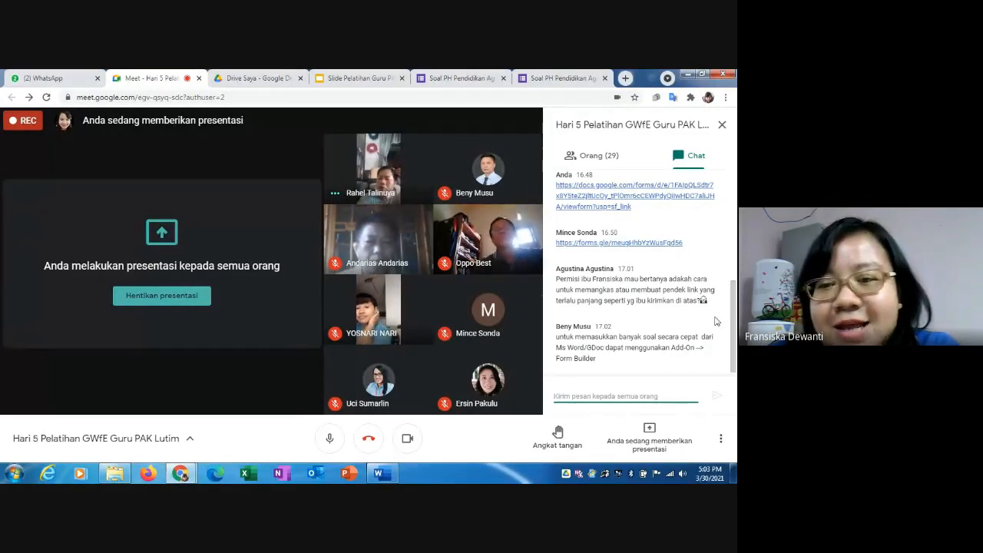
left_click(673, 350)
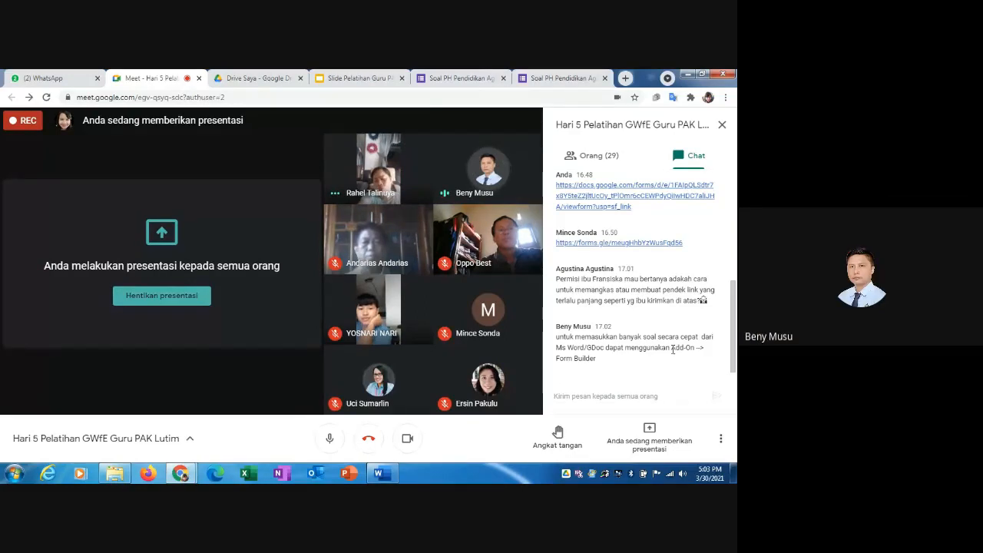
left_click(723, 126)
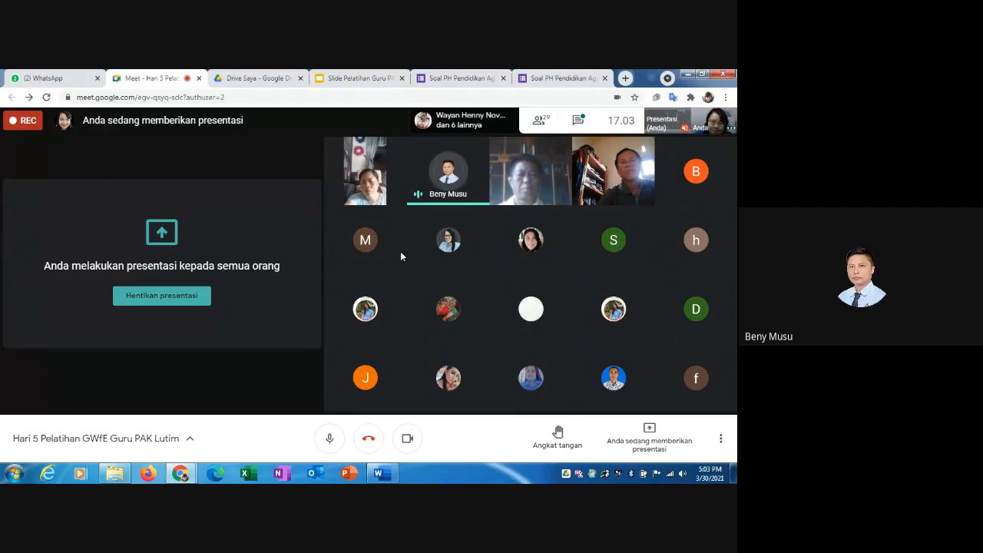
- Switch to the class 1 quiz form and look through its list of installed add-ons, dismissing the presentation notification
left_click(461, 80)
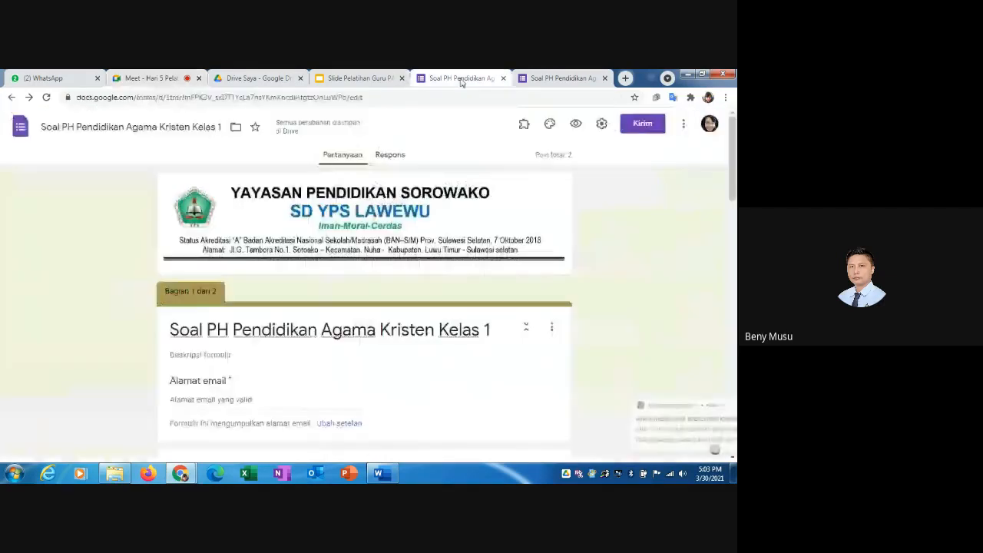
left_click(523, 125)
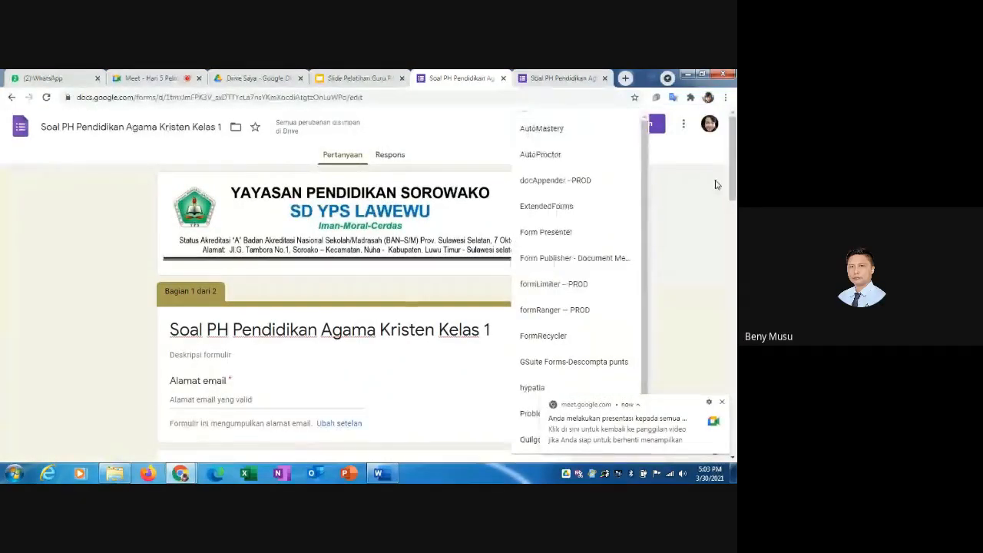
left_click_drag(644, 209, 645, 242)
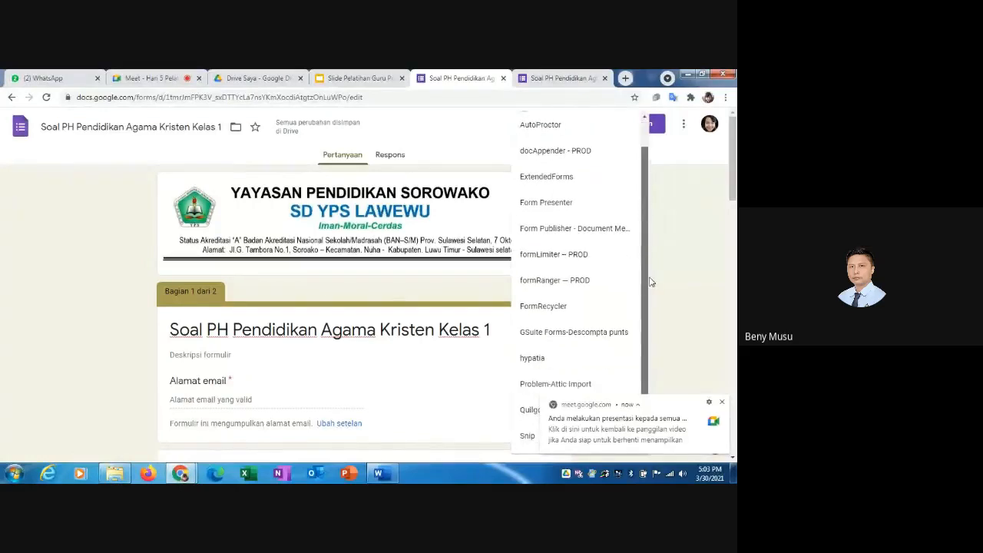
left_click(724, 404)
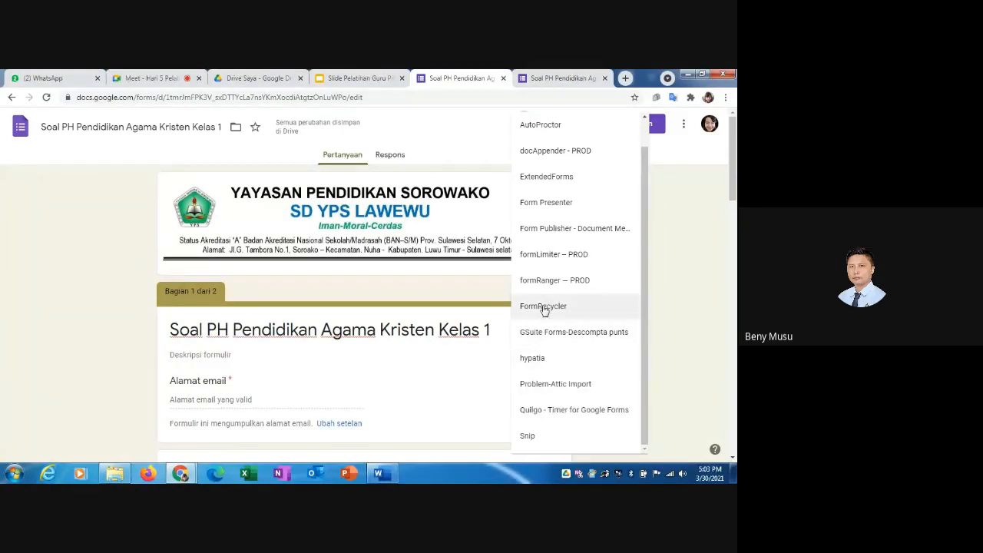
left_click(677, 235)
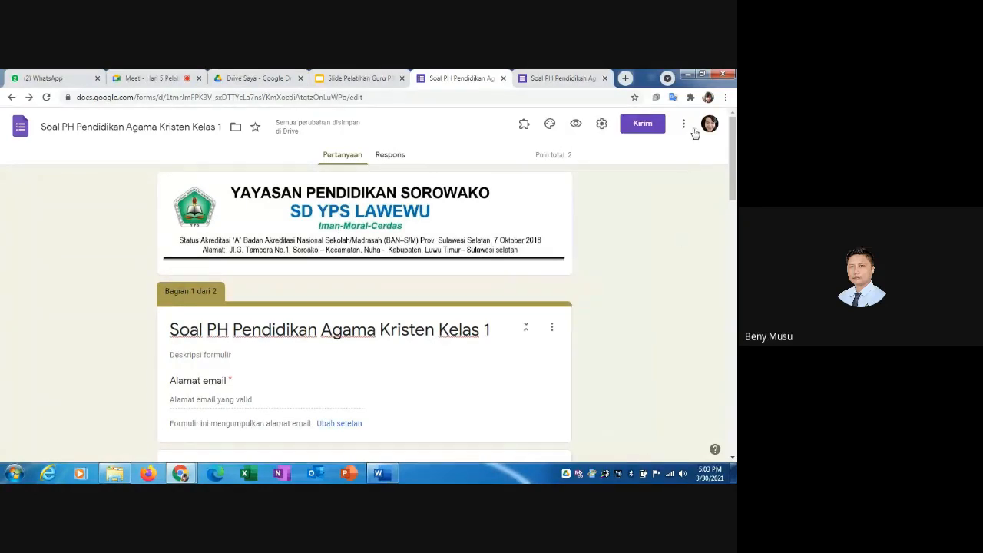
- Show where the form's further options offer Add-on, and review the installed add-ons once more before closing the list
left_click(683, 127)
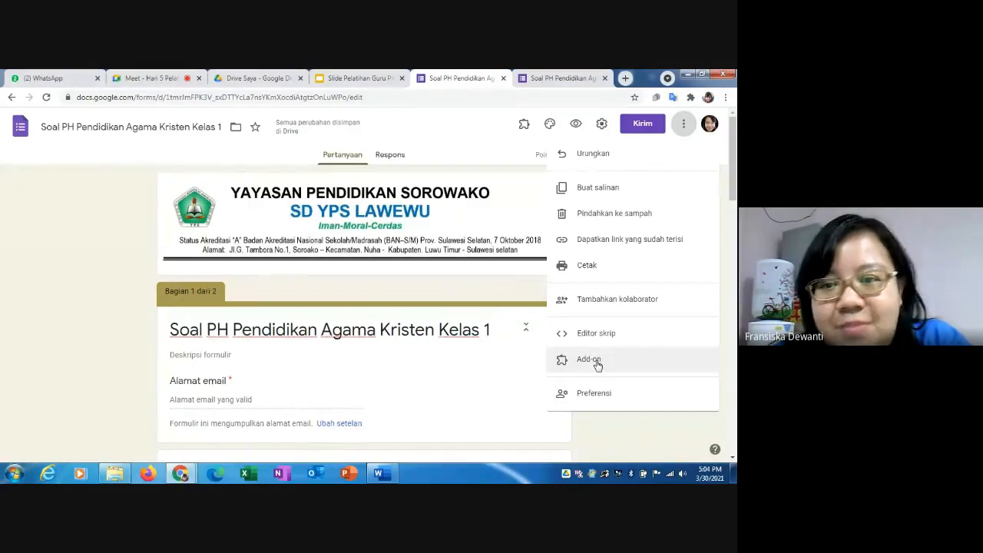
left_click(461, 128)
left_click(524, 124)
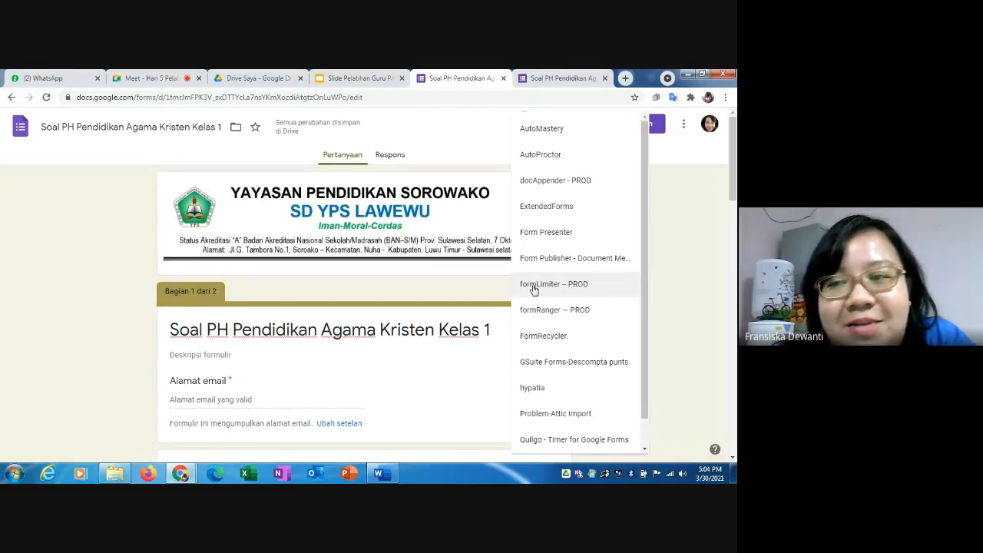
left_click(372, 196)
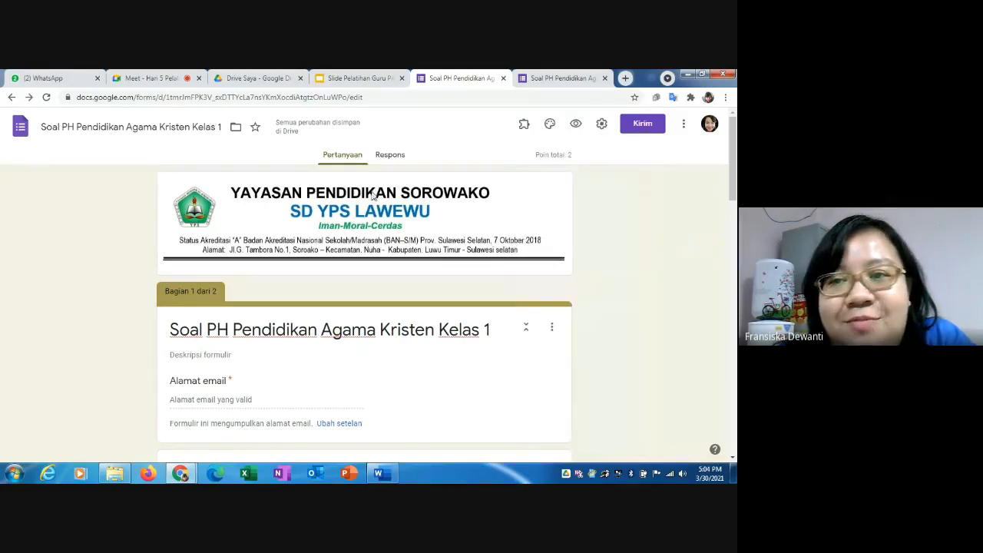
- Return to the Google Meet call, open its chat to read the new messages, and stop presenting the screen
left_click(164, 78)
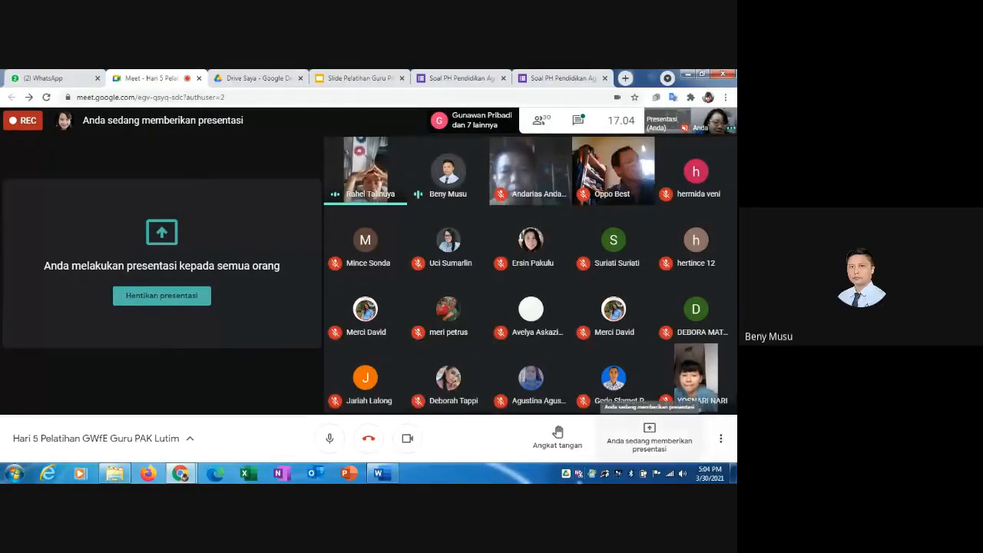
left_click(577, 119)
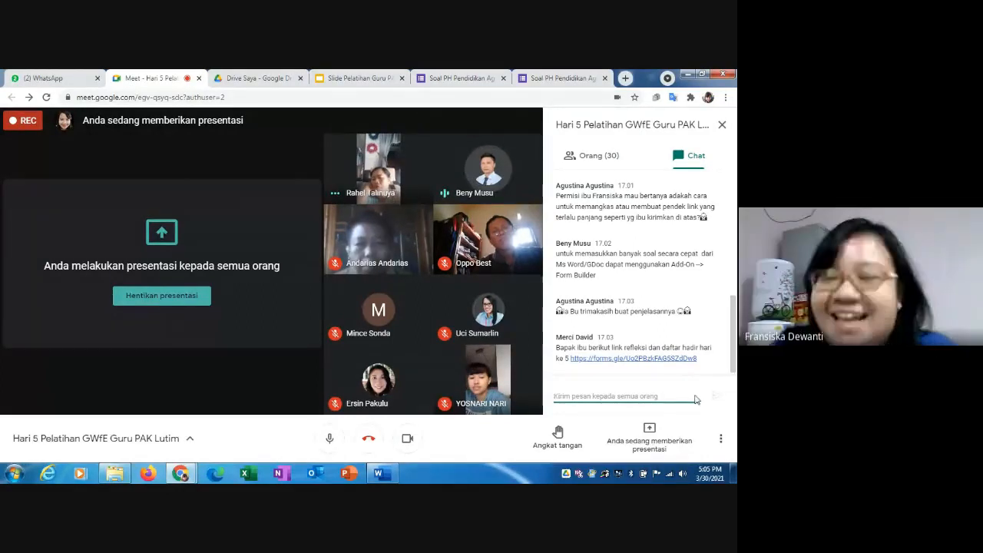
left_click(650, 433)
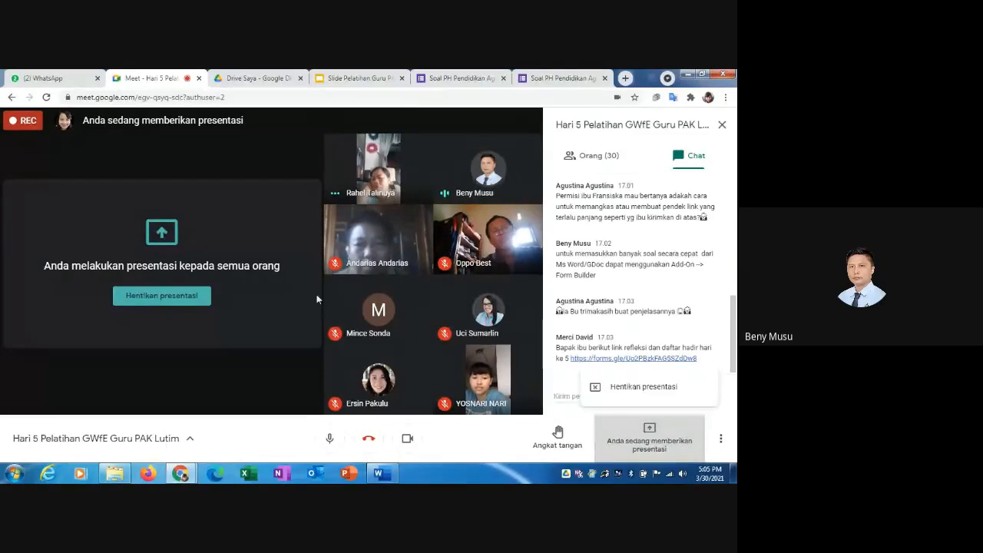
left_click(674, 388)
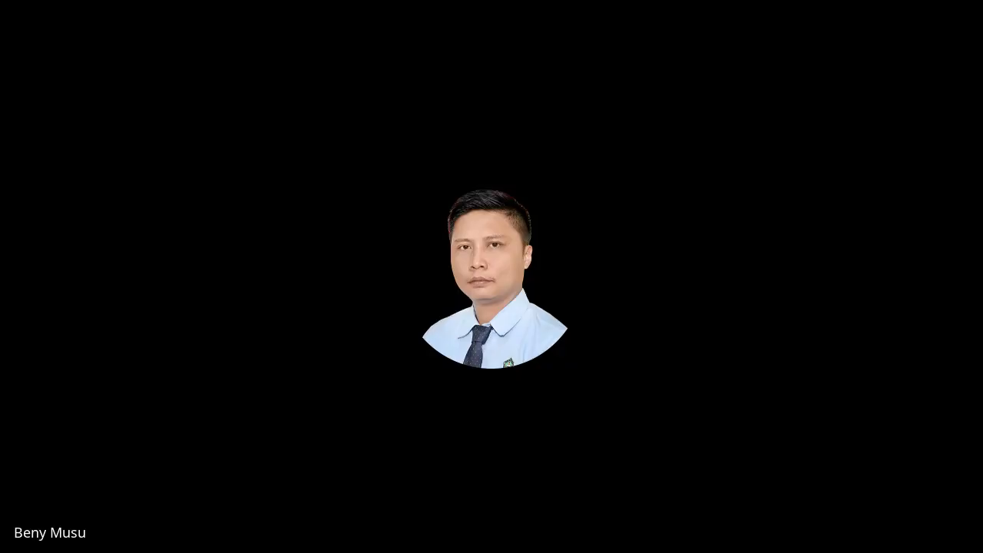